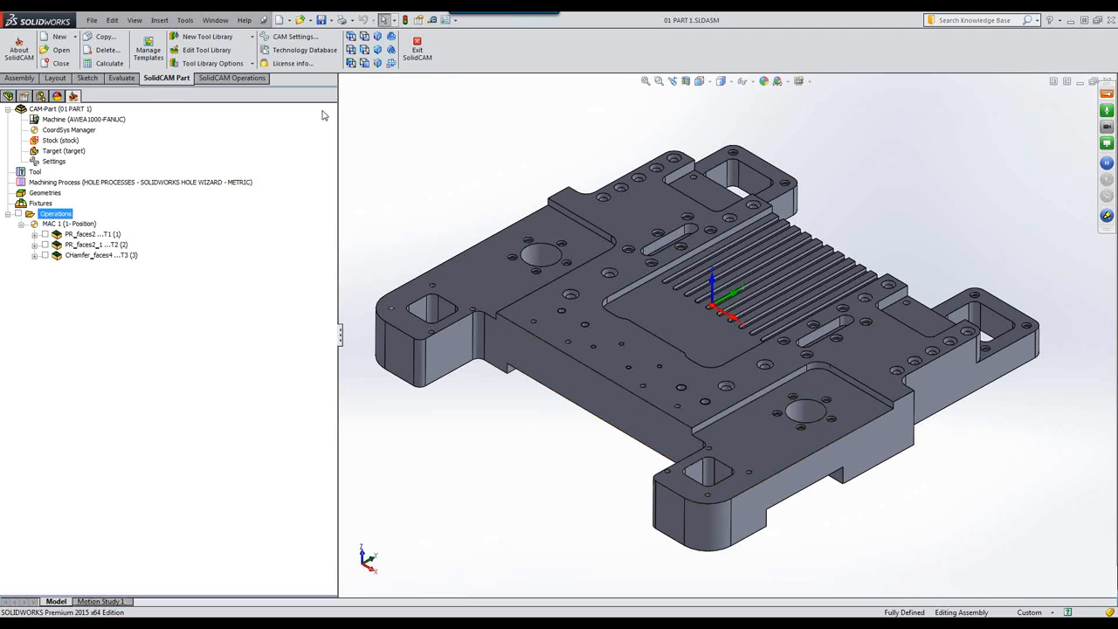
# - Start a Drill Recognition operation, define a new drill geometry on the target model and find its through and blind holes automatically
pyautogui.click(255, 82)
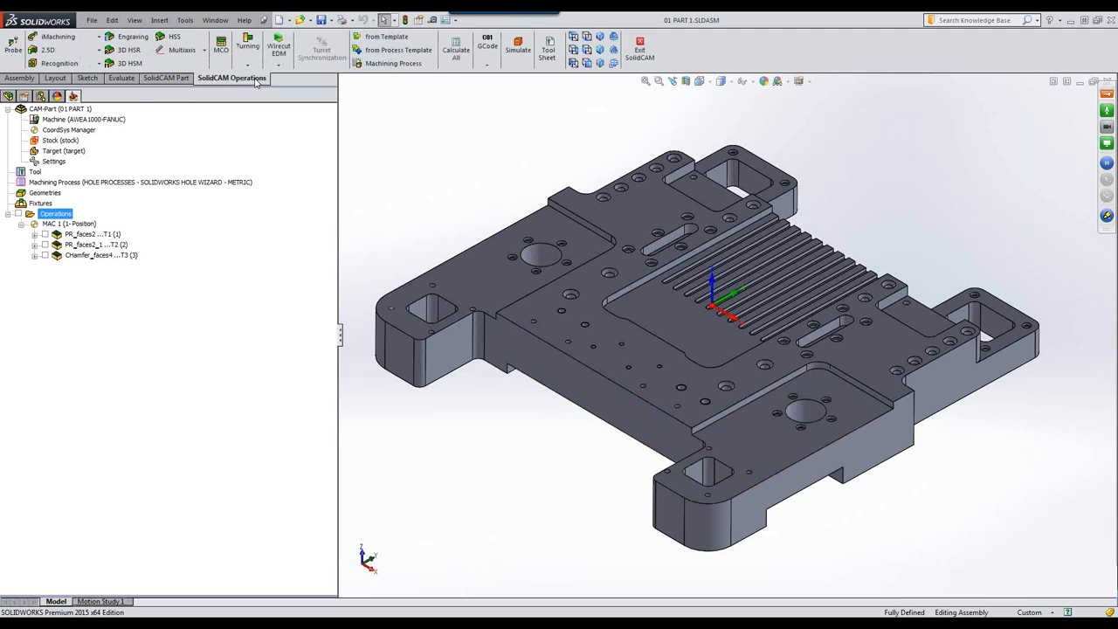
pyautogui.click(61, 64)
pyautogui.click(70, 88)
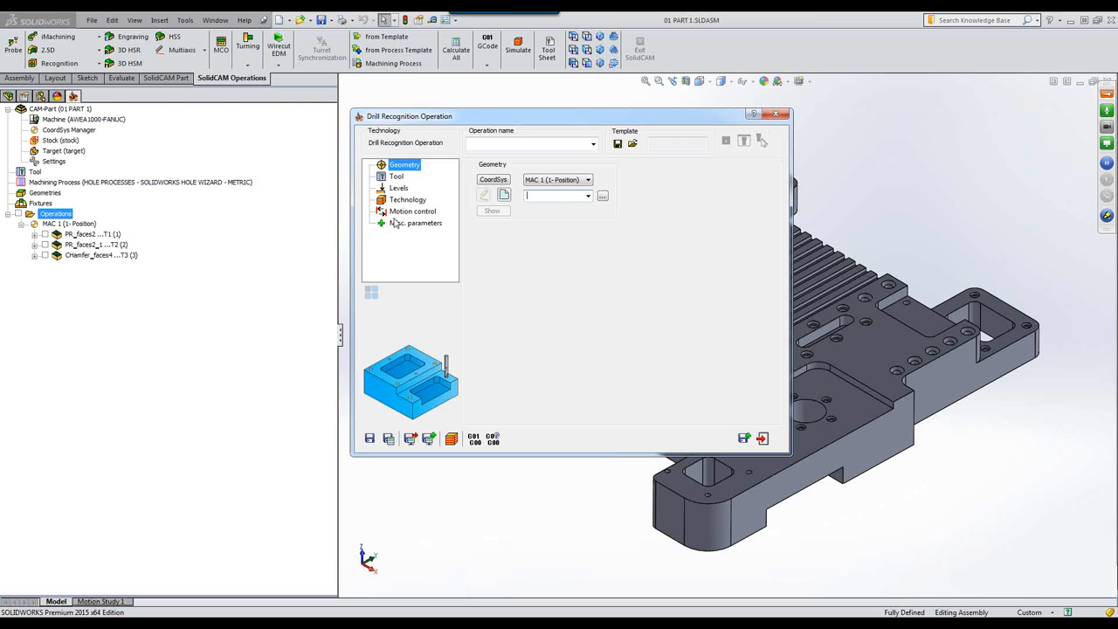
pyautogui.click(505, 194)
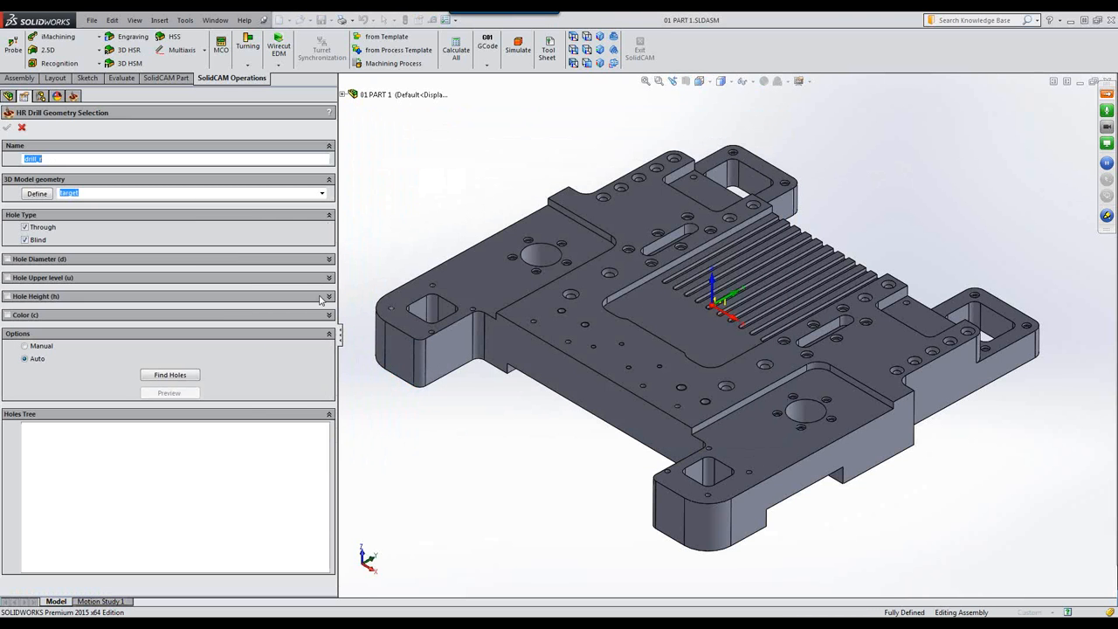
pyautogui.click(171, 376)
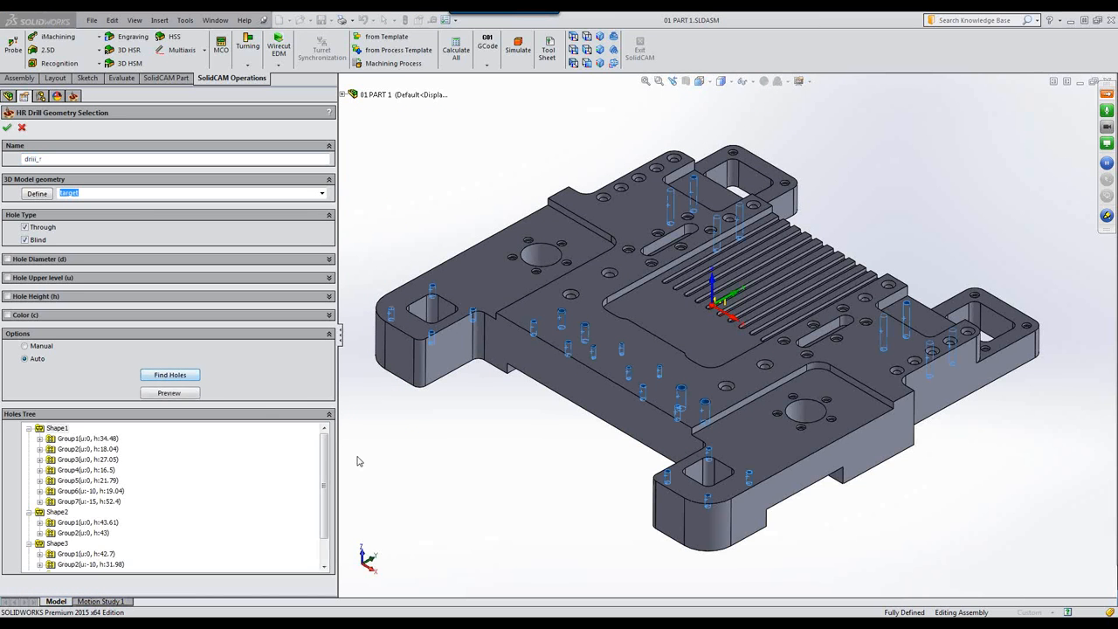
# - Examine which holes on the part belong to Shape1 and its Group2, Shape2, Shape3 and Shape4, then clear the highlighting
pyautogui.click(69, 449)
pyautogui.click(70, 449)
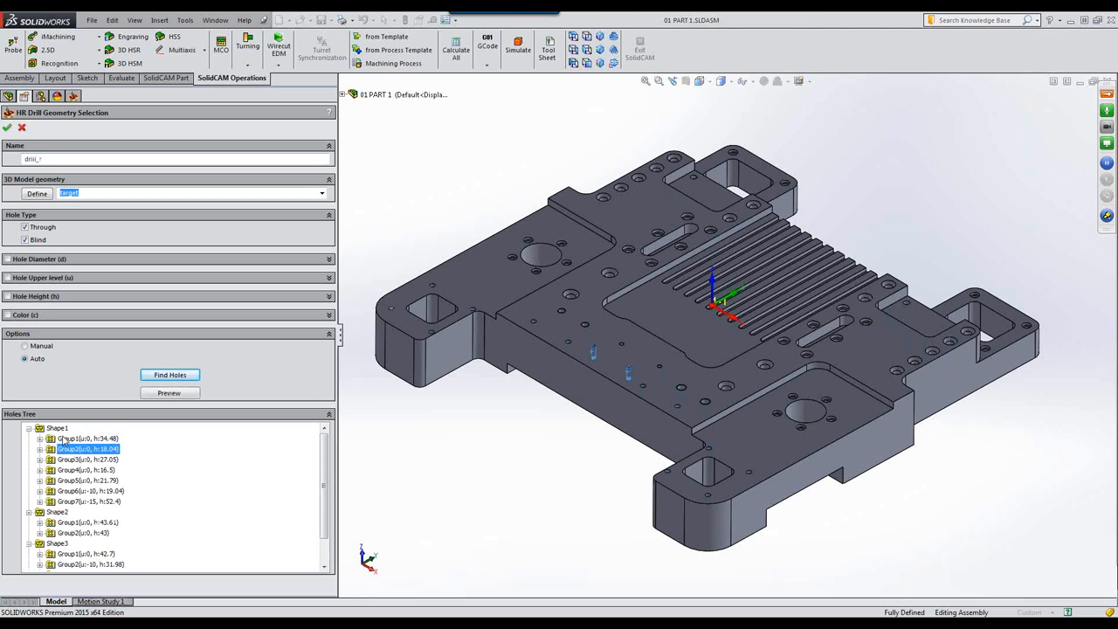
pyautogui.click(57, 429)
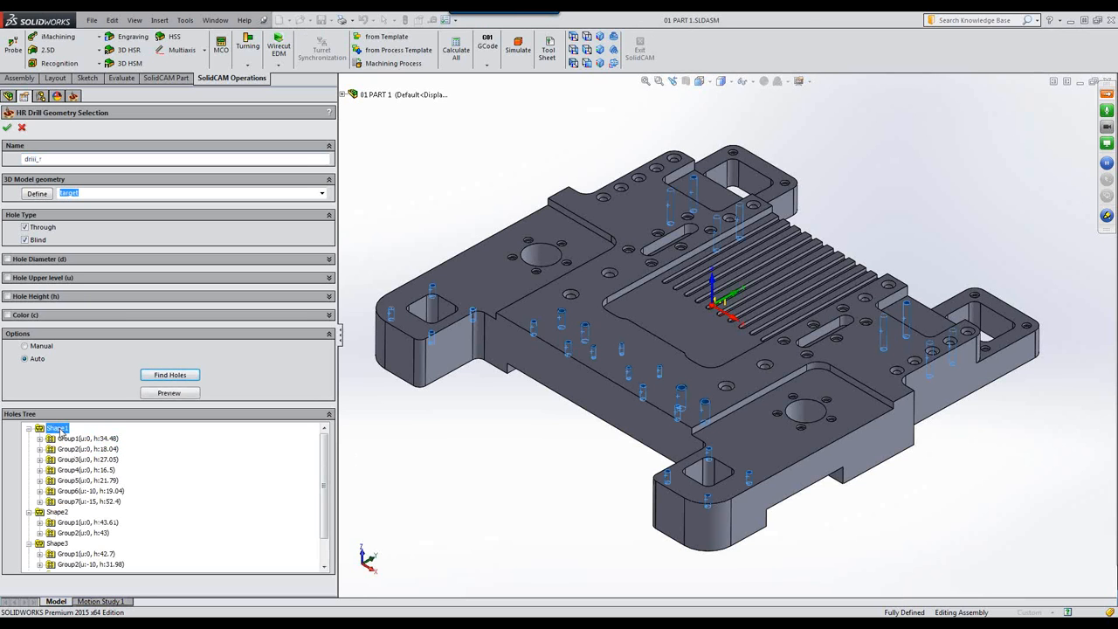
pyautogui.click(59, 513)
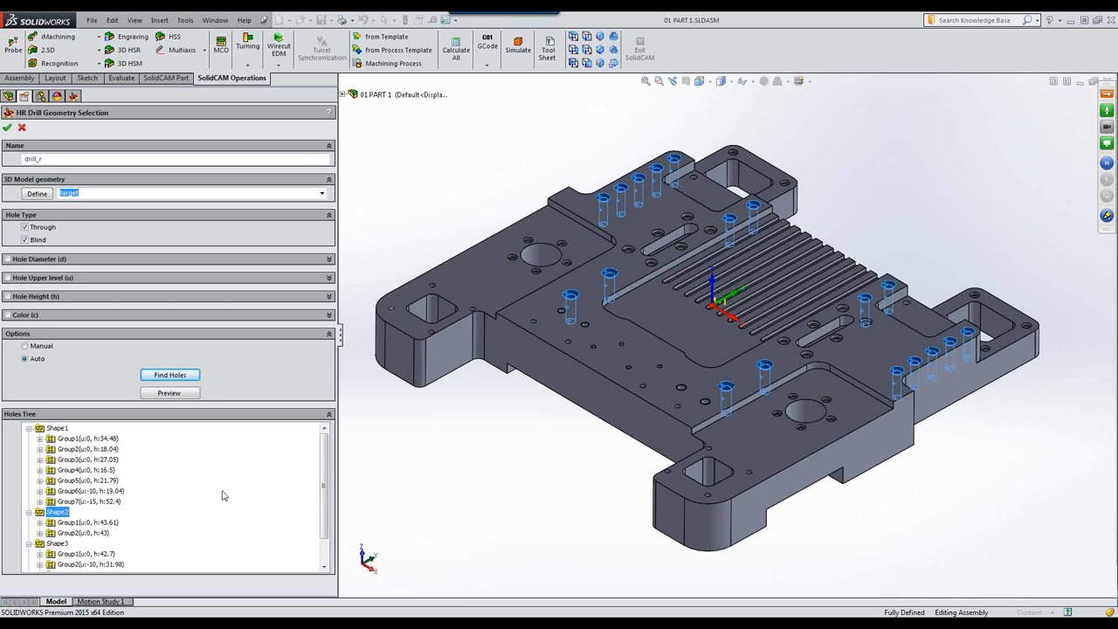
pyautogui.scroll(-1, 318, 483)
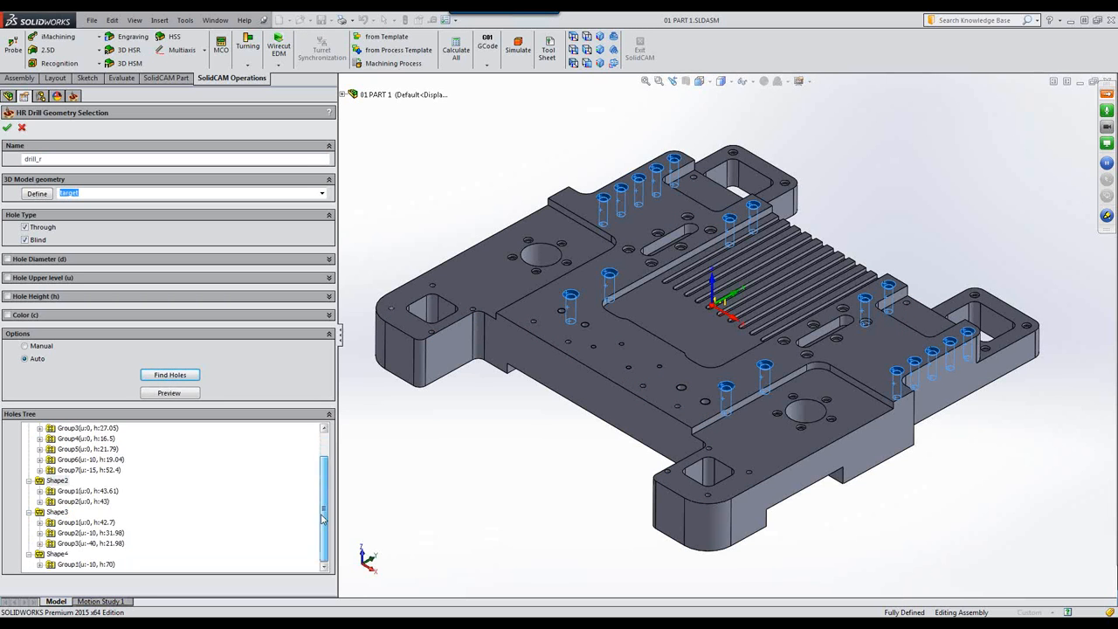
pyautogui.click(54, 513)
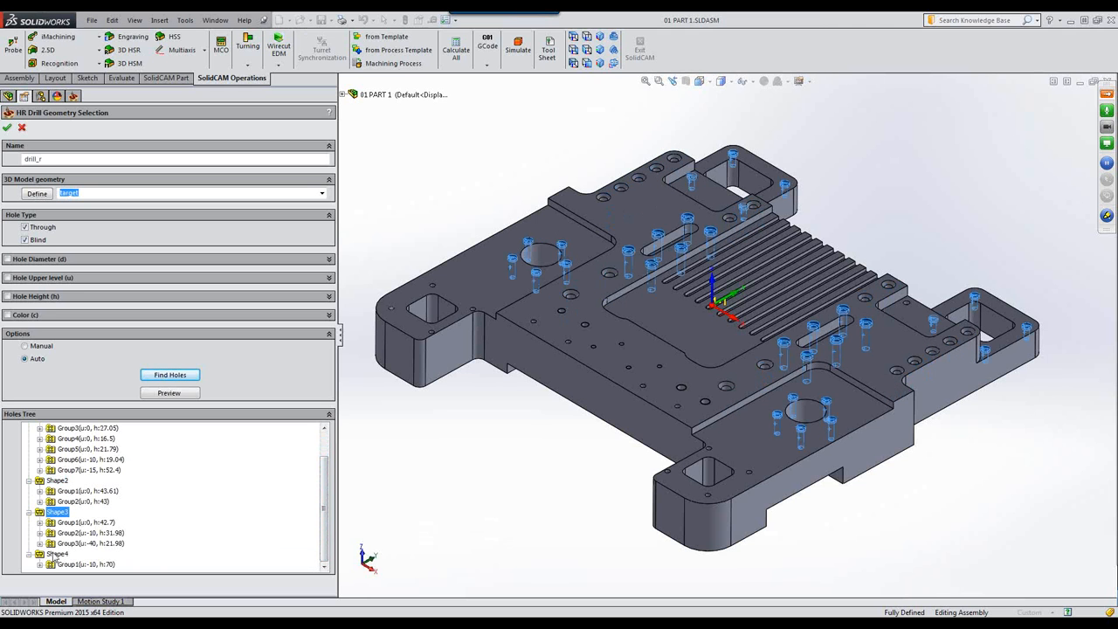
pyautogui.click(54, 555)
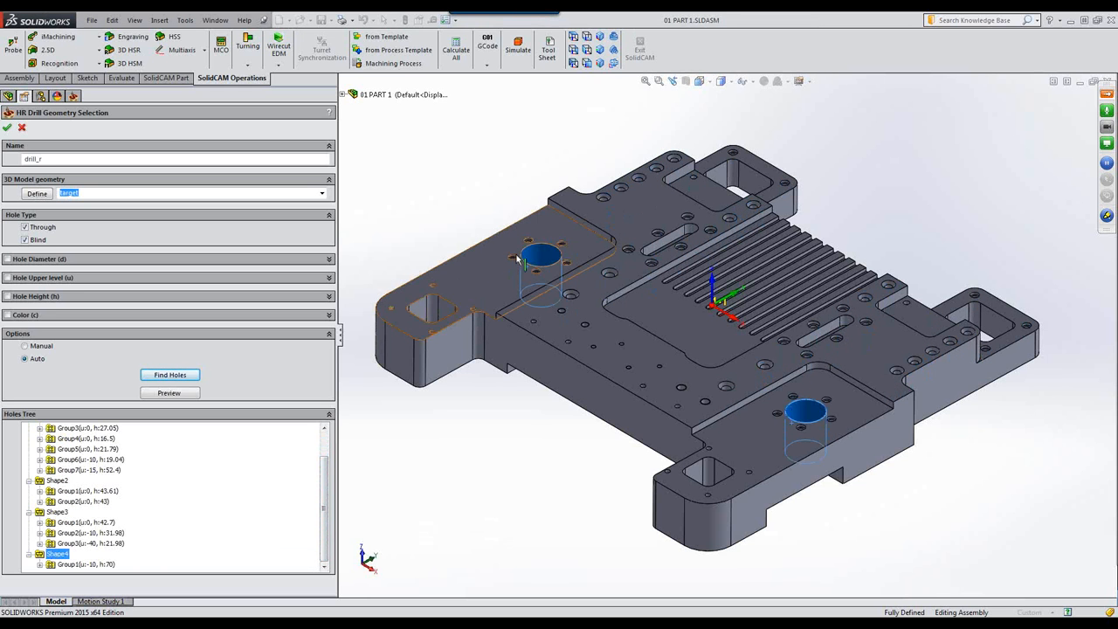
pyautogui.click(486, 206)
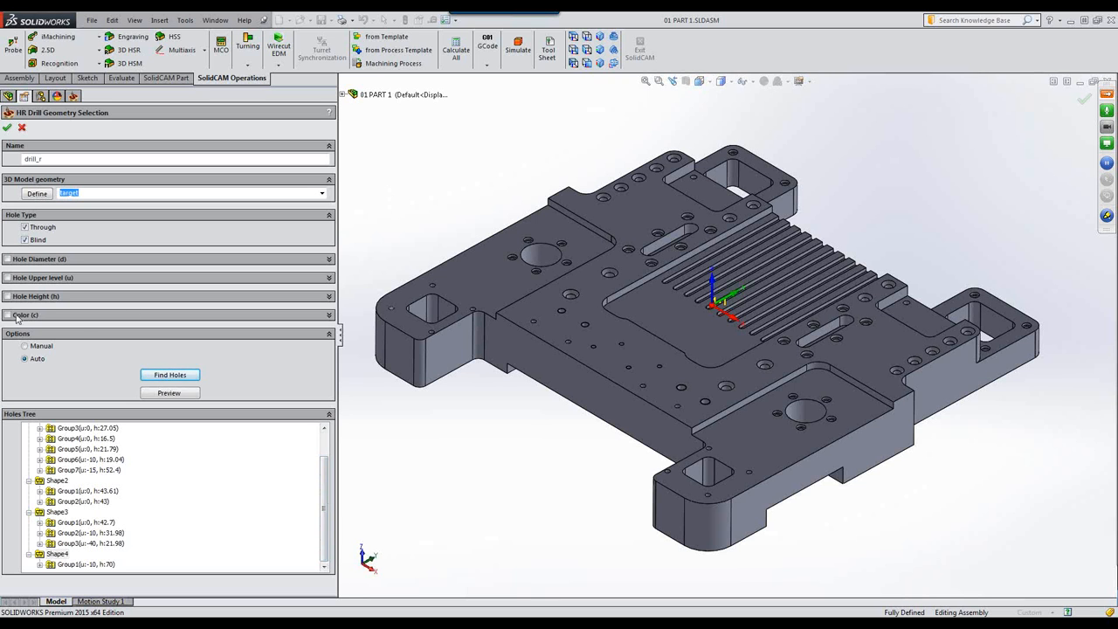
# - Enable the hole diameter filter, limit it to 0 to 19 mm, and find the holes again
pyautogui.click(7, 259)
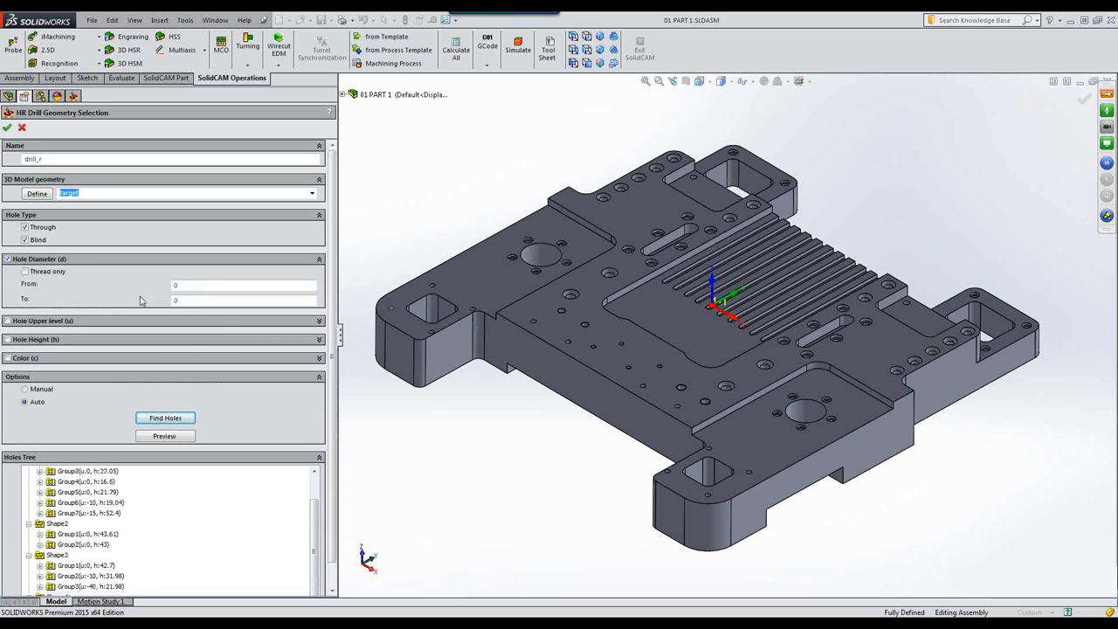
pyautogui.click(195, 285)
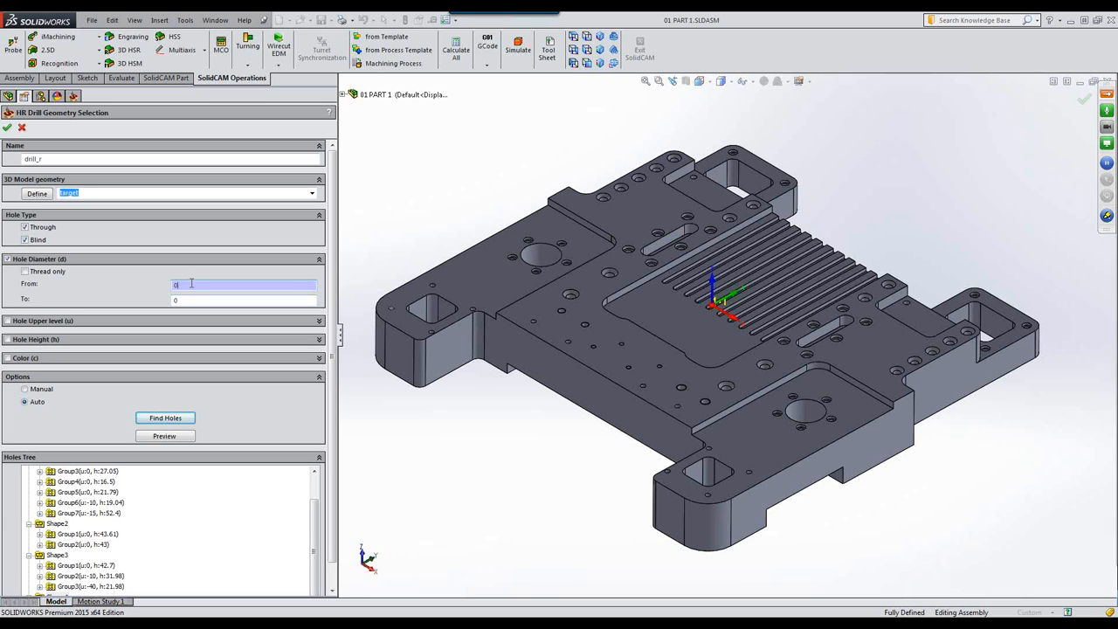
pyautogui.click(191, 300)
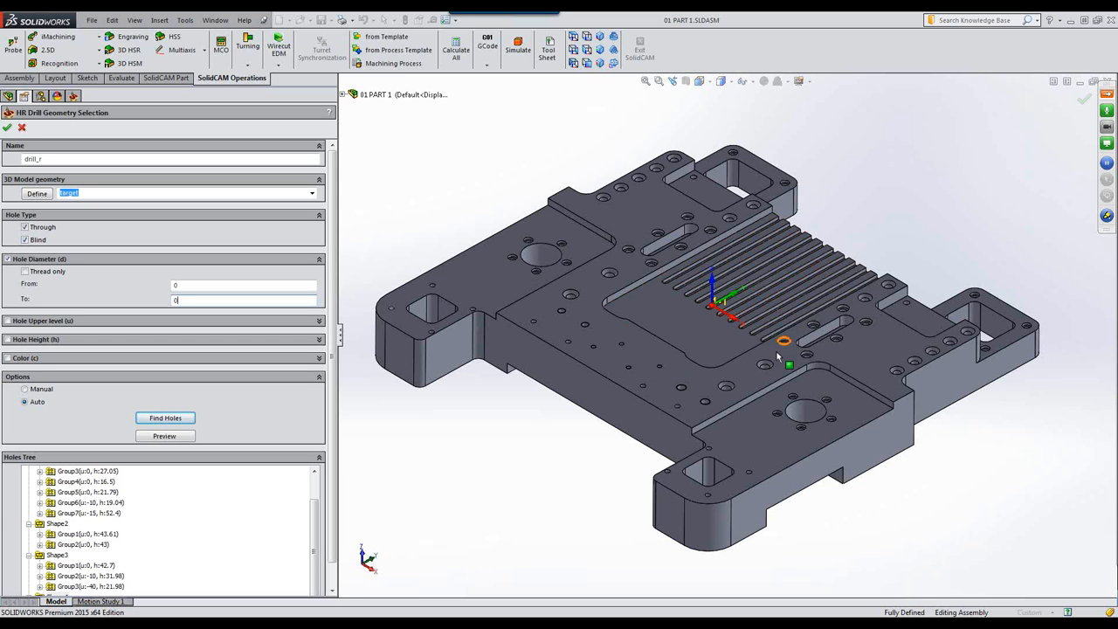
pyautogui.click(730, 391)
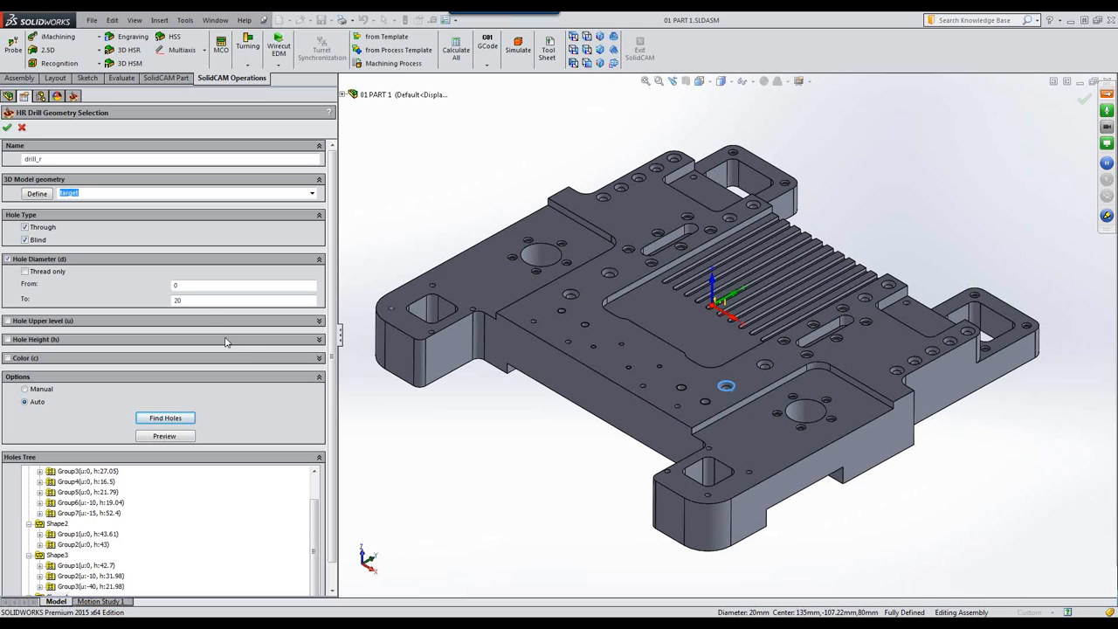
pyautogui.doubleClick(198, 301)
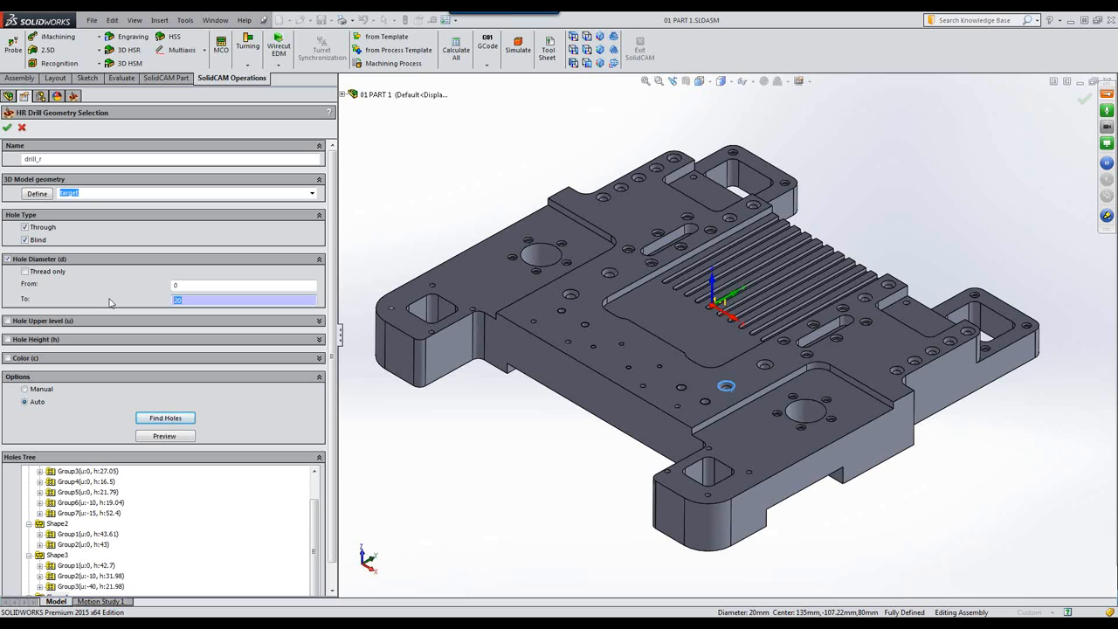
pyautogui.write('19')
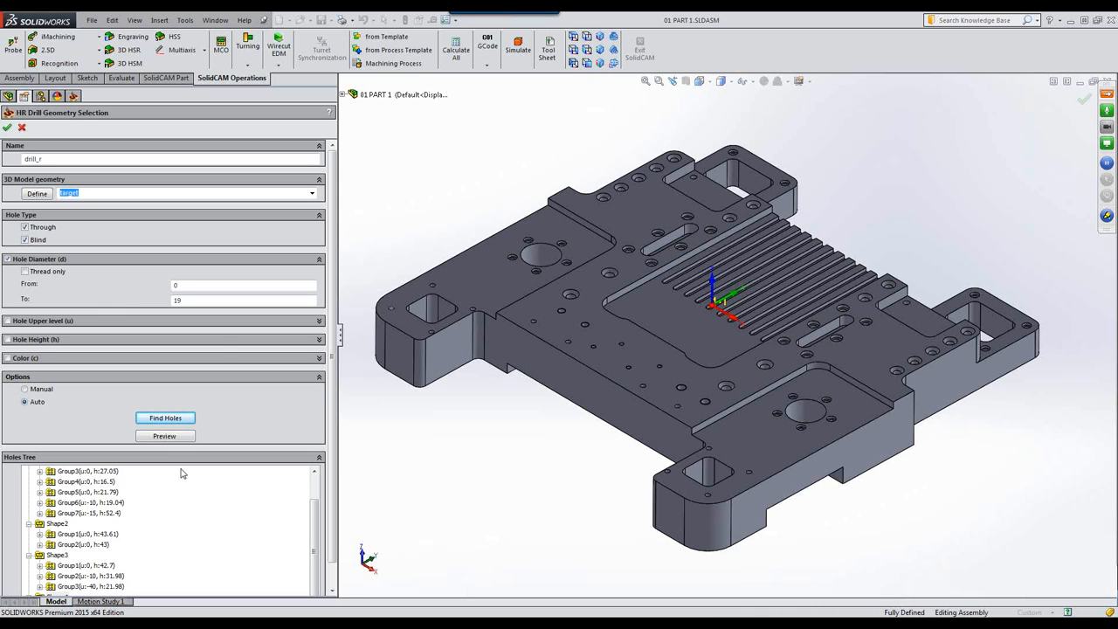
pyautogui.click(166, 418)
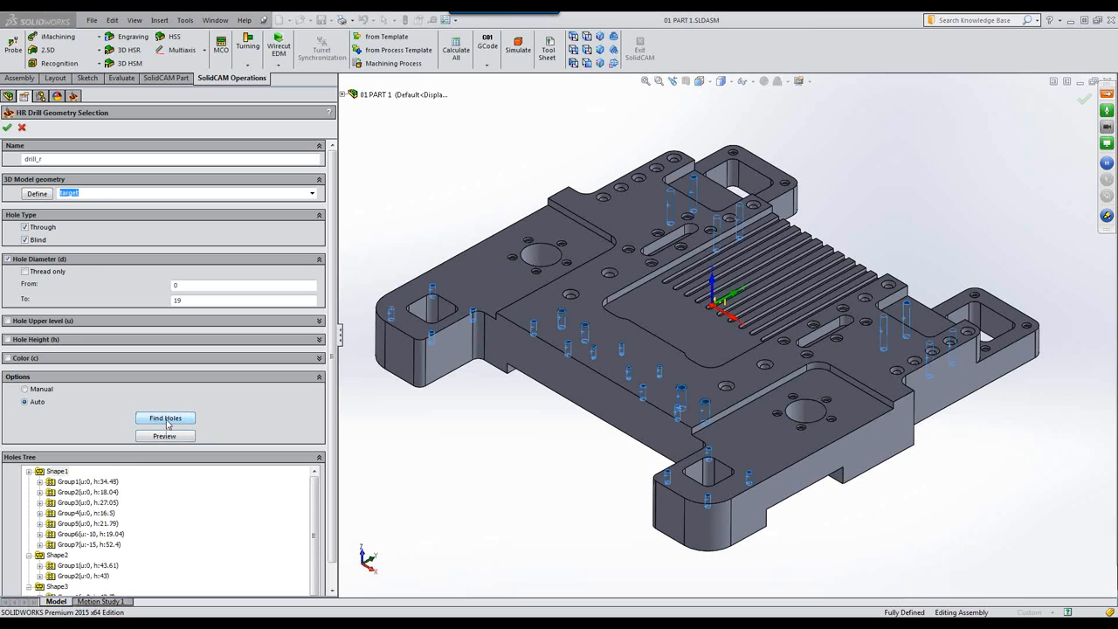
# - Examine the filtered hole groups of Shape3 and Shape2 and Group7 of Shape1 on the model
pyautogui.scroll(-1, 311, 524)
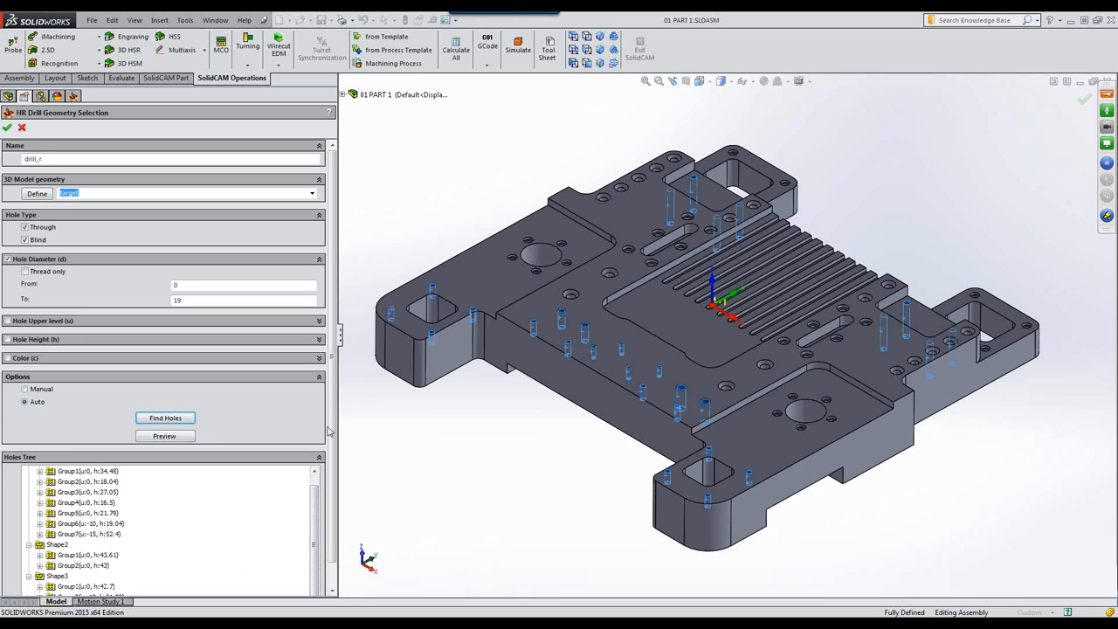
pyautogui.scroll(-1, 333, 427)
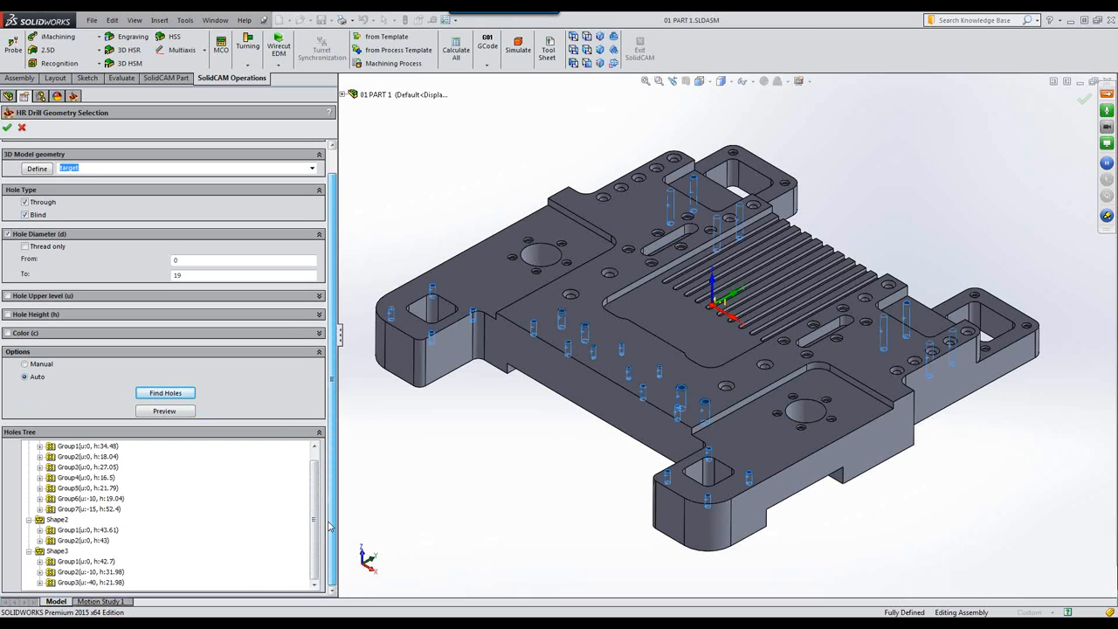
pyautogui.click(70, 583)
pyautogui.click(75, 572)
pyautogui.click(76, 561)
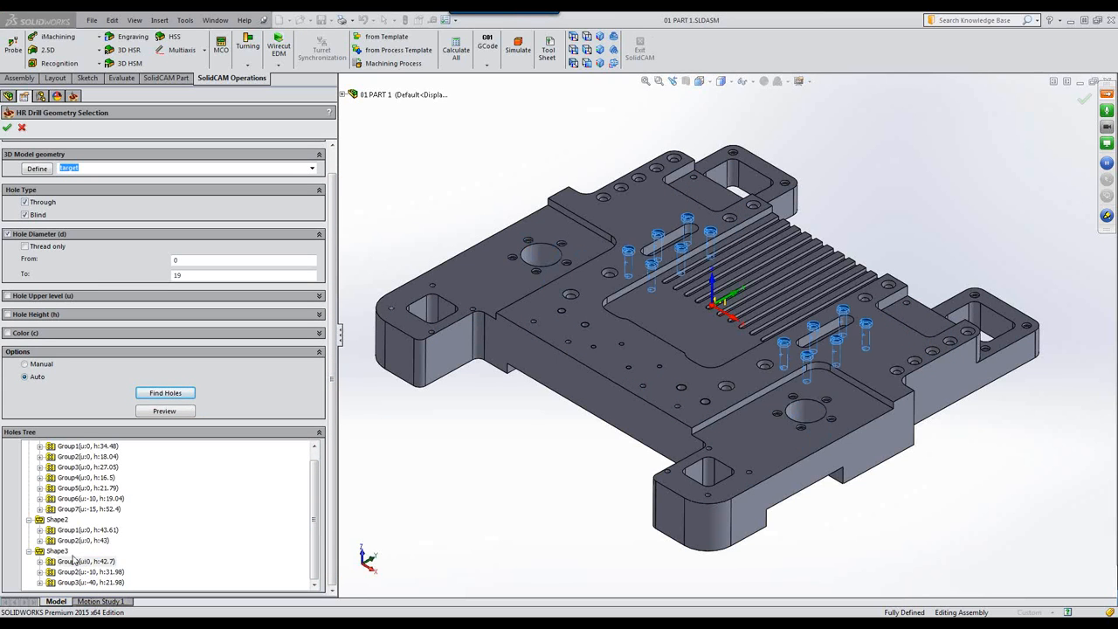
pyautogui.click(75, 541)
pyautogui.click(77, 530)
pyautogui.click(85, 510)
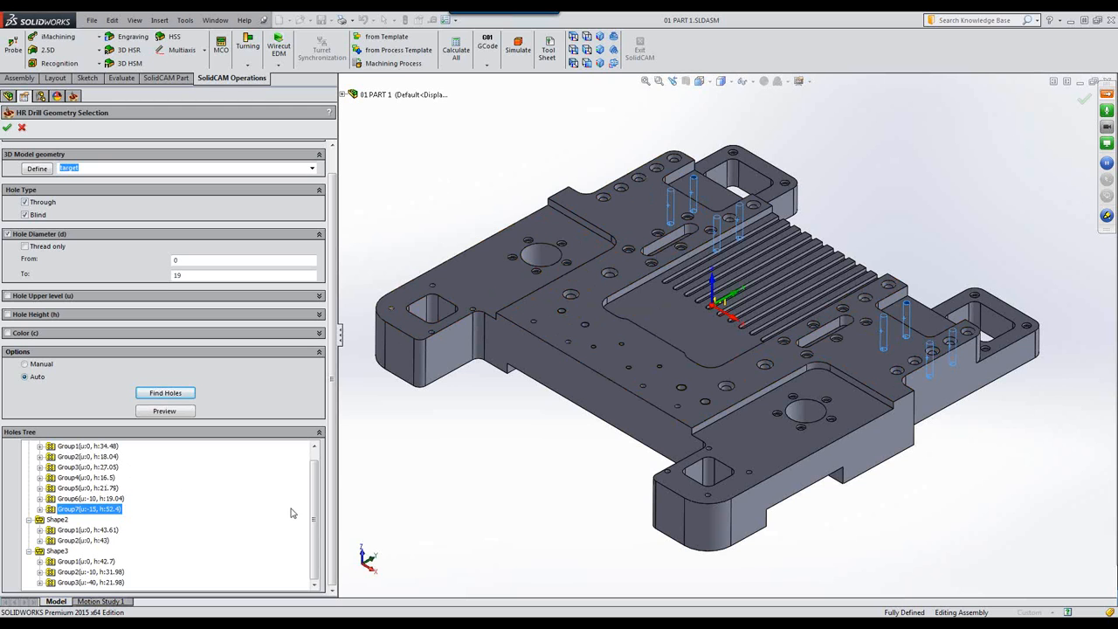
# - Show the hole cross-sections of Shape1, Shape2 and Shape3 for review, and accept the drill geometry
pyautogui.scroll(1, 305, 517)
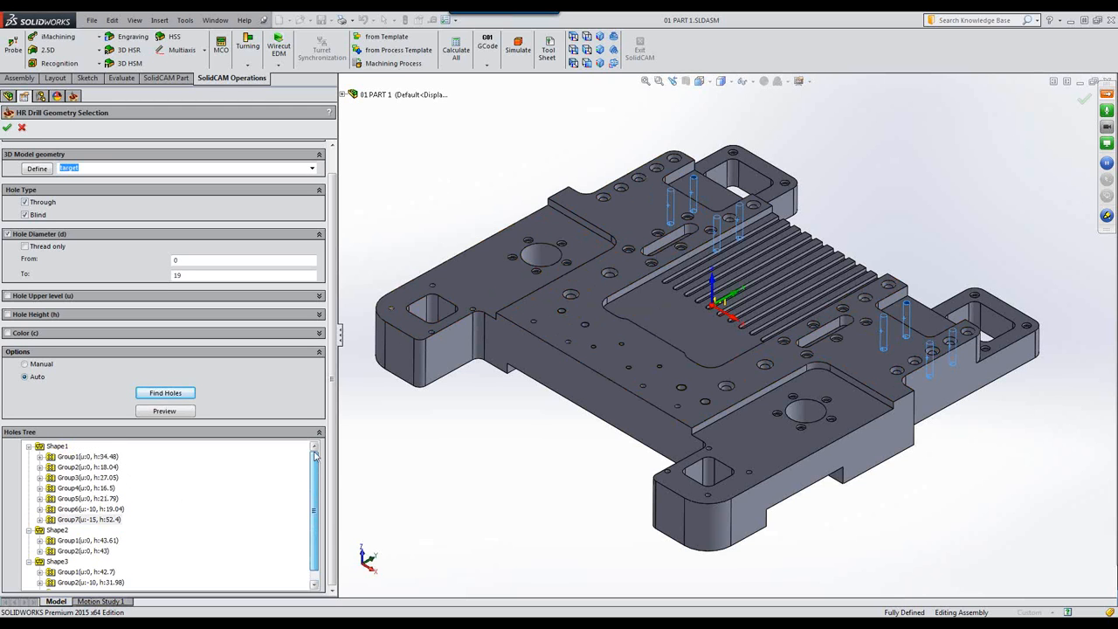
pyautogui.click(54, 447)
pyautogui.rightClick(54, 447)
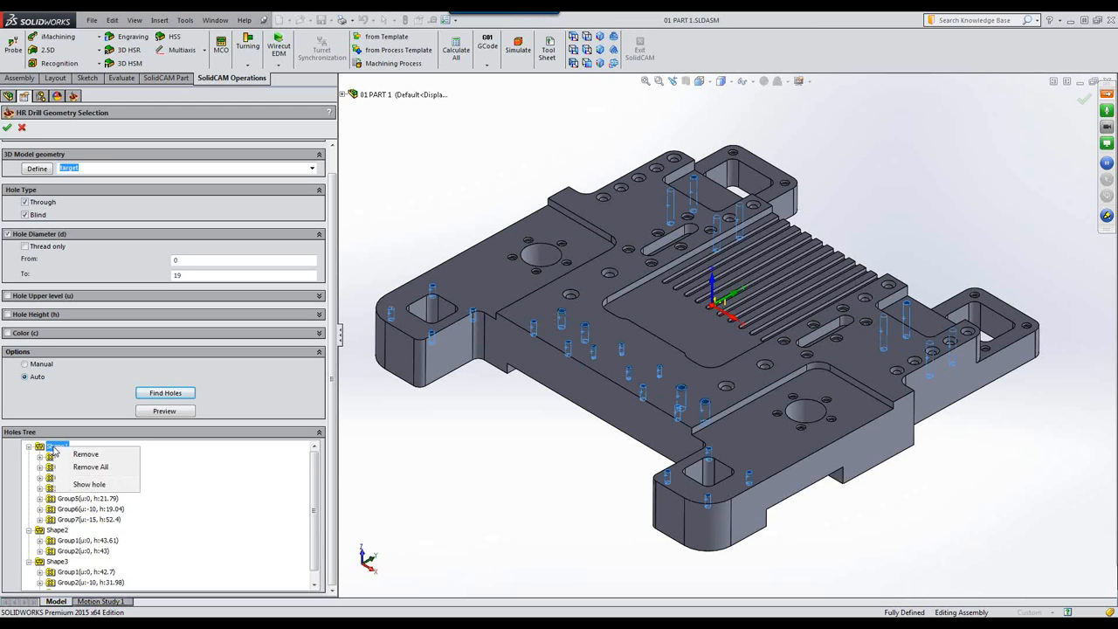
pyautogui.click(87, 484)
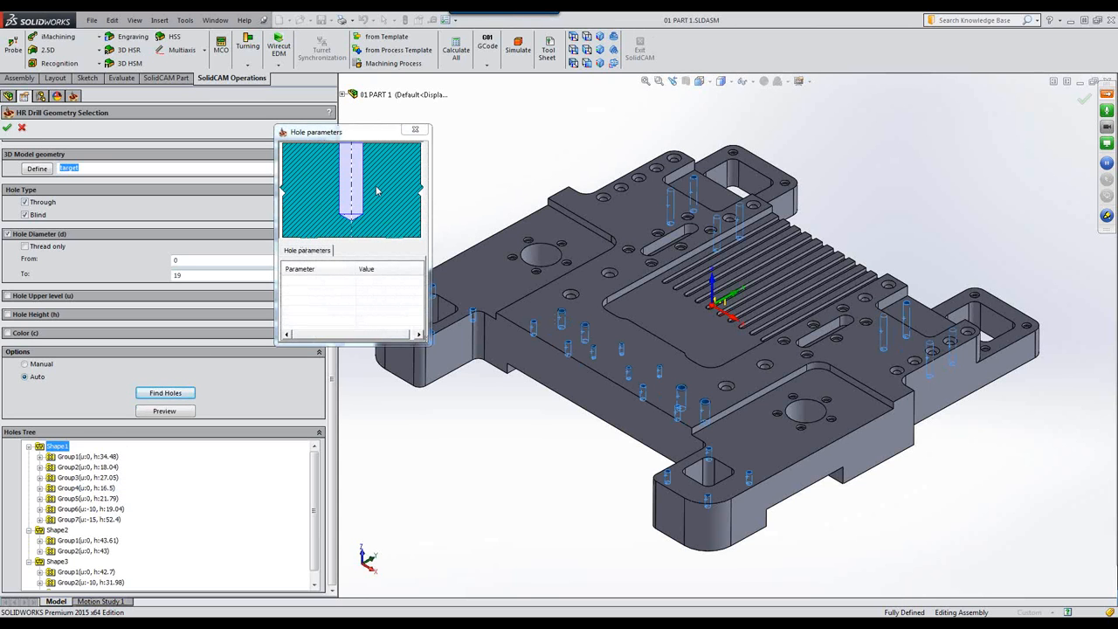
pyautogui.click(56, 530)
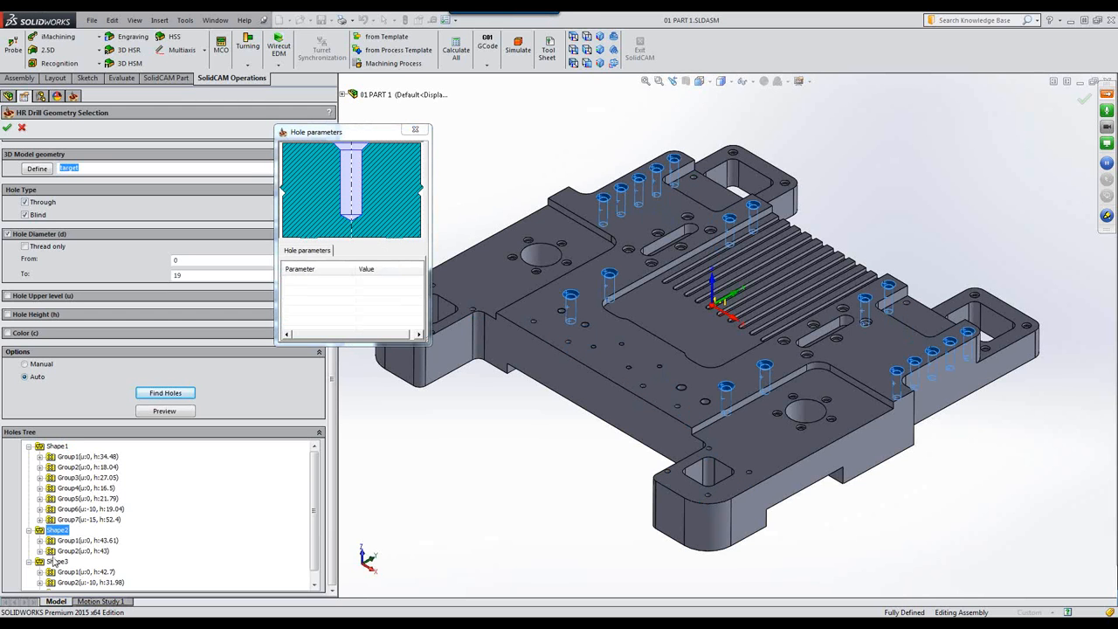
pyautogui.click(54, 562)
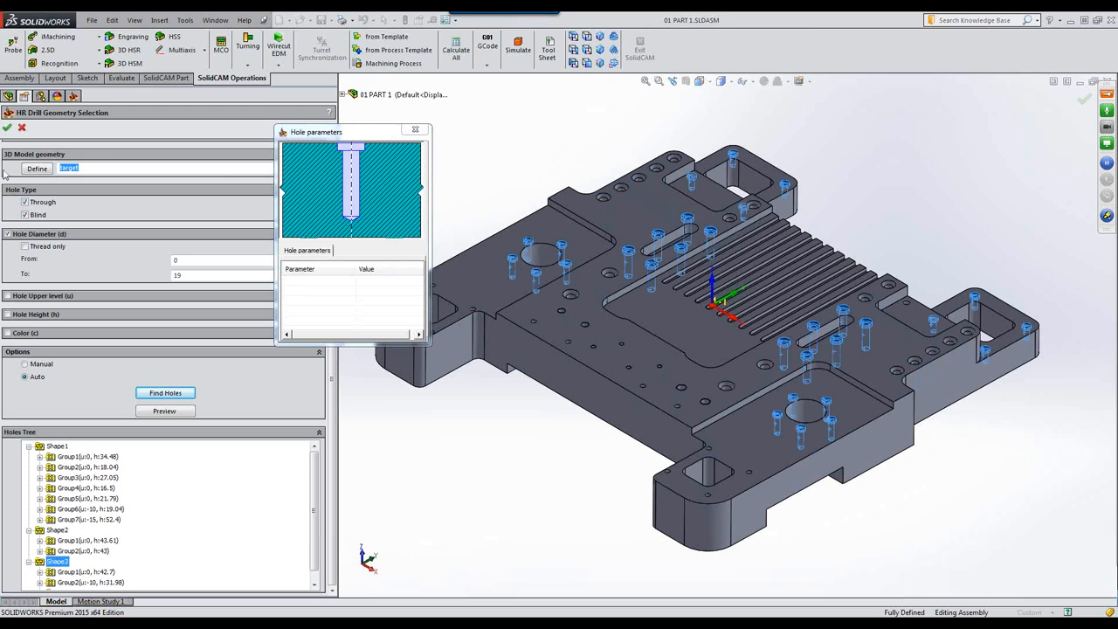
pyautogui.click(7, 130)
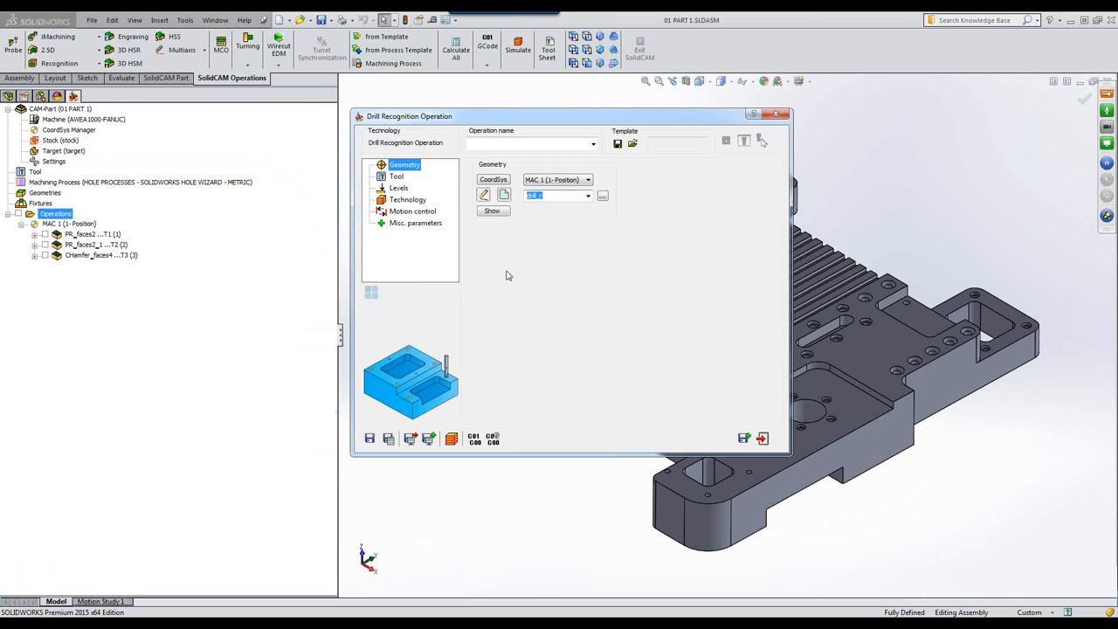
# - Add a new spot drill with a 20 mm diameter and select it as the operation's tool
pyautogui.click(396, 177)
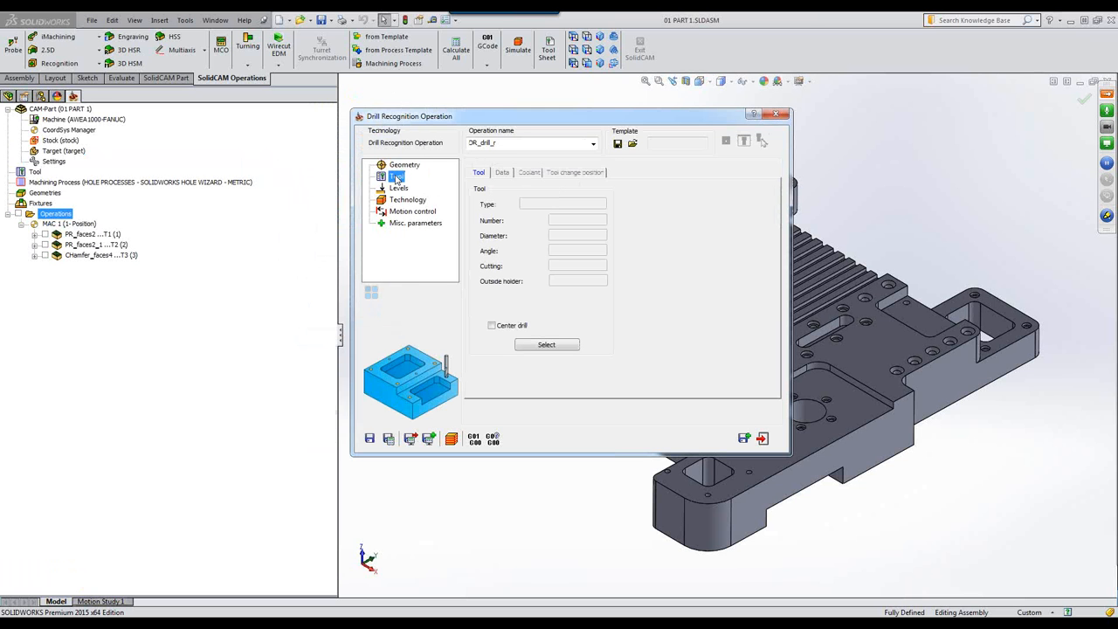
pyautogui.click(570, 348)
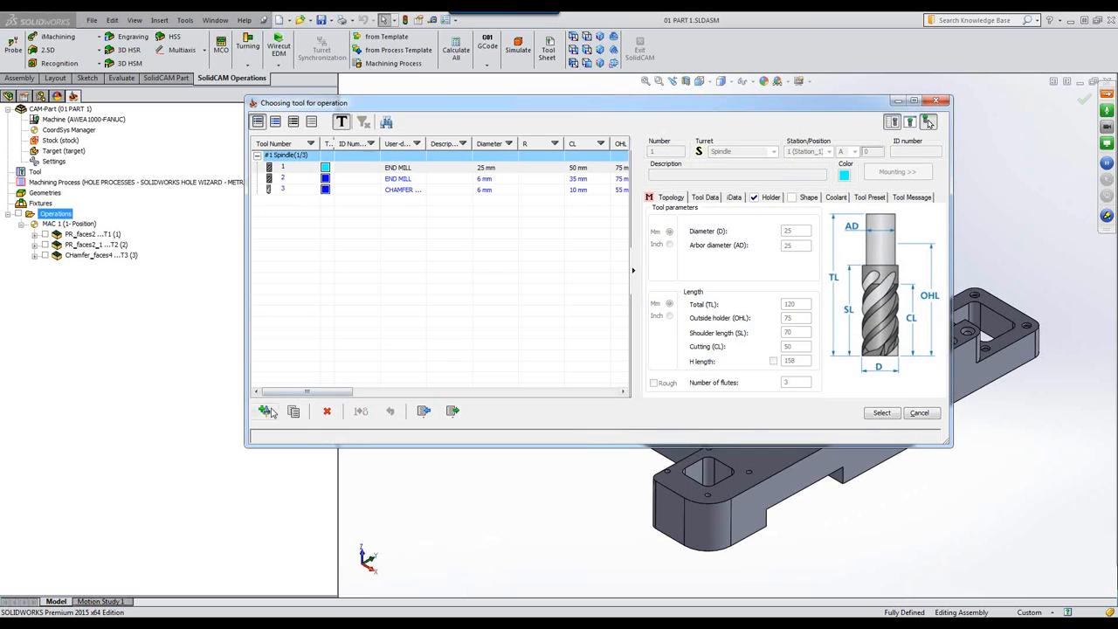
pyautogui.click(266, 411)
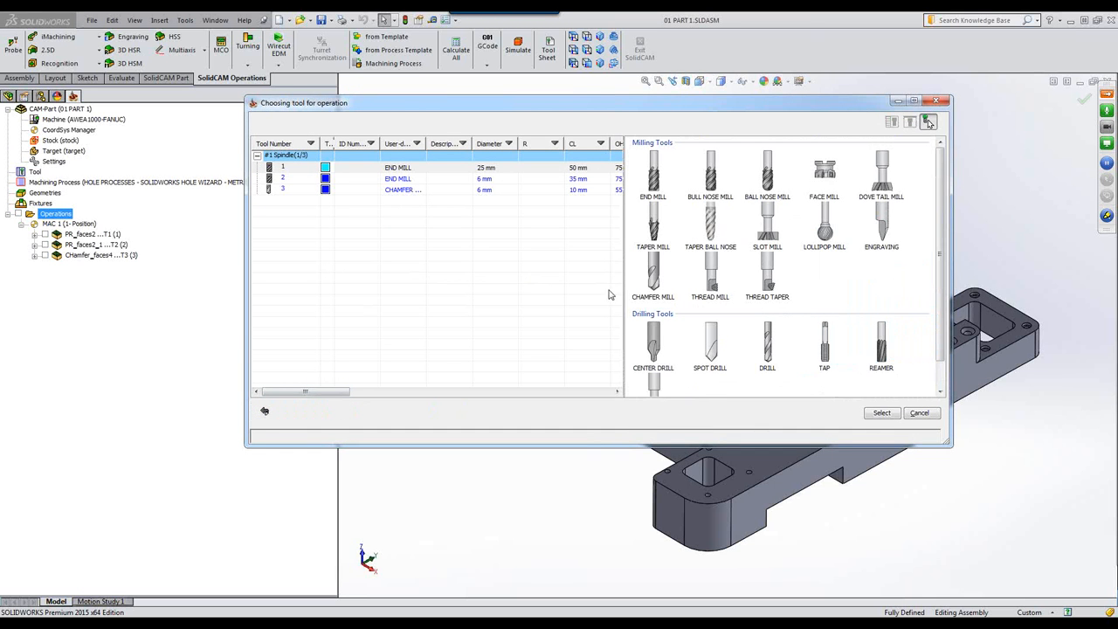
pyautogui.click(712, 348)
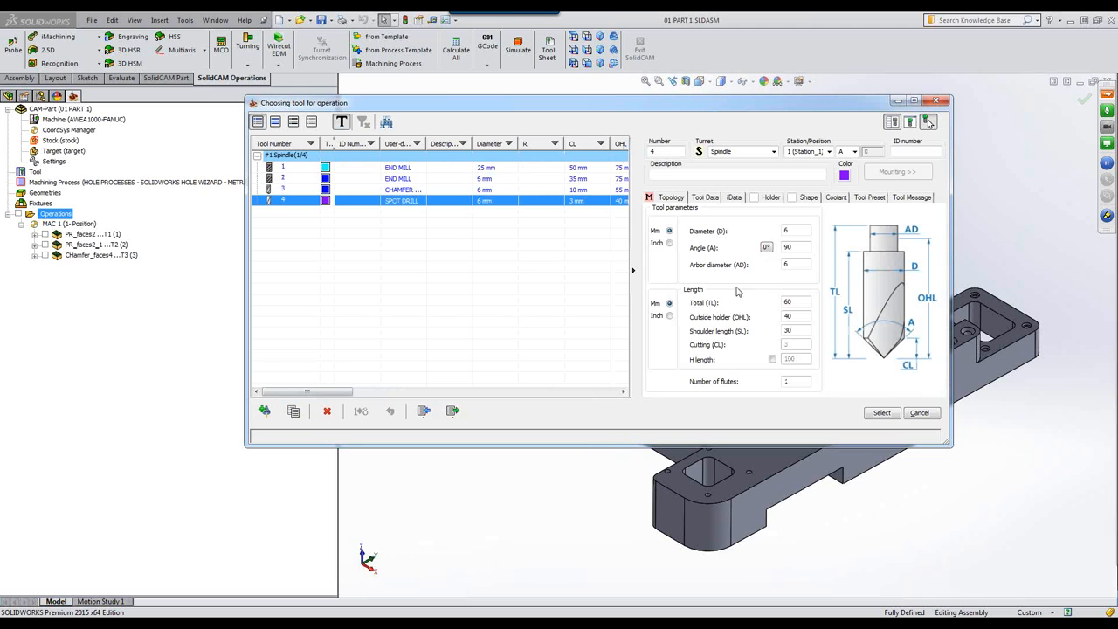
pyautogui.click(795, 230)
pyautogui.write('20')
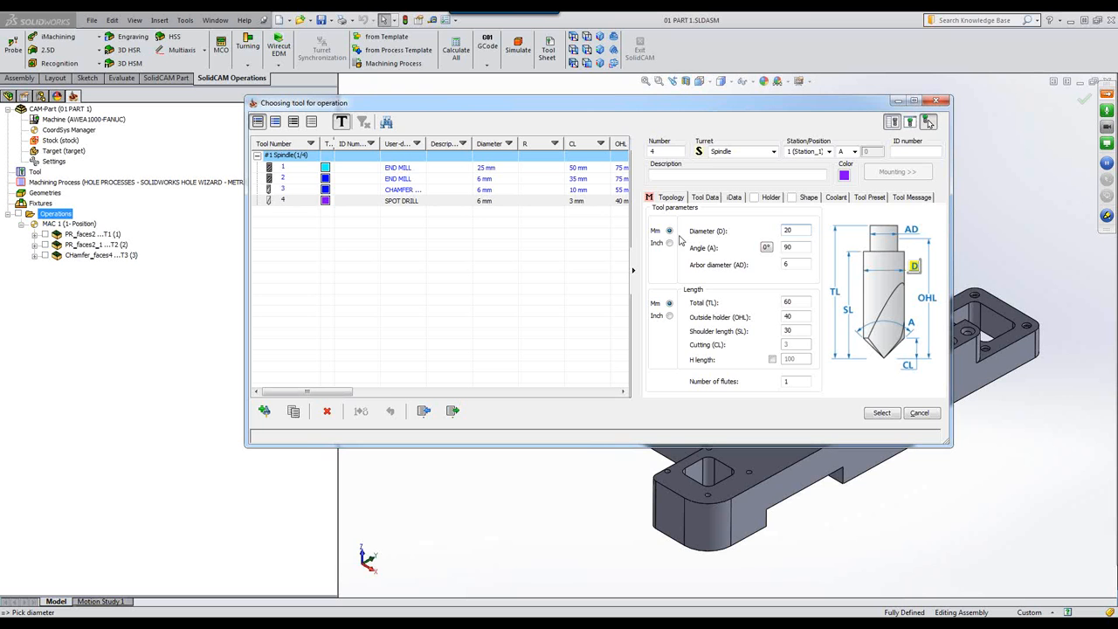
pyautogui.click(880, 412)
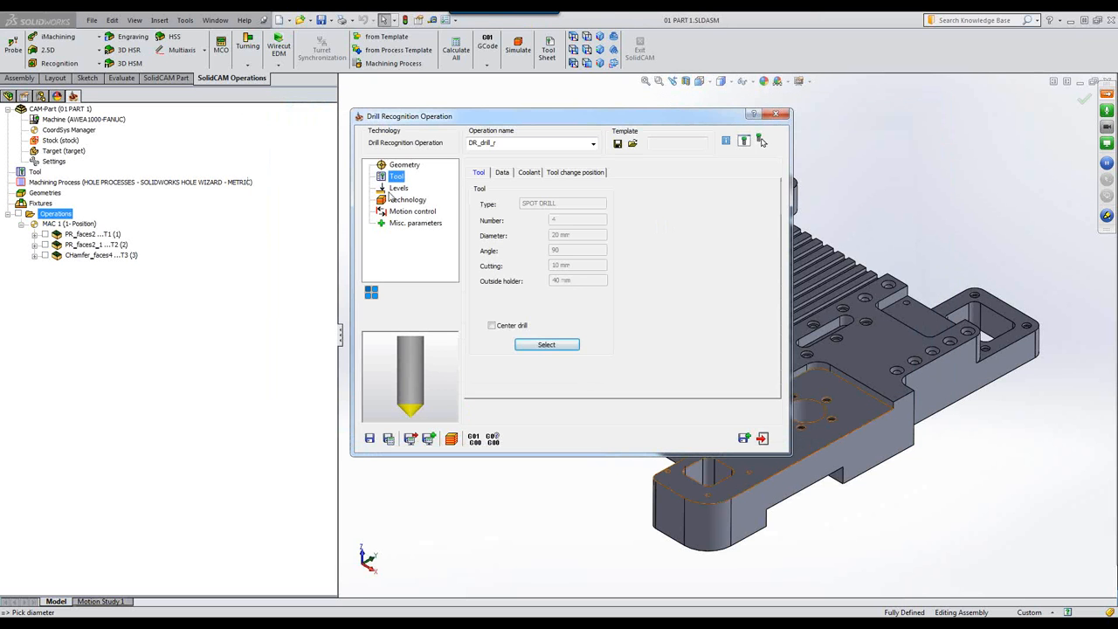
# - Edit the hole depths in the operation's levels and apply the Auto Chamfer/Spot drill depth type to all hole groups
pyautogui.click(399, 189)
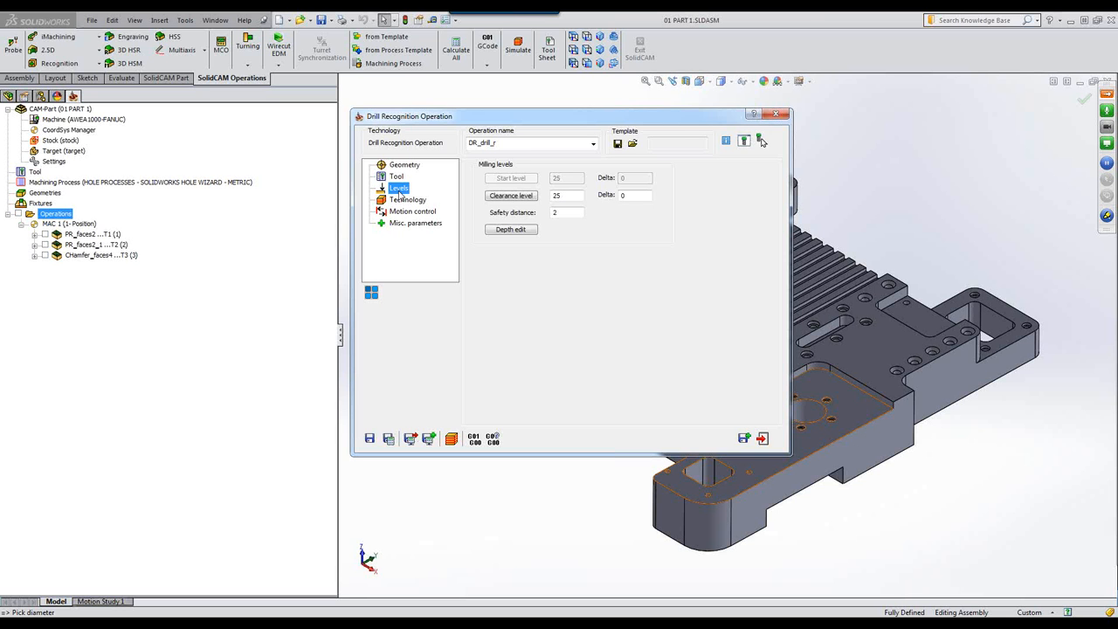
pyautogui.click(511, 229)
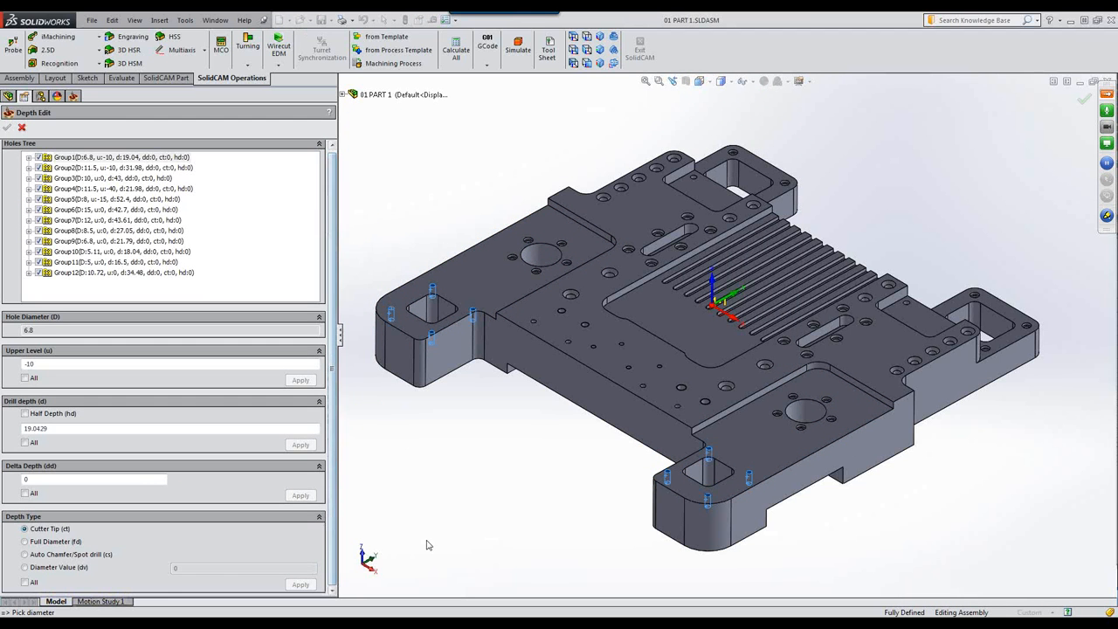
pyautogui.click(25, 555)
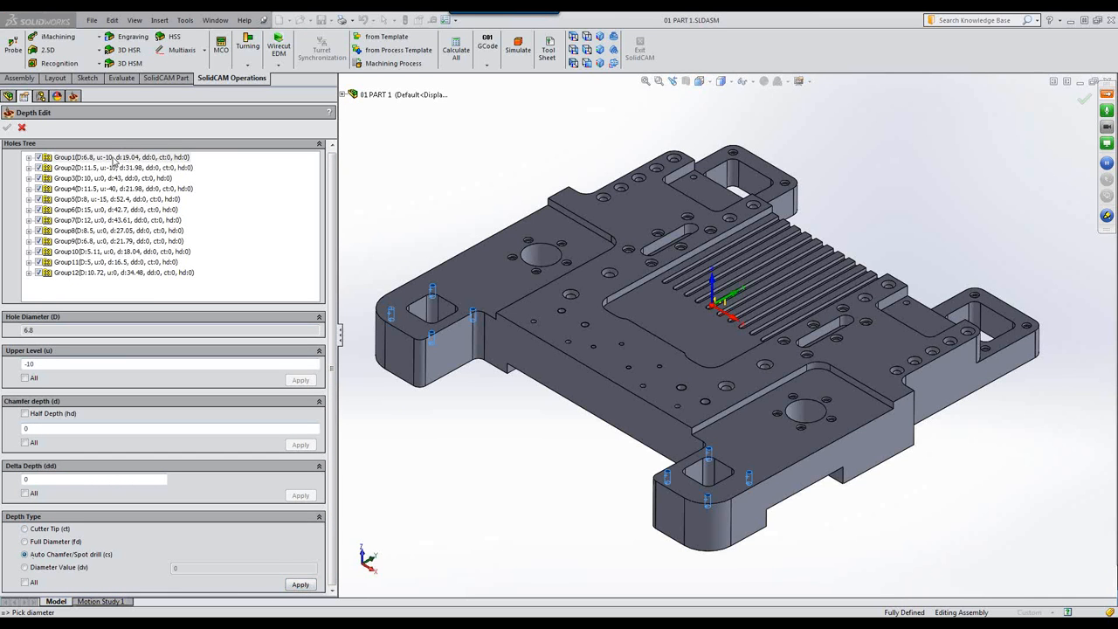
pyautogui.click(25, 583)
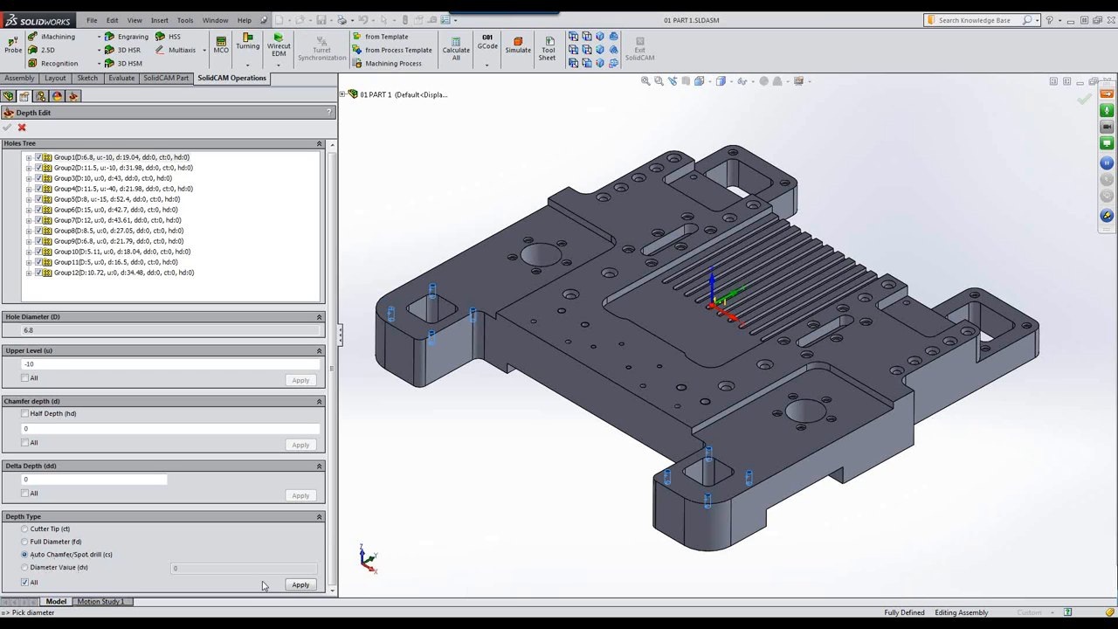
pyautogui.click(297, 584)
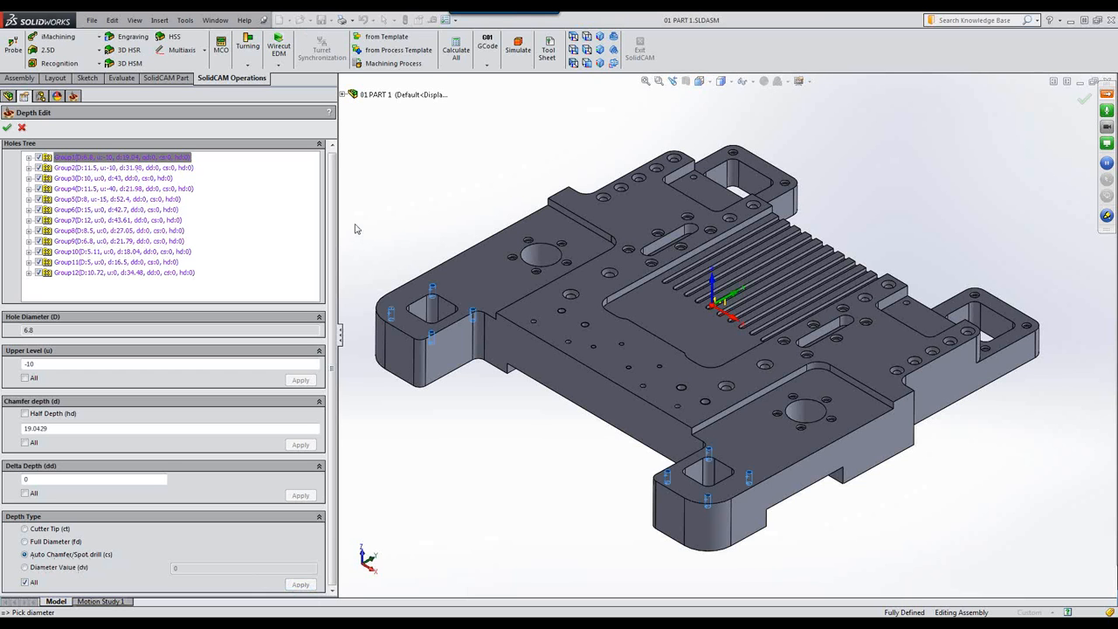
# - Set the chamfer depth to 0 for all hole groups and accept the depth edit
pyautogui.doubleClick(78, 426)
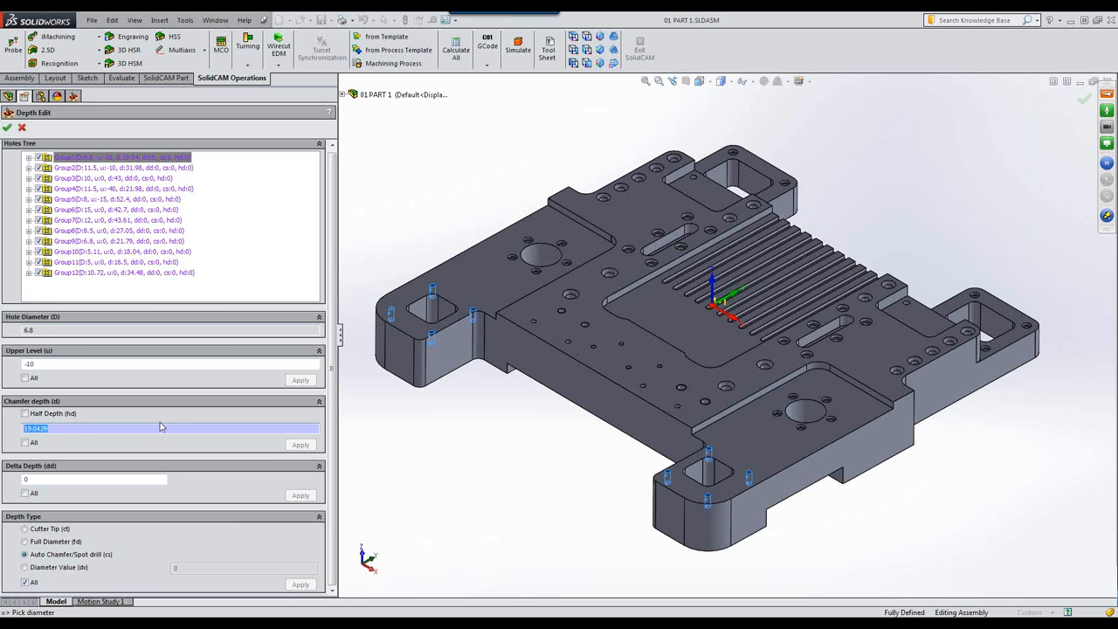
pyautogui.write('0')
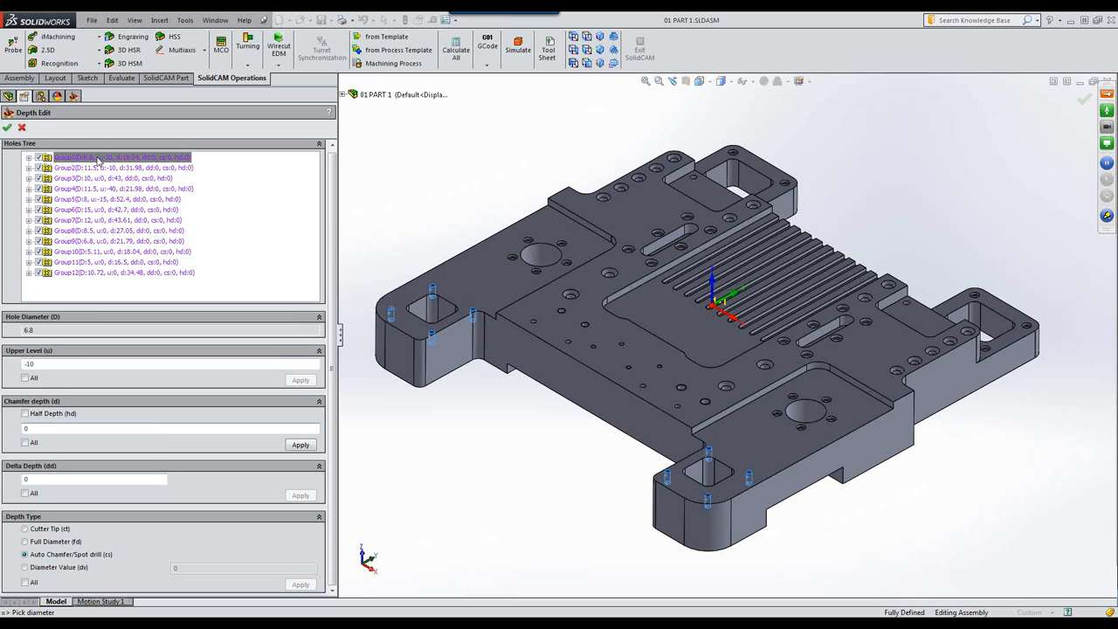
pyautogui.click(28, 444)
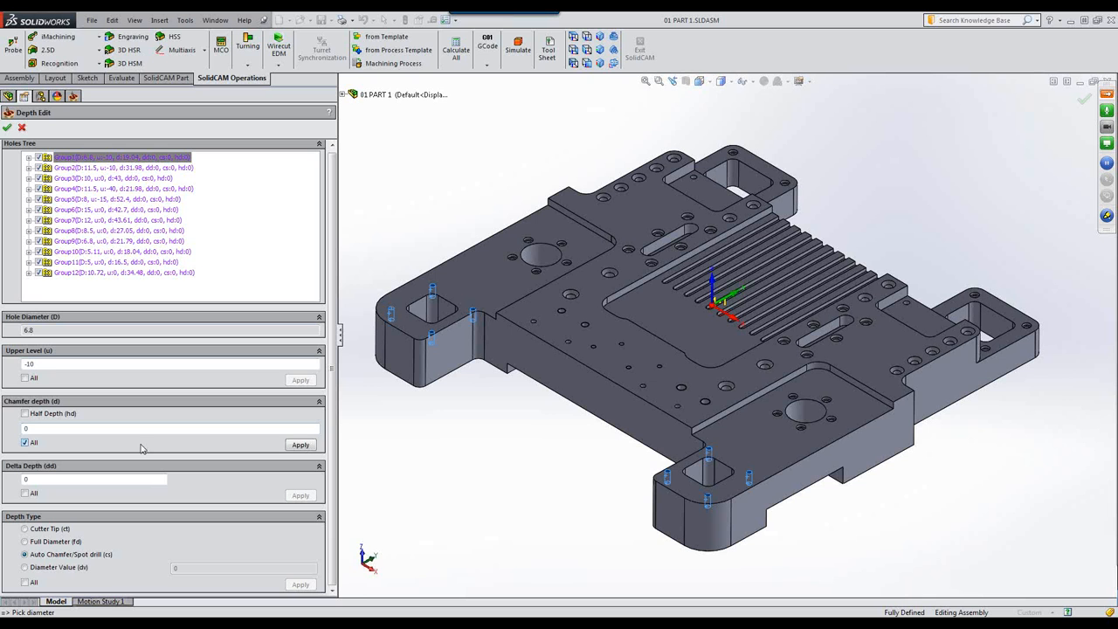
pyautogui.click(297, 445)
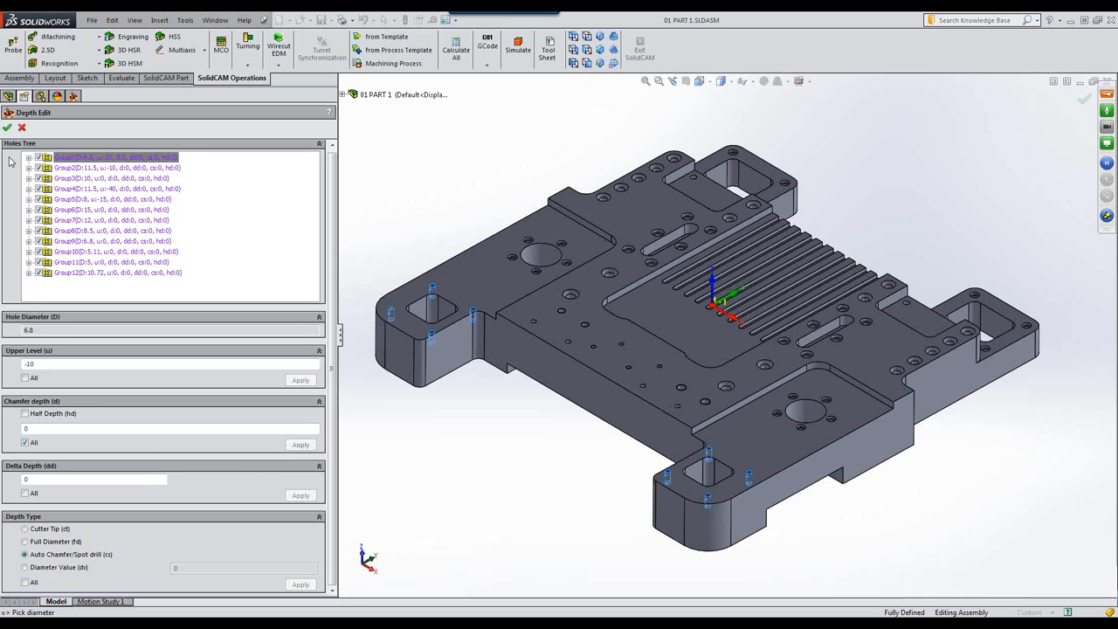
pyautogui.click(8, 129)
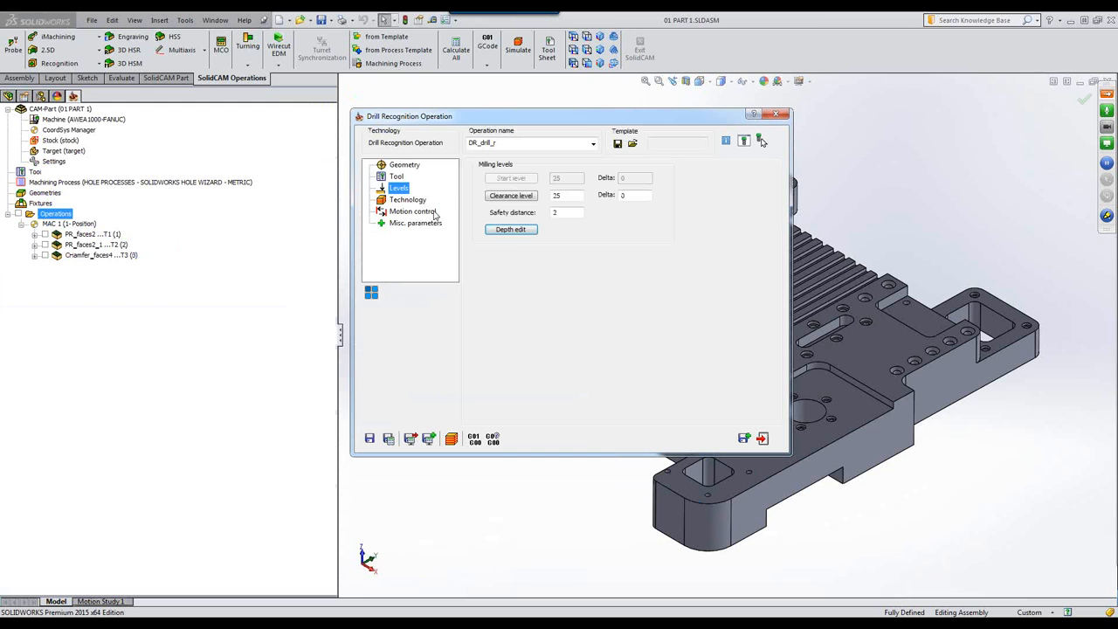
# - Sort the holes by shortest distance, and save and calculate the spot drilling operation
pyautogui.click(414, 202)
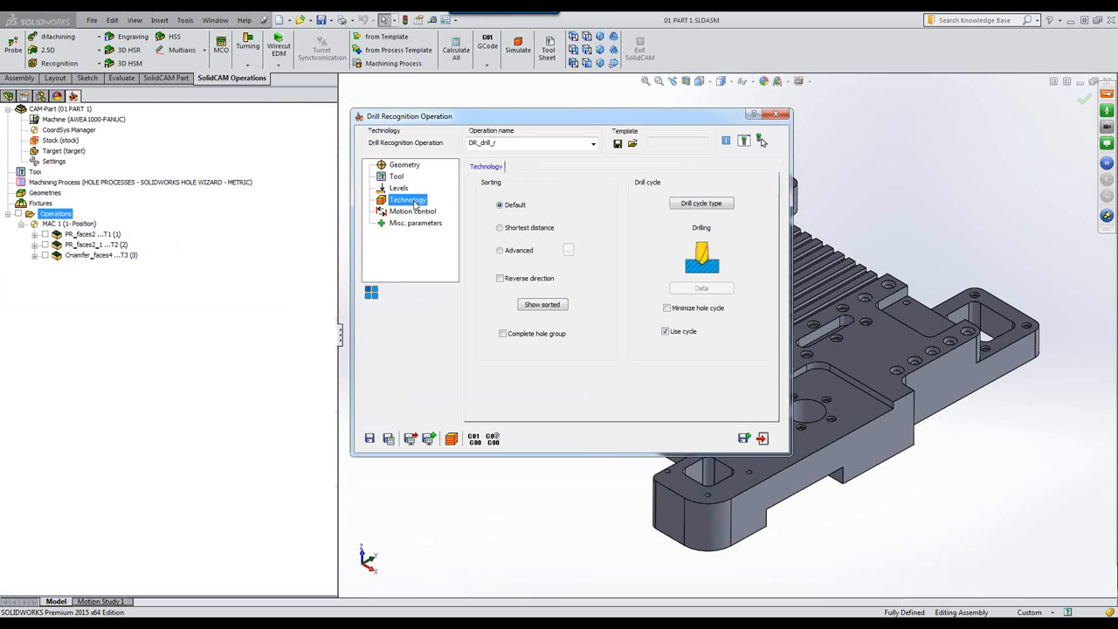
pyautogui.click(505, 229)
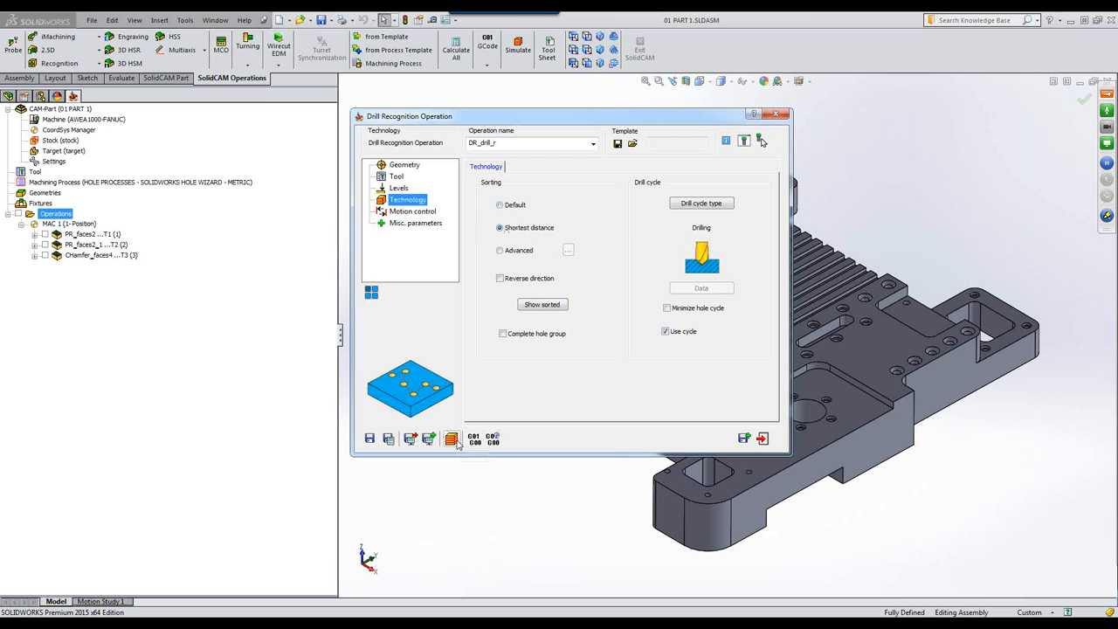
pyautogui.click(390, 440)
# - Simulate the spot drilling operation in SolidVerify, inspect the machined holes, and exit the simulation
pyautogui.click(451, 438)
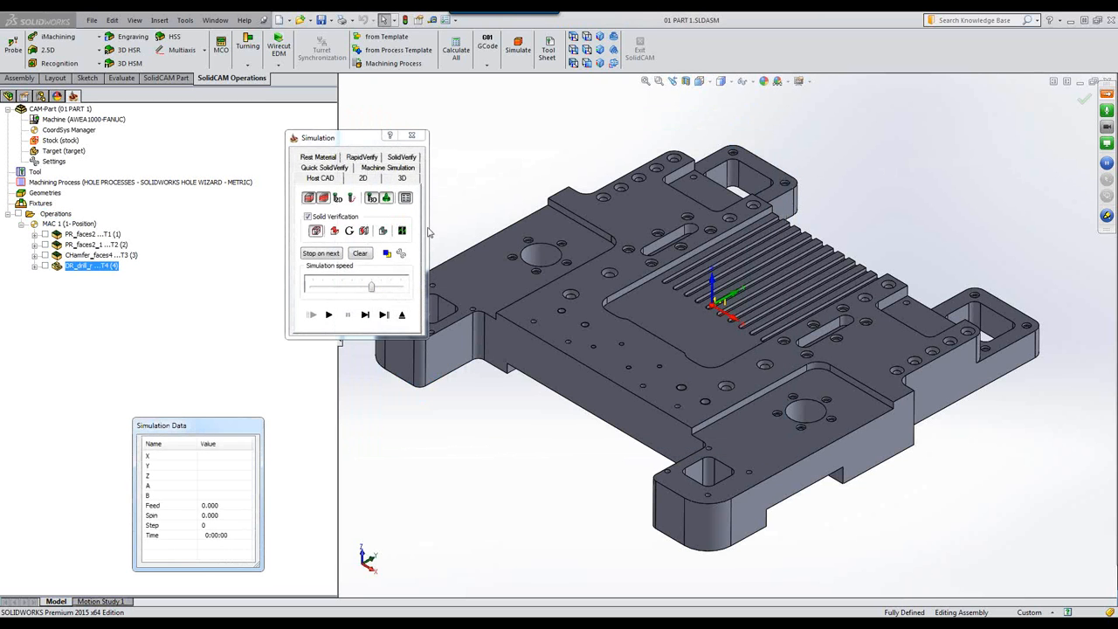
pyautogui.click(403, 158)
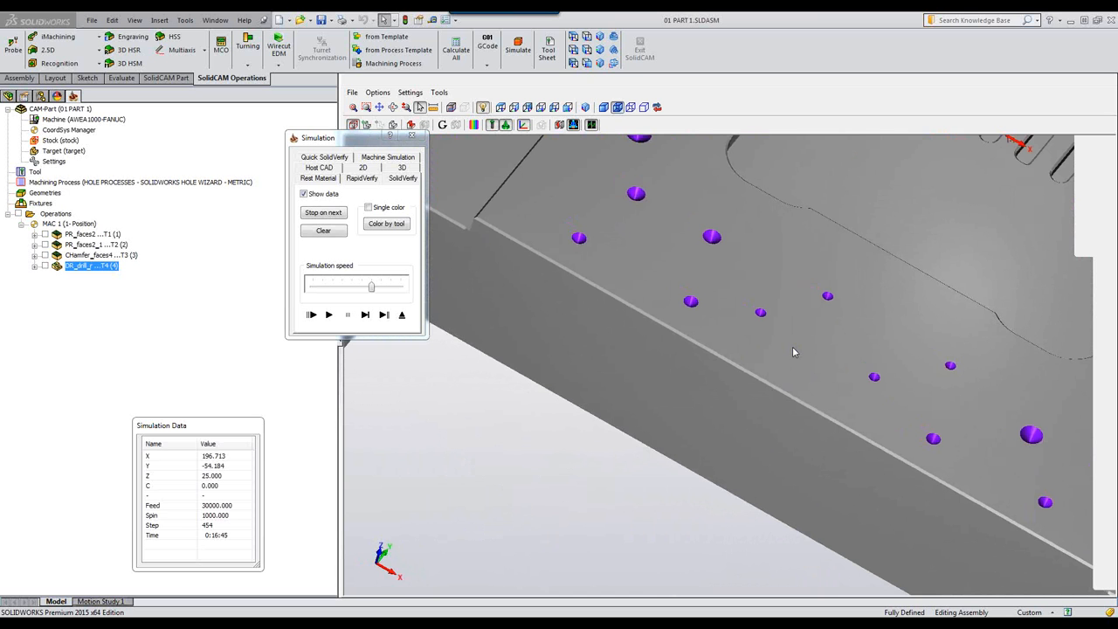
pyautogui.scroll(-6, 794, 352)
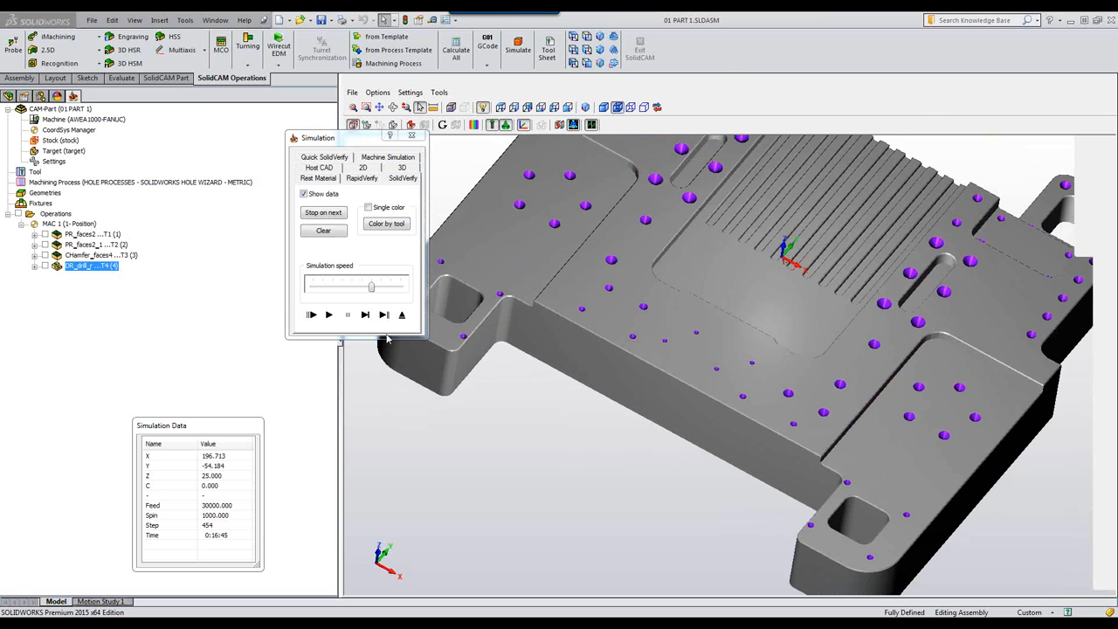
pyautogui.click(402, 316)
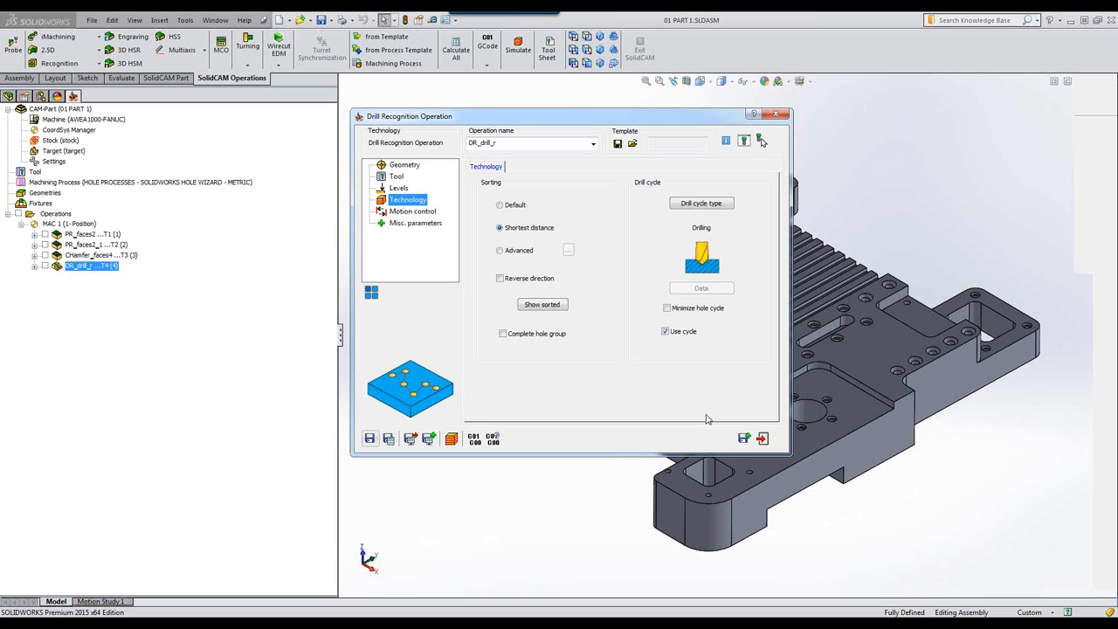
# - Save and copy the spot drilling operation, and start a new drill geometry for the copy
pyautogui.click(743, 440)
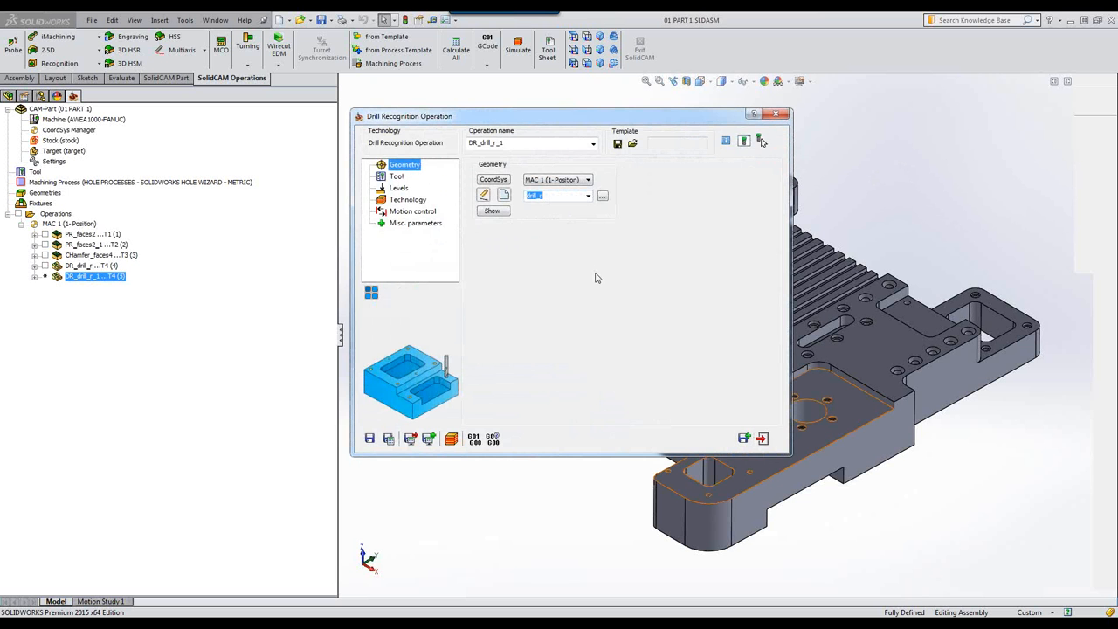
pyautogui.click(504, 195)
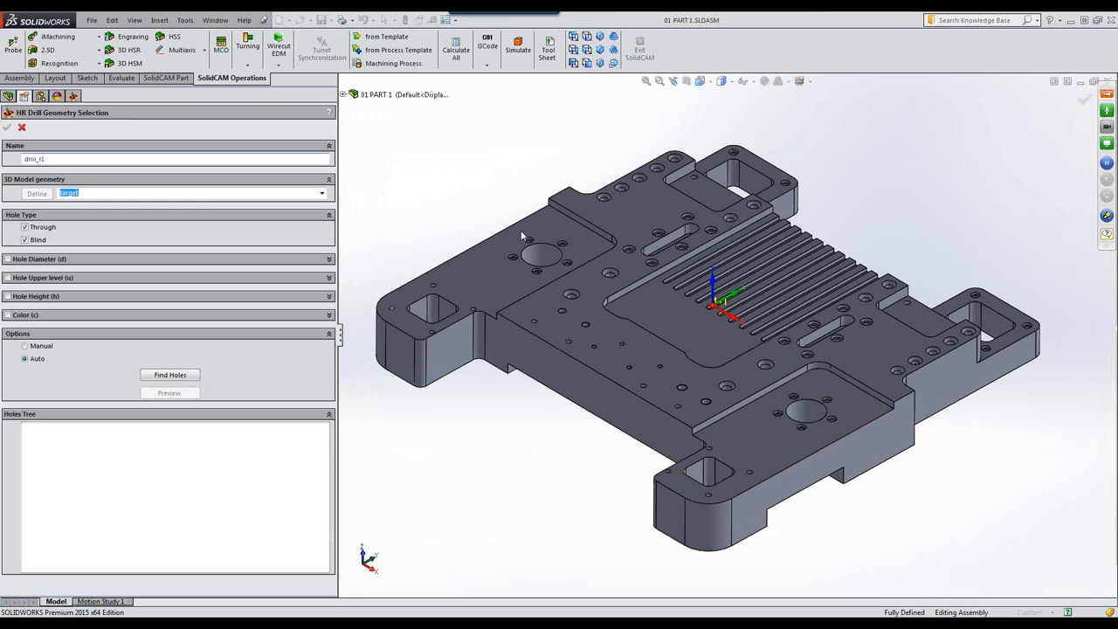
# - Enable the hole diameter filter, take 6.8 mm as both limits from a hole near the corner pocket, and find the matching holes
pyautogui.scroll(-3, 554, 399)
pyautogui.scroll(-2, 830, 332)
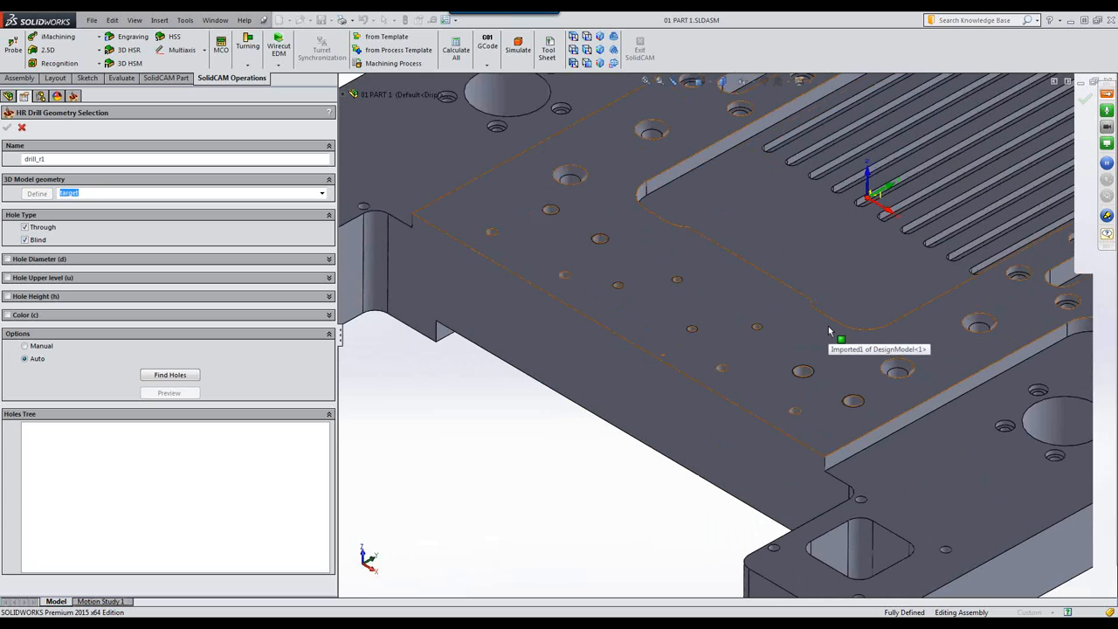
pyautogui.click(827, 333)
pyautogui.moveTo(819, 342); pyautogui.dragTo(819, 345, button='middle')
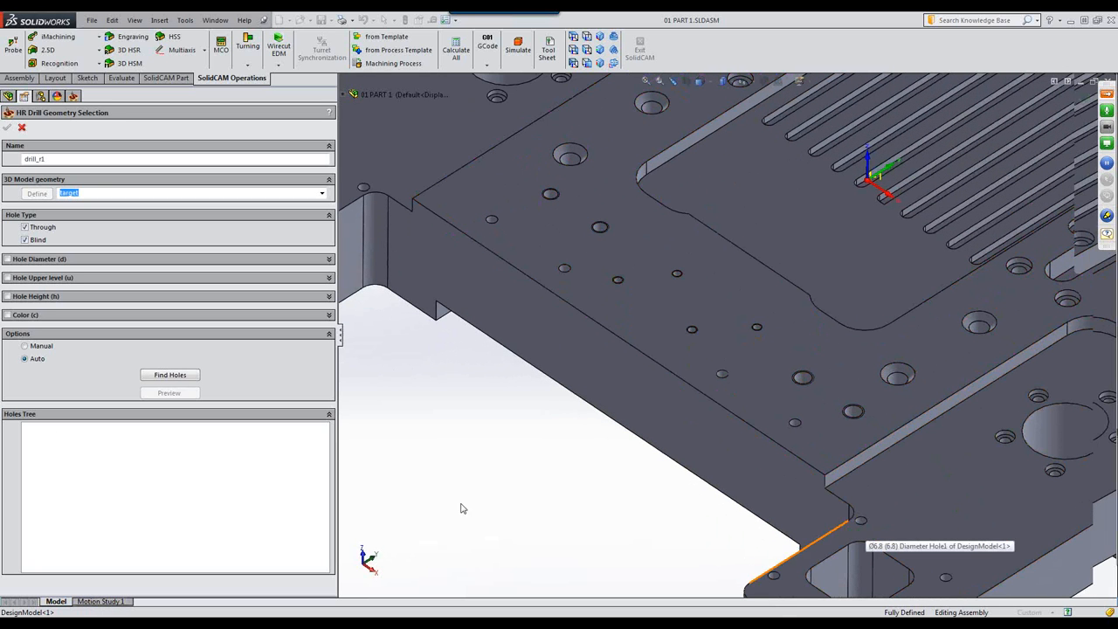
pyautogui.click(9, 260)
pyautogui.click(196, 285)
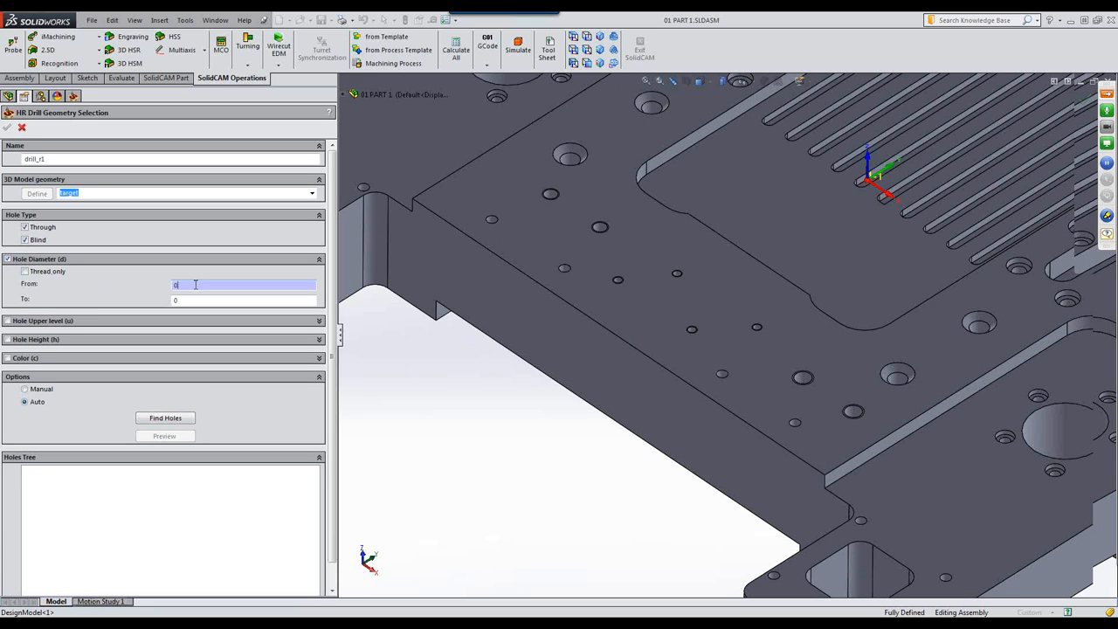
pyautogui.click(862, 522)
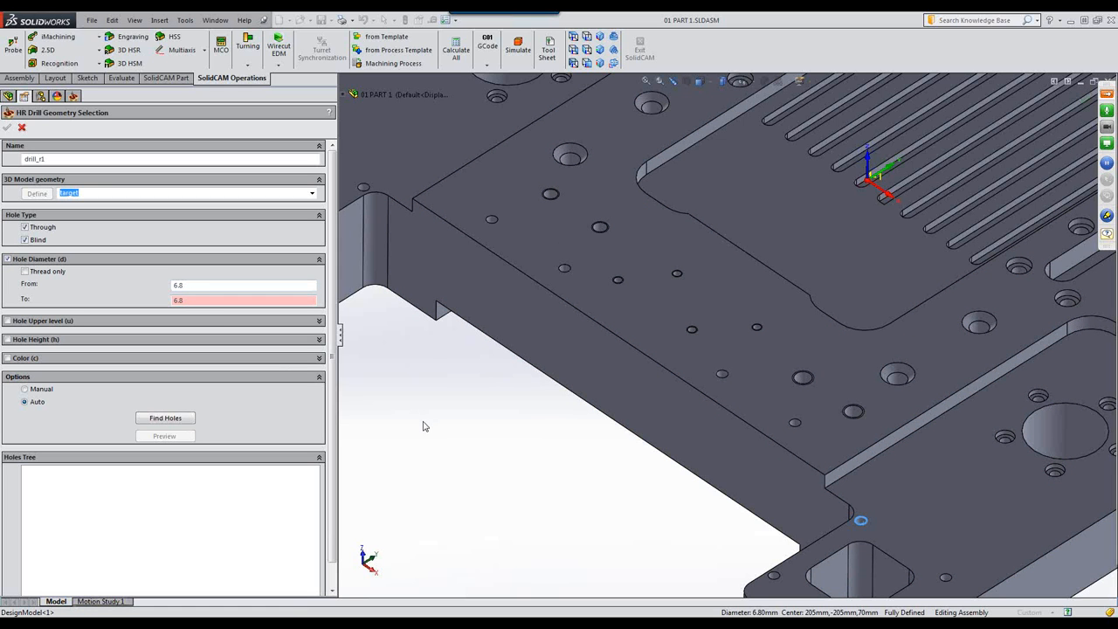
pyautogui.scroll(4, 423, 426)
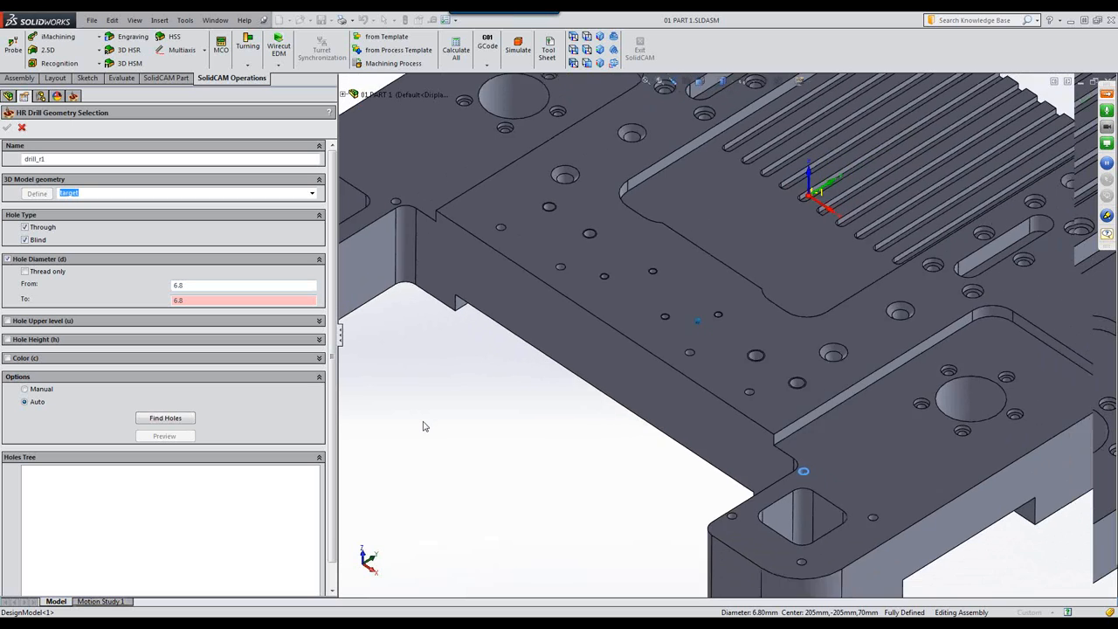
pyautogui.scroll(4, 423, 427)
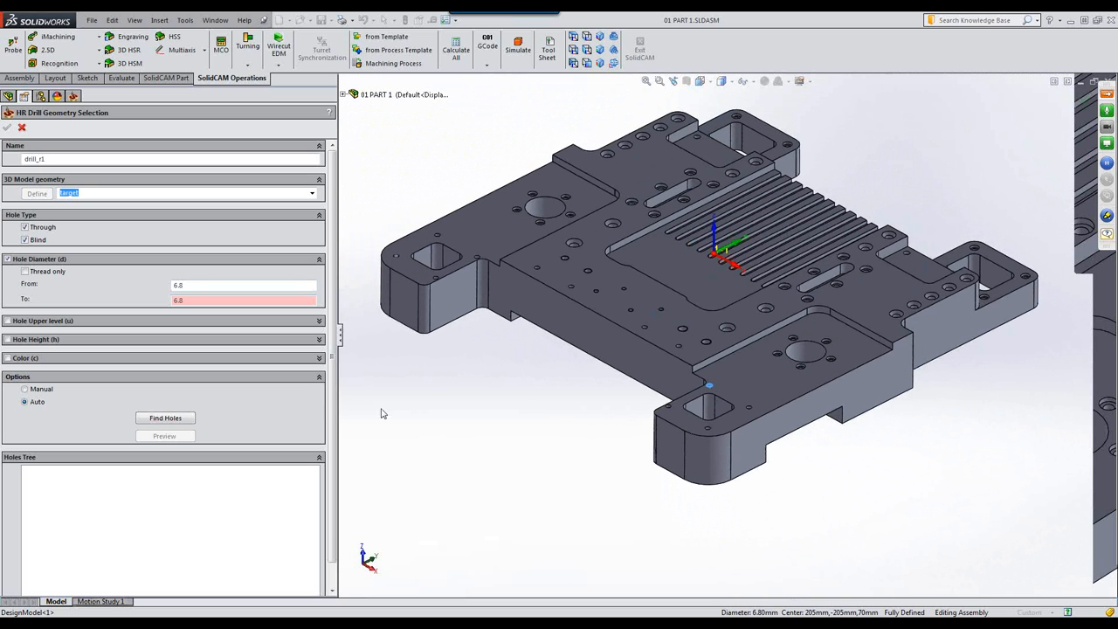
pyautogui.click(175, 420)
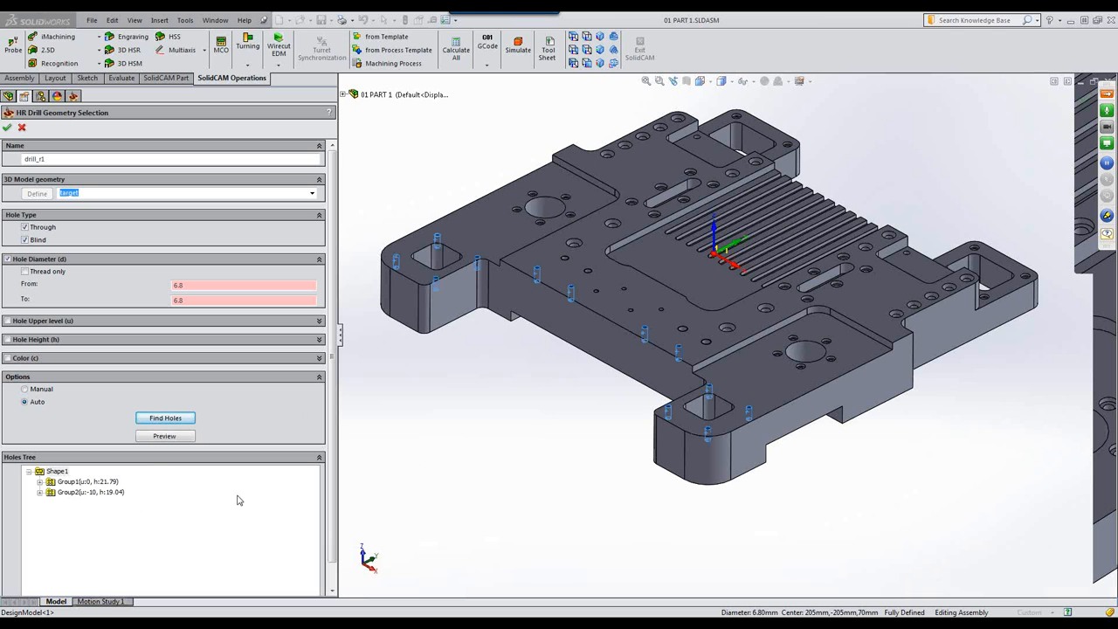
# - Examine Group1 and Group2 of Shape1 on the model, and accept the drill geometry
pyautogui.click(70, 485)
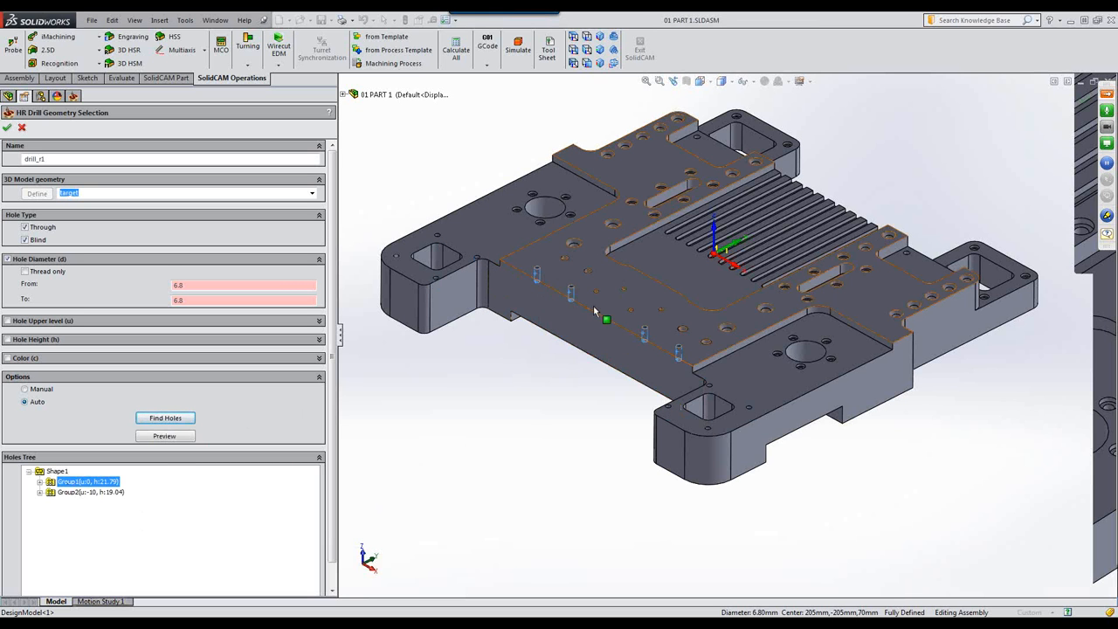
pyautogui.click(88, 492)
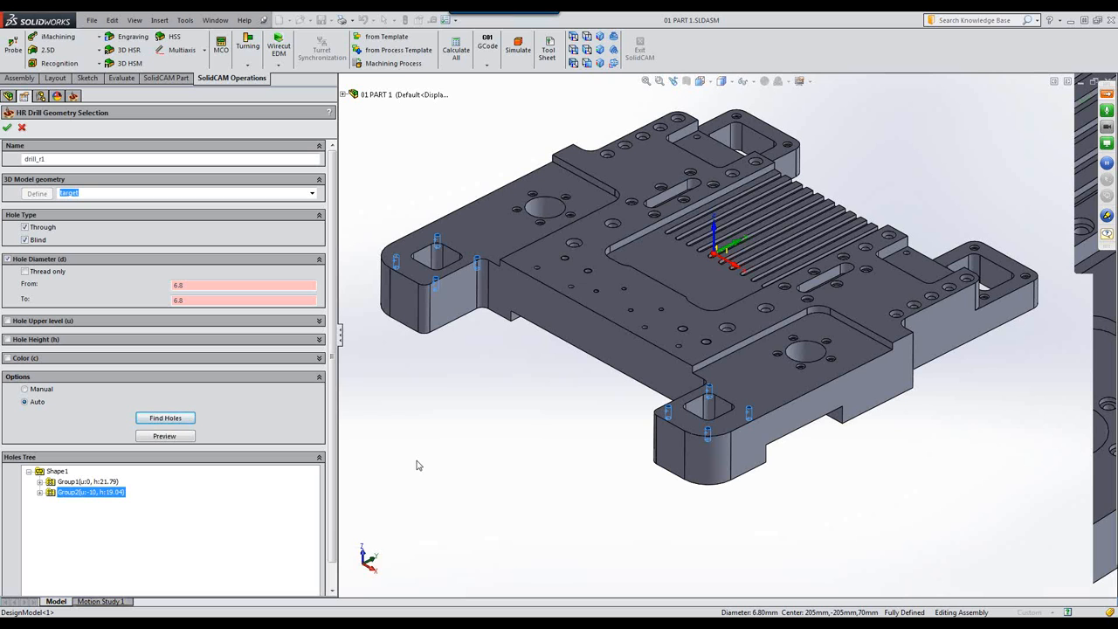
pyautogui.click(7, 127)
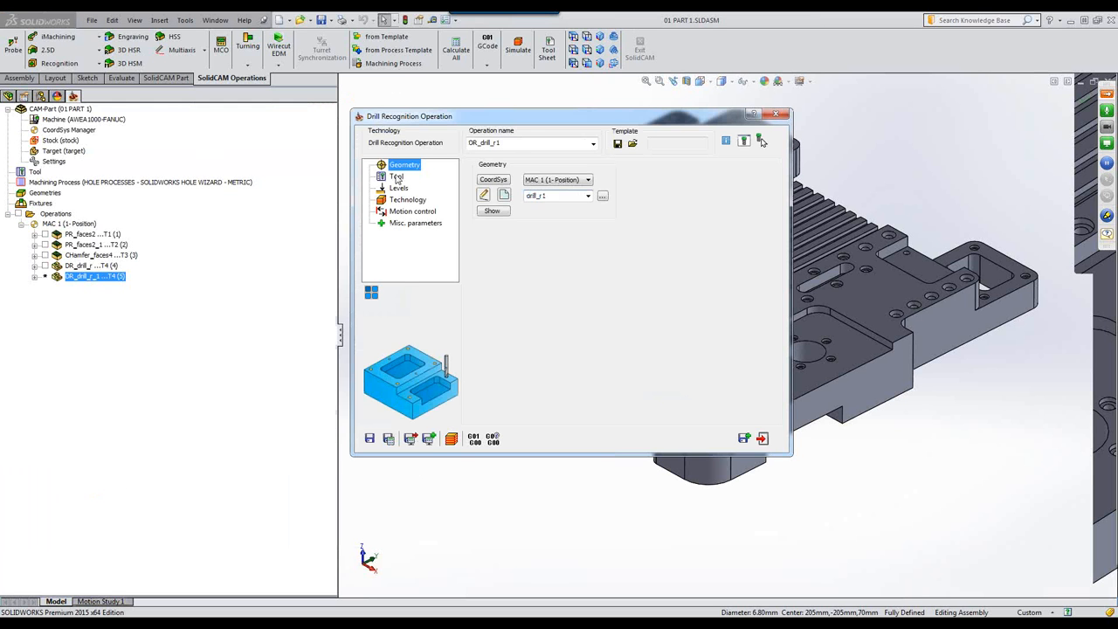
# - Add a new drill tool for the copied operation and set its diameter to 6.8 mm from a matching hole on the model
pyautogui.click(396, 178)
pyautogui.click(563, 345)
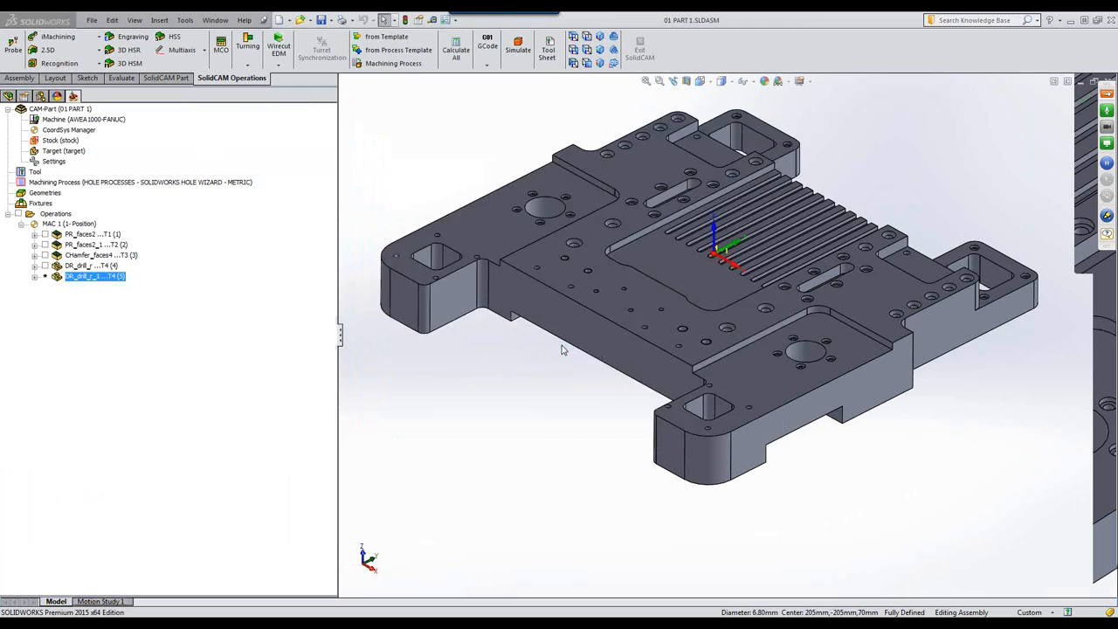
pyautogui.click(265, 410)
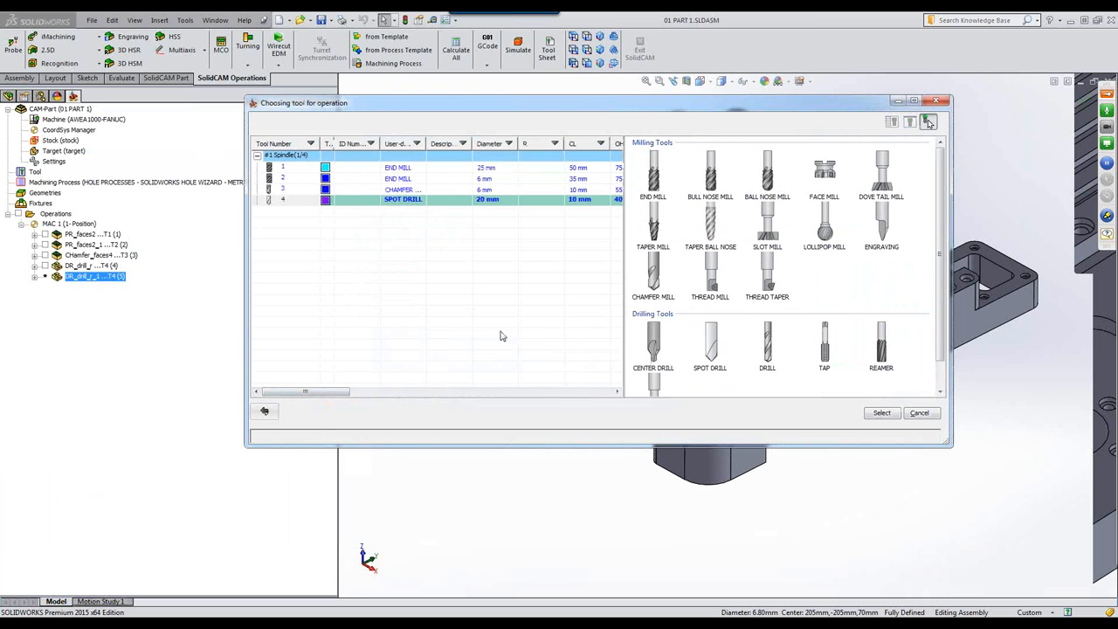
pyautogui.click(769, 356)
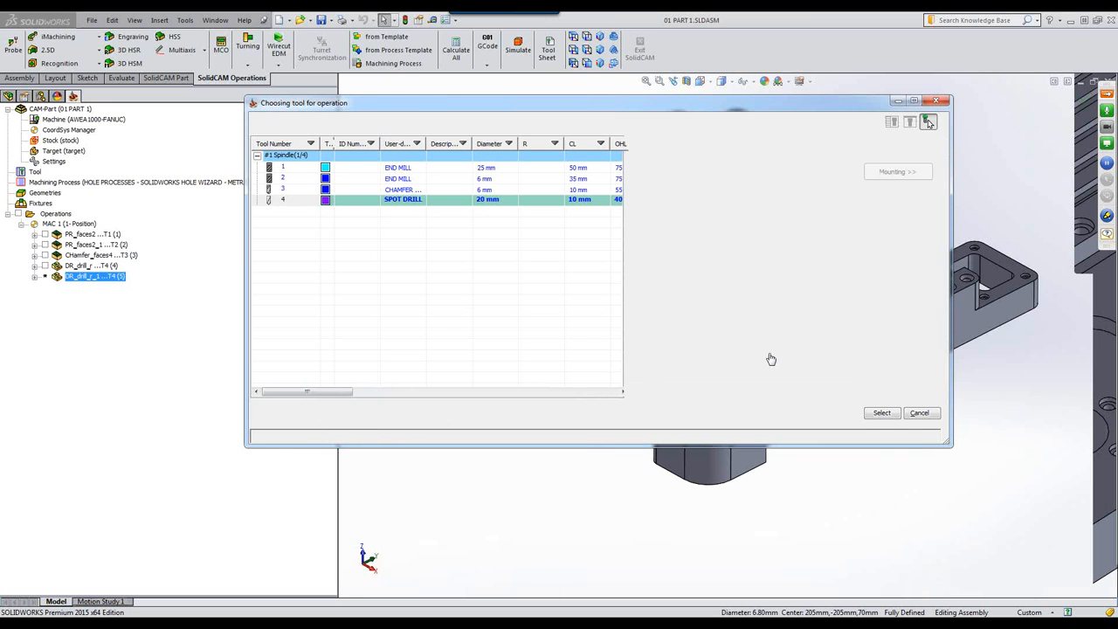
pyautogui.moveTo(732, 105); pyautogui.dragTo(404, 76)
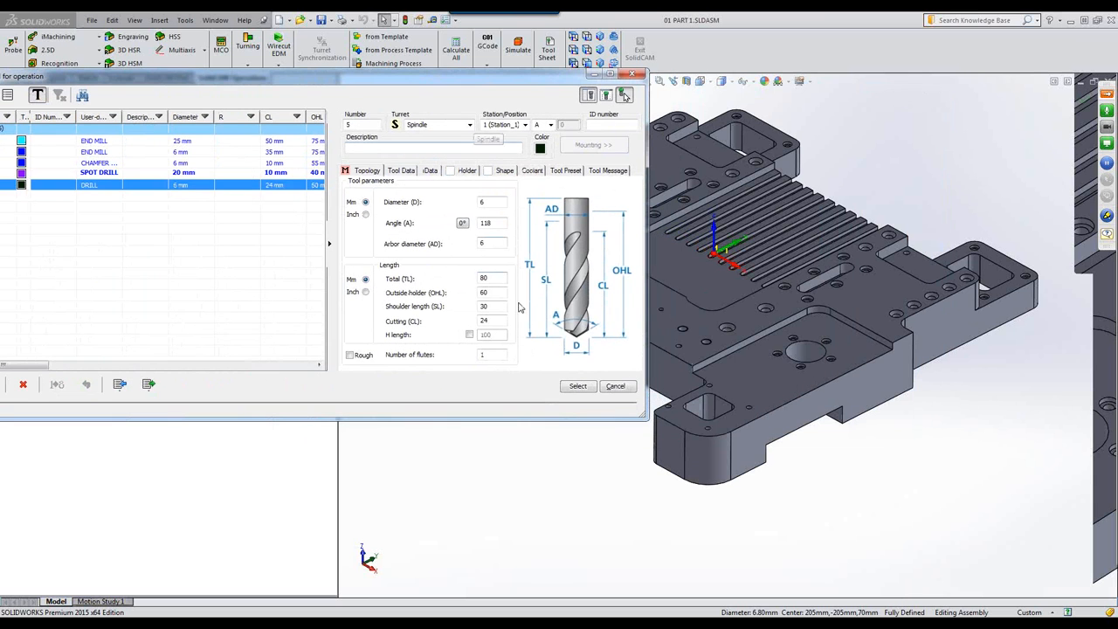
pyautogui.click(489, 202)
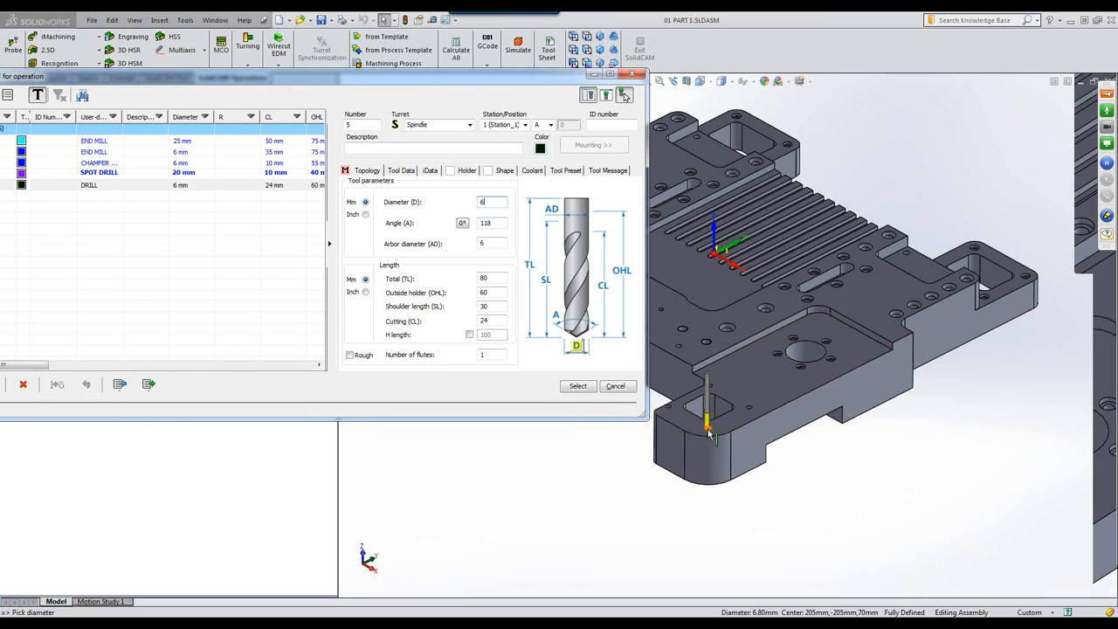
pyautogui.scroll(-5, 709, 434)
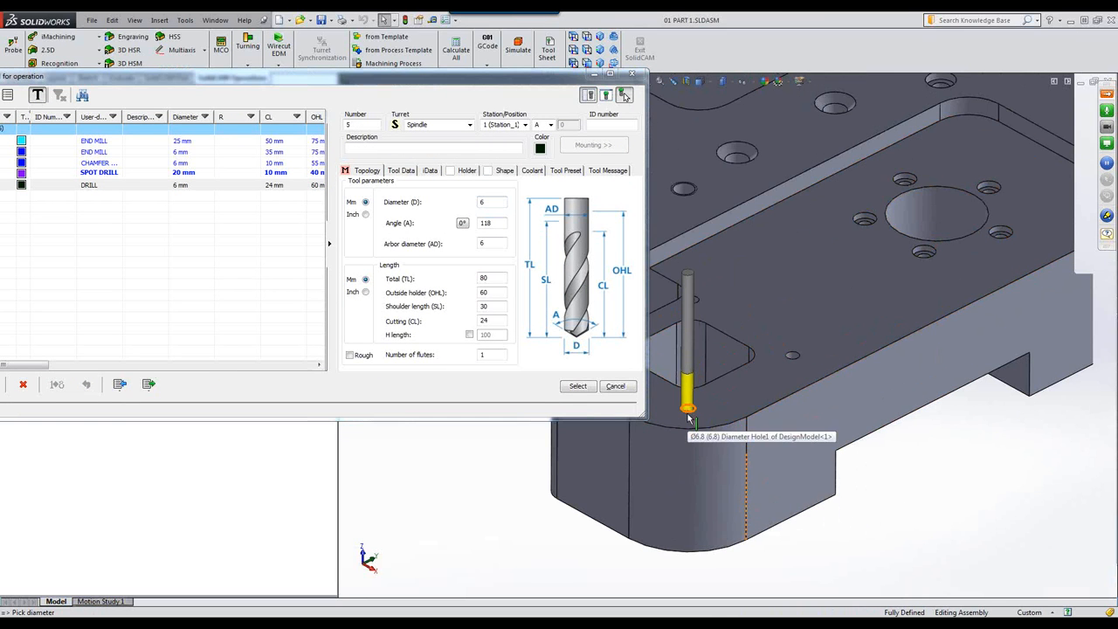
pyautogui.click(688, 419)
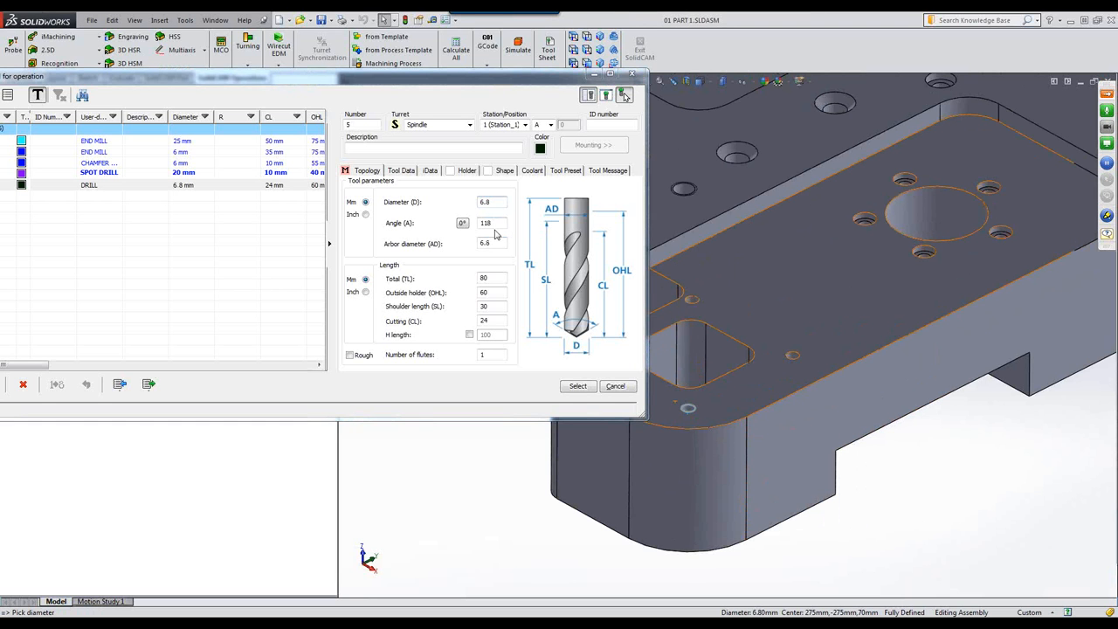
# - Accept the 6.8 mm drill for the operation and examine the upper levels and drill depths of Group1 and Group2
pyautogui.click(578, 386)
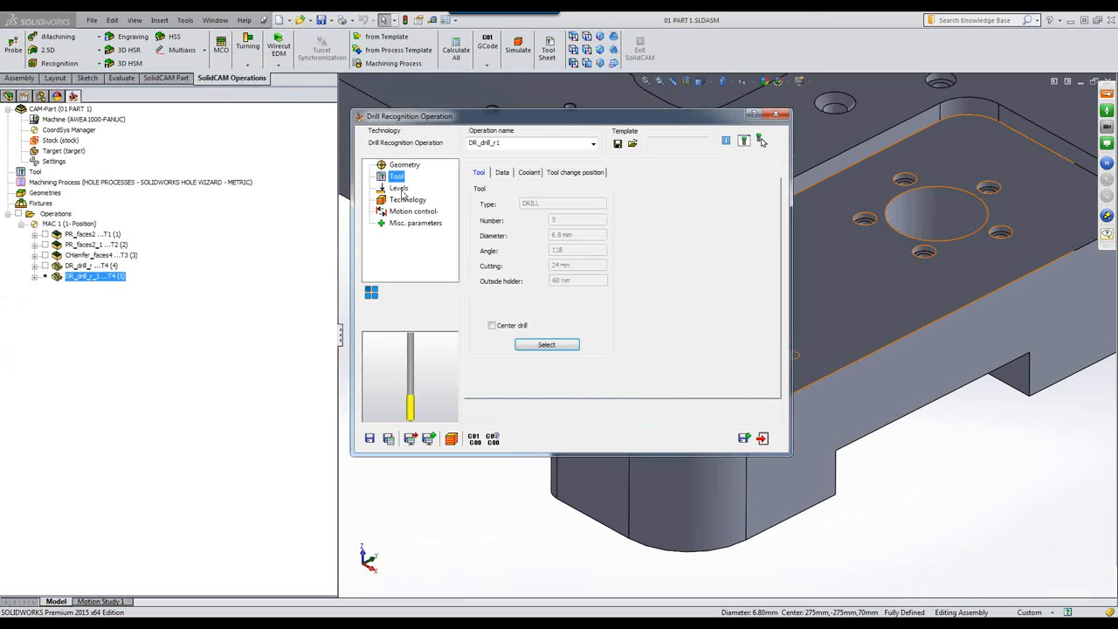
pyautogui.click(399, 189)
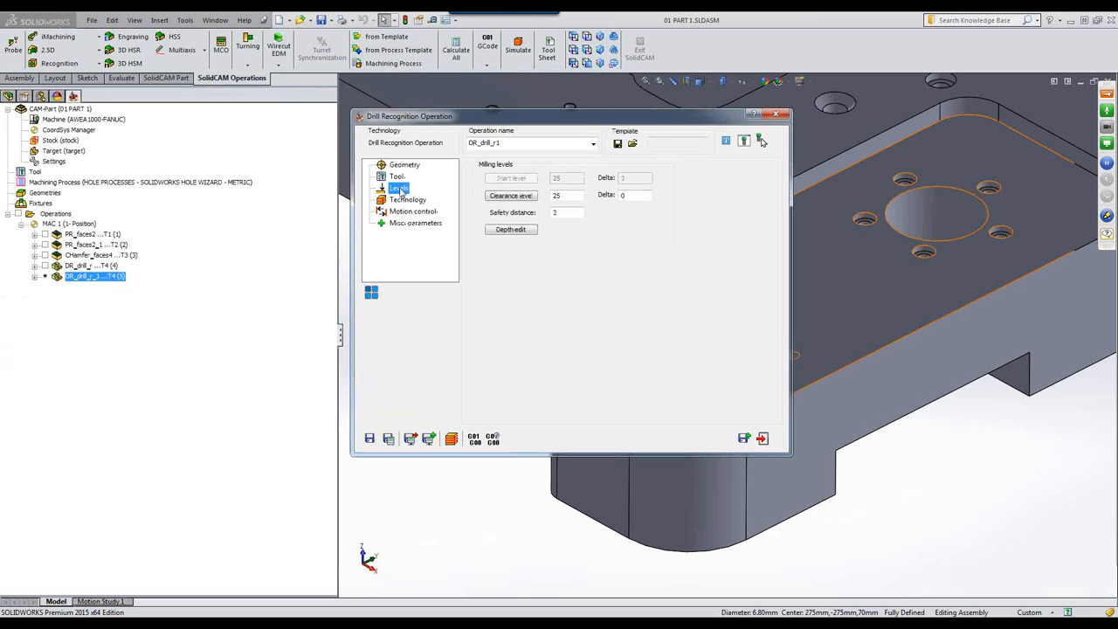
pyautogui.click(531, 232)
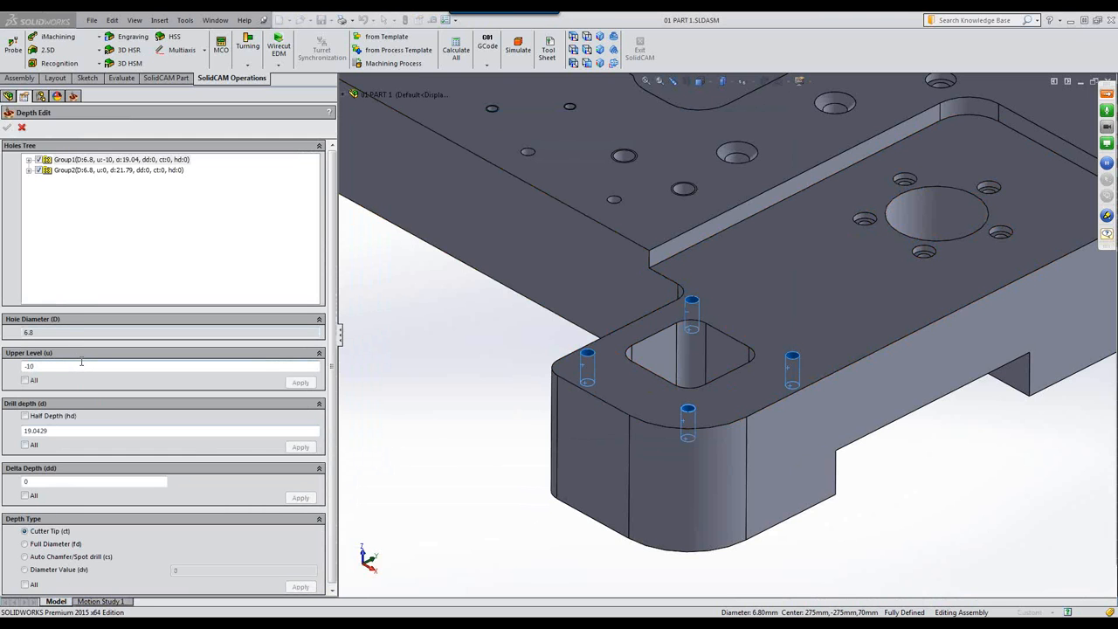
pyautogui.click(85, 170)
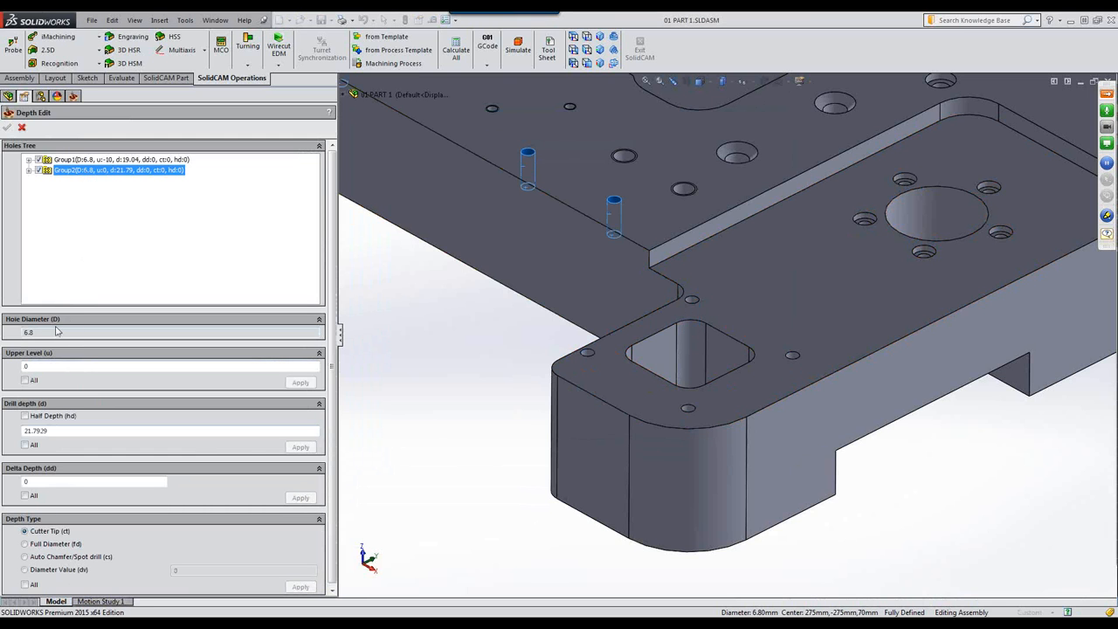
pyautogui.click(85, 160)
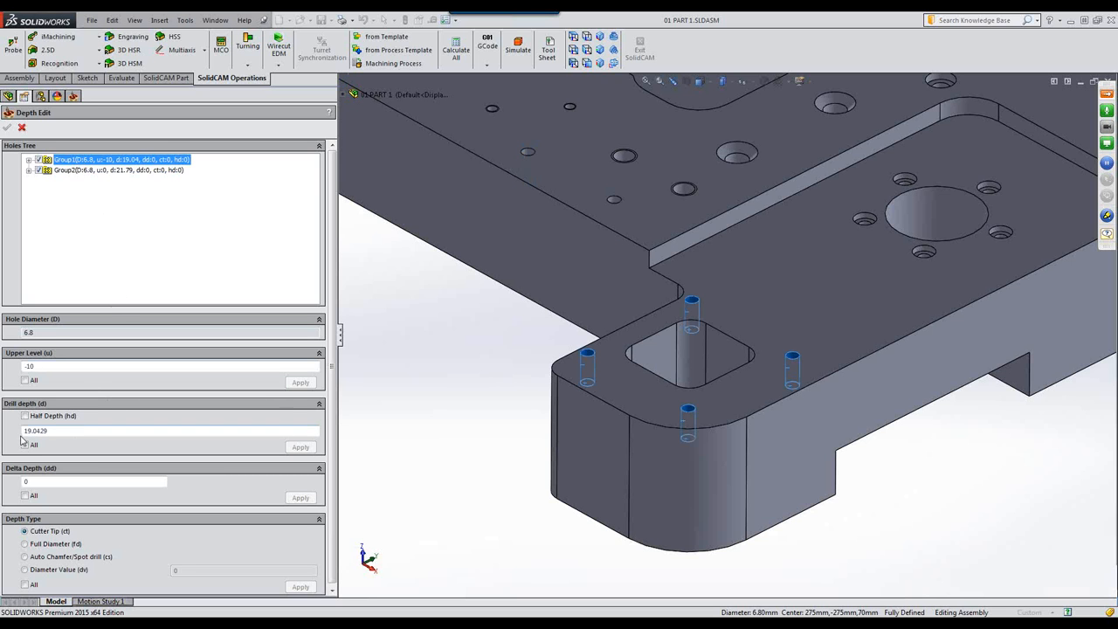
pyautogui.click(122, 170)
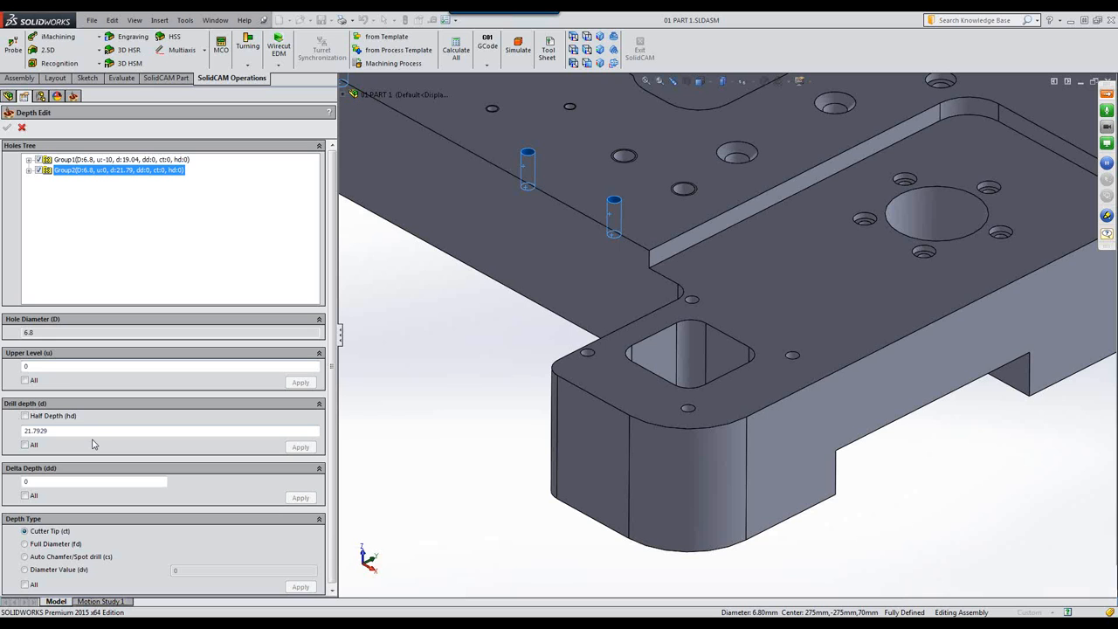
pyautogui.click(23, 128)
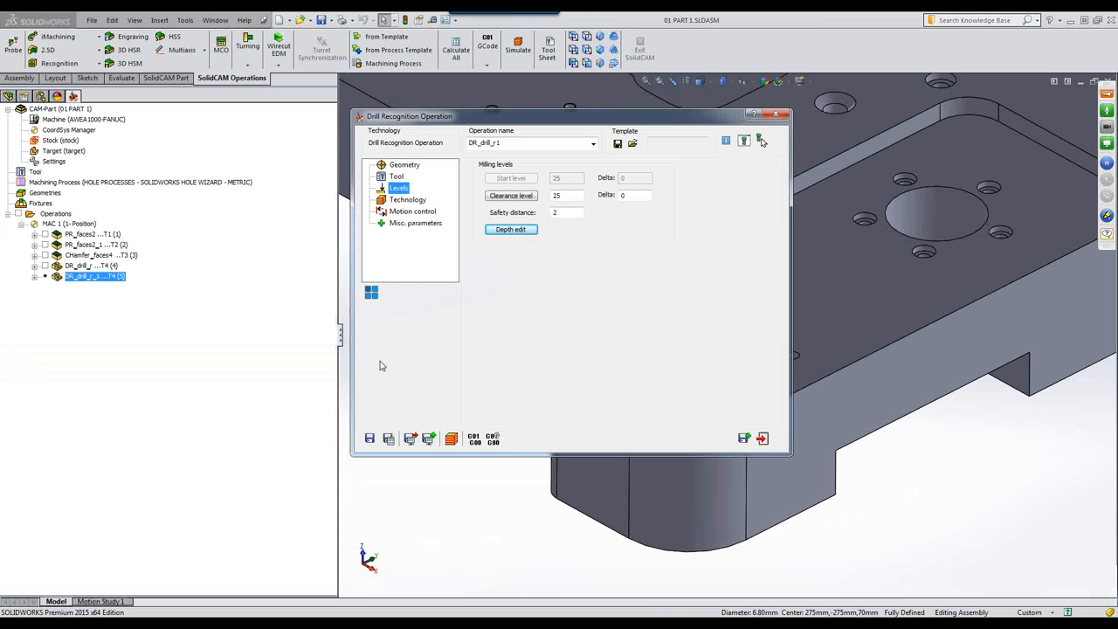
# - Set the drill cycle type to Peck with a step down of 5 mm
pyautogui.click(405, 201)
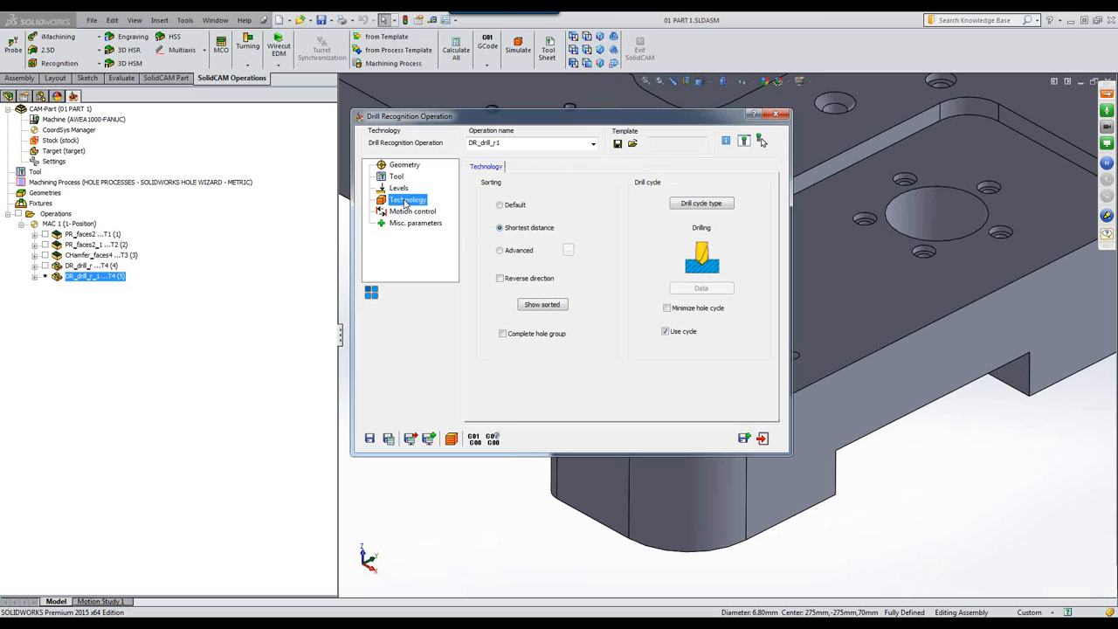
pyautogui.click(699, 203)
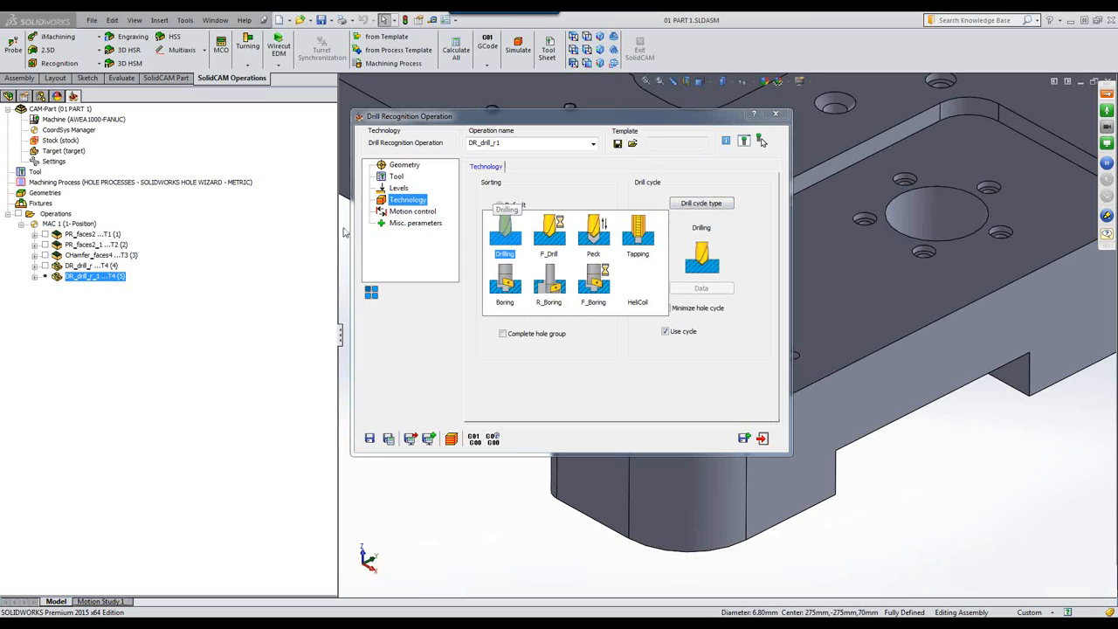
pyautogui.click(595, 236)
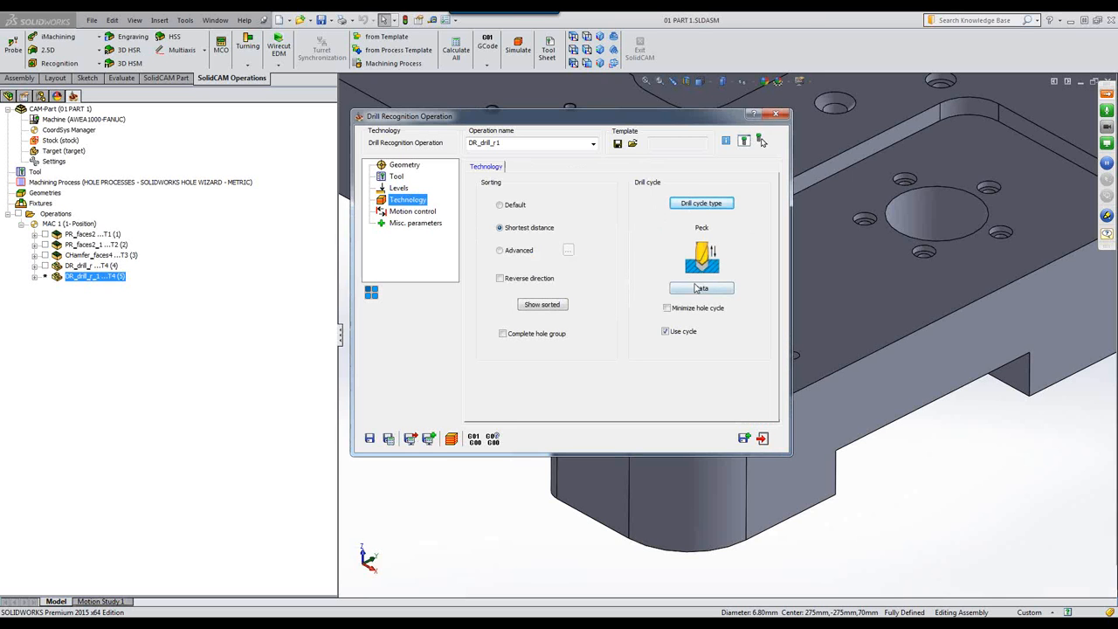
pyautogui.click(695, 288)
pyautogui.doubleClick(800, 233)
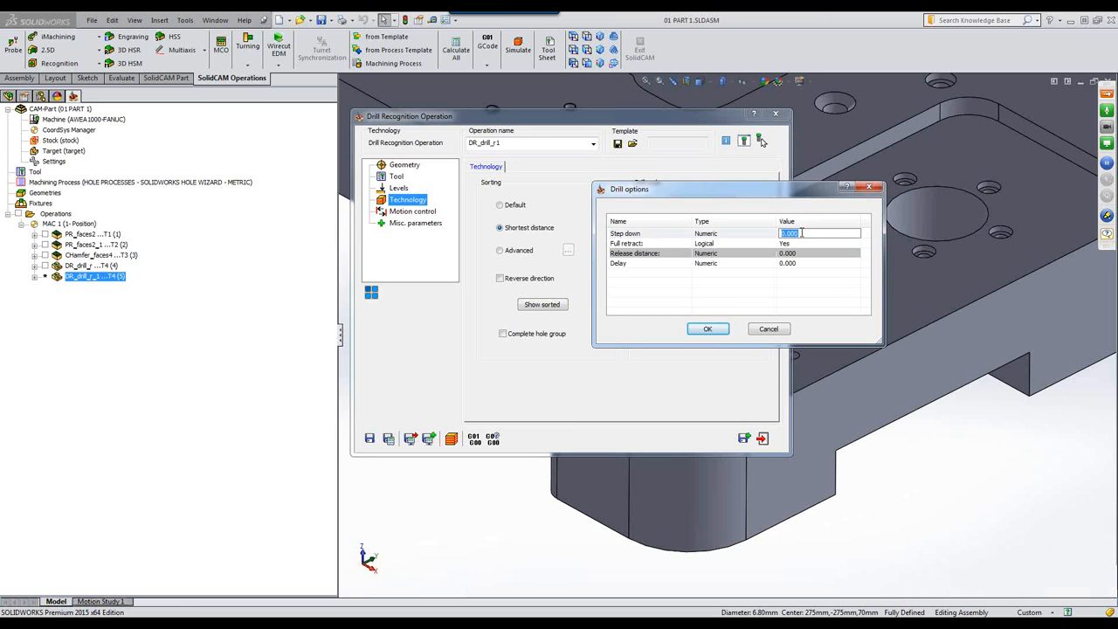
pyautogui.click(708, 328)
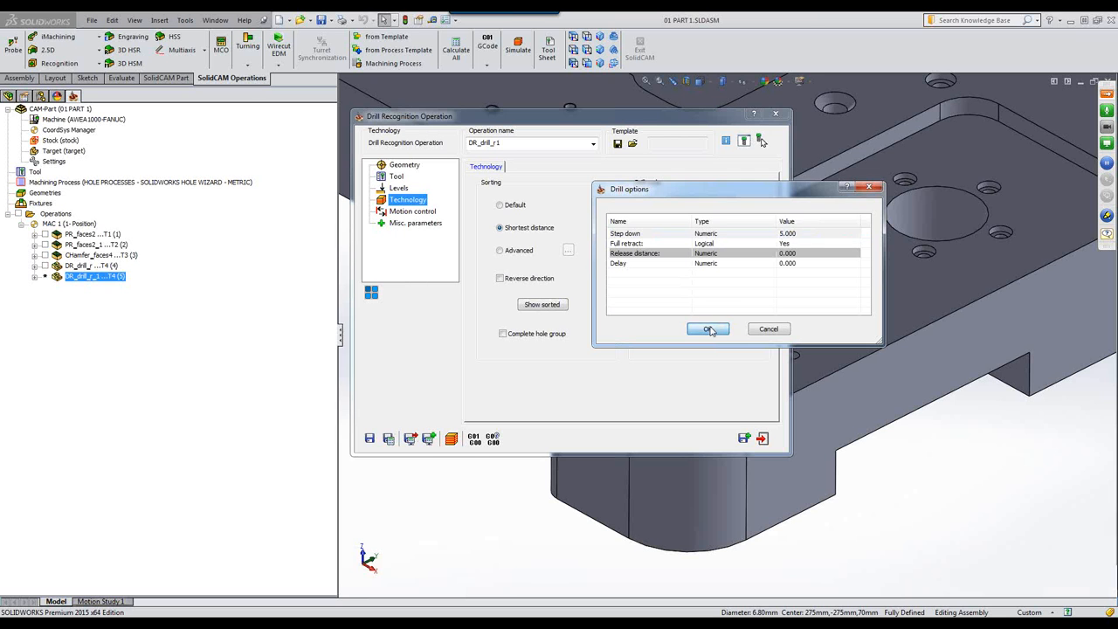
# - Open the simulation of the peck drilling operation, showing the part in a wireframe side view with solid verification turned off
pyautogui.click(450, 437)
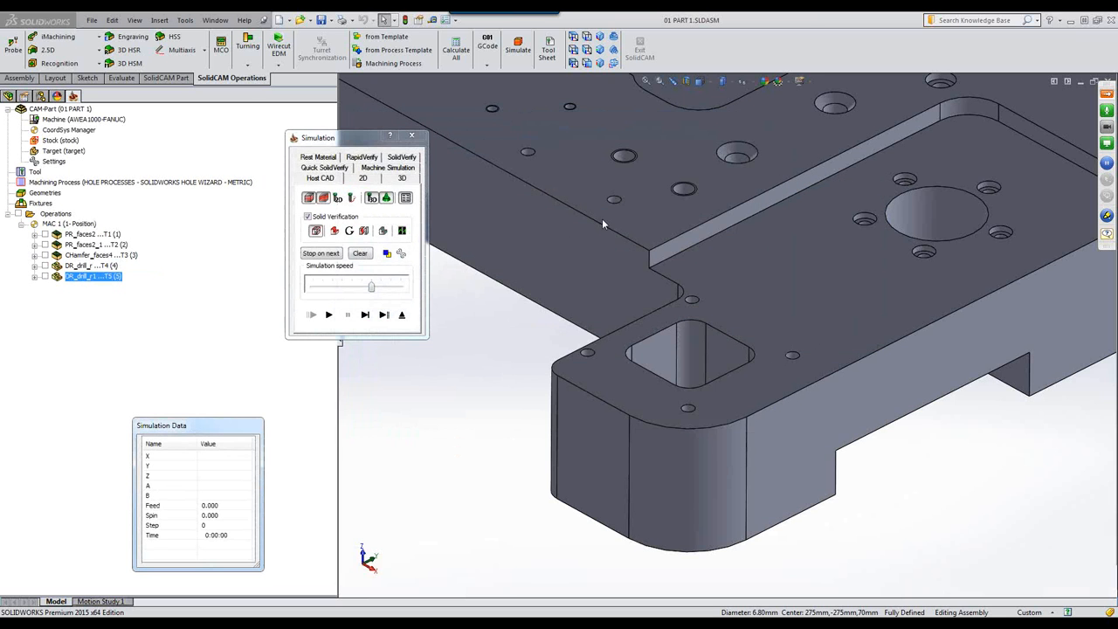
pyautogui.click(574, 64)
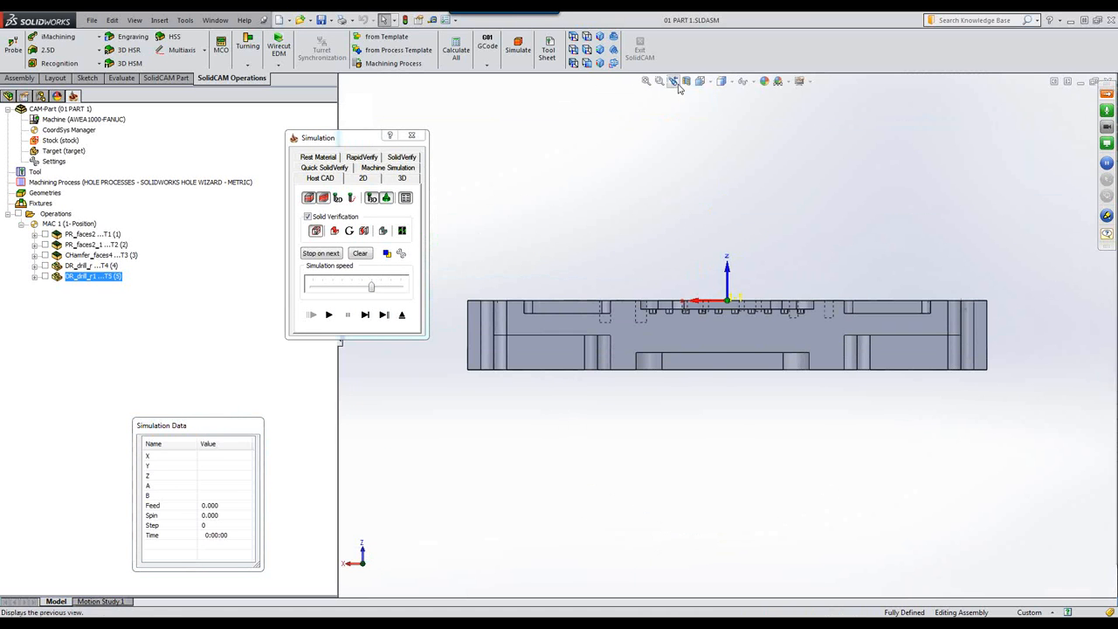
pyautogui.click(721, 83)
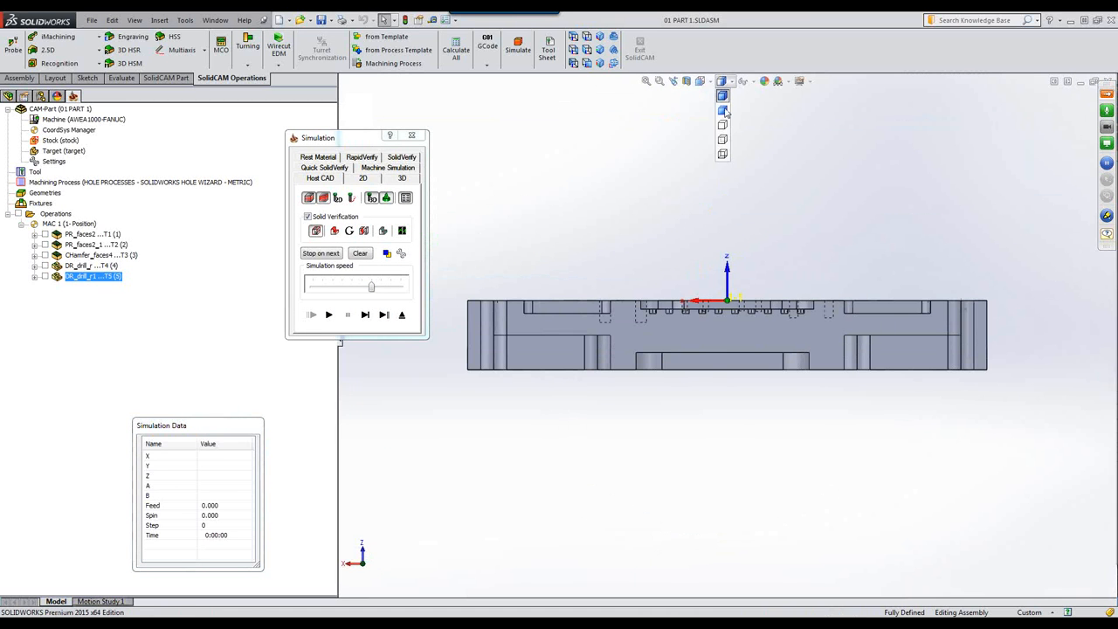
pyautogui.click(726, 158)
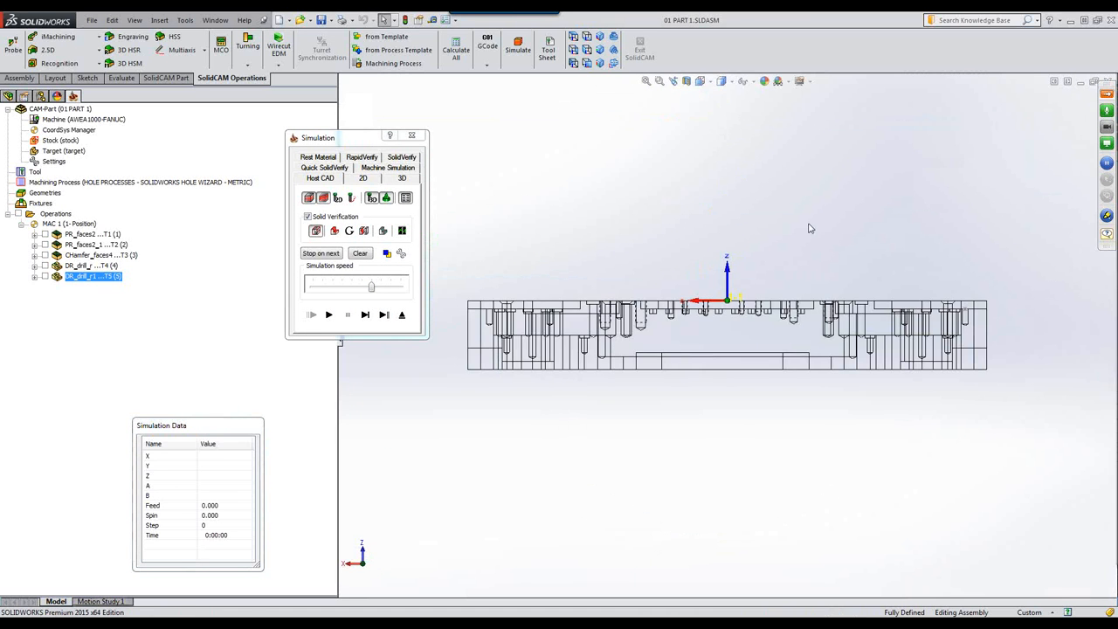
pyautogui.click(365, 316)
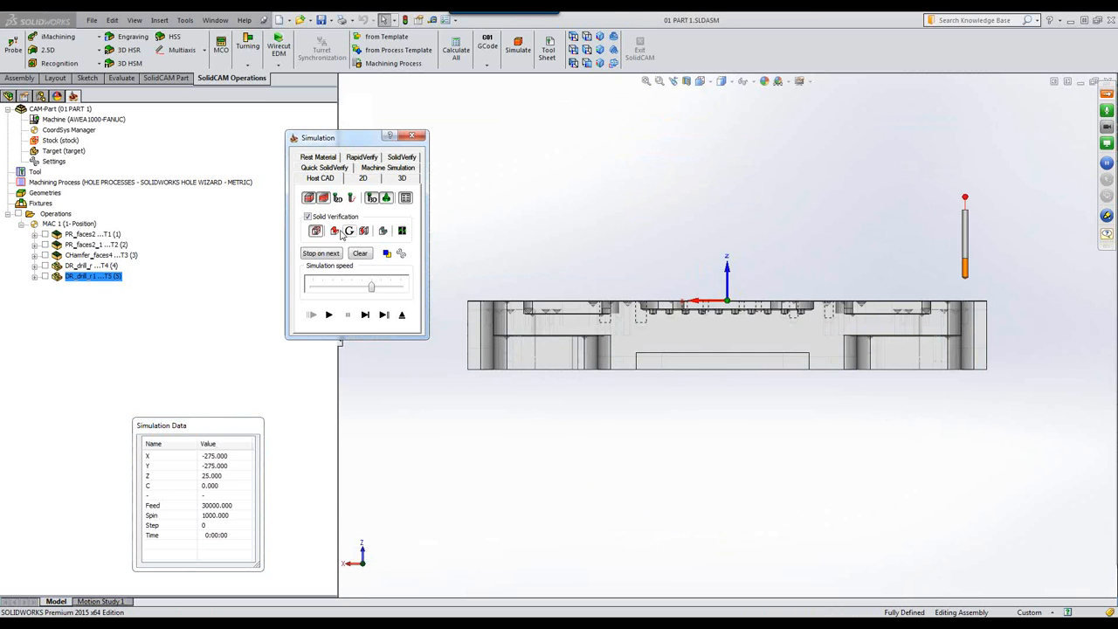
pyautogui.click(307, 216)
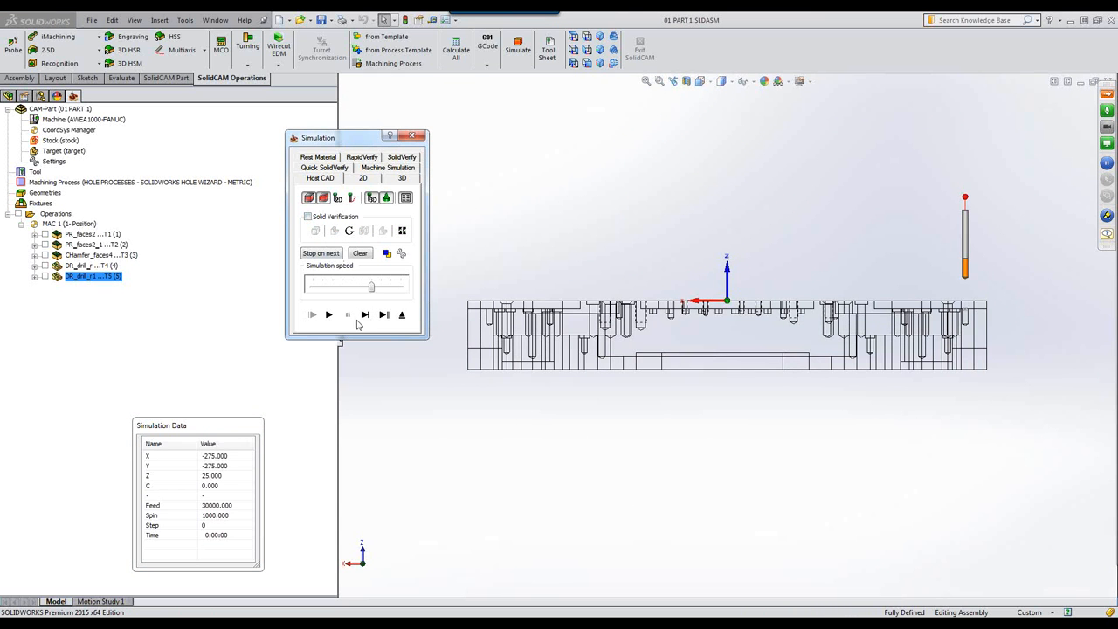
pyautogui.scroll(-5, 839, 323)
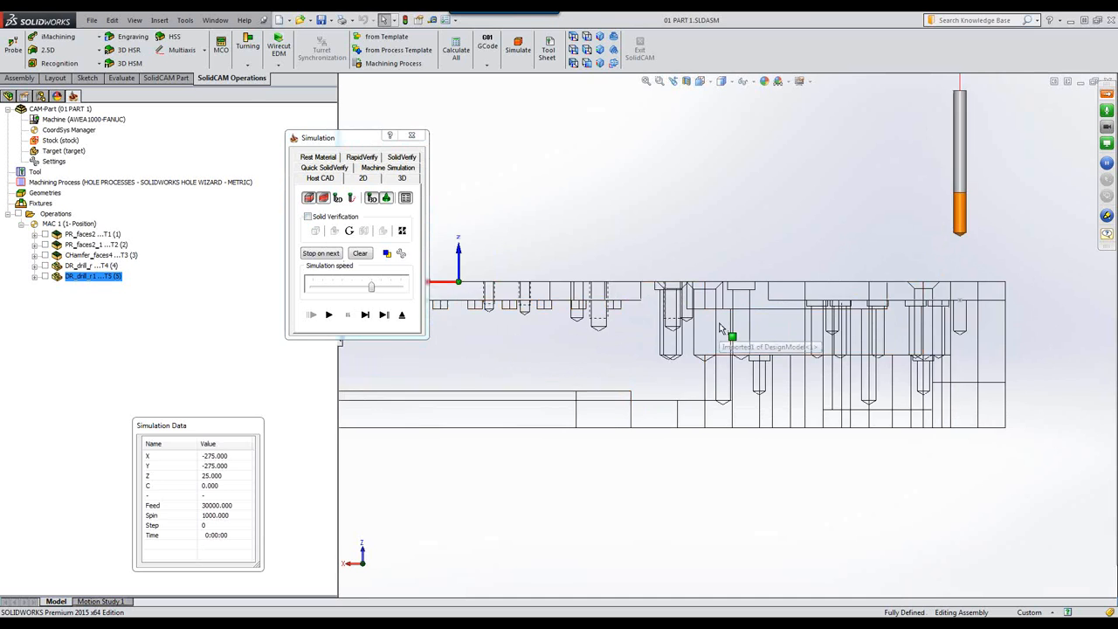
# - Step through the simulation move by move to examine the pecking in the first hole and the start of the second
pyautogui.click(366, 315)
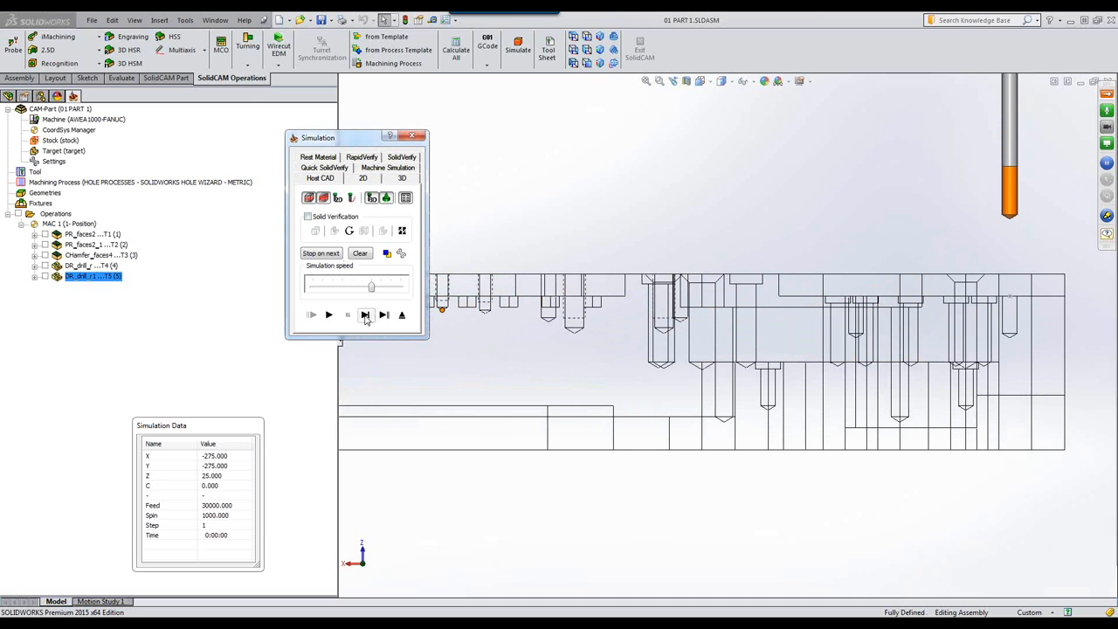
pyautogui.click(366, 315)
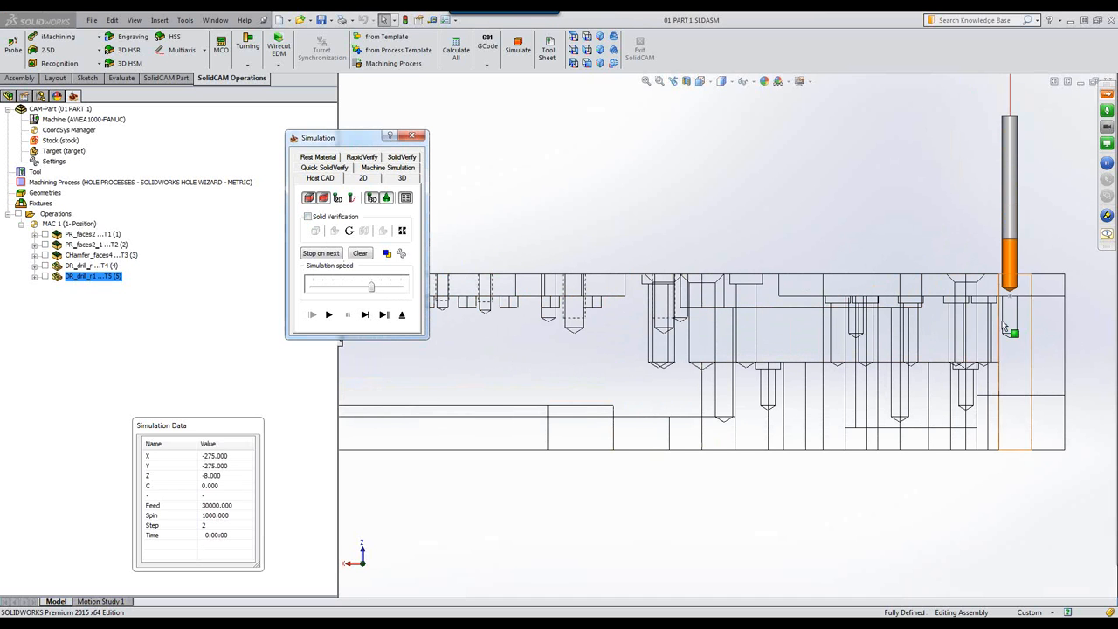
pyautogui.click(366, 315)
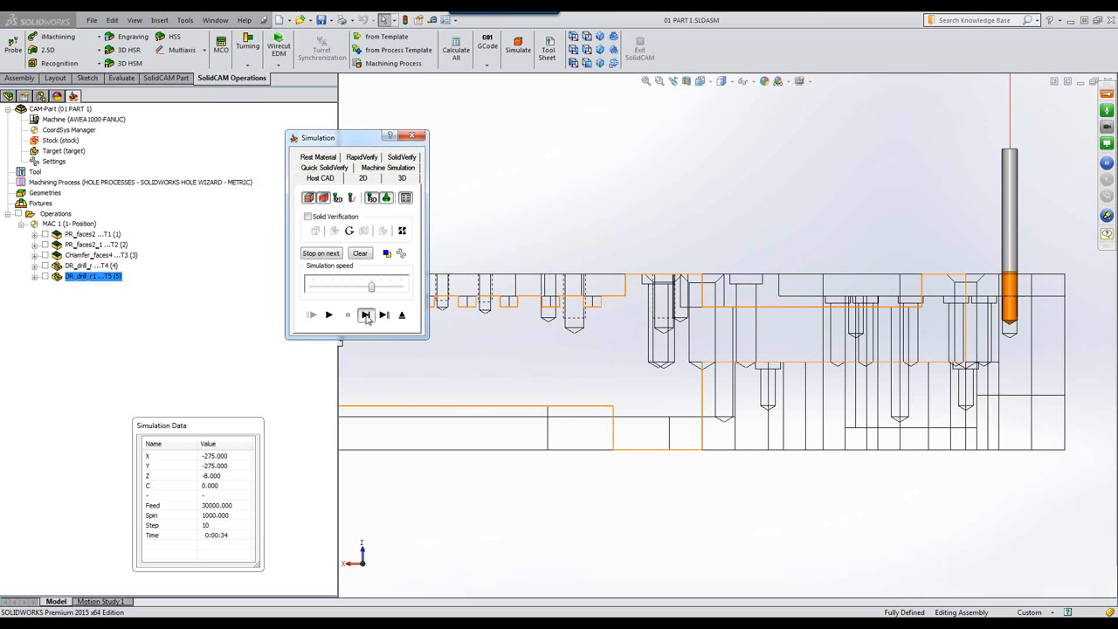
pyautogui.click(366, 315)
pyautogui.click(367, 317)
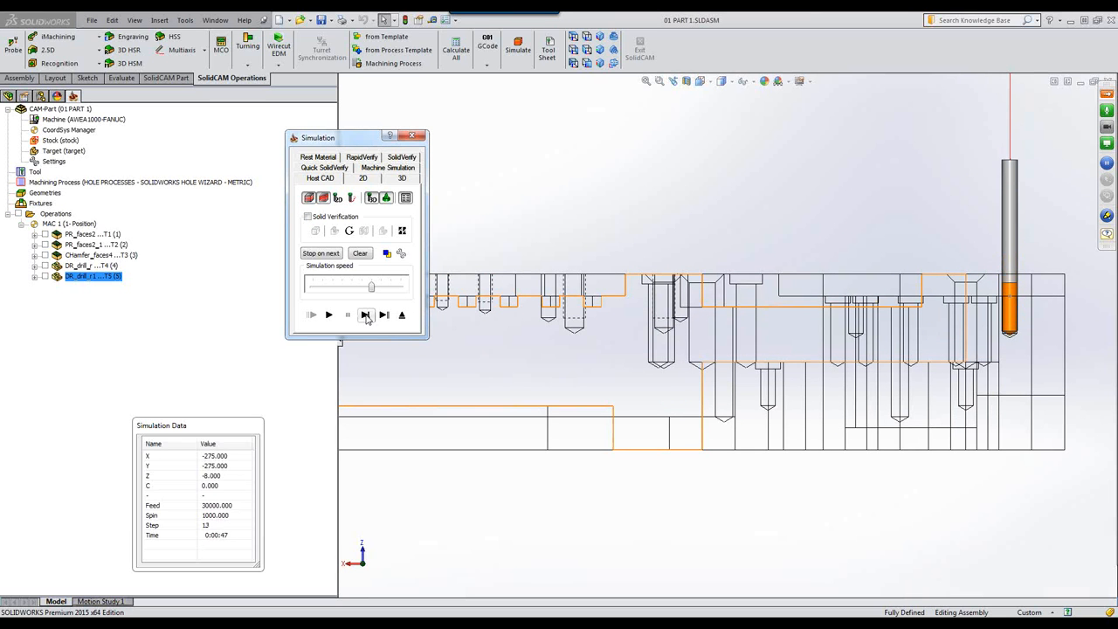
pyautogui.click(367, 317)
pyautogui.click(367, 317)
pyautogui.click(366, 316)
pyautogui.click(366, 316)
pyautogui.click(366, 316)
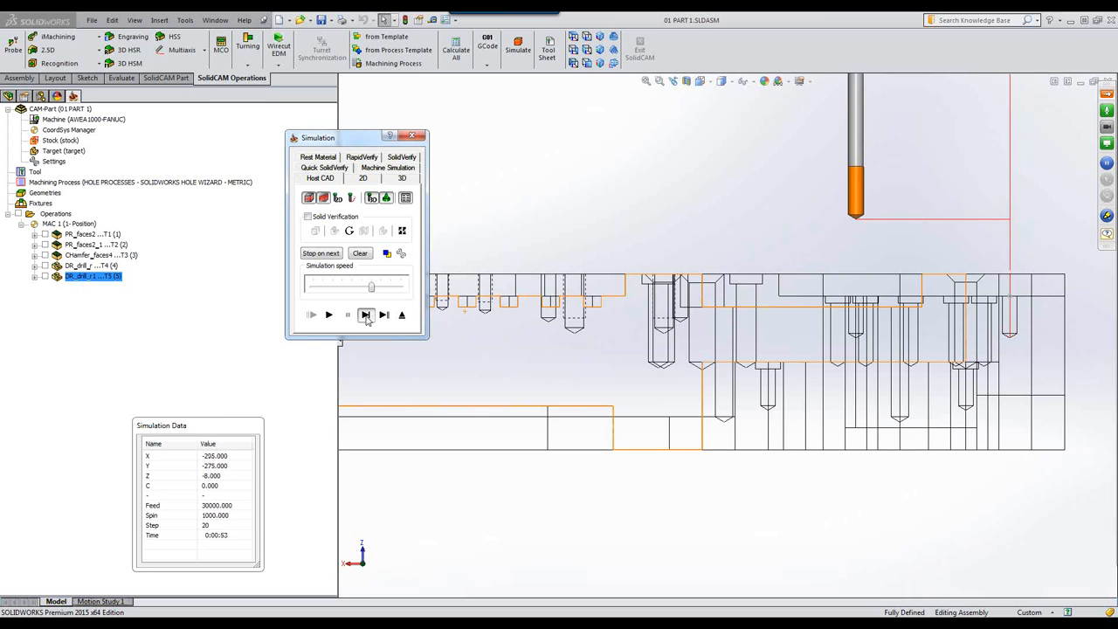
pyautogui.click(367, 319)
pyautogui.click(367, 320)
pyautogui.click(367, 320)
pyautogui.click(367, 319)
pyautogui.click(368, 320)
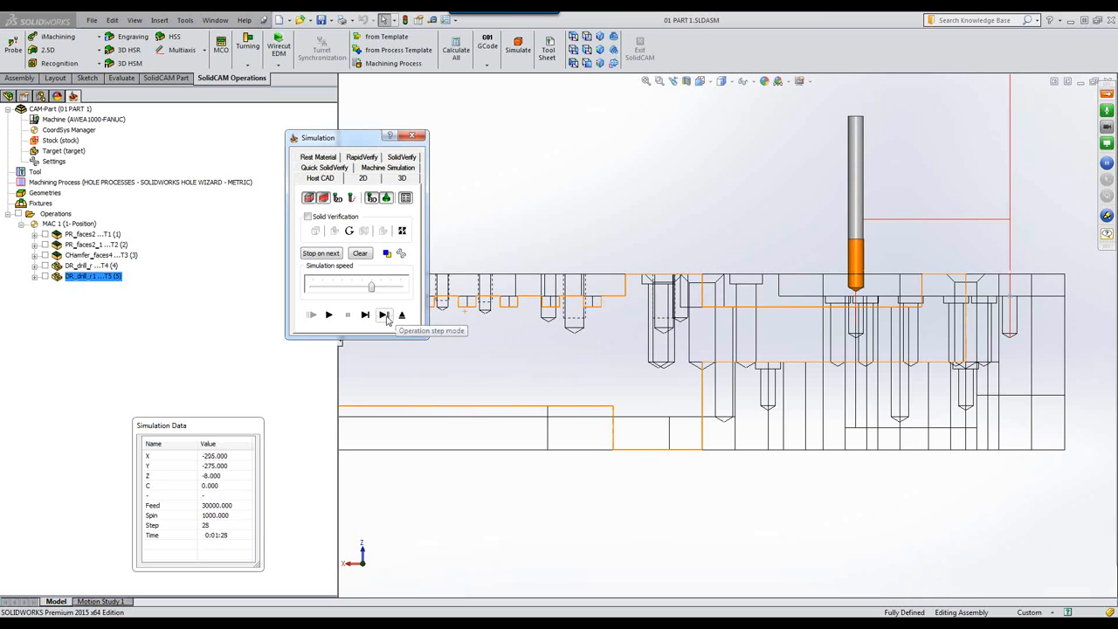
# - Advance the simulation past the corner pocket holes to the holes that start at the part's top face
pyautogui.click(384, 316)
pyautogui.click(384, 316)
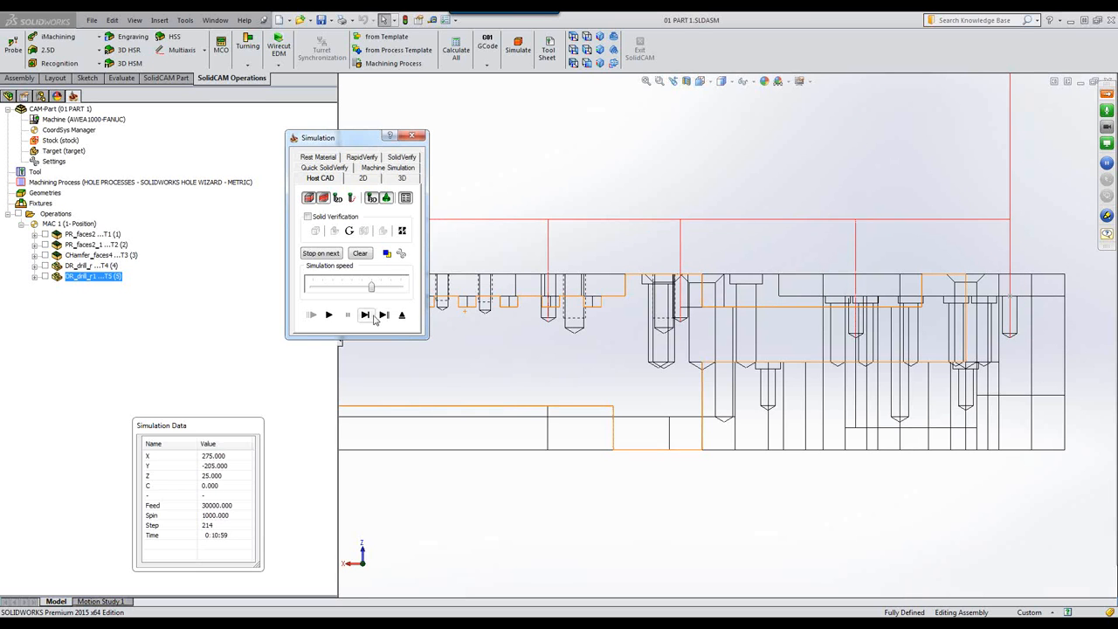
pyautogui.click(366, 316)
pyautogui.click(366, 316)
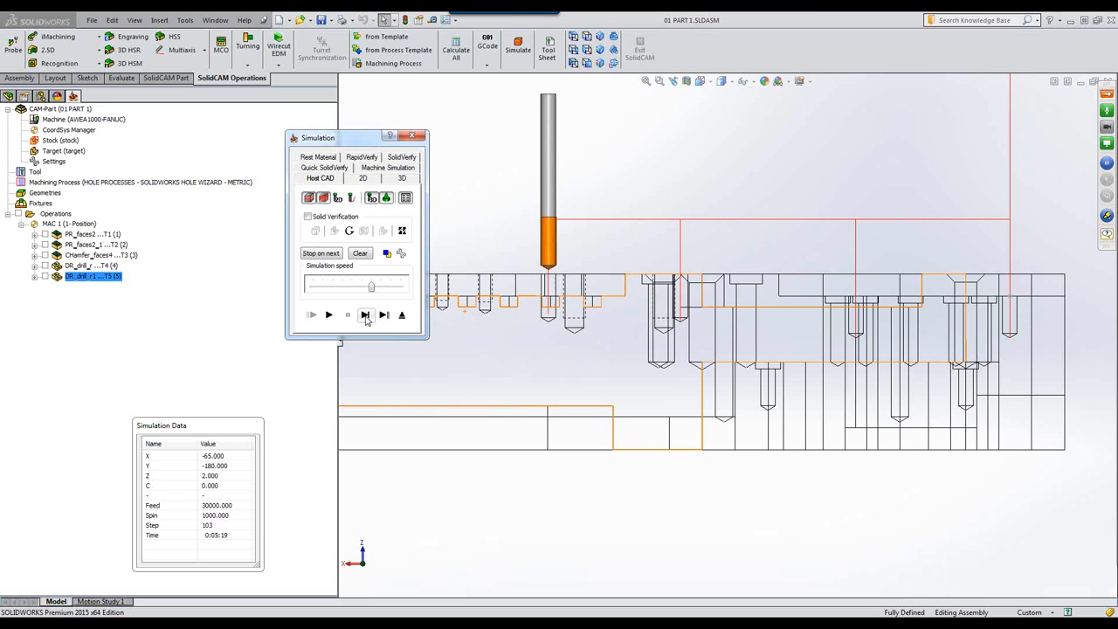
pyautogui.click(365, 315)
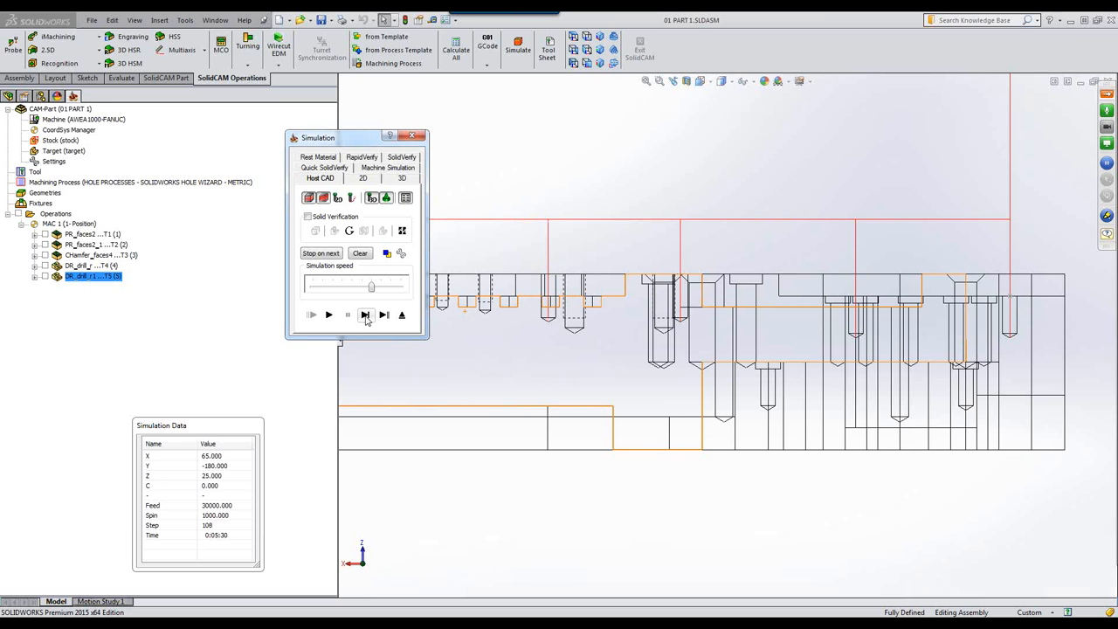
# - Step through the simulation in the Bottom view to examine the pecking of a hole starting at the part's top face, and exit the simulation
pyautogui.moveTo(368, 138); pyautogui.dragTo(765, 95)
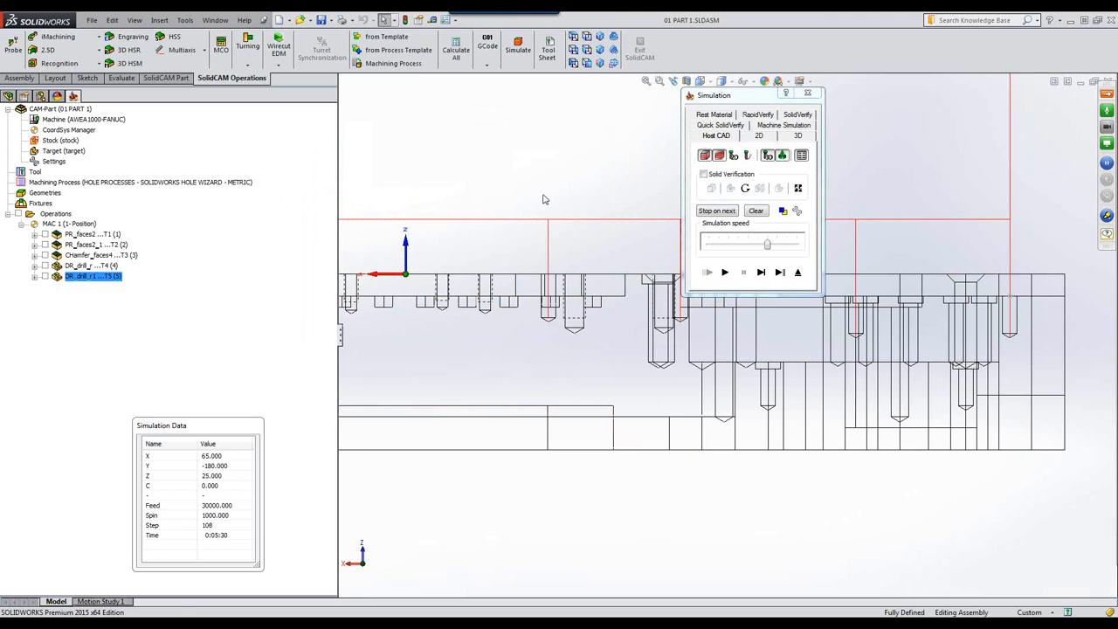
pyautogui.moveTo(543, 194); pyautogui.dragTo(634, 189, button='right')
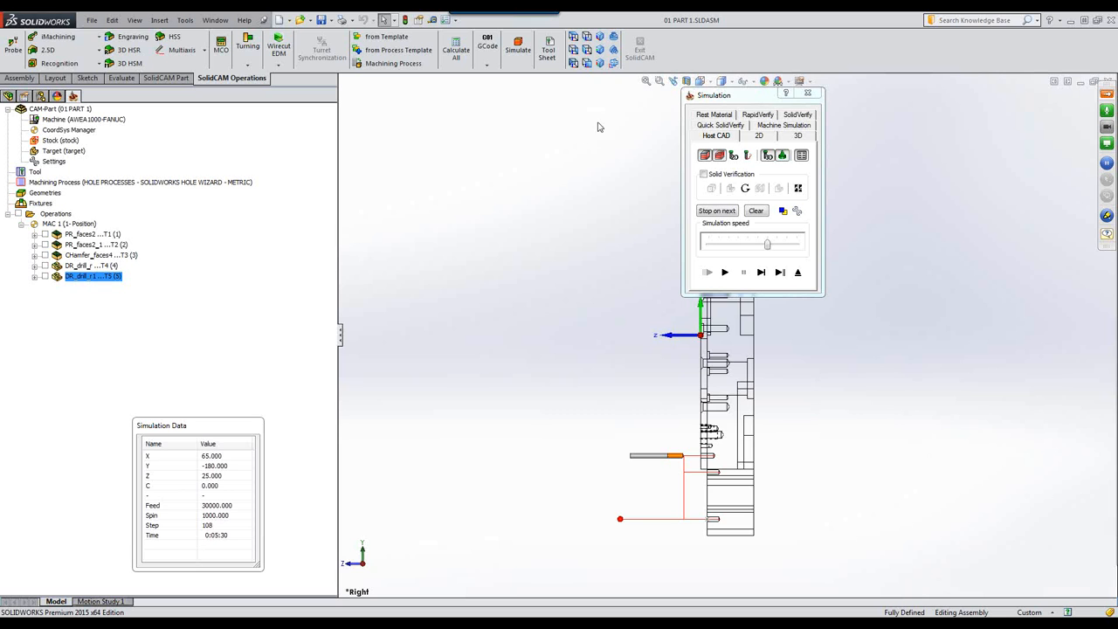
pyautogui.click(588, 62)
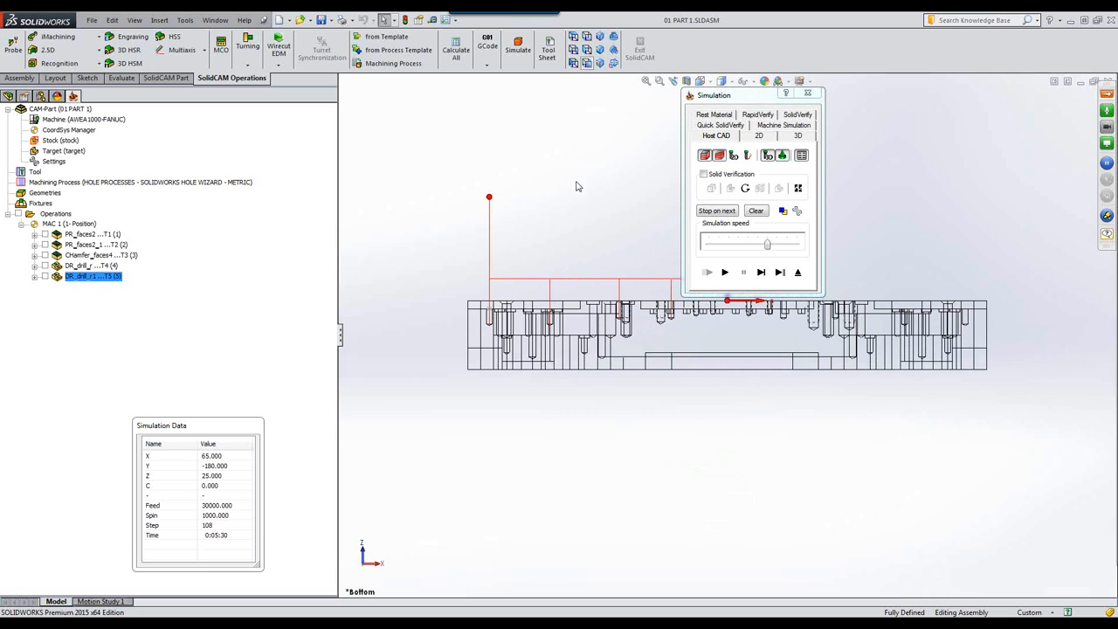
pyautogui.click(761, 272)
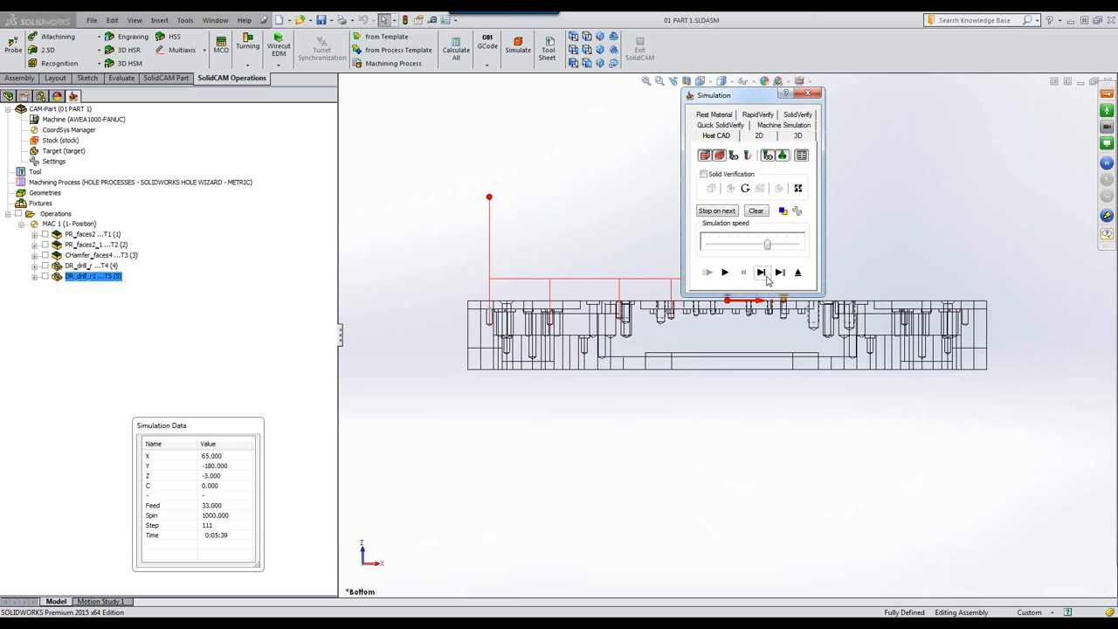
pyautogui.moveTo(765, 95); pyautogui.dragTo(454, 136)
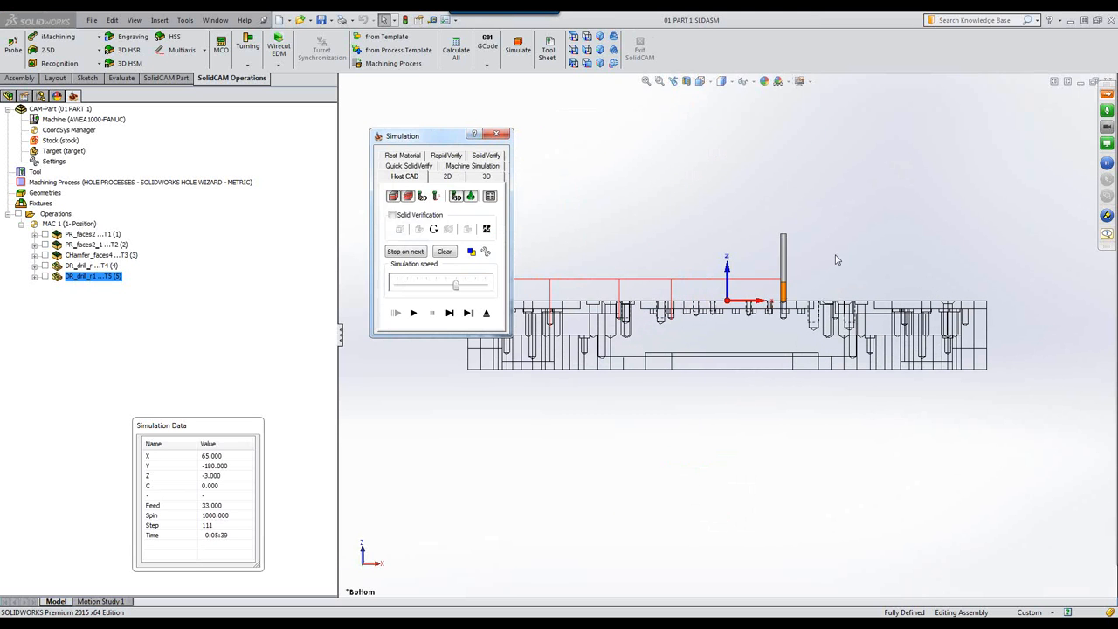
pyautogui.scroll(-5, 816, 269)
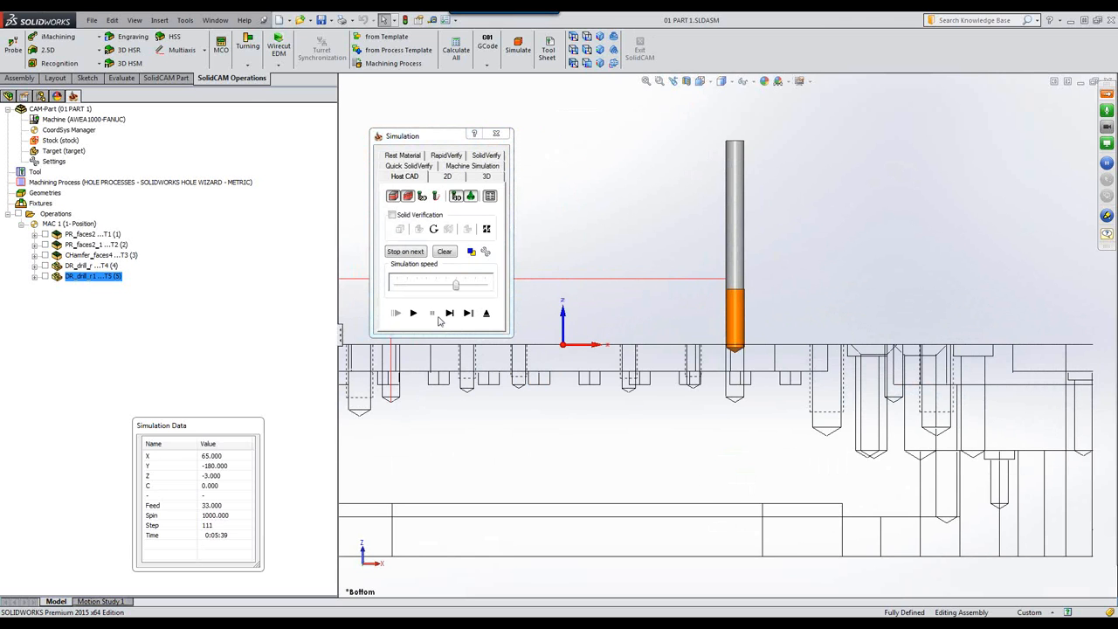
pyautogui.click(451, 315)
pyautogui.click(451, 314)
pyautogui.click(451, 314)
pyautogui.click(451, 315)
pyautogui.click(451, 315)
pyautogui.click(451, 315)
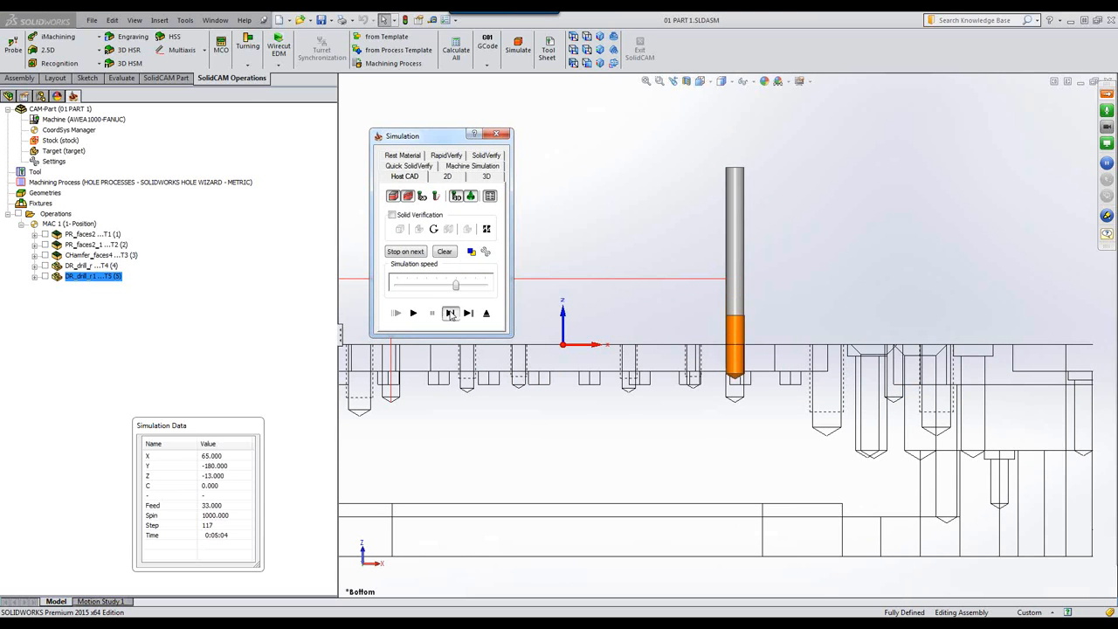
pyautogui.click(451, 315)
pyautogui.click(451, 314)
pyautogui.click(450, 315)
pyautogui.click(451, 314)
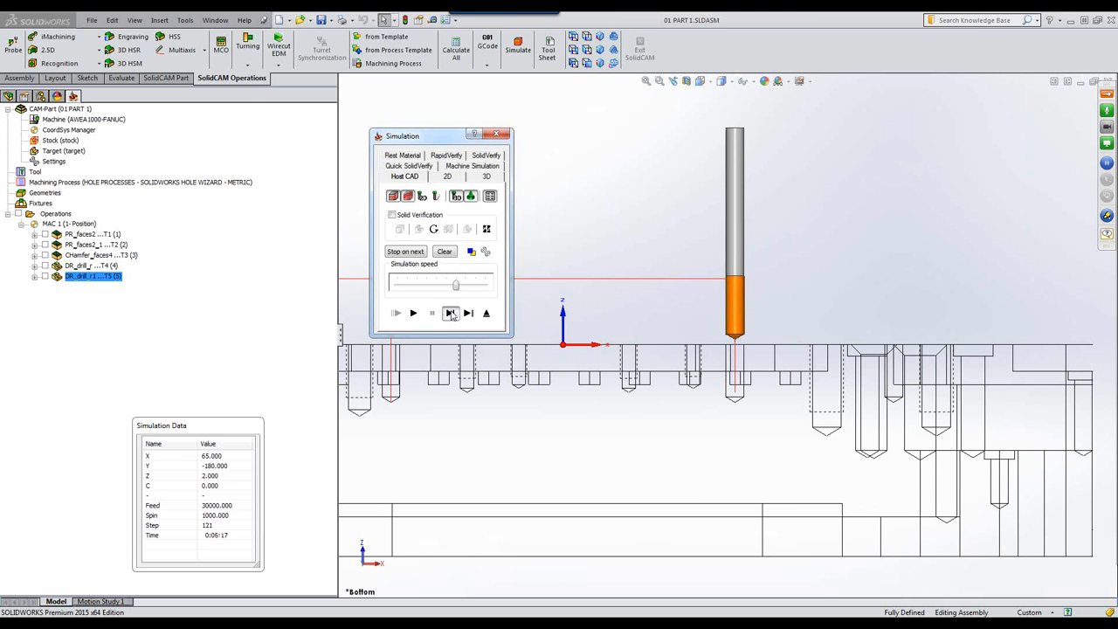
pyautogui.click(451, 314)
pyautogui.click(451, 314)
pyautogui.click(451, 315)
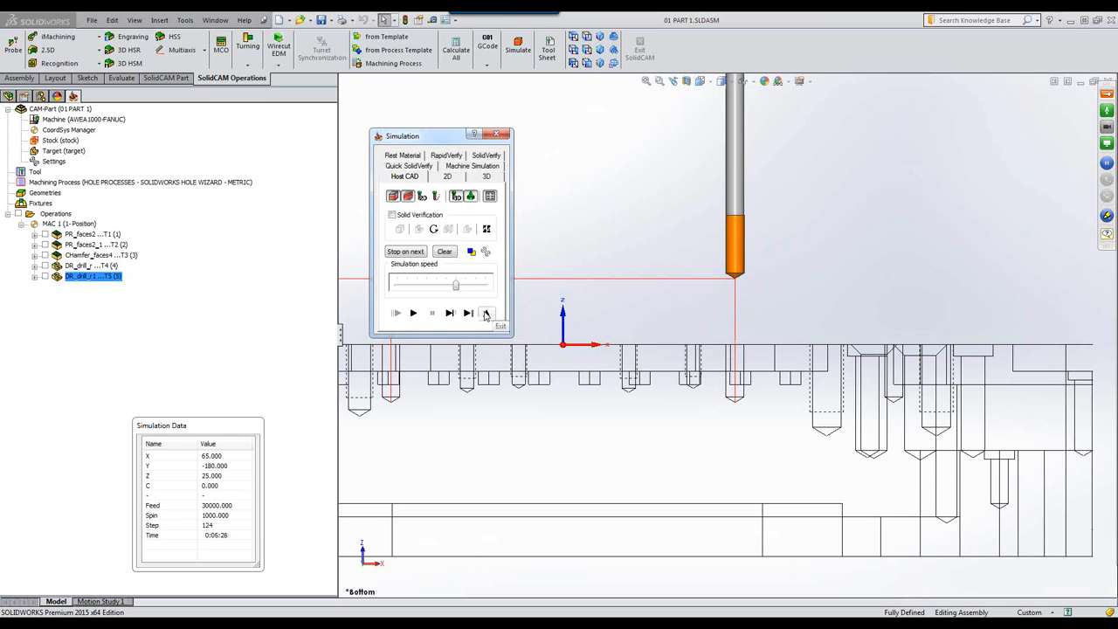
pyautogui.click(486, 314)
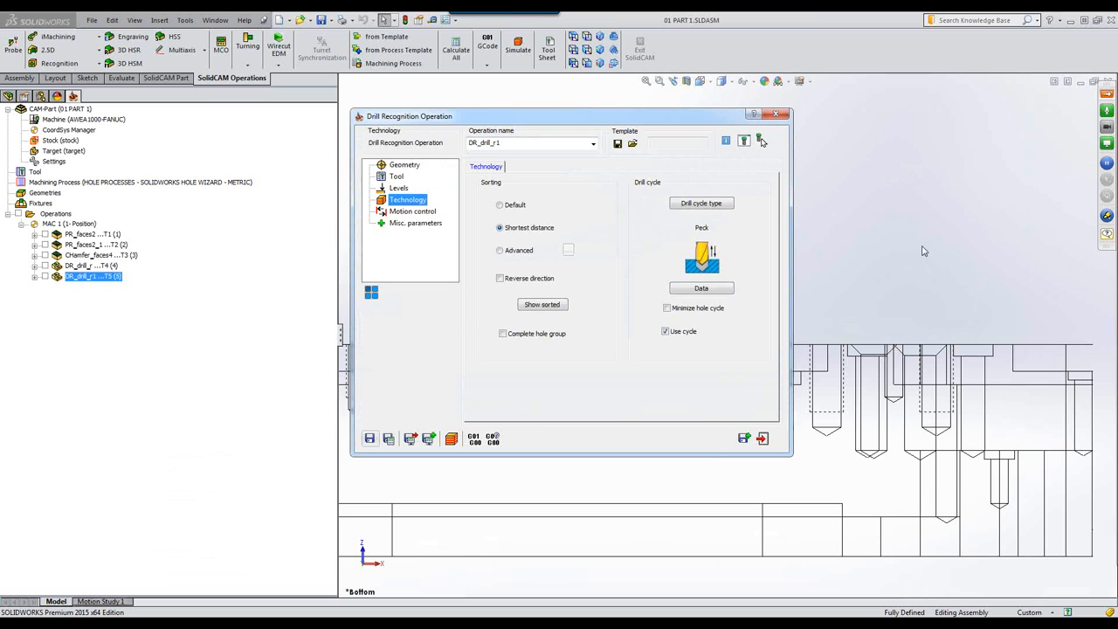
# - Return the part to a shaded display and save and copy the peck drilling operation
pyautogui.click(722, 81)
pyautogui.click(724, 98)
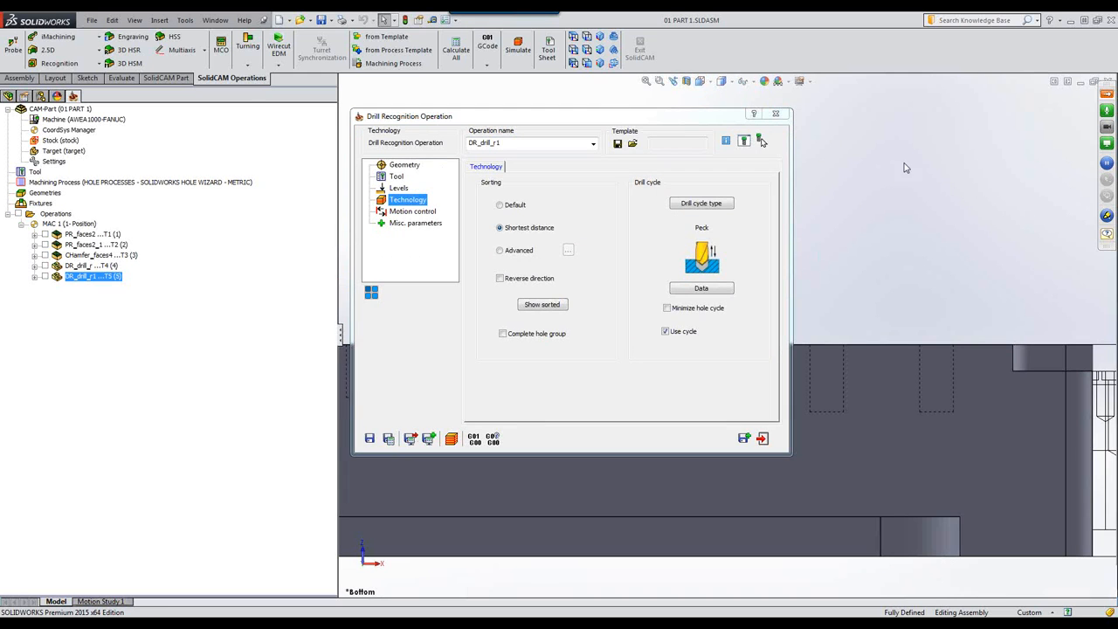
pyautogui.click(743, 439)
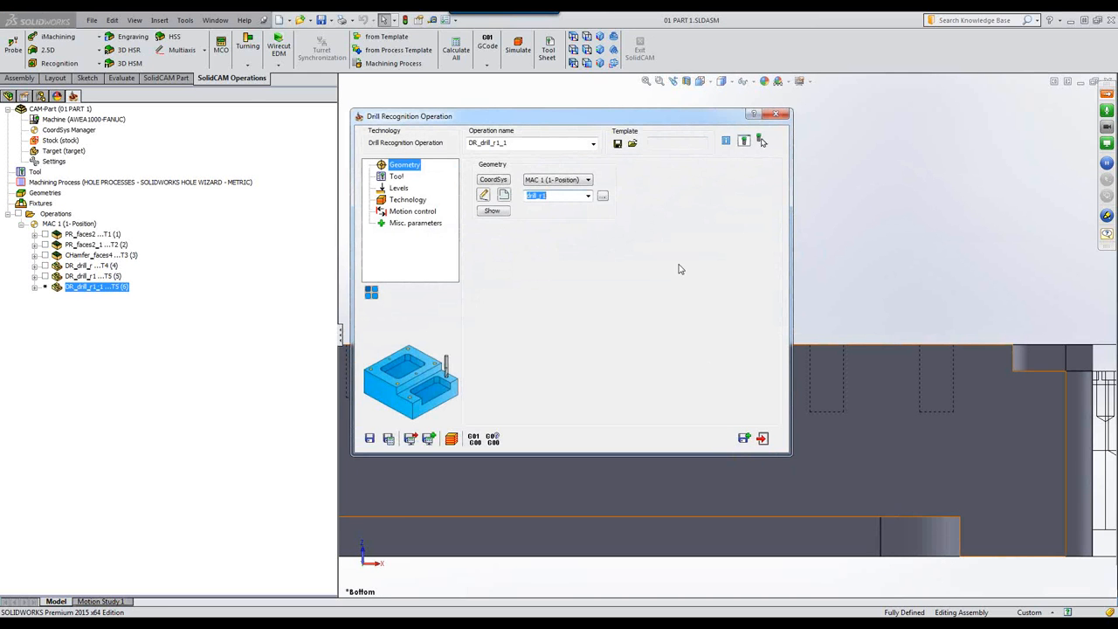
# - Define a new hole geometry on the target model, filtered to the 6.6 mm diameter taken from a corner counterbored hole, and find the matching holes
pyautogui.click(503, 195)
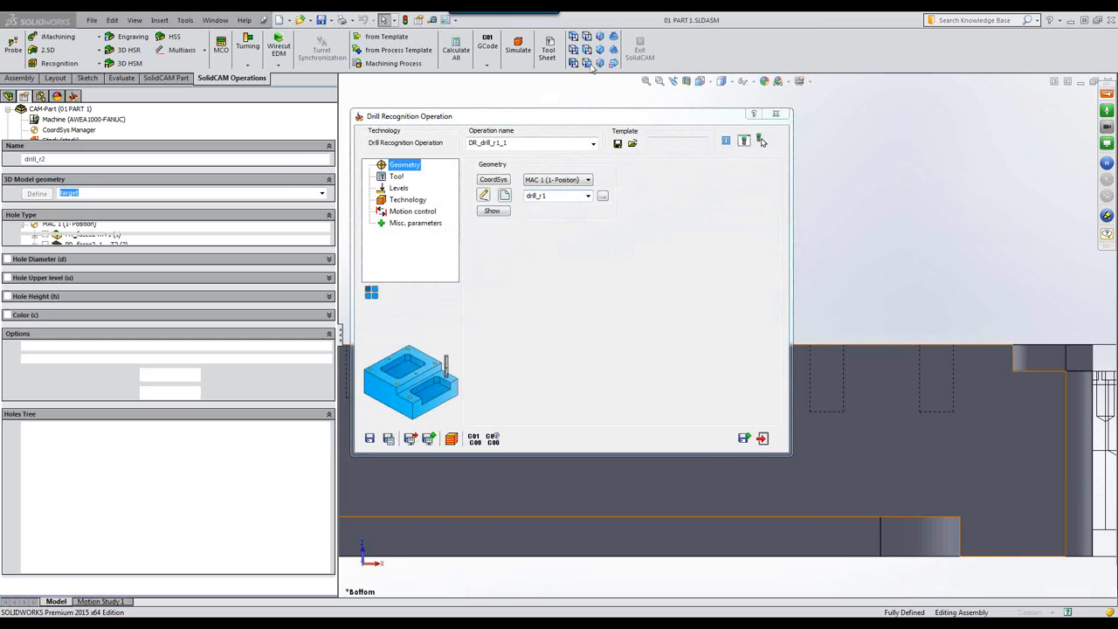
pyautogui.click(599, 36)
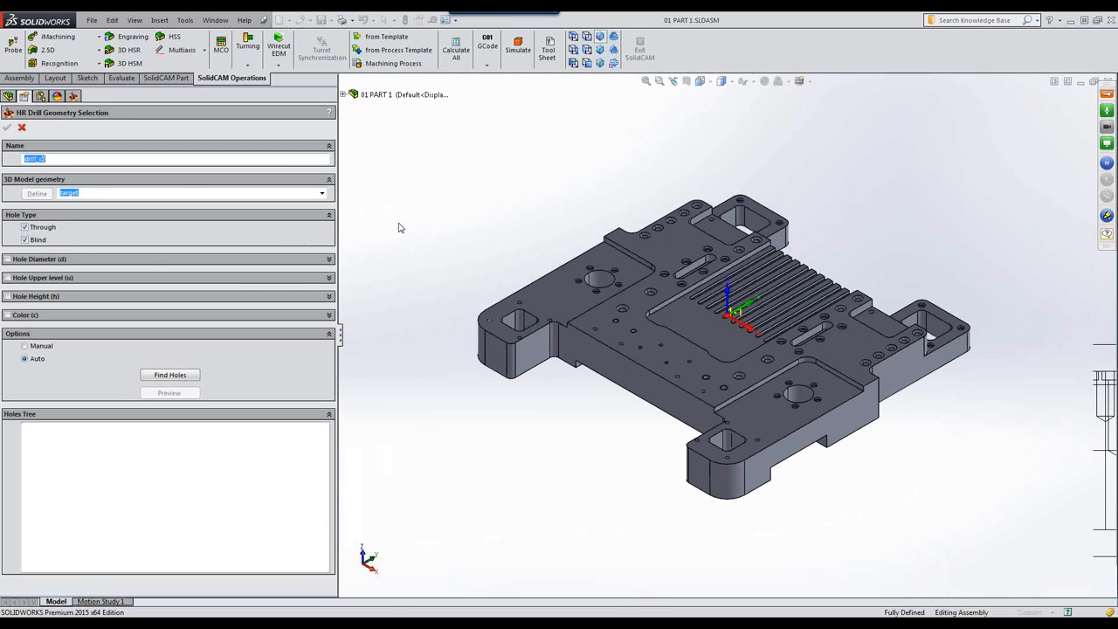
pyautogui.click(7, 260)
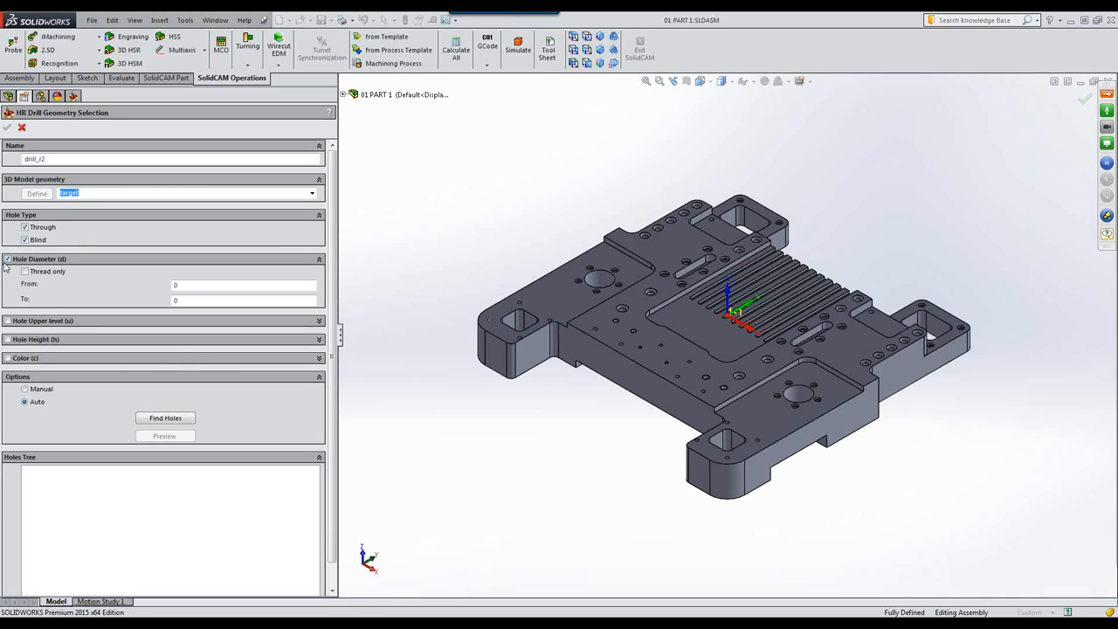
pyautogui.click(181, 286)
pyautogui.scroll(-5, 961, 331)
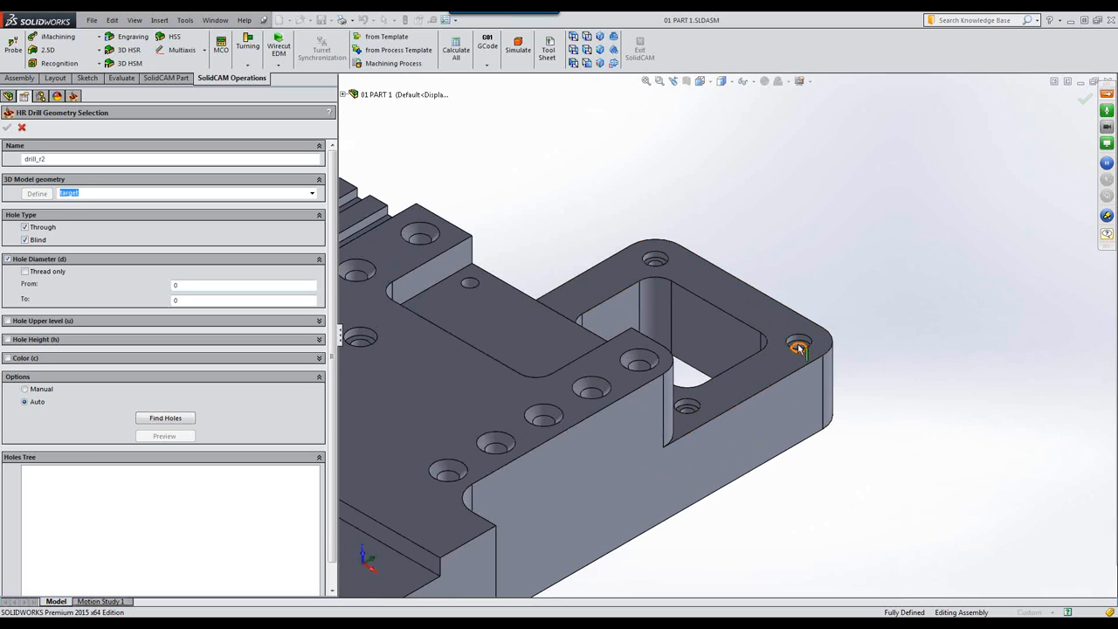
pyautogui.click(798, 348)
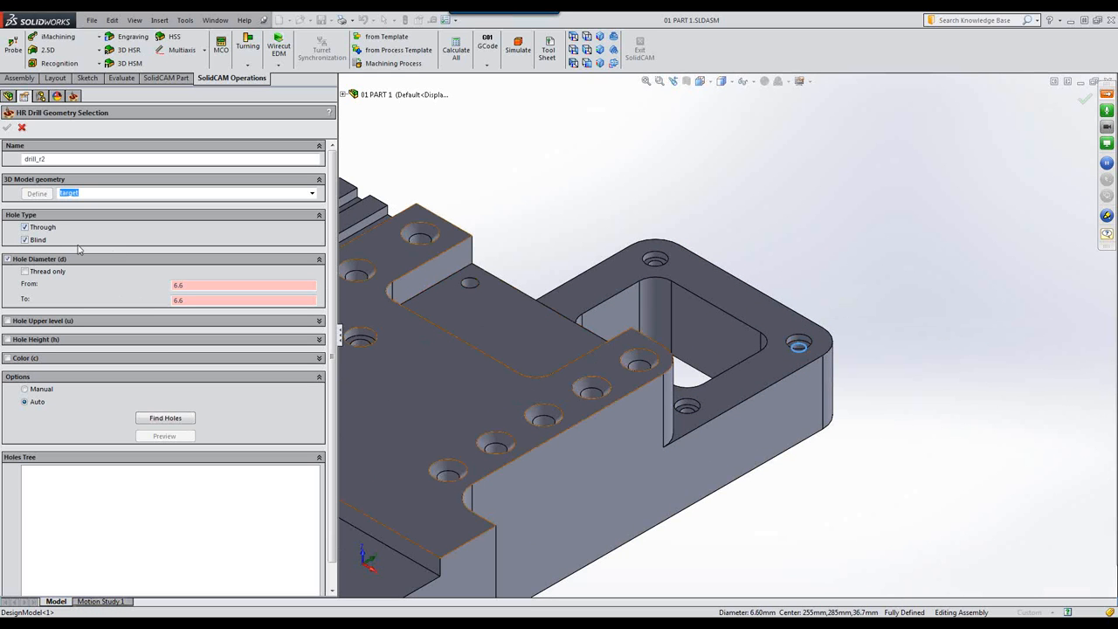
pyautogui.click(165, 418)
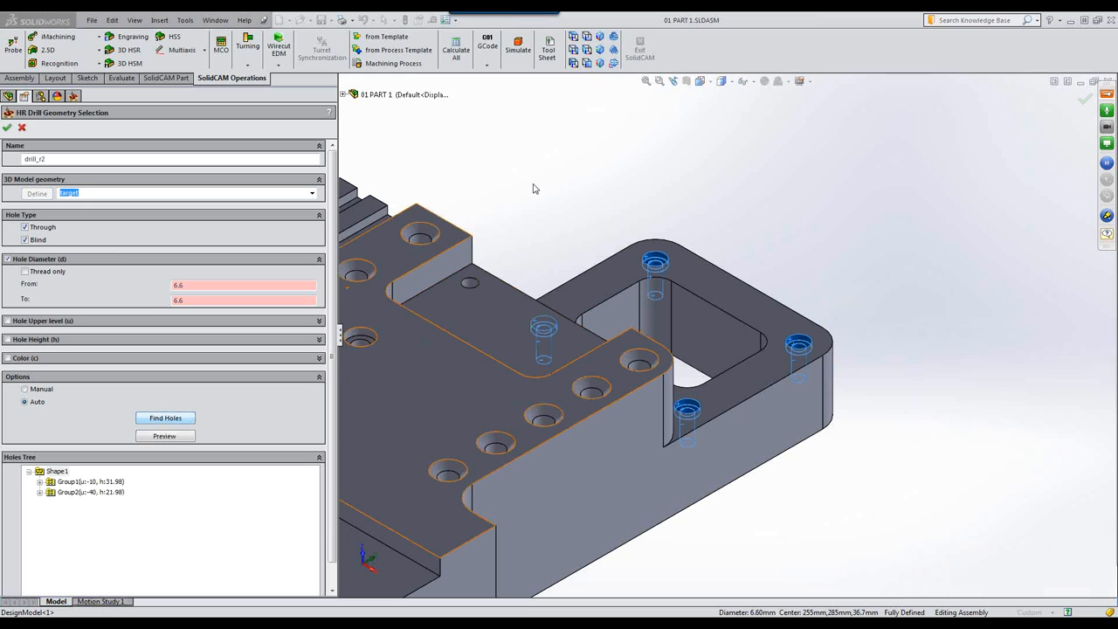
# - Check both found hole groups on the whole part and accept the drill geometry
pyautogui.scroll(5, 548, 220)
pyautogui.scroll(4, 549, 227)
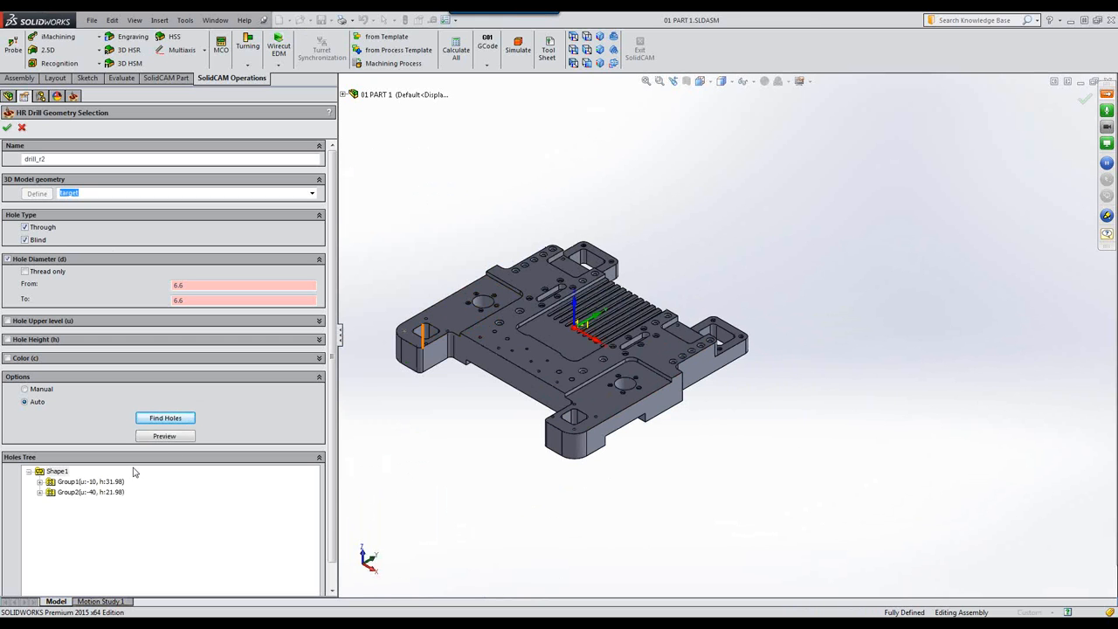
pyautogui.click(78, 484)
pyautogui.click(78, 483)
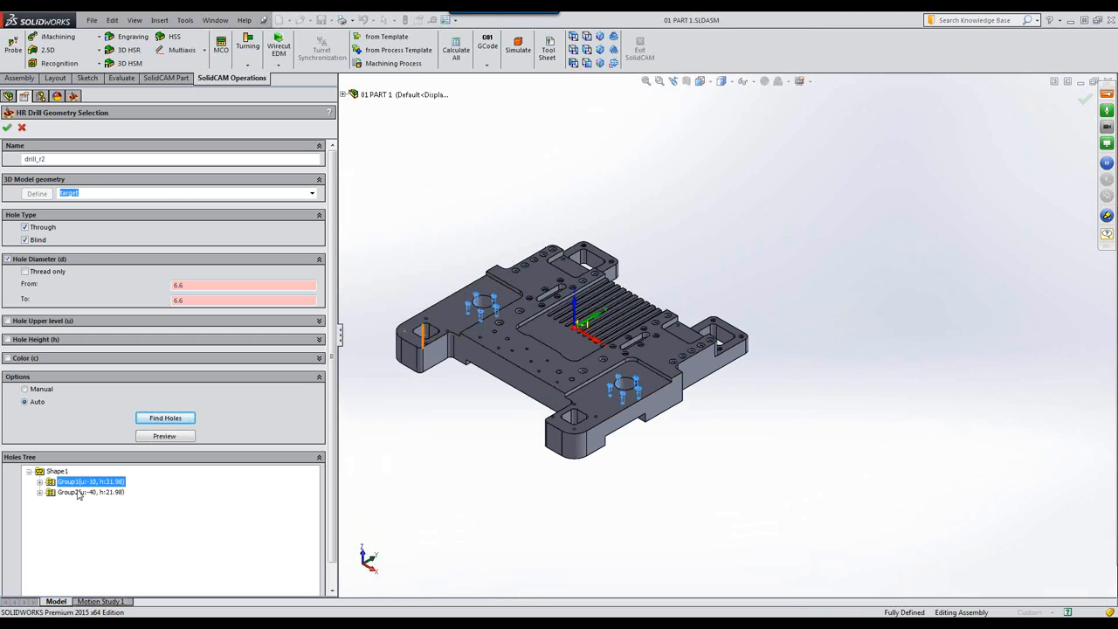
pyautogui.click(79, 493)
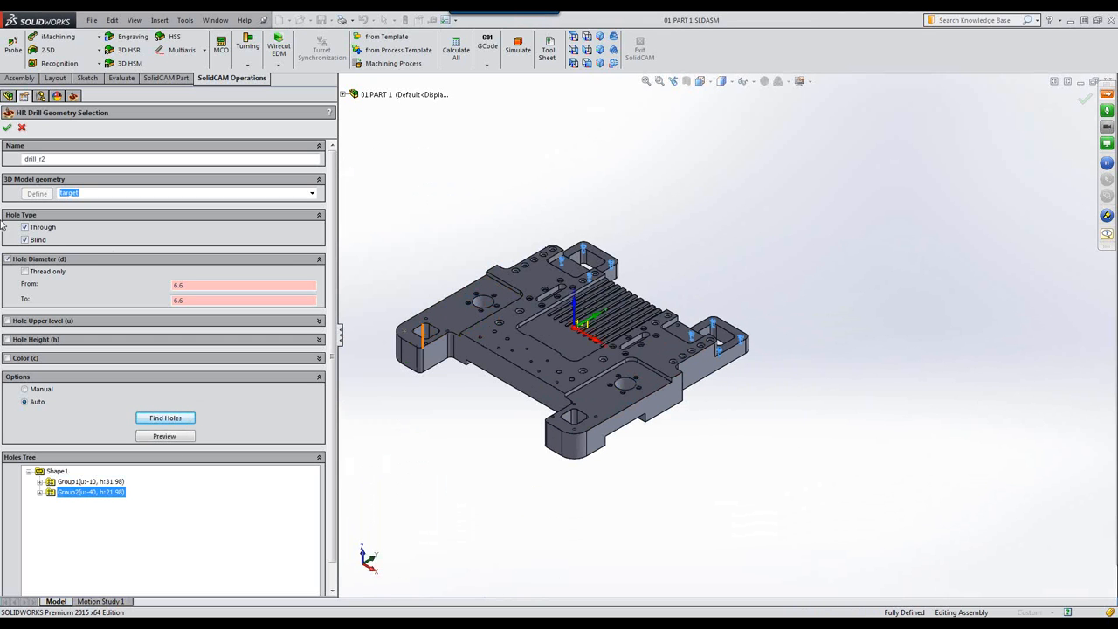
pyautogui.click(7, 128)
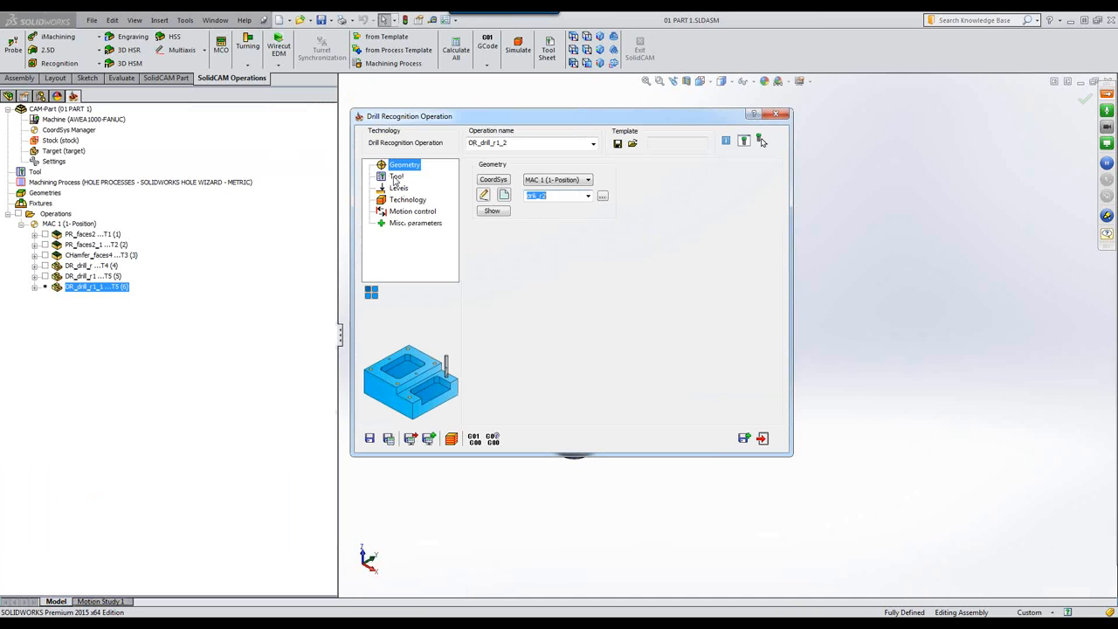
# - Duplicate the 6.8 mm drill, set the copy's diameter and arbor diameter to 6.6 mm, and select it for the operation
pyautogui.click(395, 178)
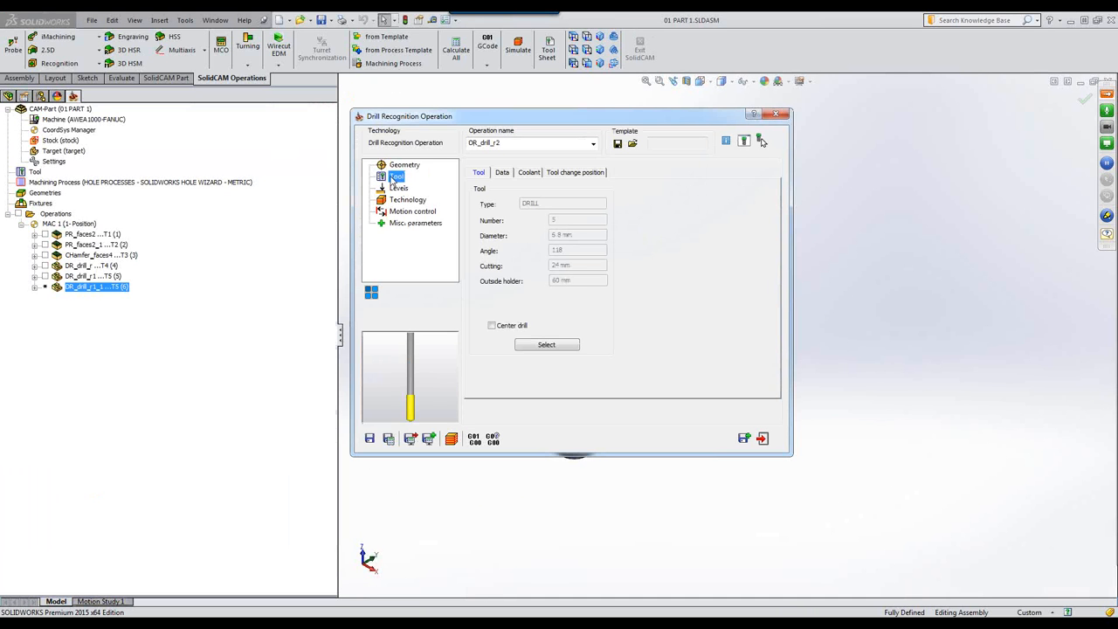
pyautogui.click(545, 345)
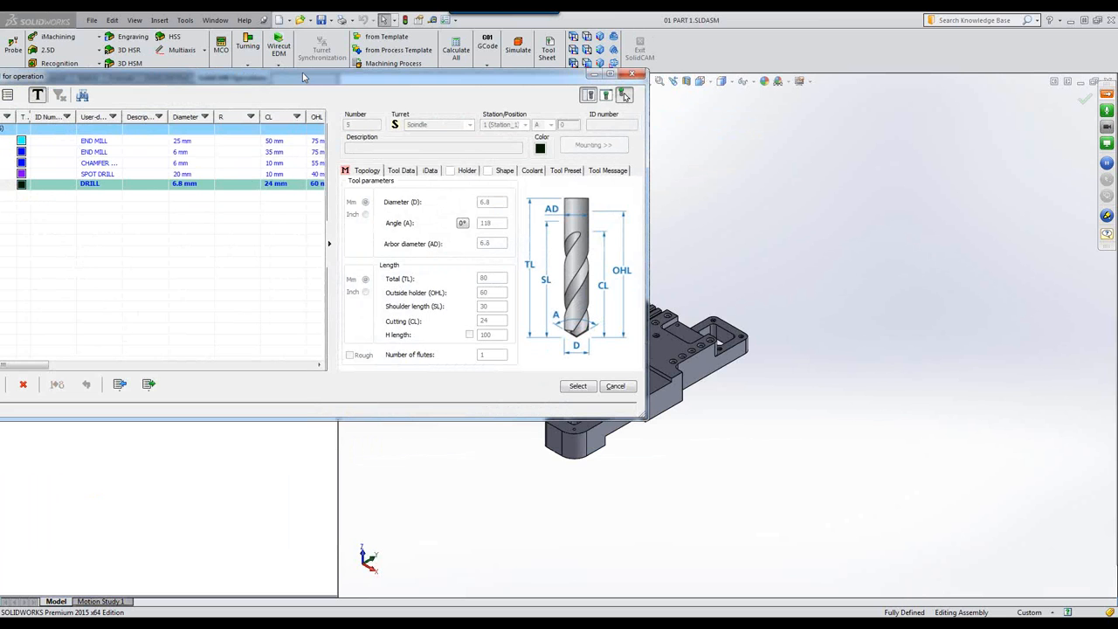
pyautogui.moveTo(303, 78); pyautogui.dragTo(615, 84)
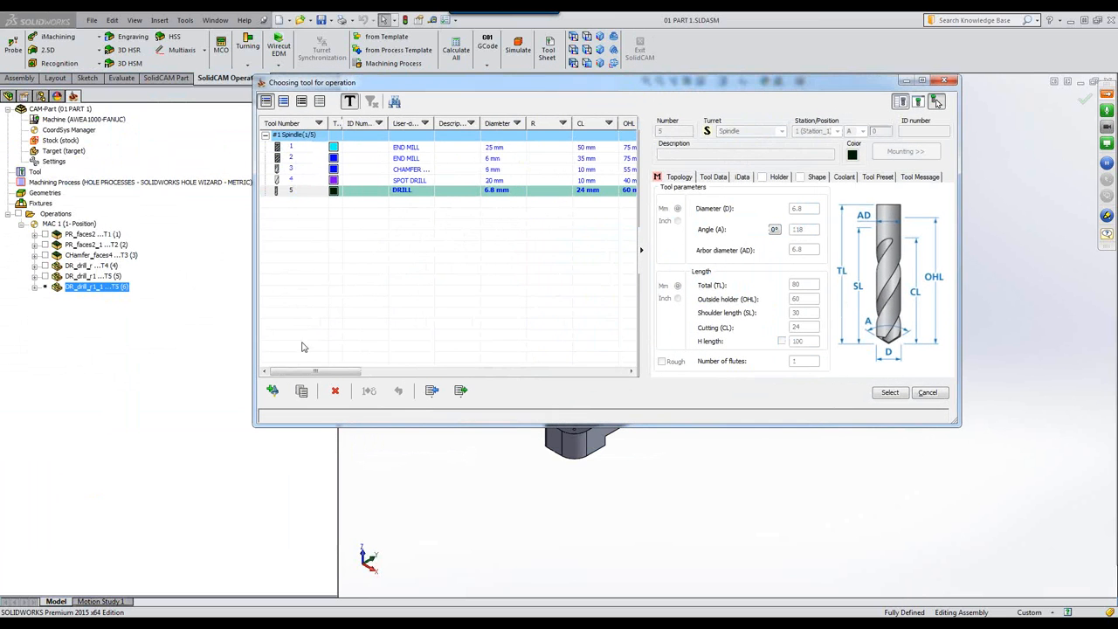
pyautogui.click(302, 392)
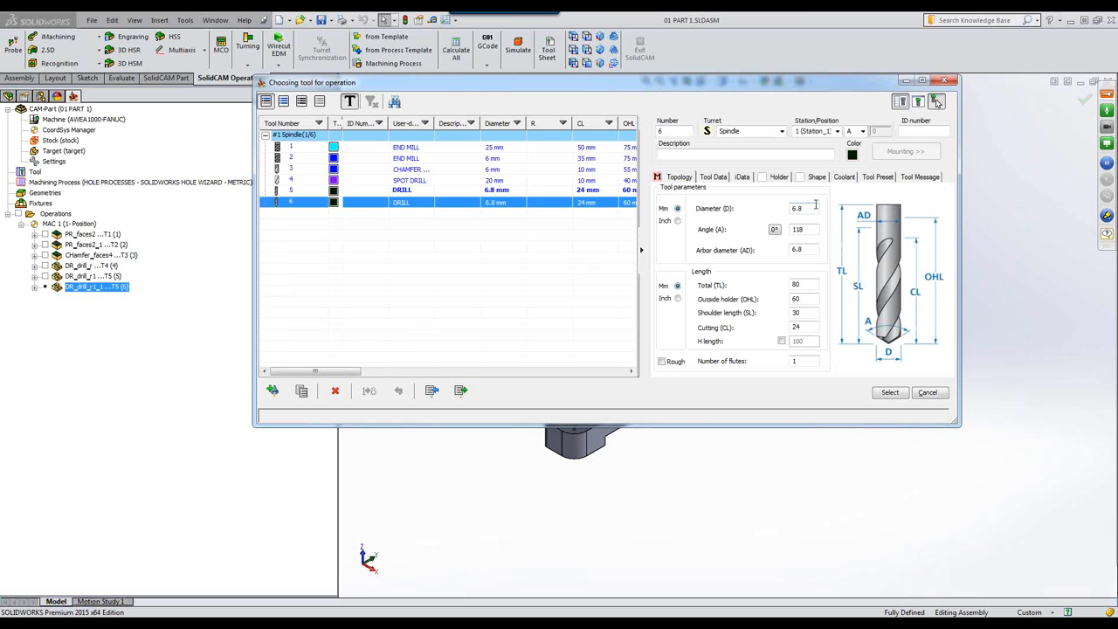
pyautogui.click(814, 208)
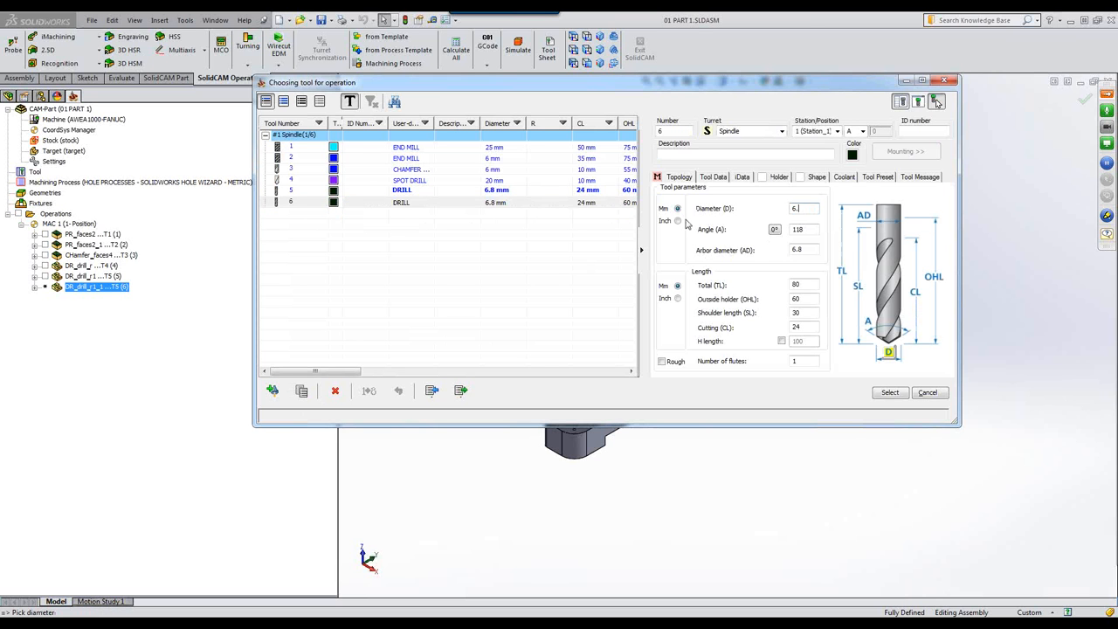
pyautogui.click(808, 248)
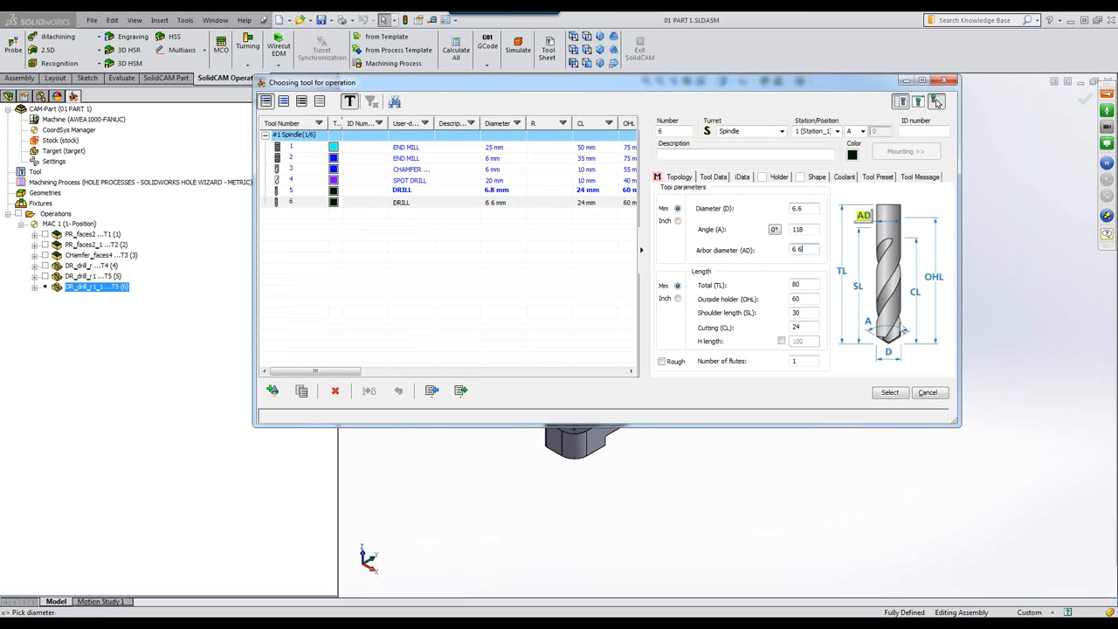
pyautogui.click(889, 392)
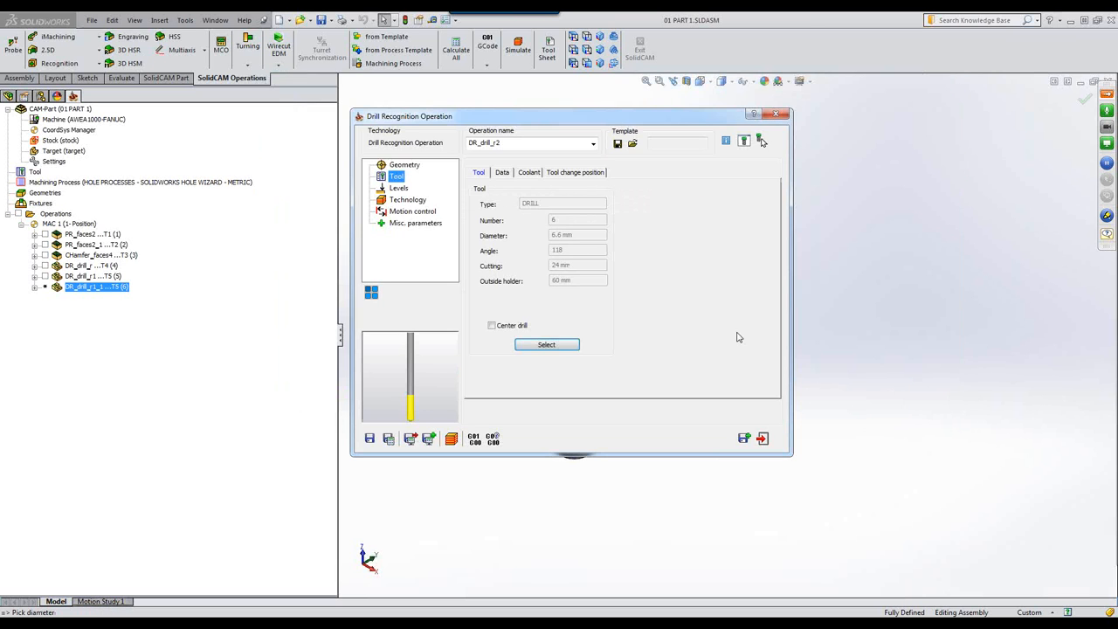
# - Review the operation's levels and Peck technology settings, then save and calculate the 6.6 mm drilling operation
pyautogui.click(401, 189)
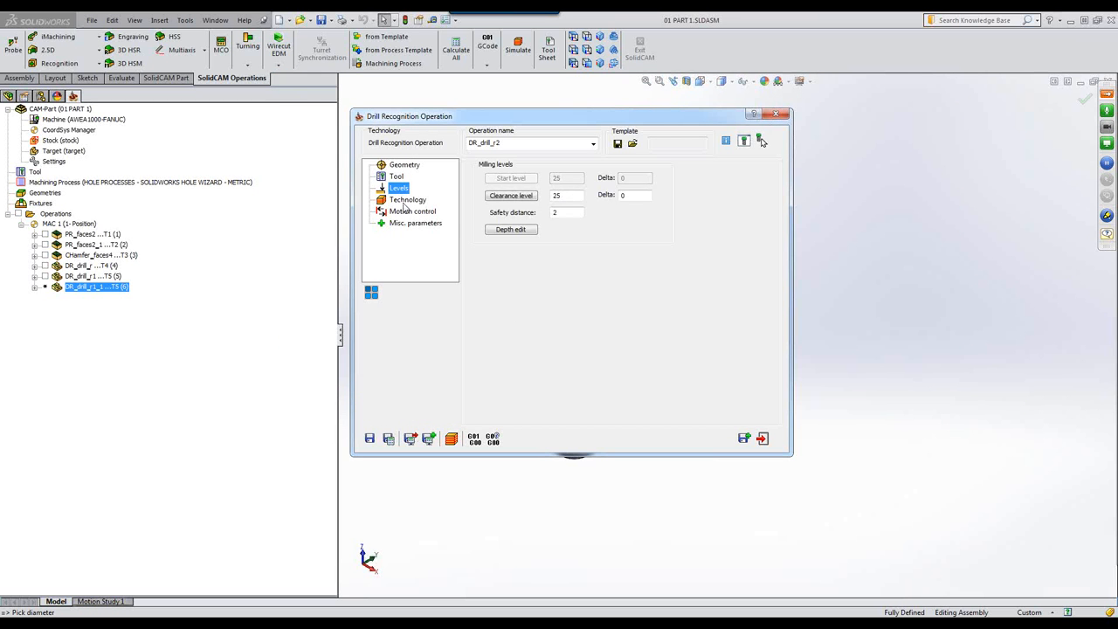
pyautogui.click(405, 202)
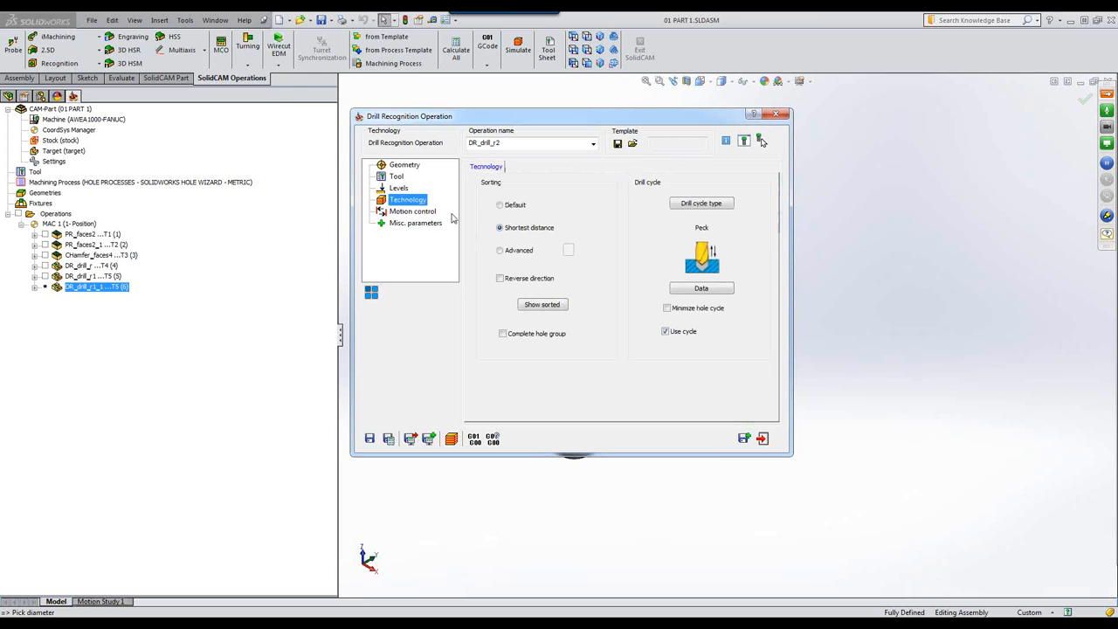
pyautogui.click(389, 439)
# - Run the 6.6 mm drilling operation in the SolidVerify simulation to examine the drilled holes, and exit the simulation
pyautogui.click(452, 440)
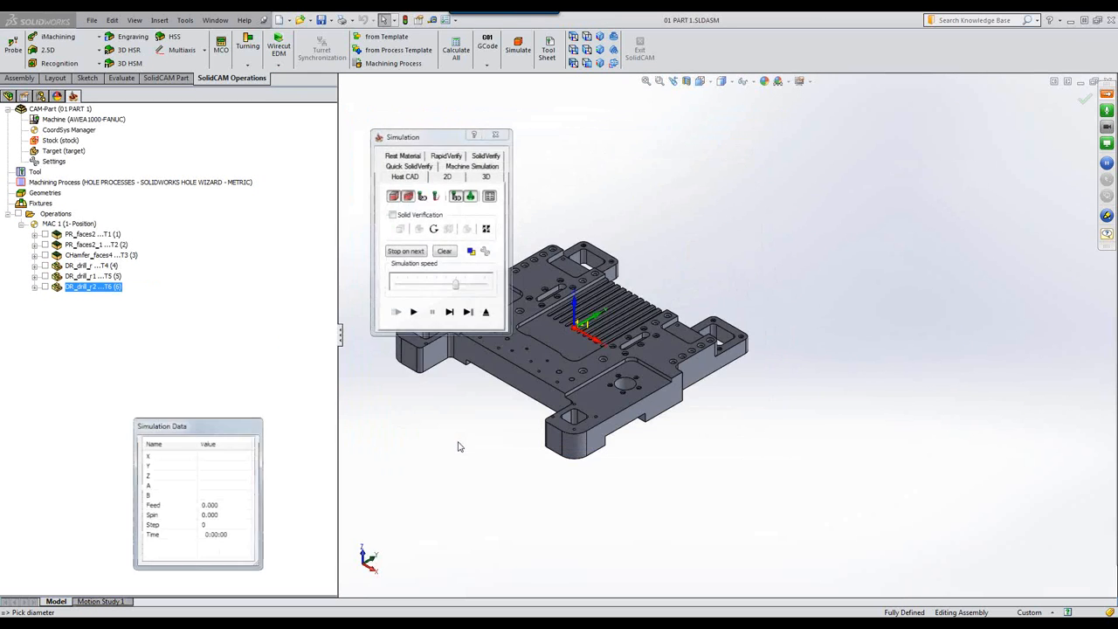
pyautogui.click(479, 157)
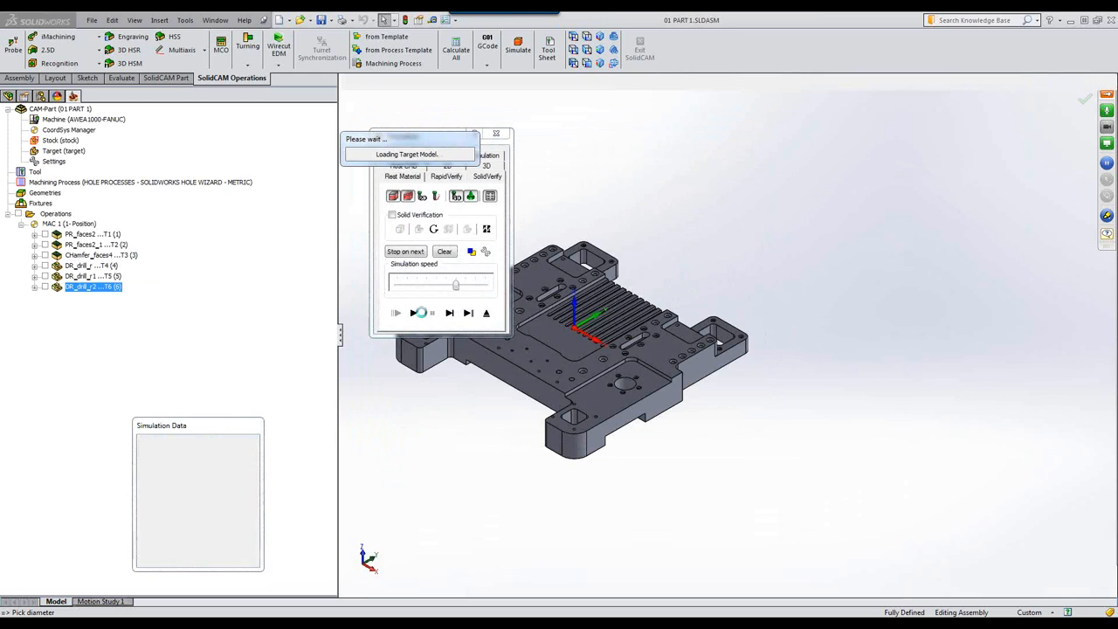
pyautogui.click(413, 312)
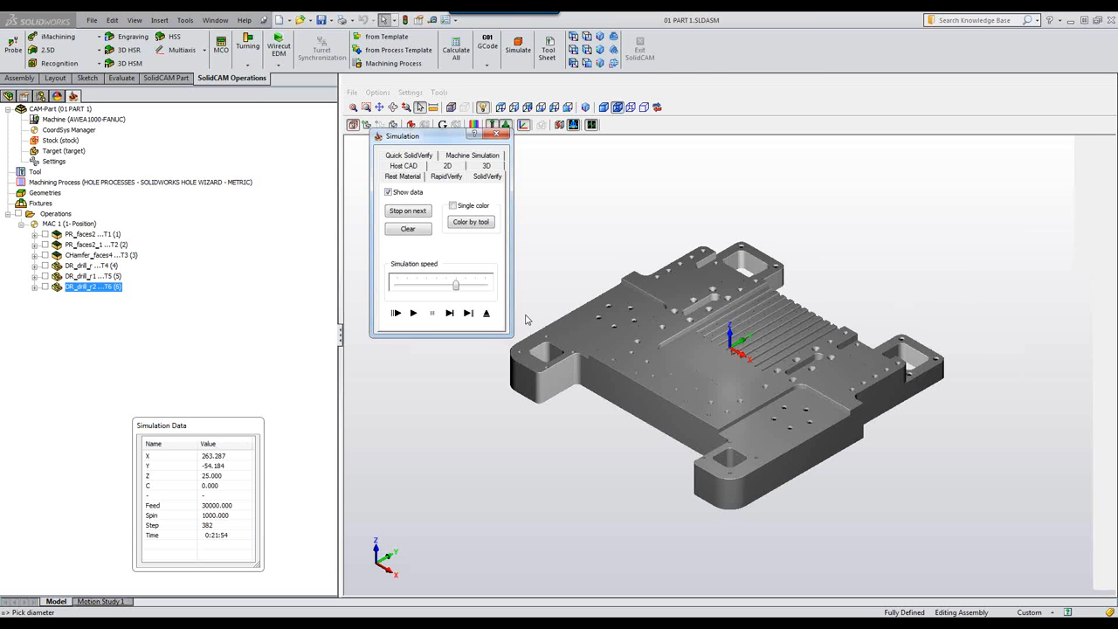
pyautogui.click(486, 313)
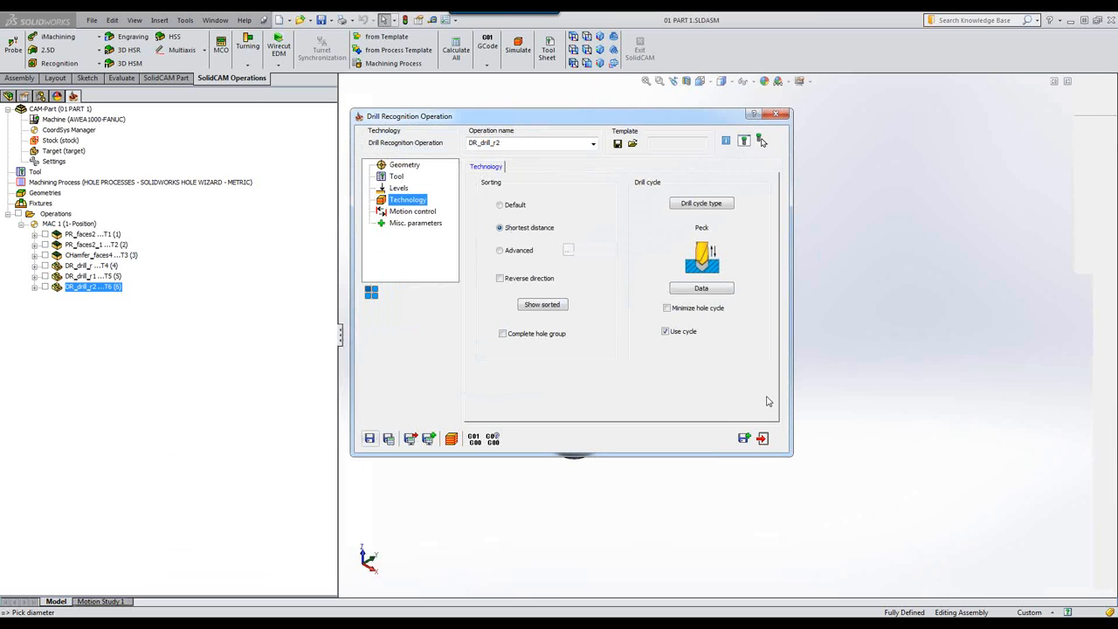
# - Close the Drill Recognition operation and open the CAM-Part 03 TURRET METRIC.prz from the AFRM Part 2 folder
pyautogui.click(763, 438)
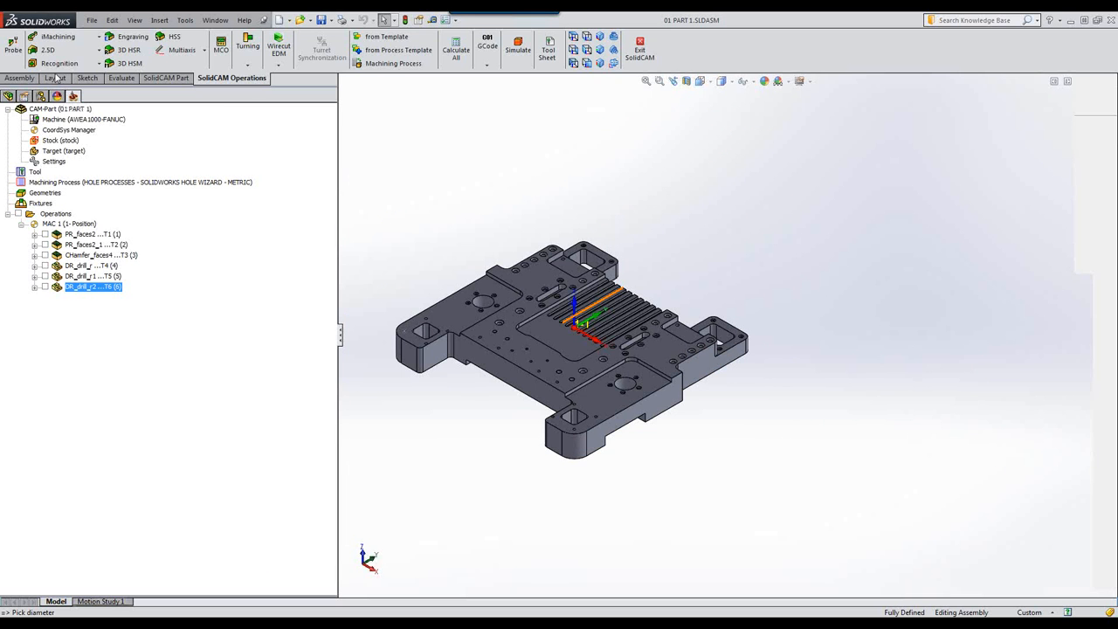
pyautogui.click(166, 78)
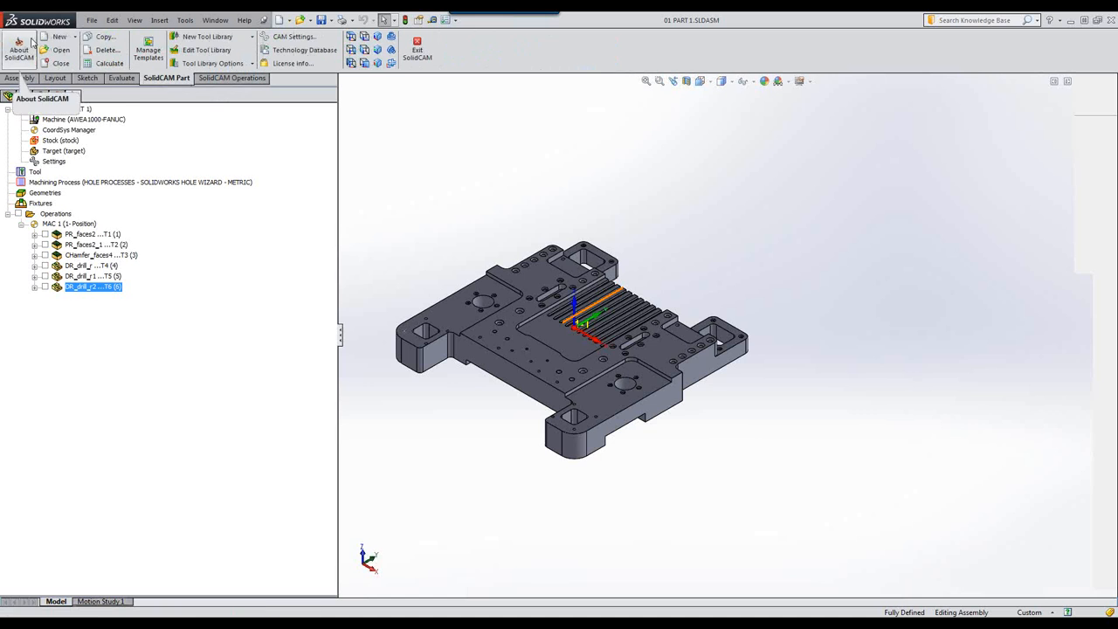
pyautogui.click(52, 50)
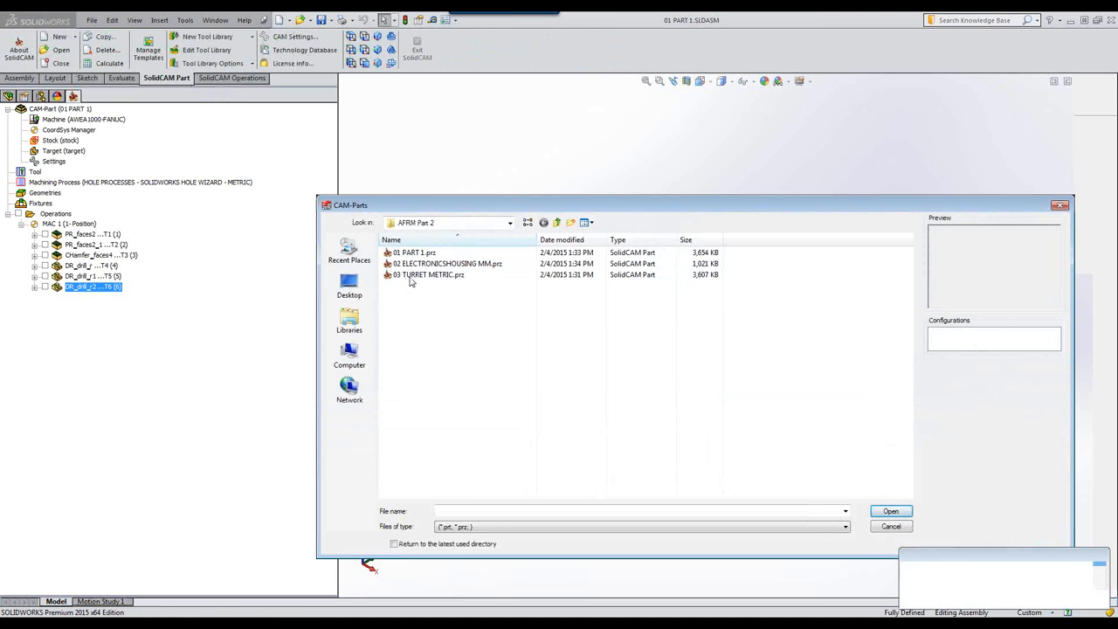
pyautogui.click(420, 274)
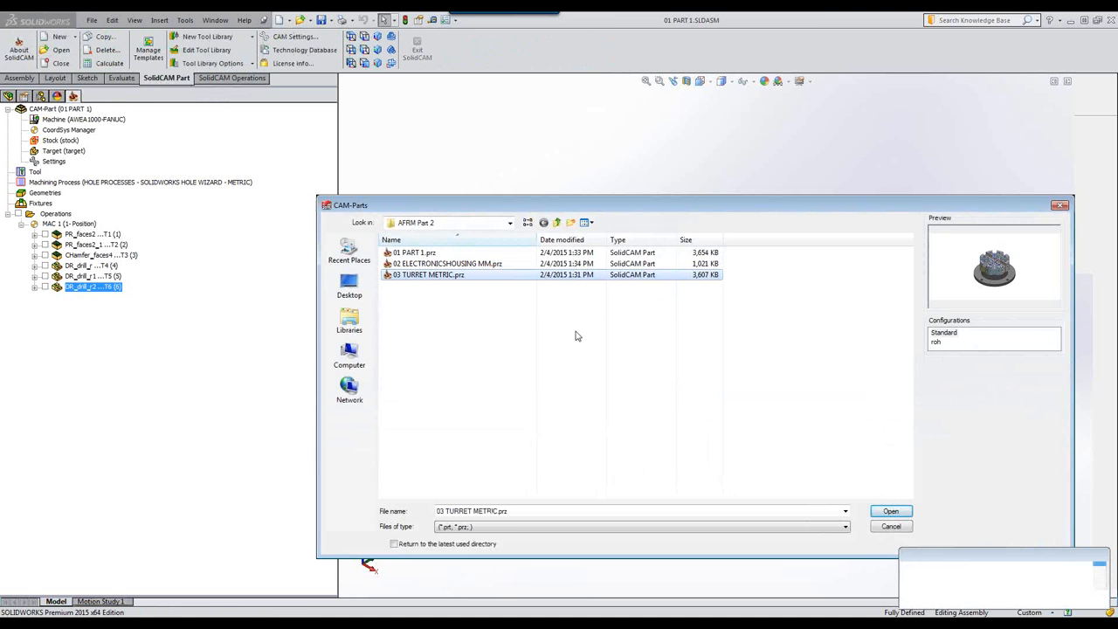
pyautogui.click(890, 512)
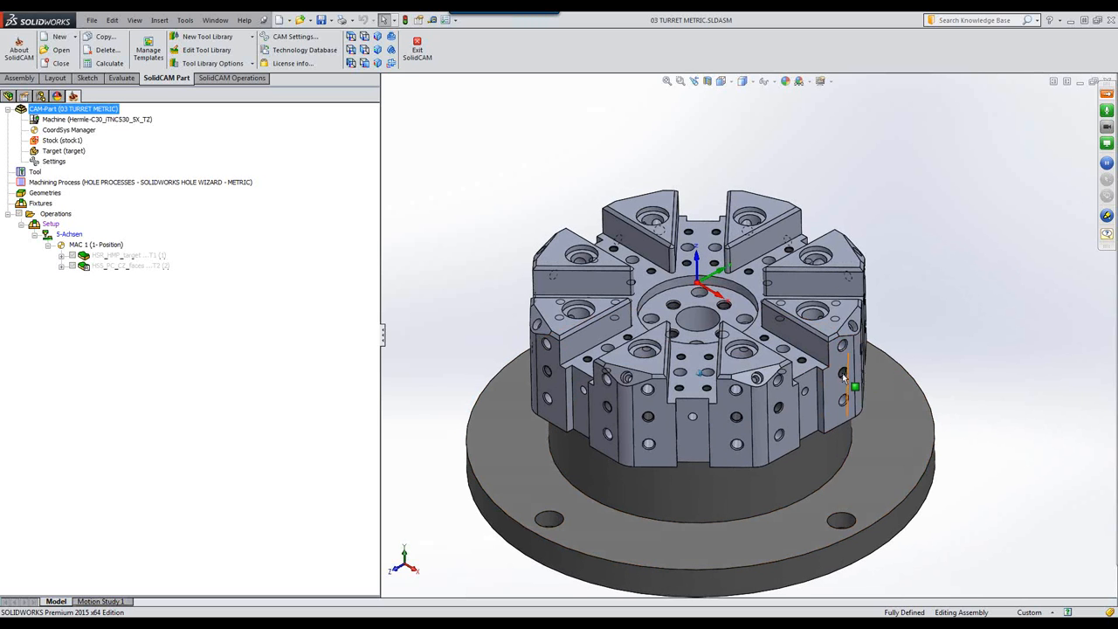
# - Start a Drill Recognition operation with a new target geometry and find holes from 0 to 12 mm, picking a top-face hole as the upper limit
pyautogui.moveTo(846, 377); pyautogui.dragTo(980, 245, button='middle')
pyautogui.scroll(-4, 980, 245)
pyautogui.moveTo(714, 367); pyautogui.dragTo(669, 357, button='middle')
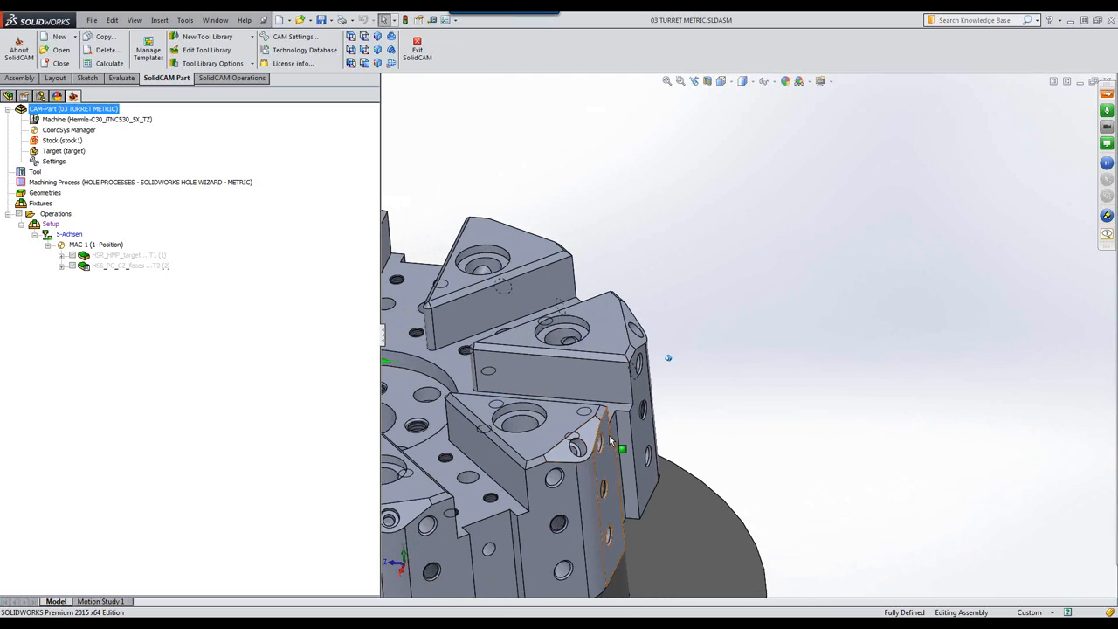
pyautogui.scroll(5, 836, 406)
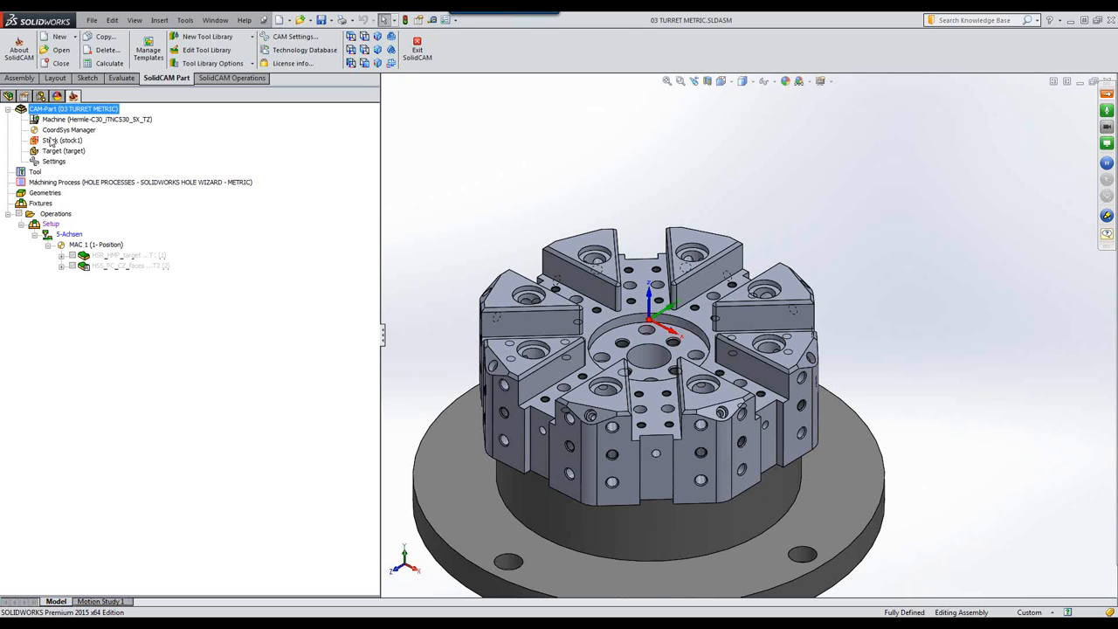
pyautogui.click(231, 78)
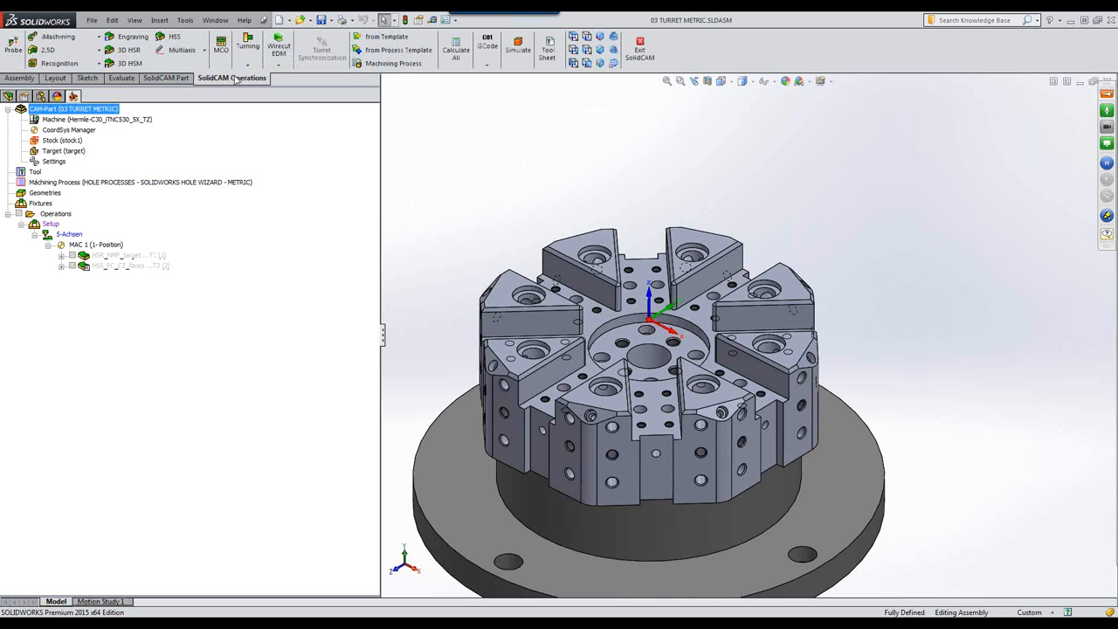
pyautogui.click(74, 66)
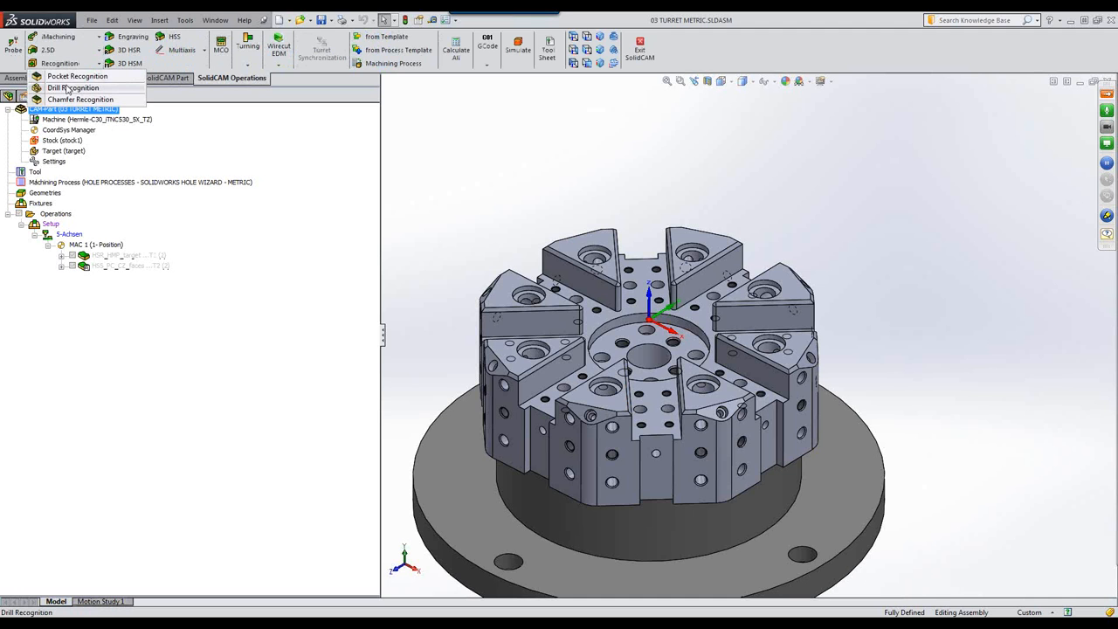
pyautogui.click(69, 89)
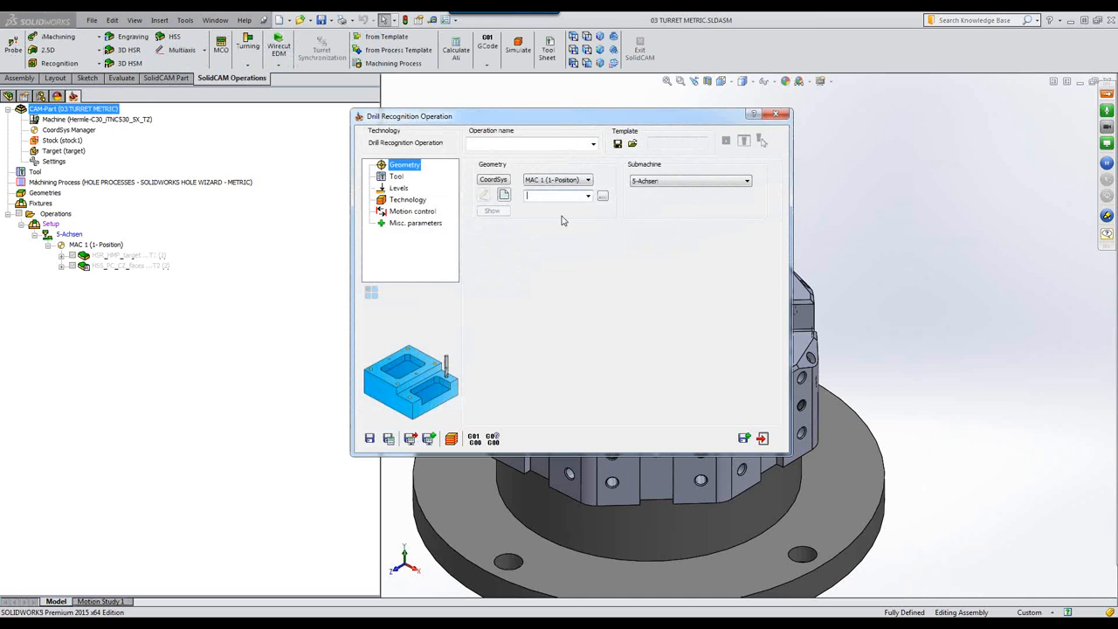
pyautogui.click(504, 195)
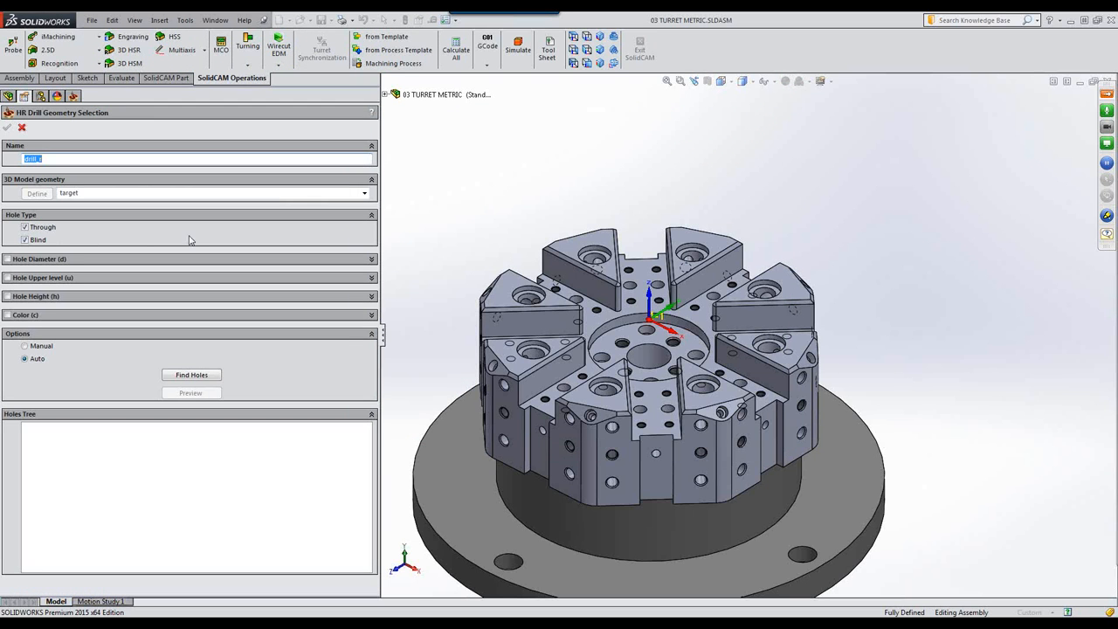
pyautogui.click(7, 260)
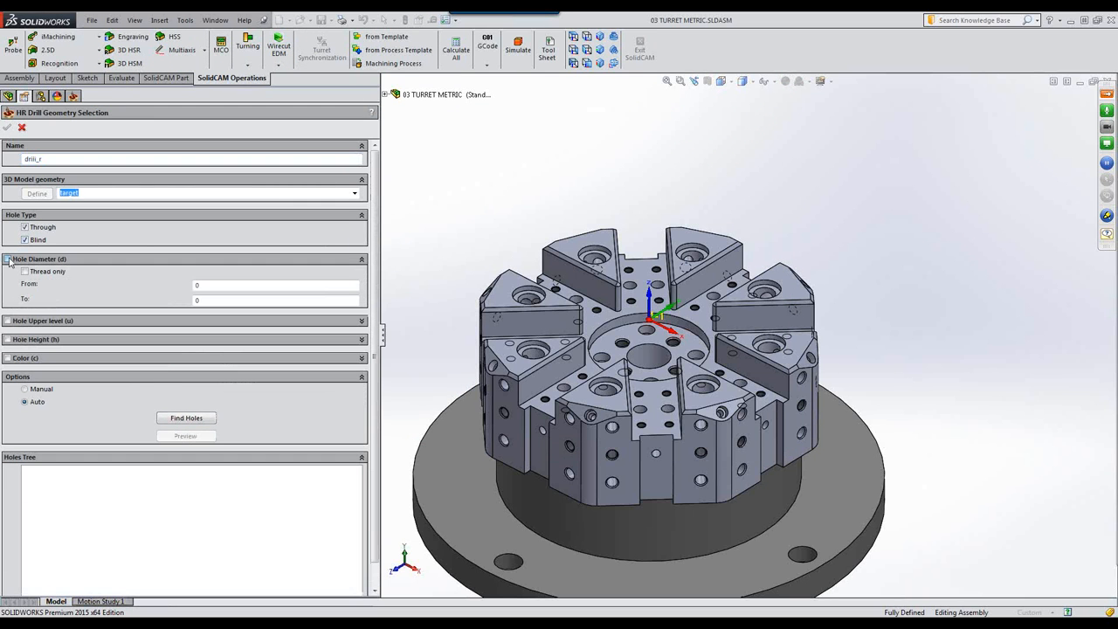
pyautogui.click(214, 300)
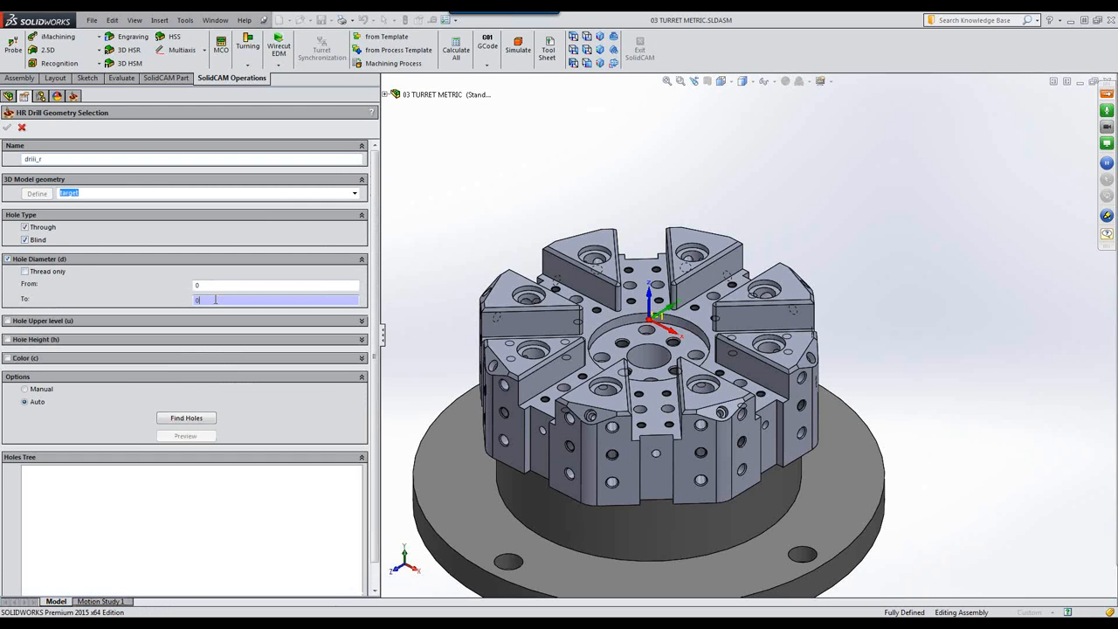
pyautogui.click(660, 293)
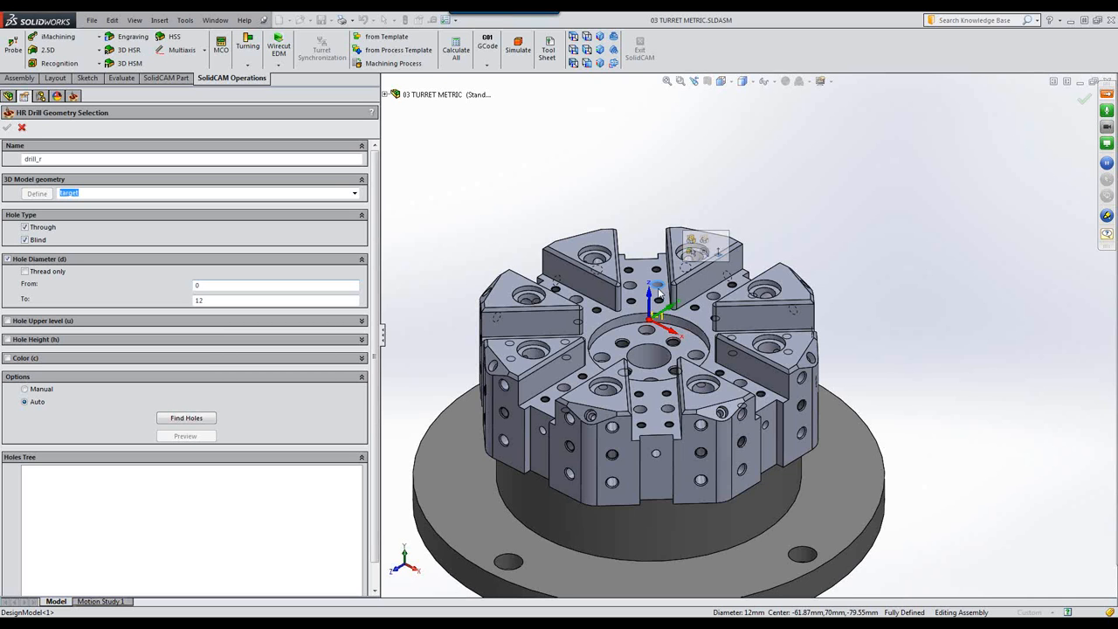
pyautogui.click(178, 420)
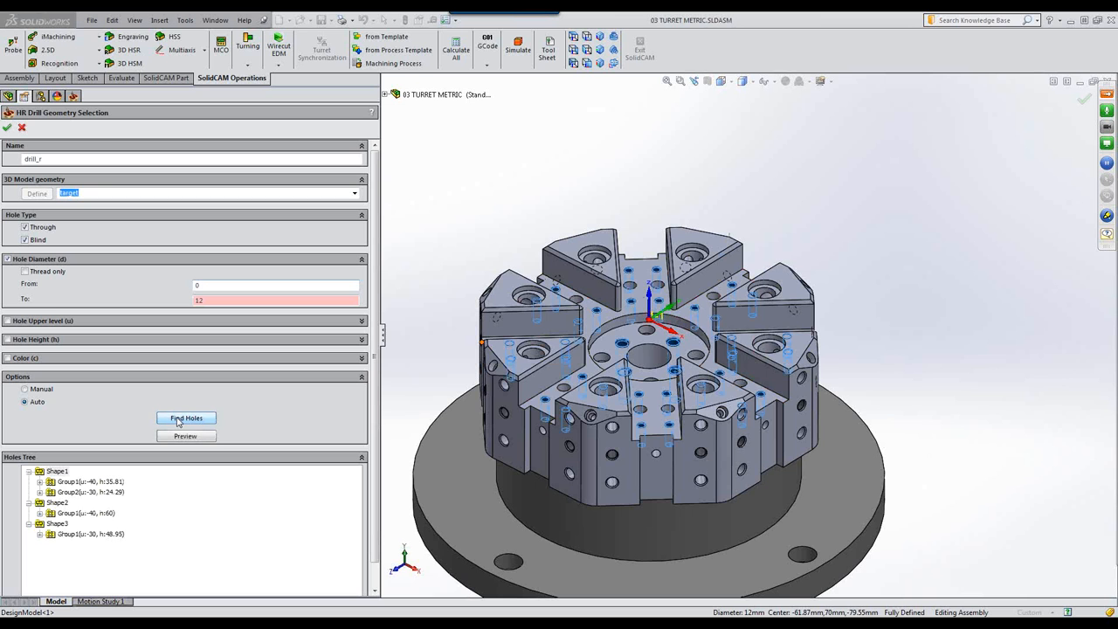
# - Check the found hole groups of Shape1, Shape2 and Shape3 on the turret and accept the drill geometry
pyautogui.click(69, 534)
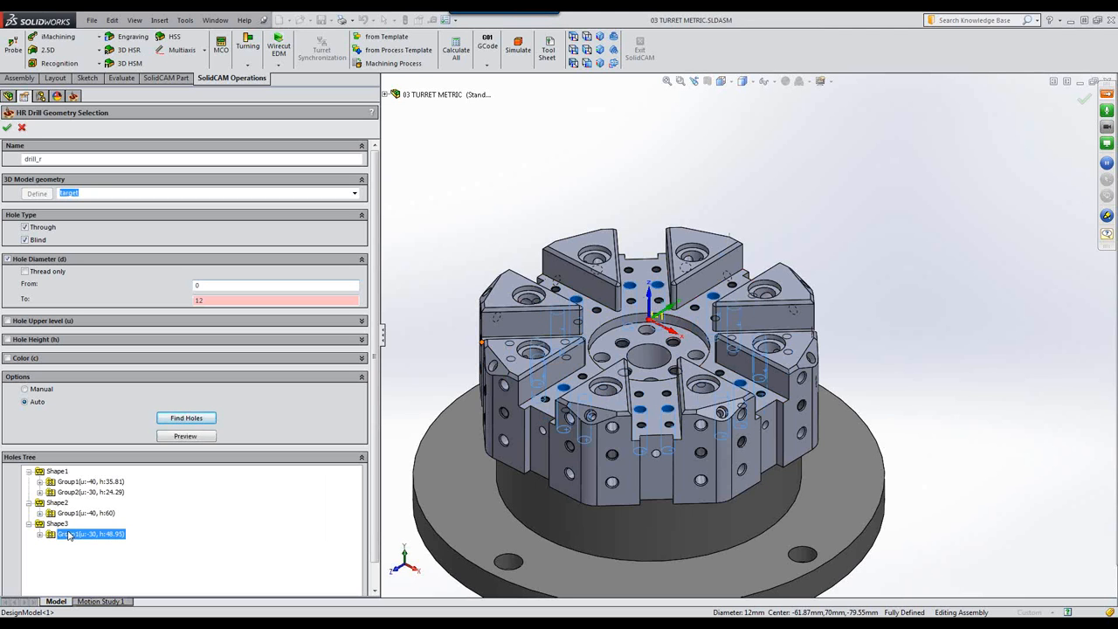
pyautogui.click(58, 524)
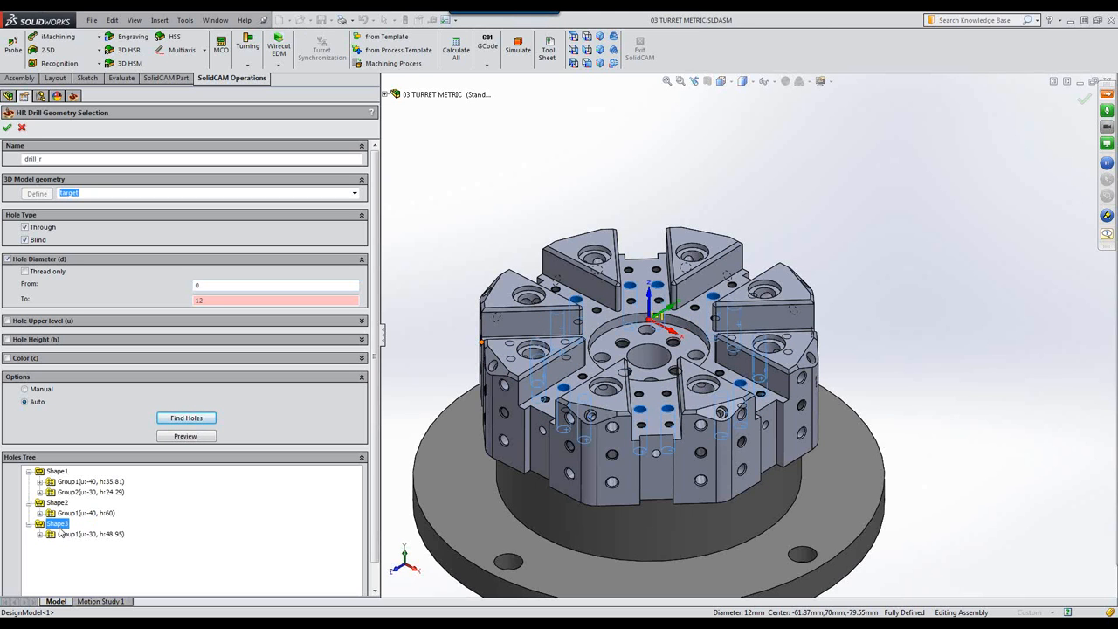
pyautogui.click(62, 534)
pyautogui.click(71, 512)
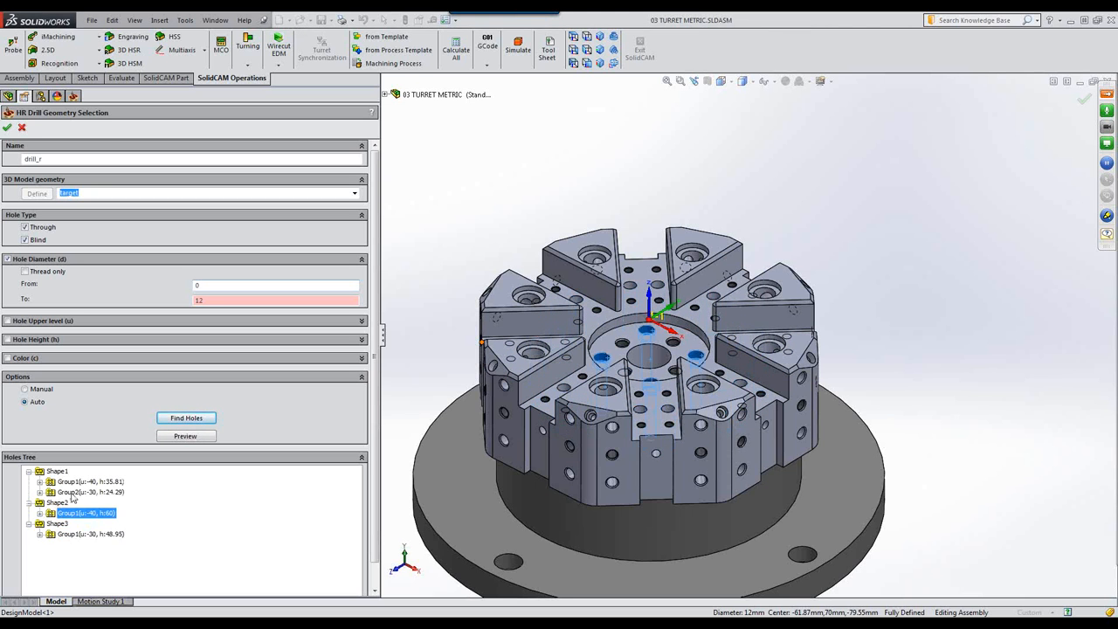
pyautogui.click(72, 482)
pyautogui.click(58, 471)
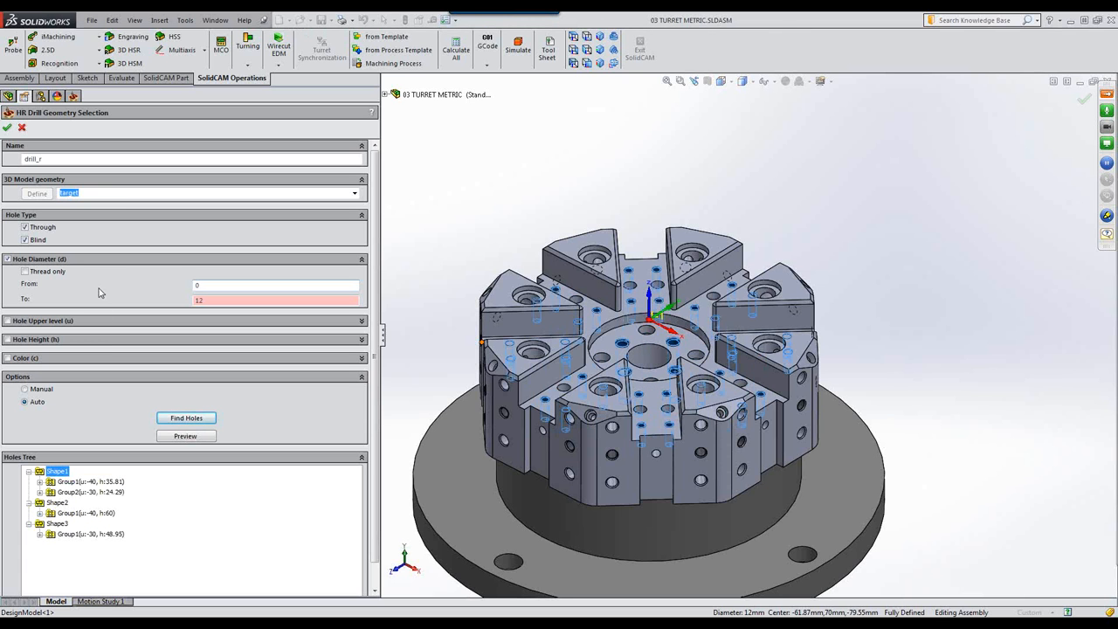
pyautogui.click(7, 127)
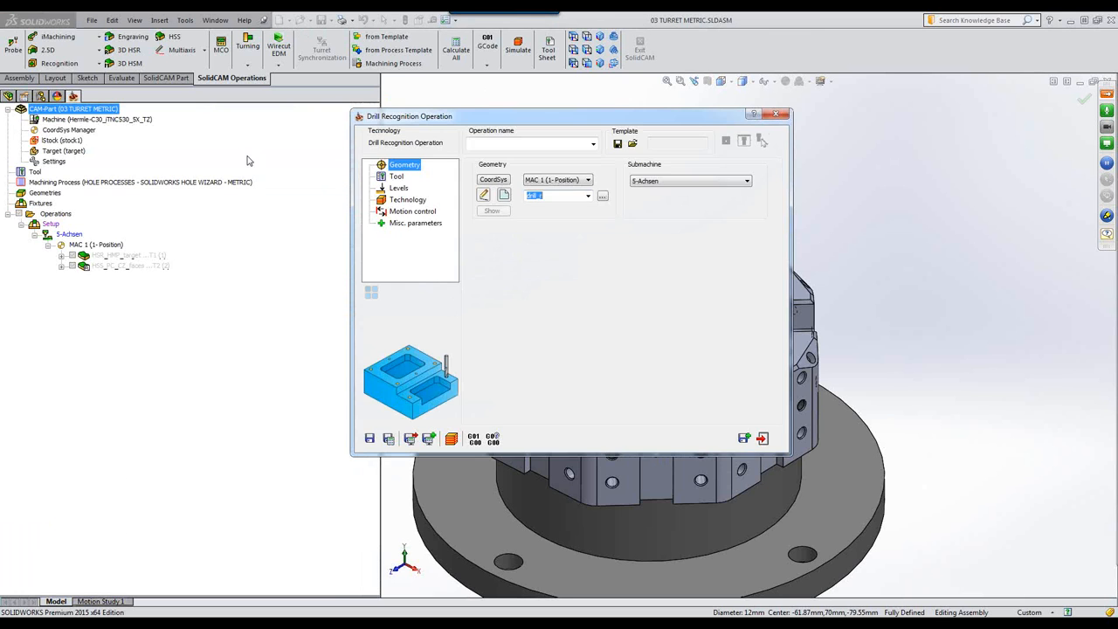
# - Add a new spot drill with a 16 mm diameter to the tool table and select it for the operation
pyautogui.click(398, 177)
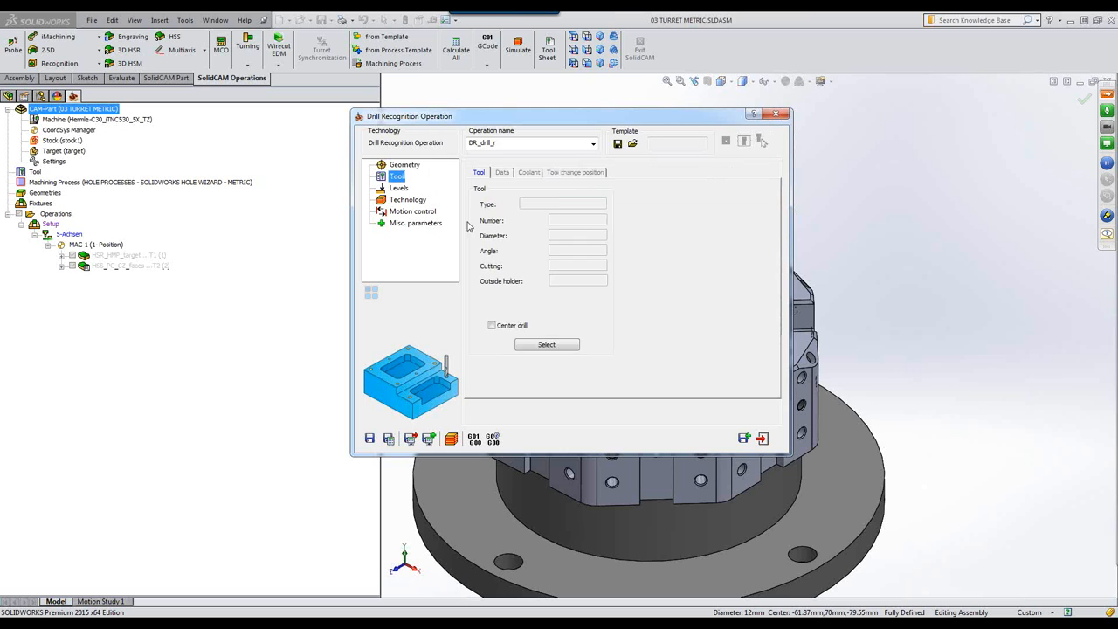
pyautogui.click(546, 345)
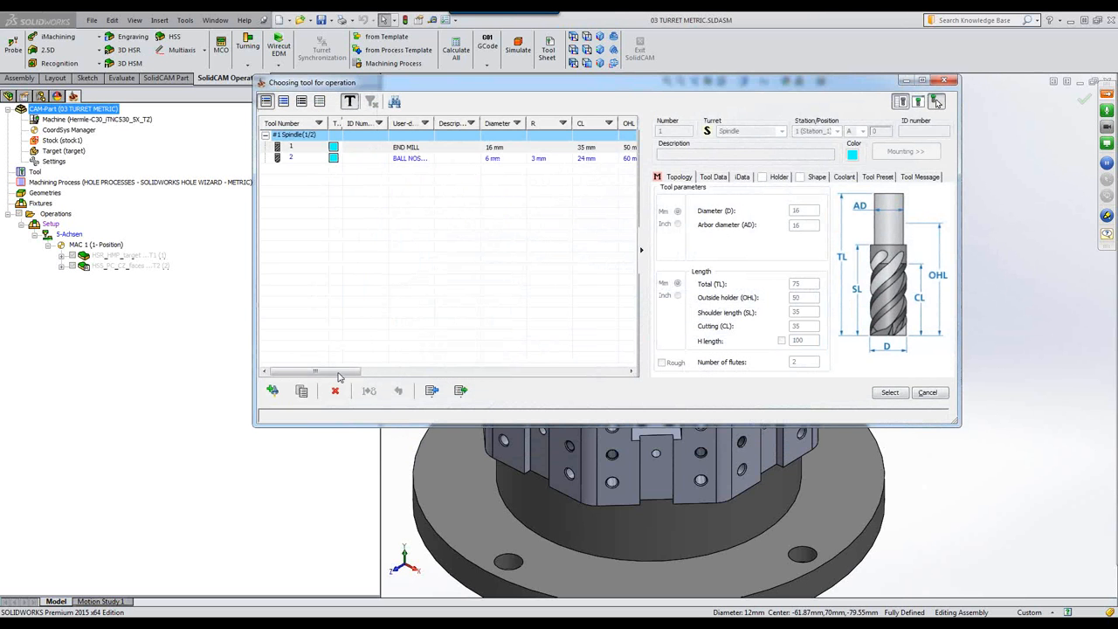
pyautogui.click(272, 390)
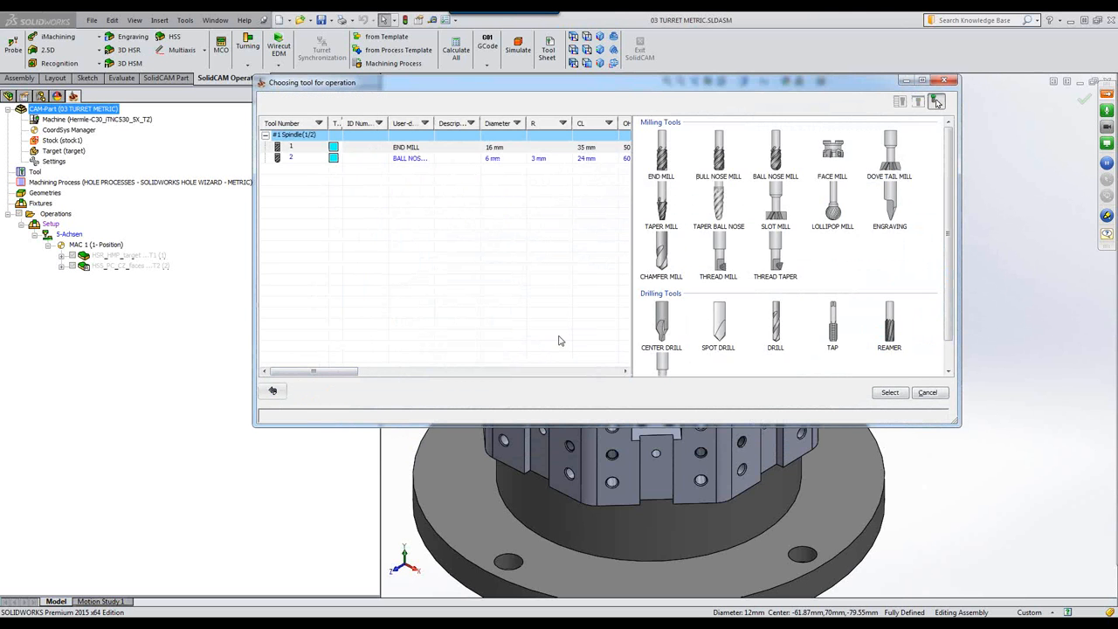
pyautogui.click(721, 343)
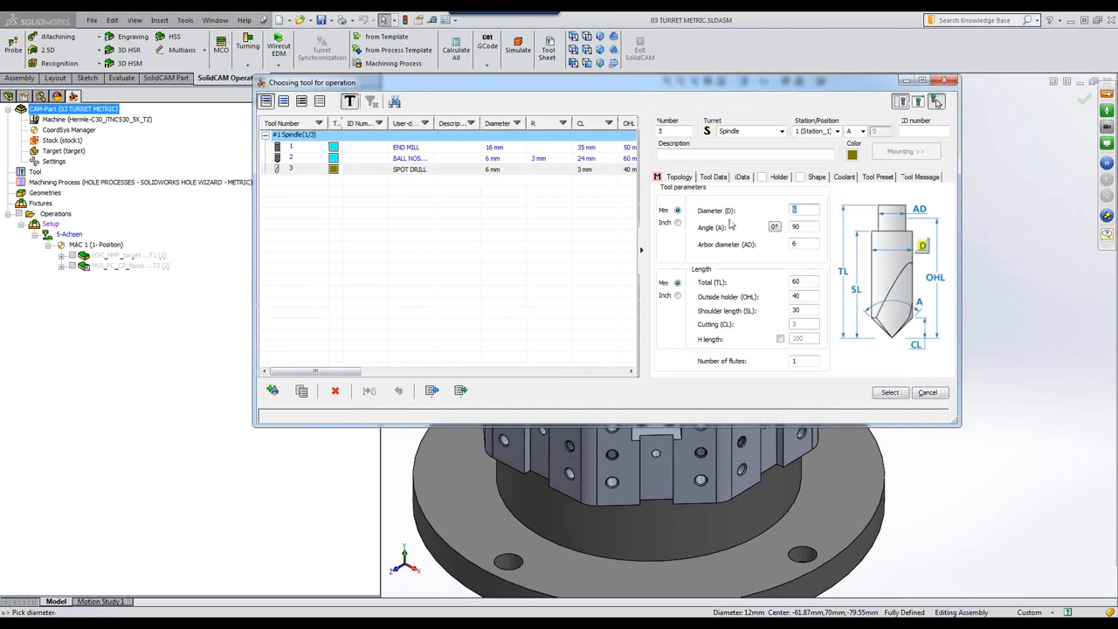
pyautogui.write('16')
pyautogui.click(889, 393)
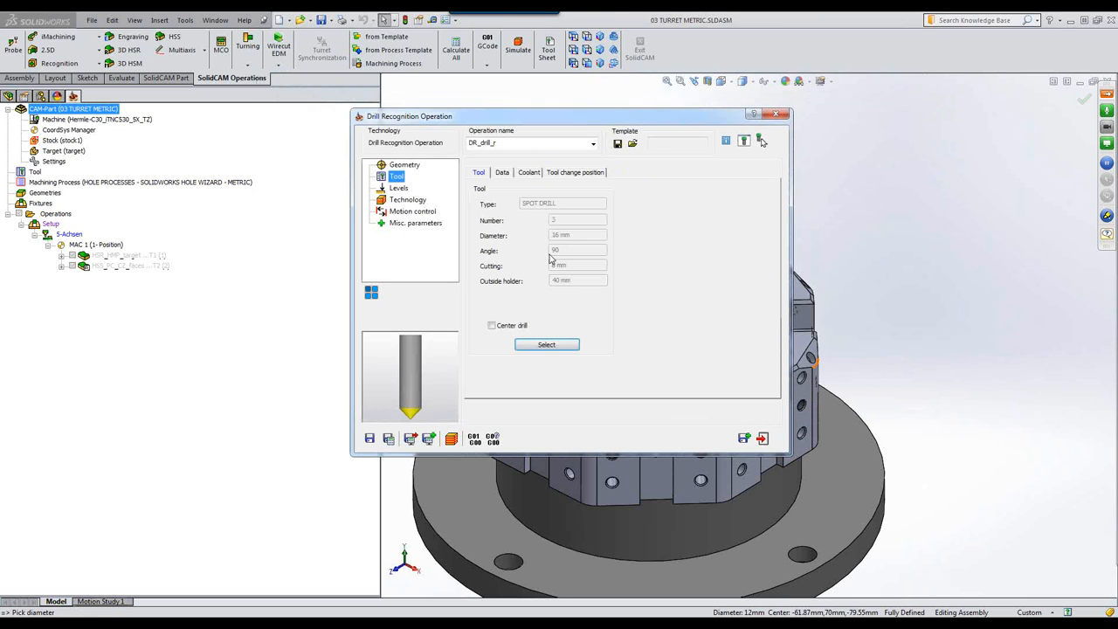
# - Open the depth editing of the operation's levels and apply the Auto Chamfer/Spot drill depth type to all hole groups
pyautogui.click(399, 189)
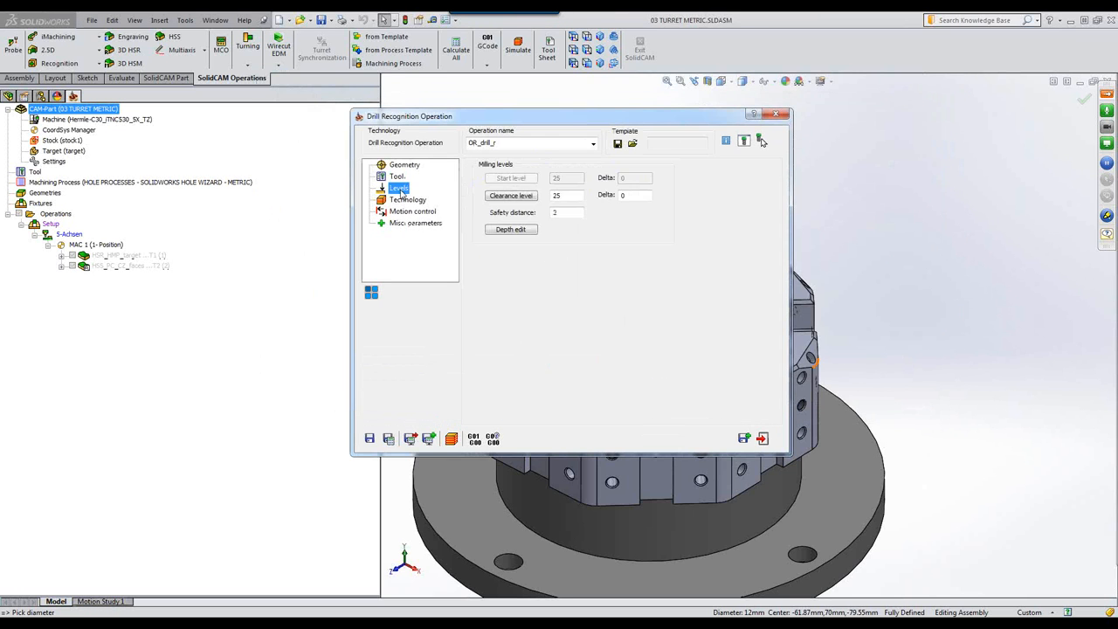
pyautogui.click(511, 229)
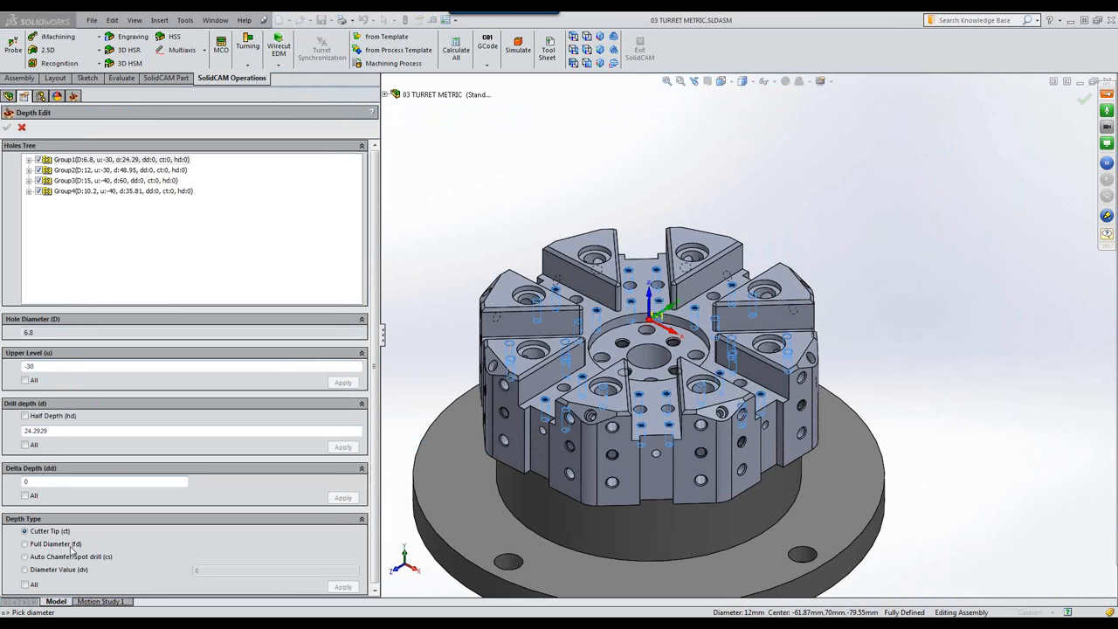
pyautogui.click(25, 558)
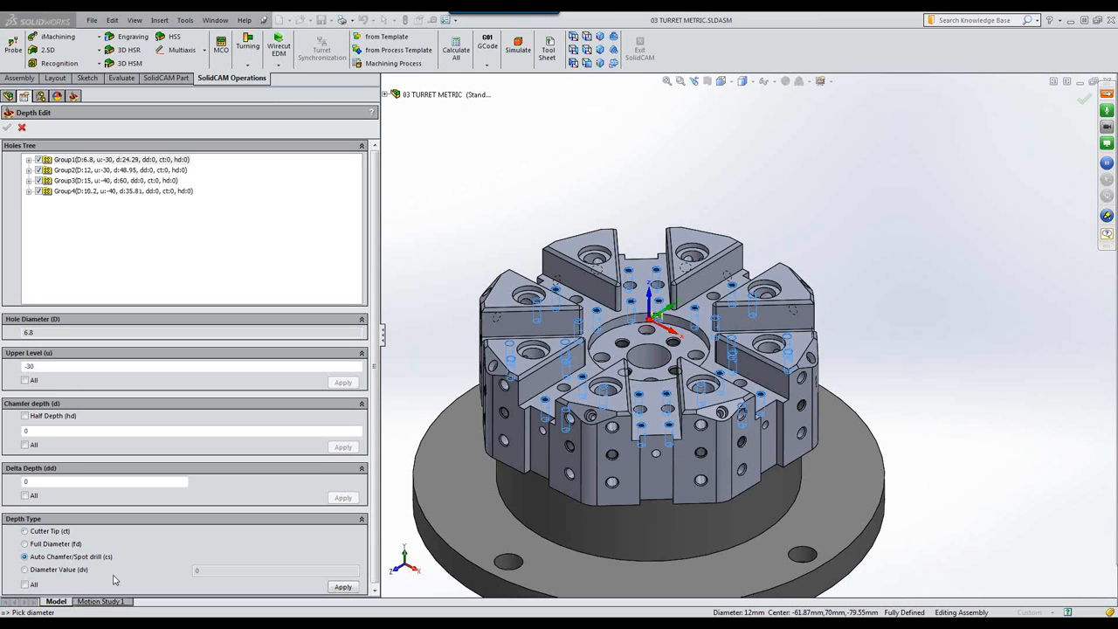
pyautogui.click(24, 584)
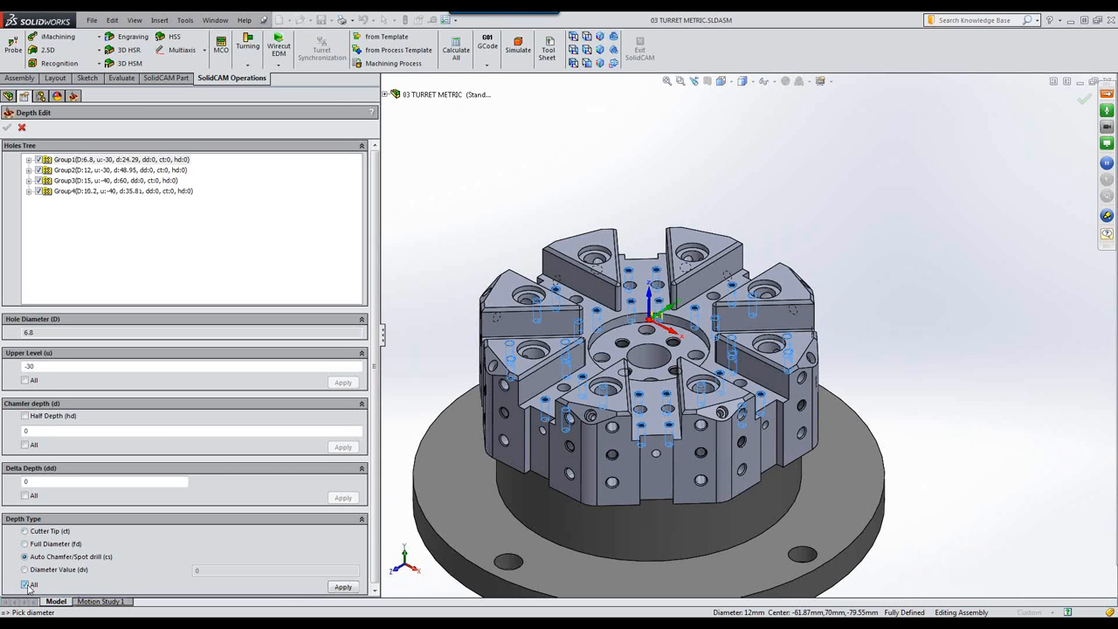
pyautogui.click(341, 588)
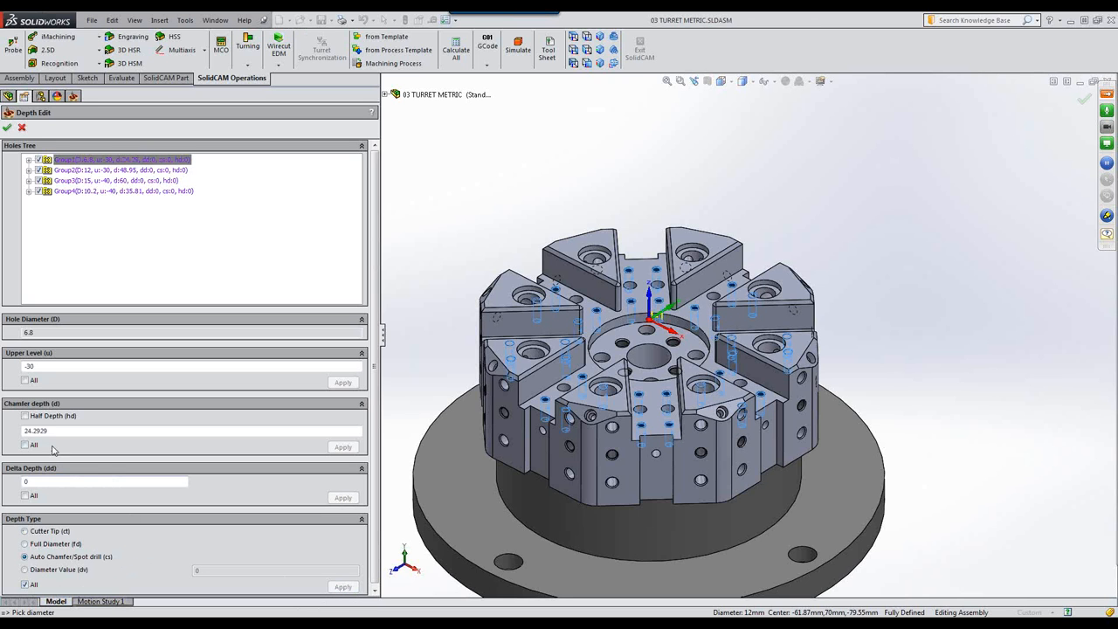
# - Set the chamfer depth to 0.5 mm, apply it to all hole groups, and accept the depth edit
pyautogui.moveTo(50, 432); pyautogui.dragTo(5, 431)
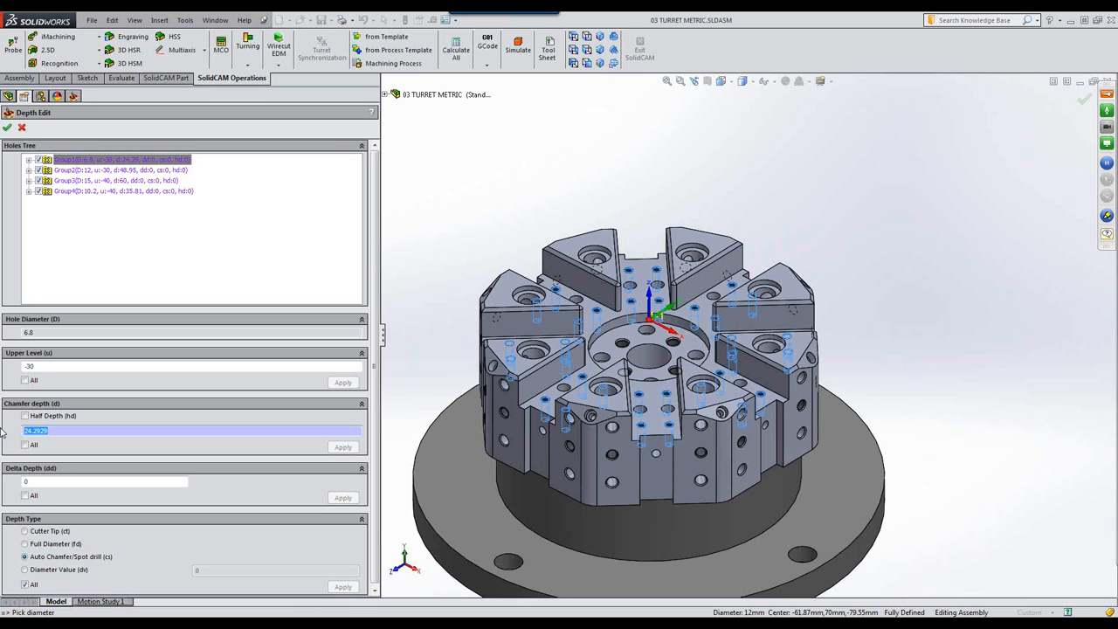
pyautogui.write('.5')
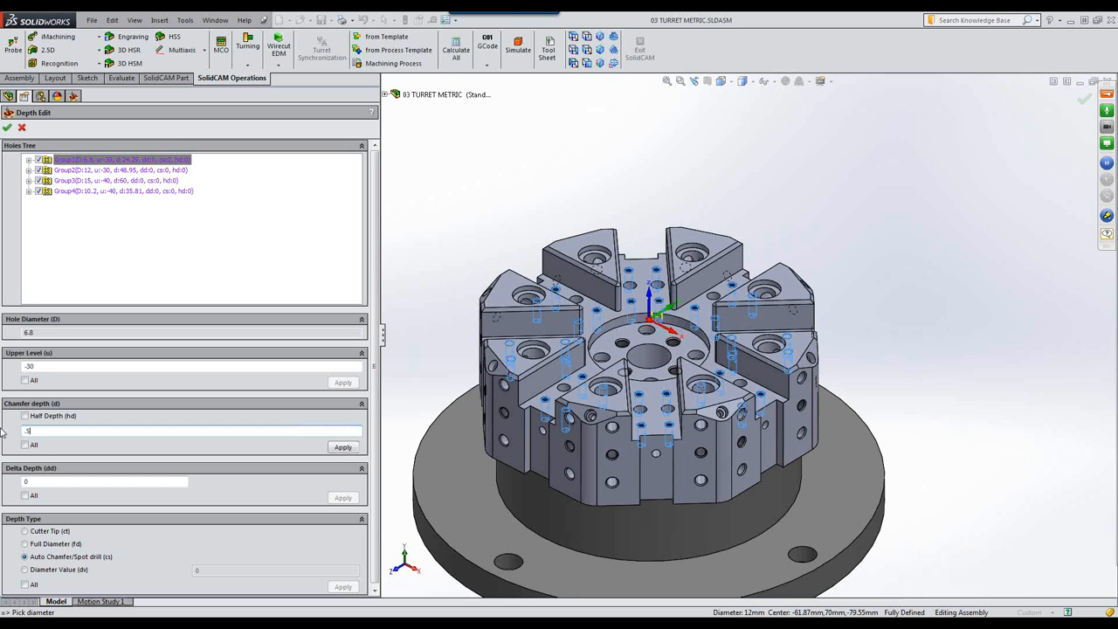
pyautogui.click(26, 444)
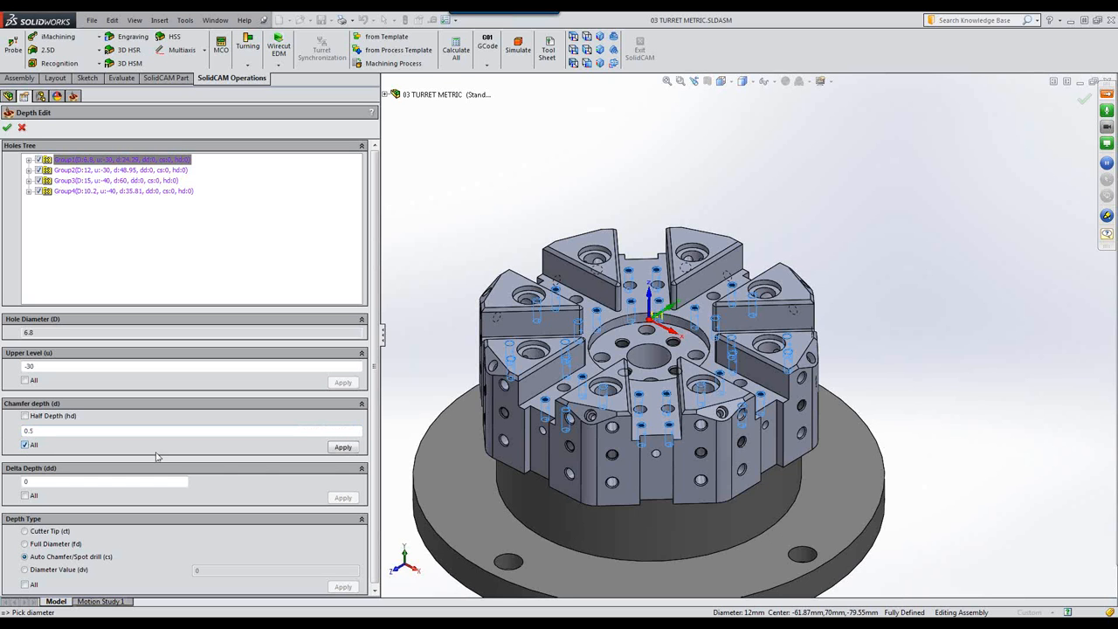
pyautogui.click(340, 449)
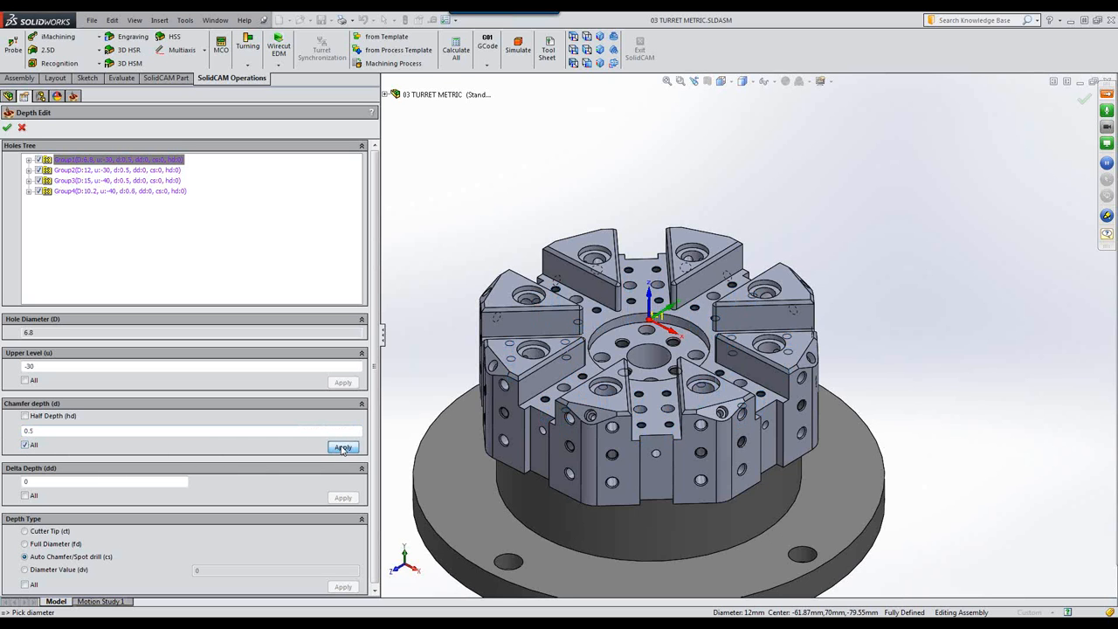
pyautogui.click(7, 128)
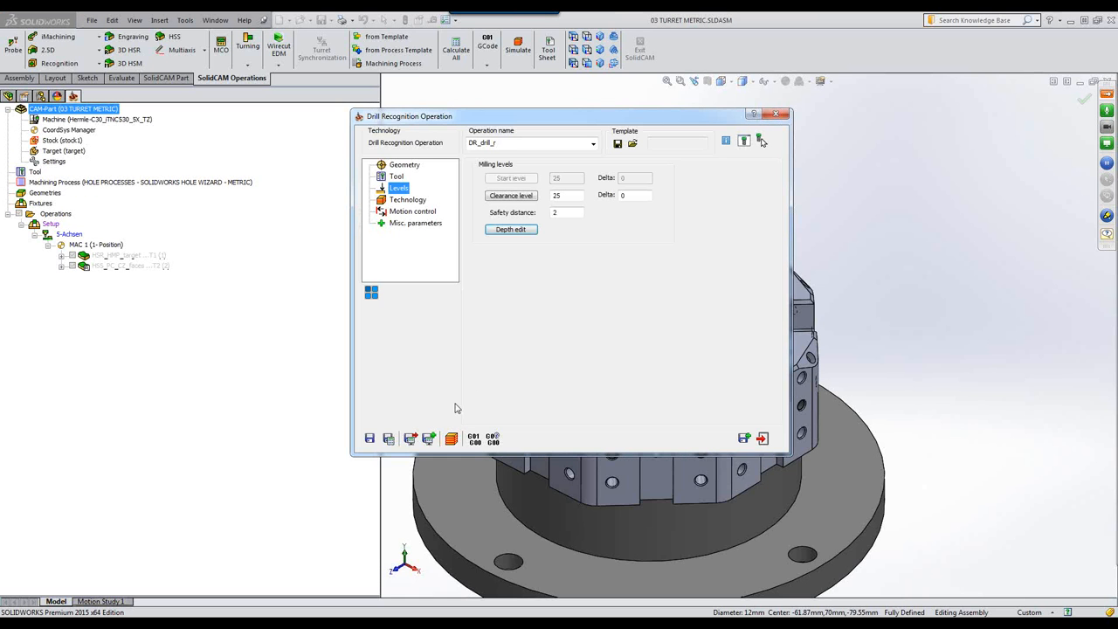
# - Save and calculate the spot drilling operation, and play its simulation in SolidVerify on the turret
pyautogui.click(388, 438)
pyautogui.click(451, 438)
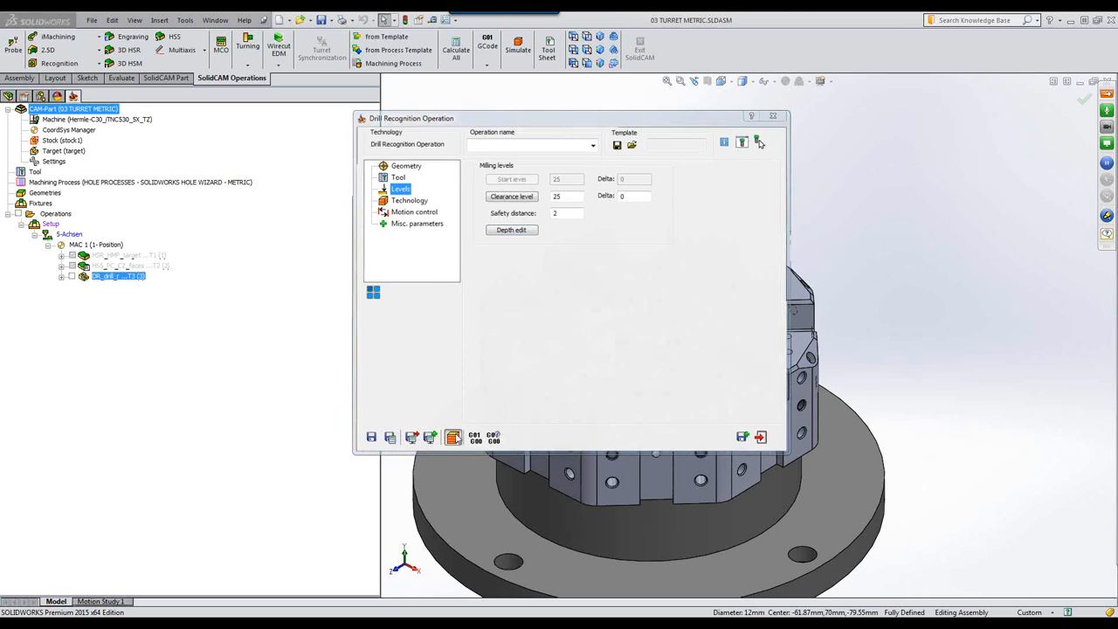
pyautogui.click(486, 156)
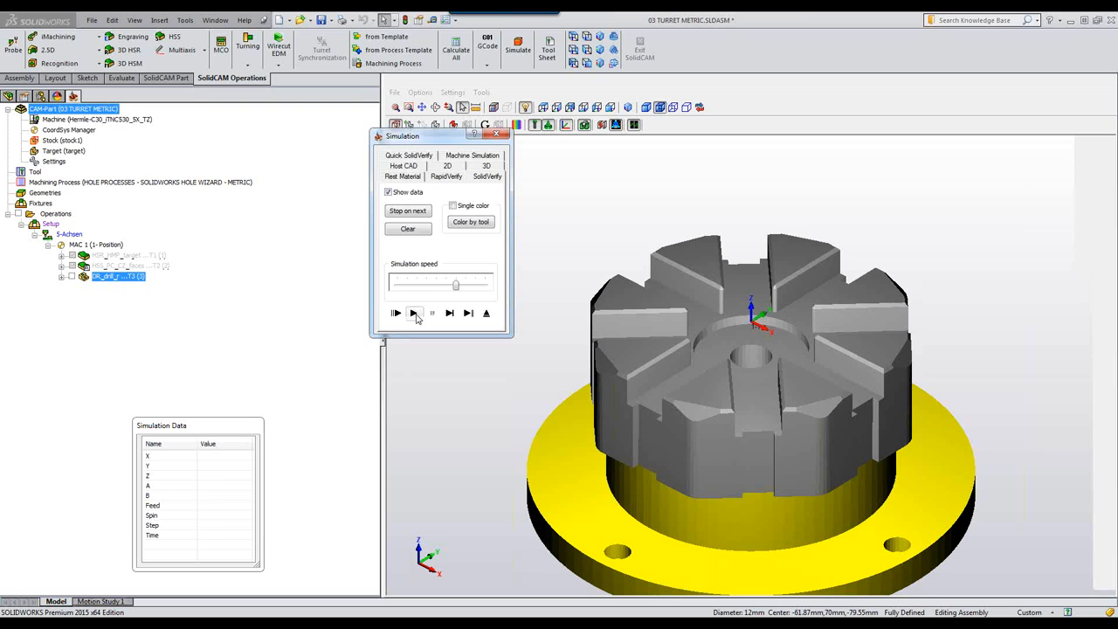
pyautogui.click(414, 314)
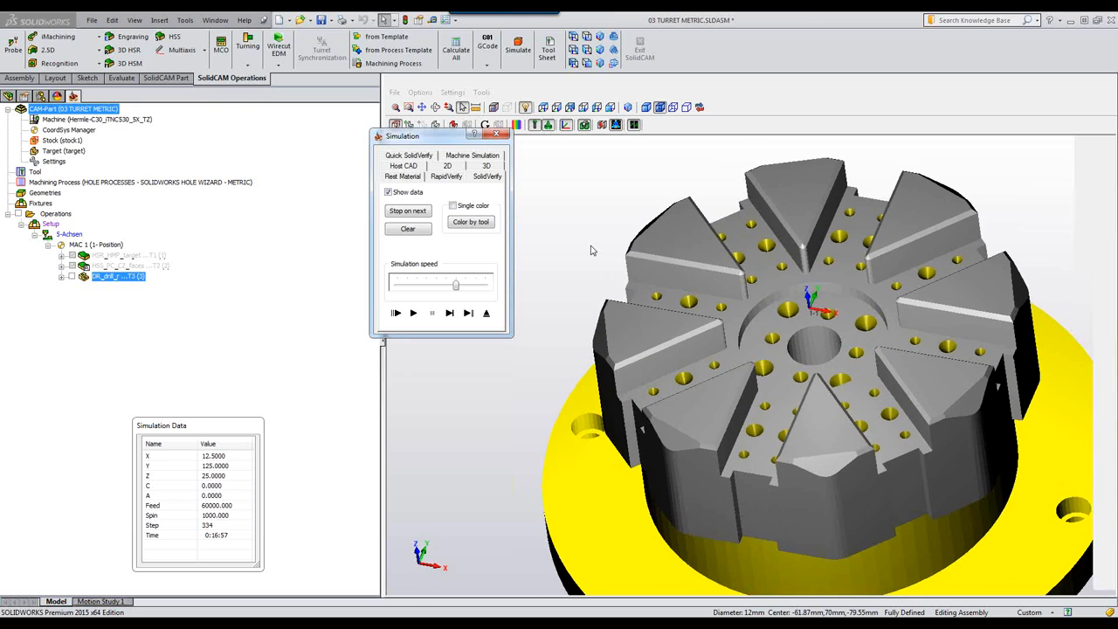
pyautogui.click(489, 315)
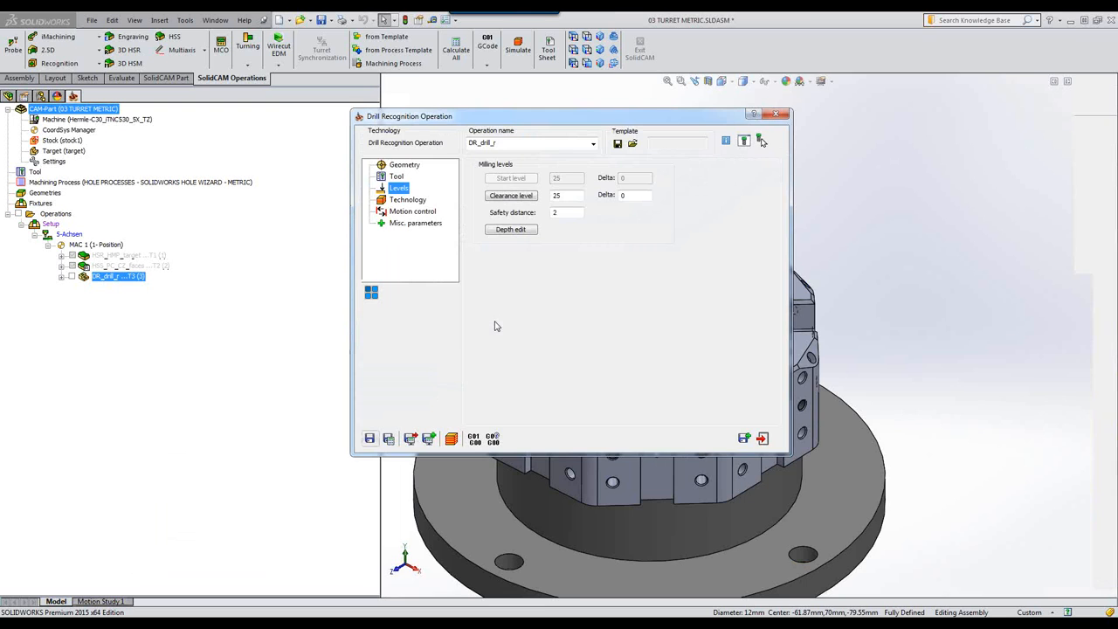
# - Save and copy the spot drilling operation, and start a new drill geometry for the copy
pyautogui.click(743, 437)
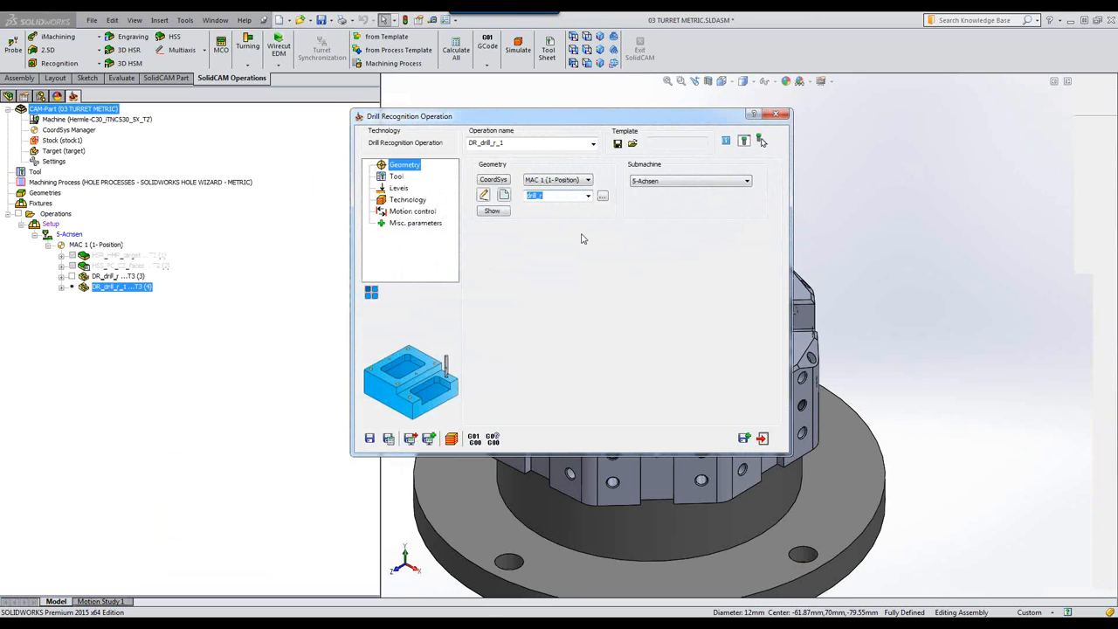
pyautogui.click(505, 196)
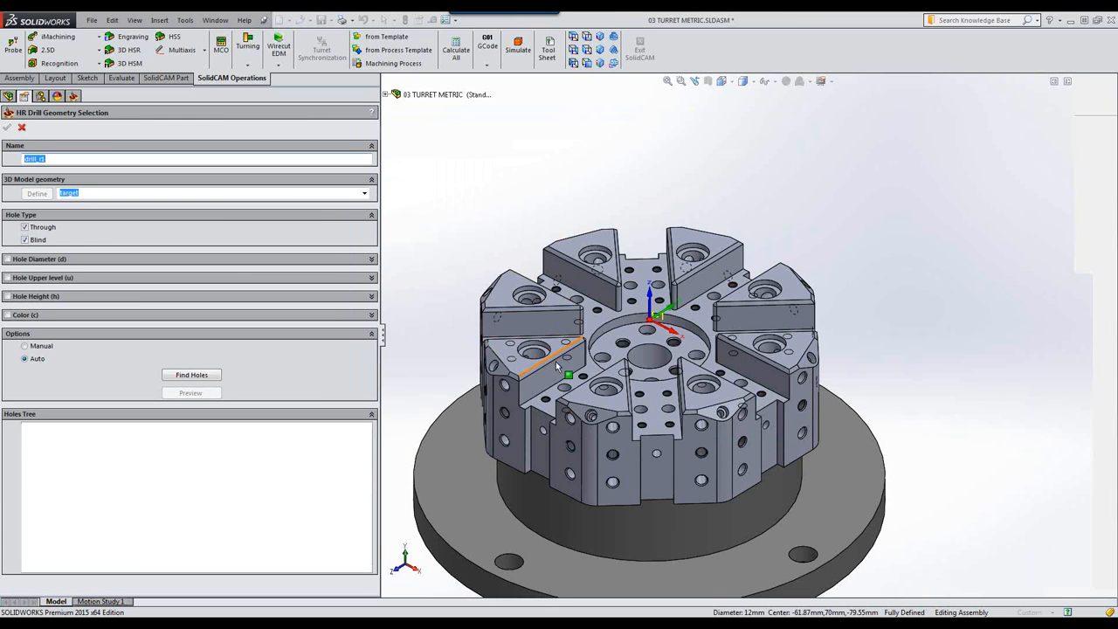
pyautogui.click(563, 393)
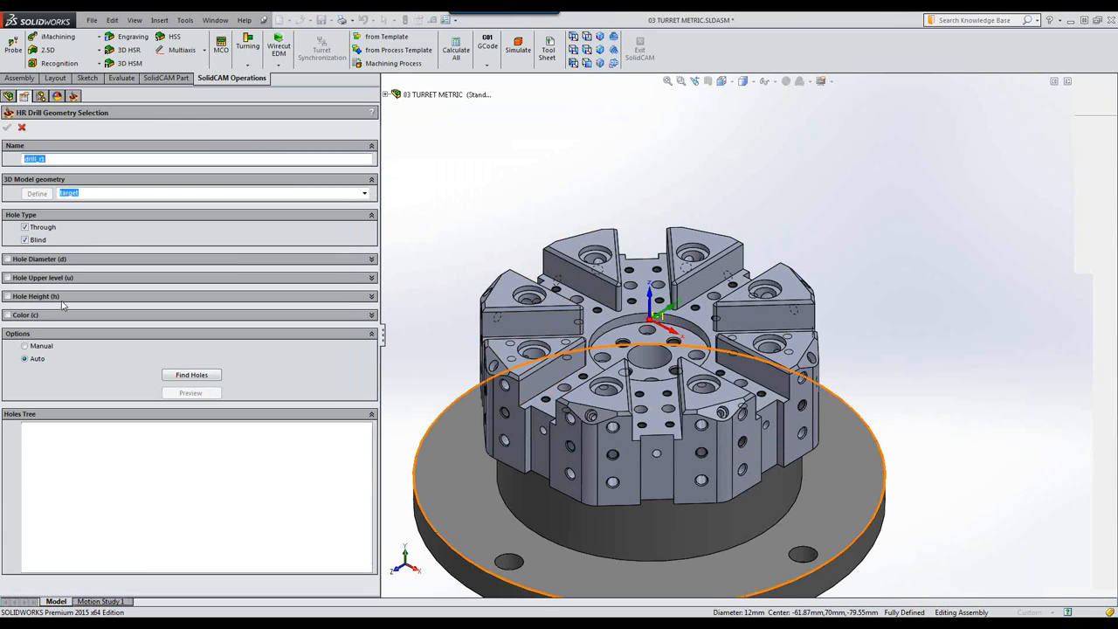
# - Limit the hole diameter to 12 mm by picking a hole on the turret's upper face, find the matching holes and accept the geometry
pyautogui.click(8, 259)
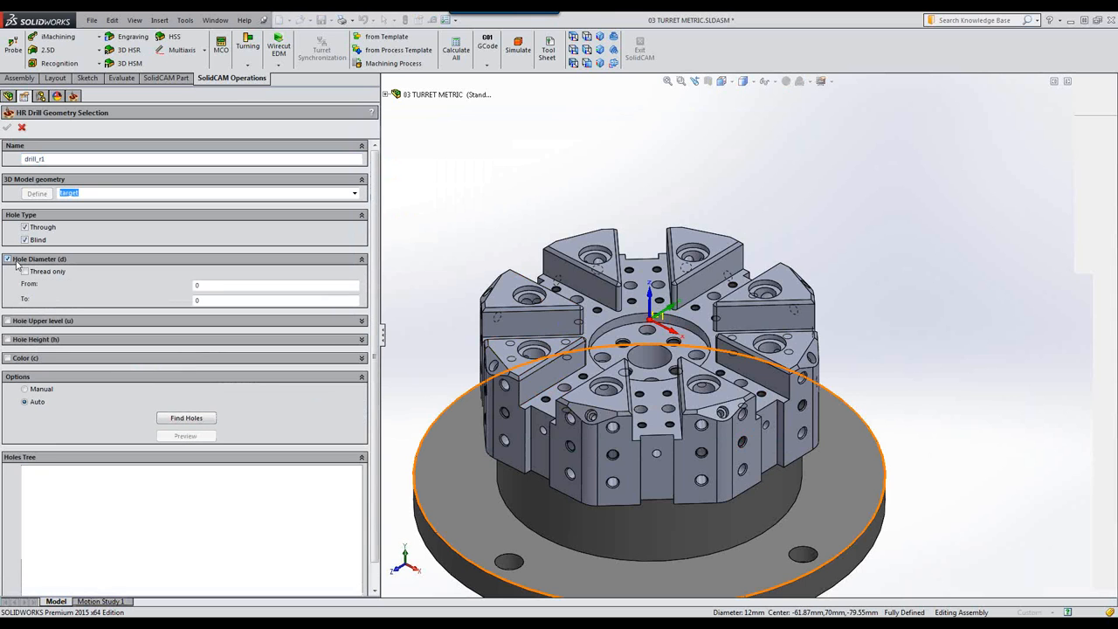
pyautogui.click(231, 285)
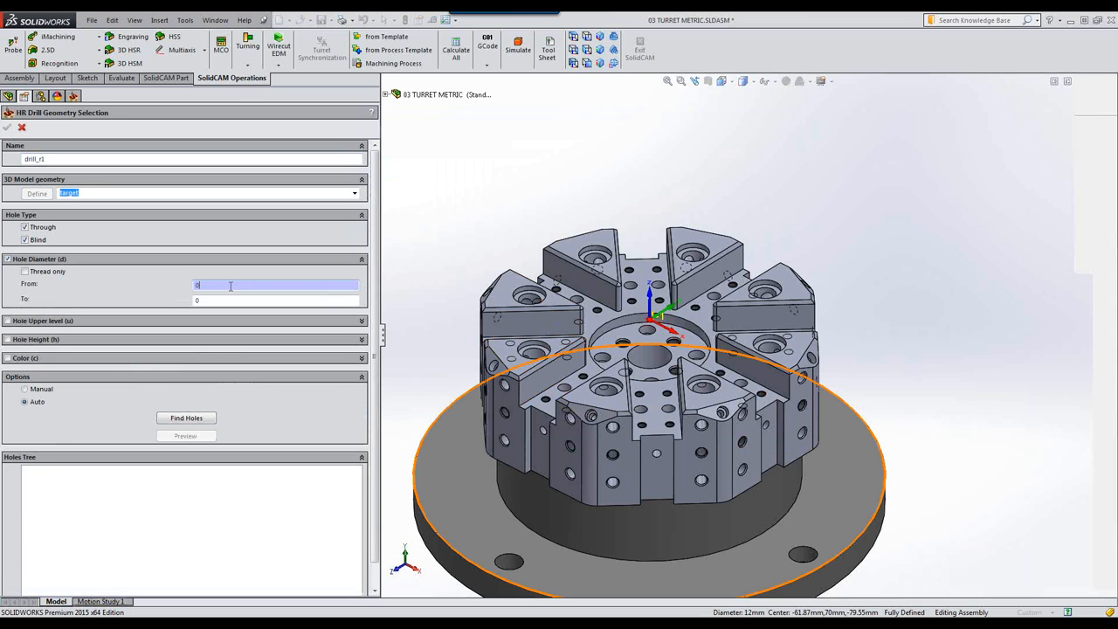
pyautogui.click(565, 389)
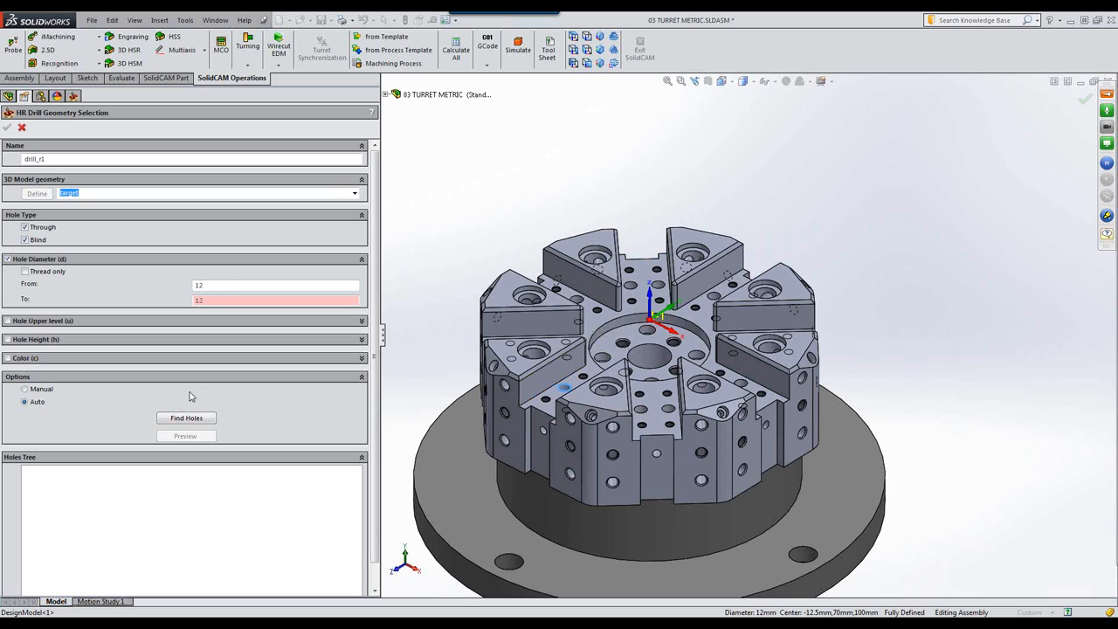
pyautogui.click(210, 418)
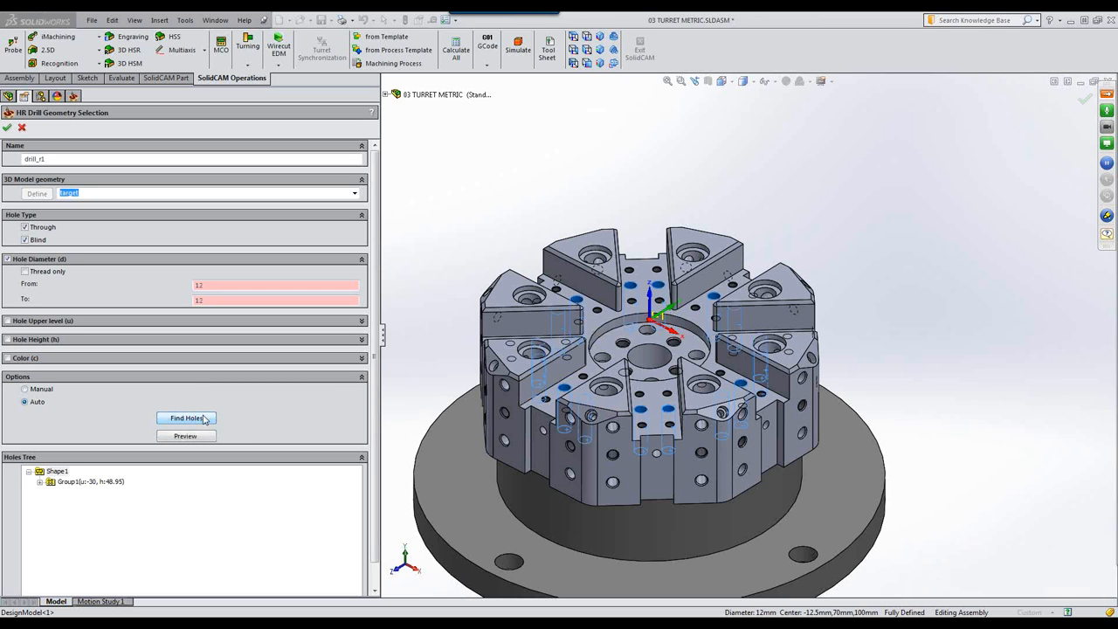
pyautogui.click(7, 128)
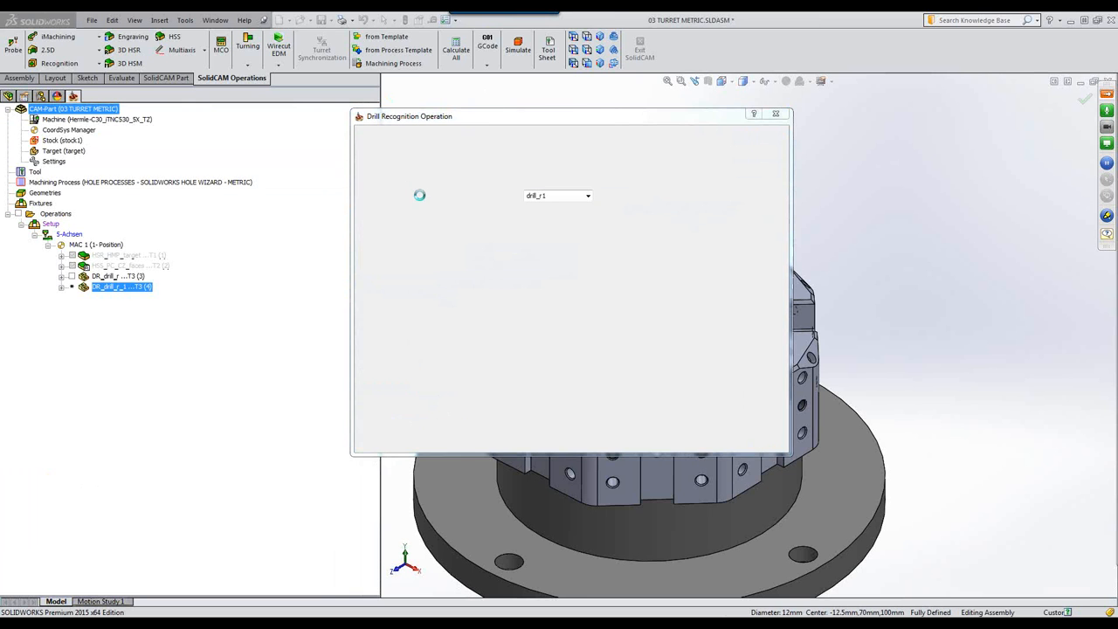
# - Add a new drill with a 12 mm diameter to the tool table and select it for the copied operation
pyautogui.click(397, 177)
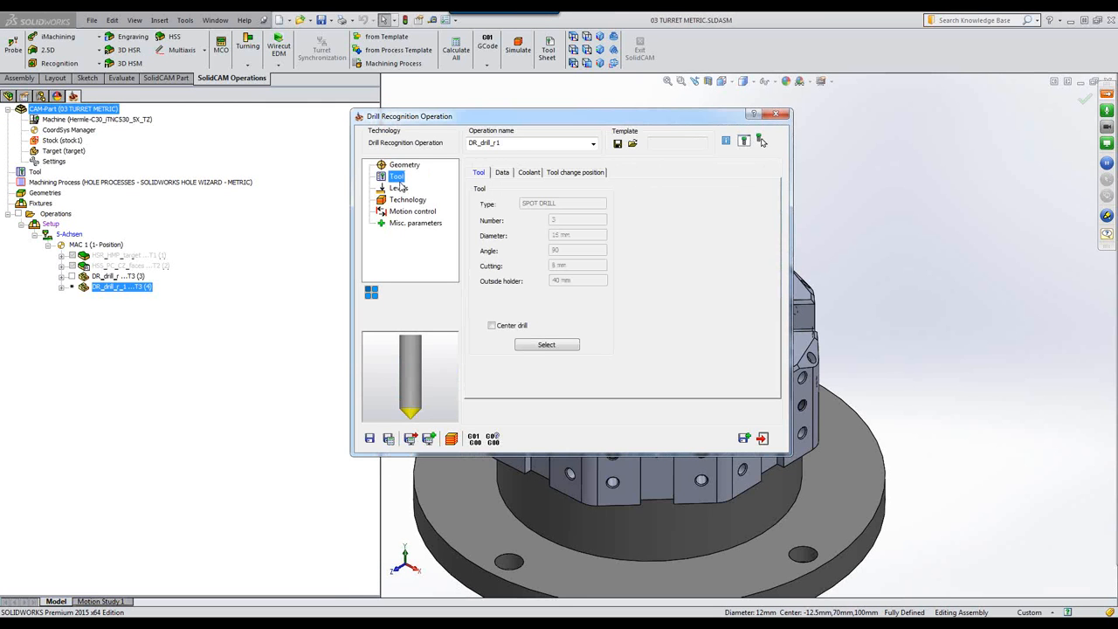
pyautogui.click(546, 344)
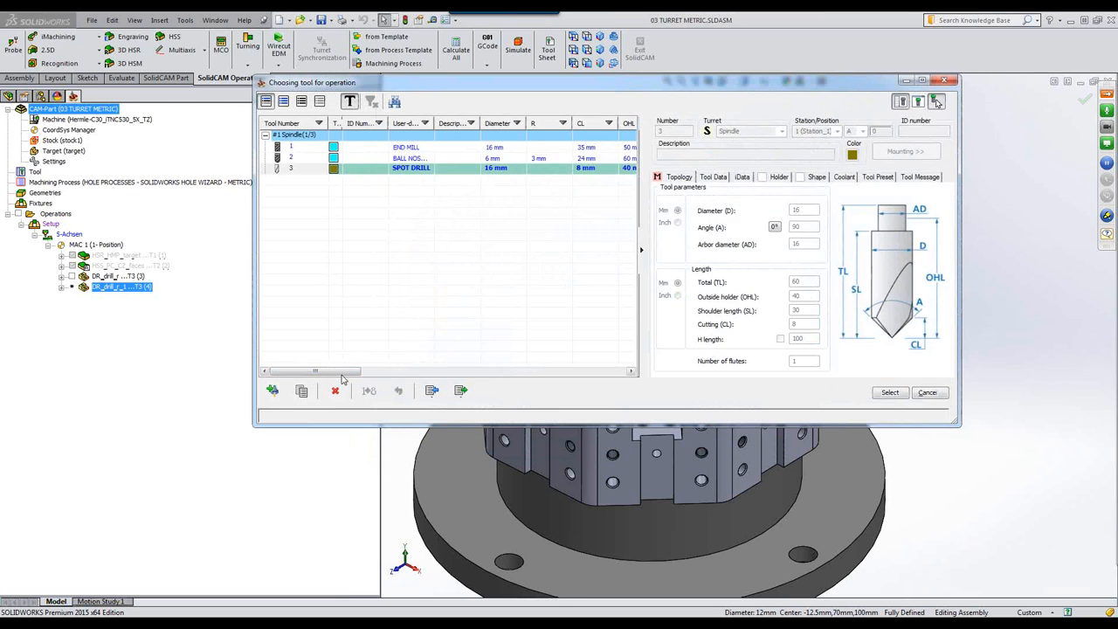
pyautogui.click(273, 391)
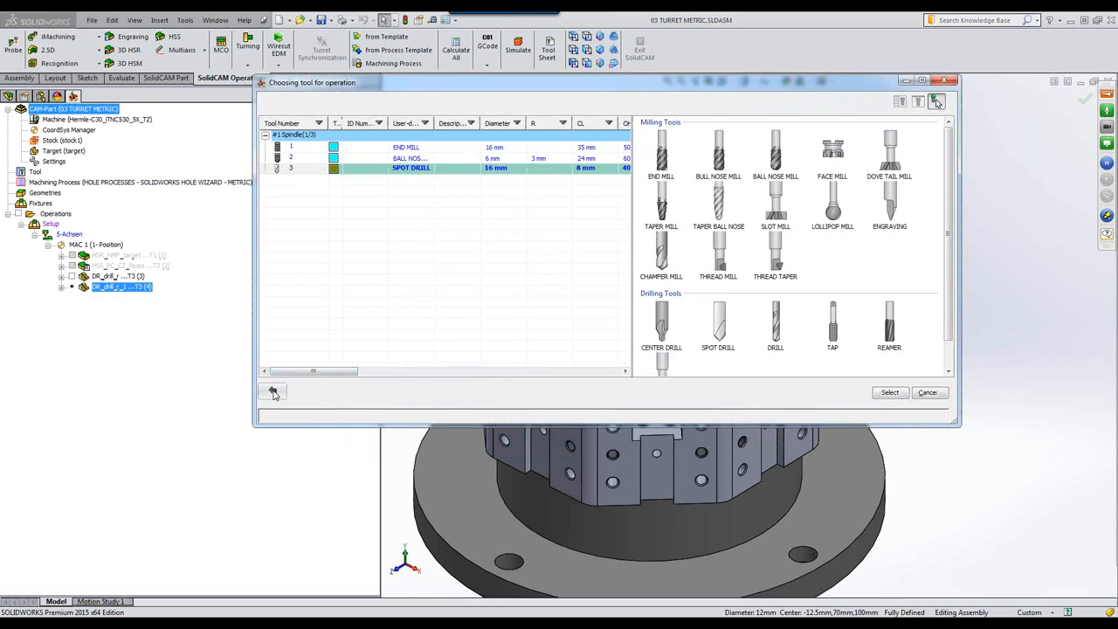
pyautogui.click(772, 350)
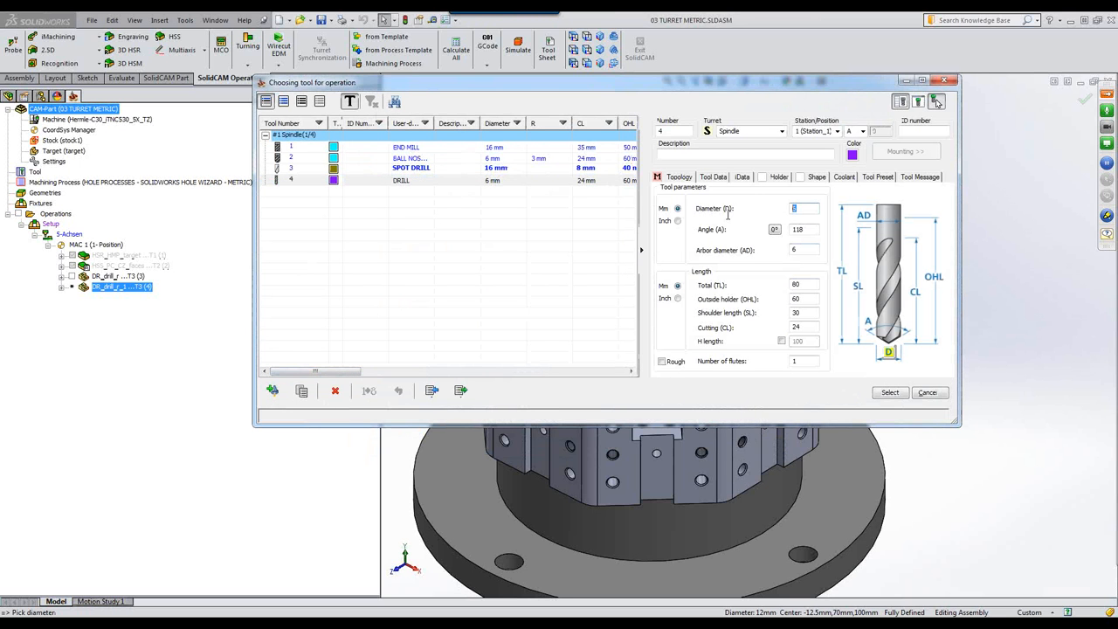
pyautogui.write('12')
pyautogui.click(894, 394)
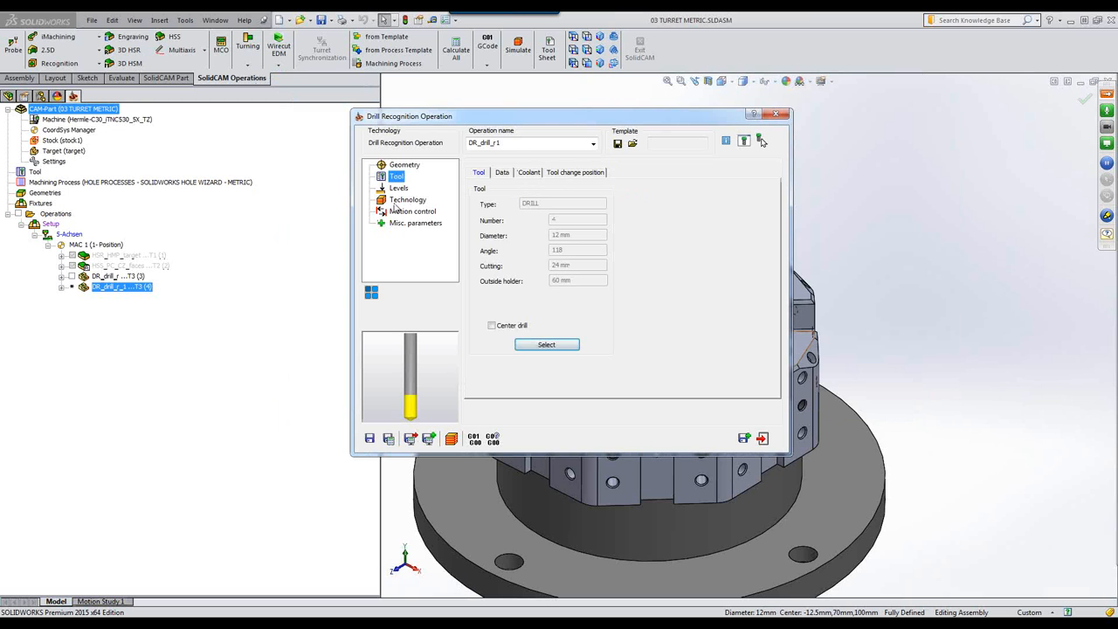
# - Set the step down of the BOHR200 drill cycle to 5 in the operation's technology data
pyautogui.click(407, 200)
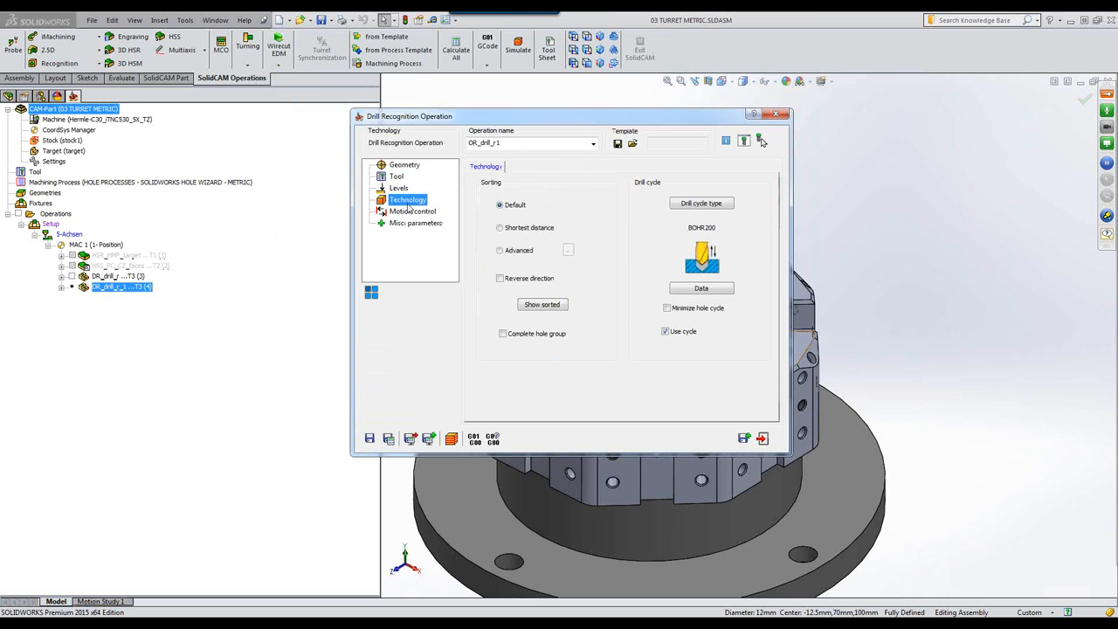
pyautogui.click(702, 289)
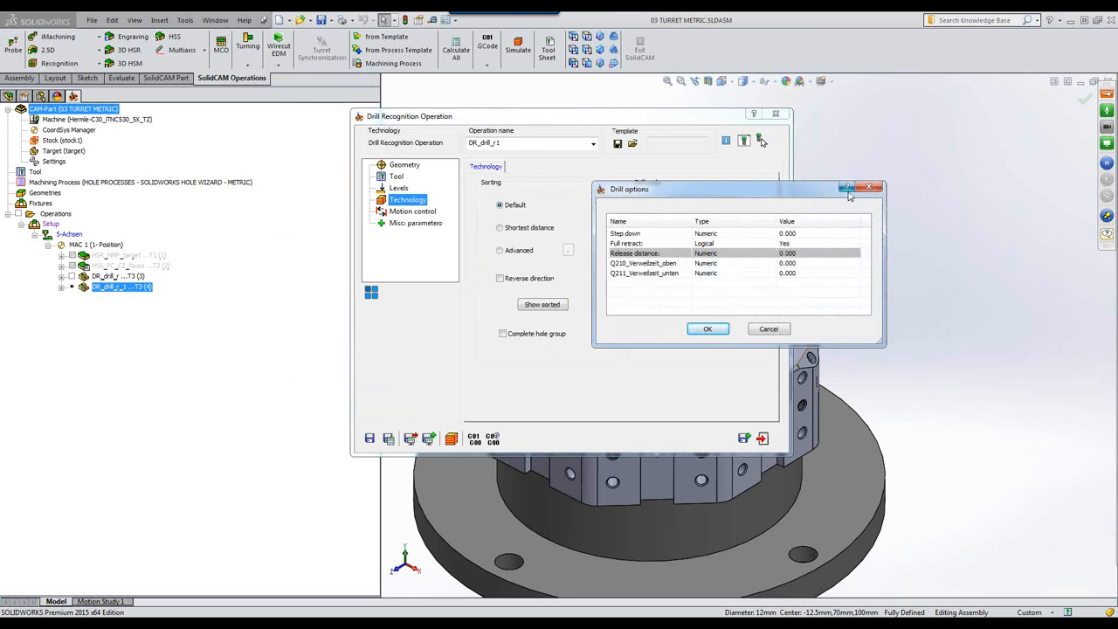
pyautogui.click(791, 233)
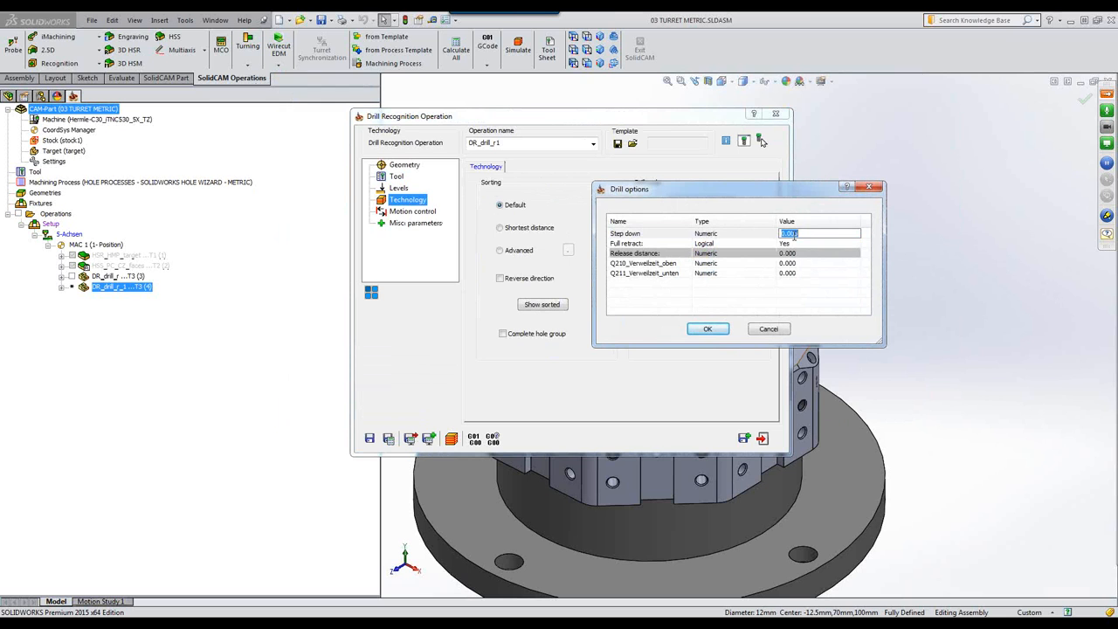
pyautogui.write('5')
pyautogui.click(709, 330)
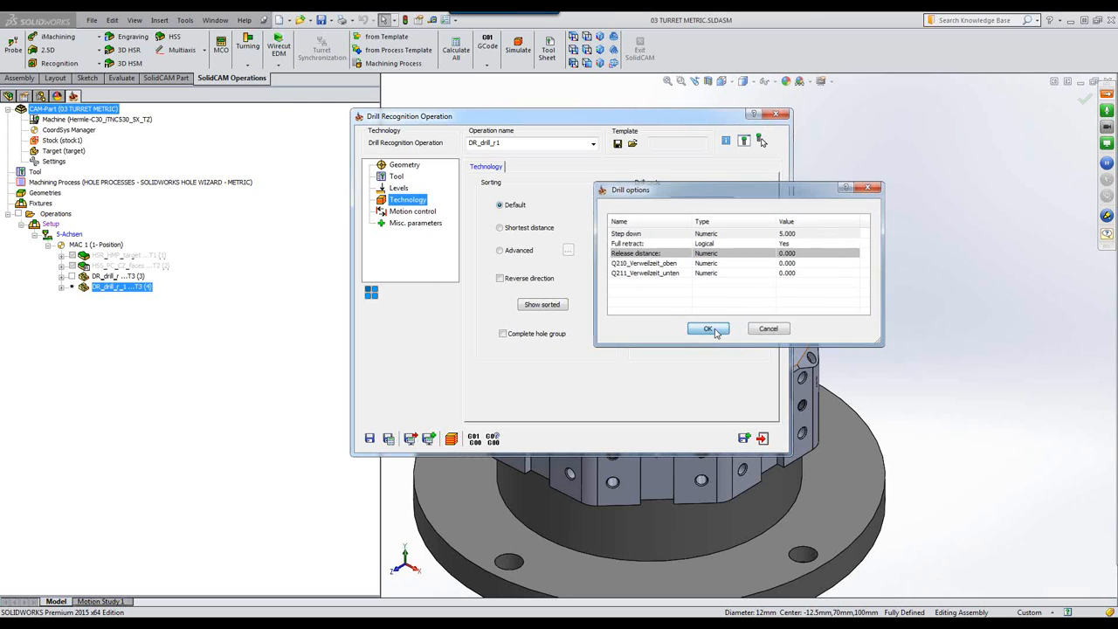
# - Simulate the 12 mm drilling in SolidVerify, inspect the drilled holes up close, and exit the simulation and the operation
pyautogui.click(451, 440)
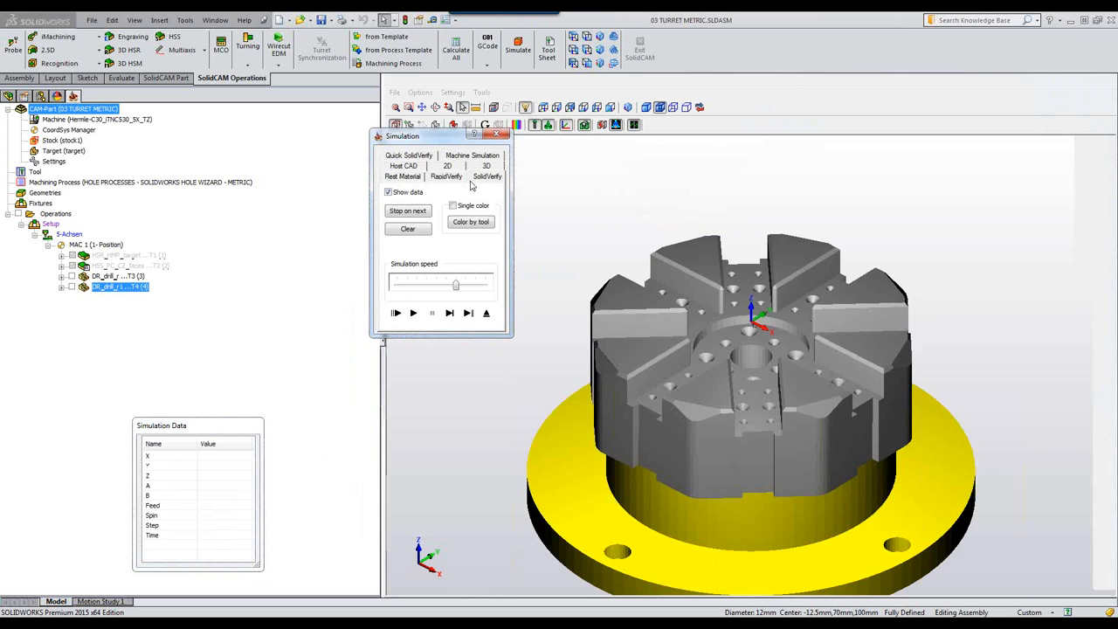
pyautogui.click(413, 318)
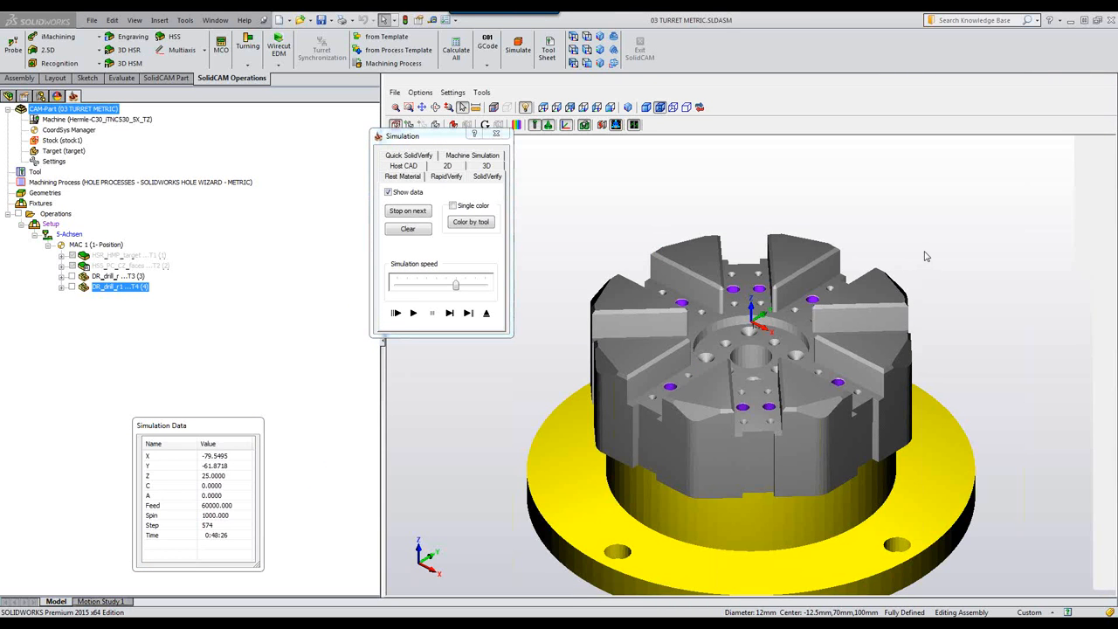
pyautogui.scroll(5, 926, 256)
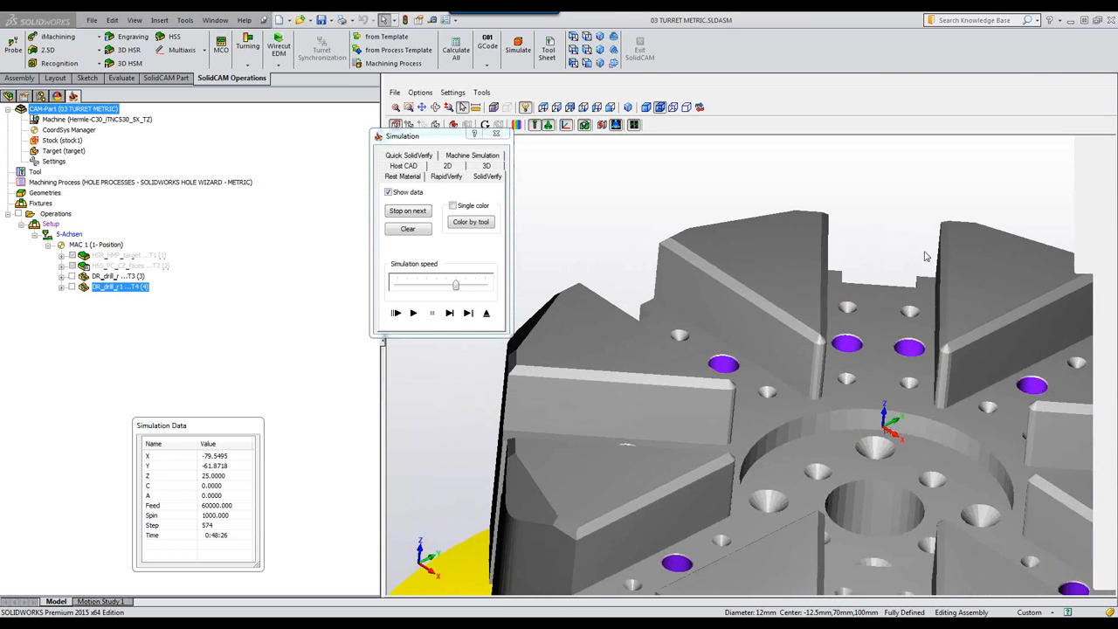
pyautogui.scroll(5, 926, 256)
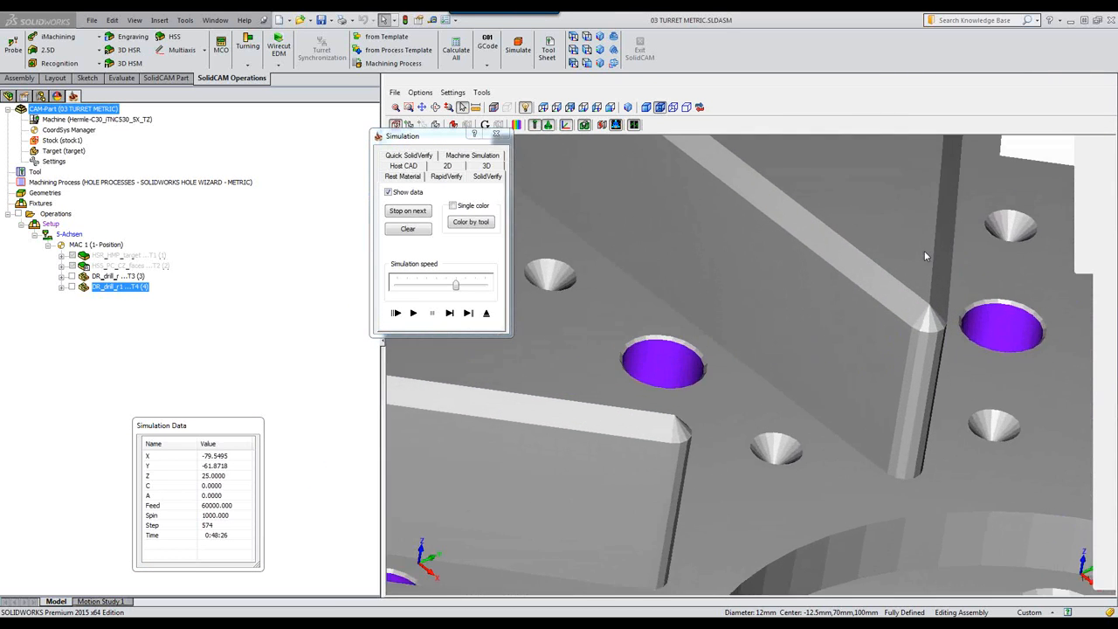
pyautogui.press('Left')
pyautogui.press('Left')
pyautogui.press('Left')
pyautogui.press('Left')
pyautogui.press('Left')
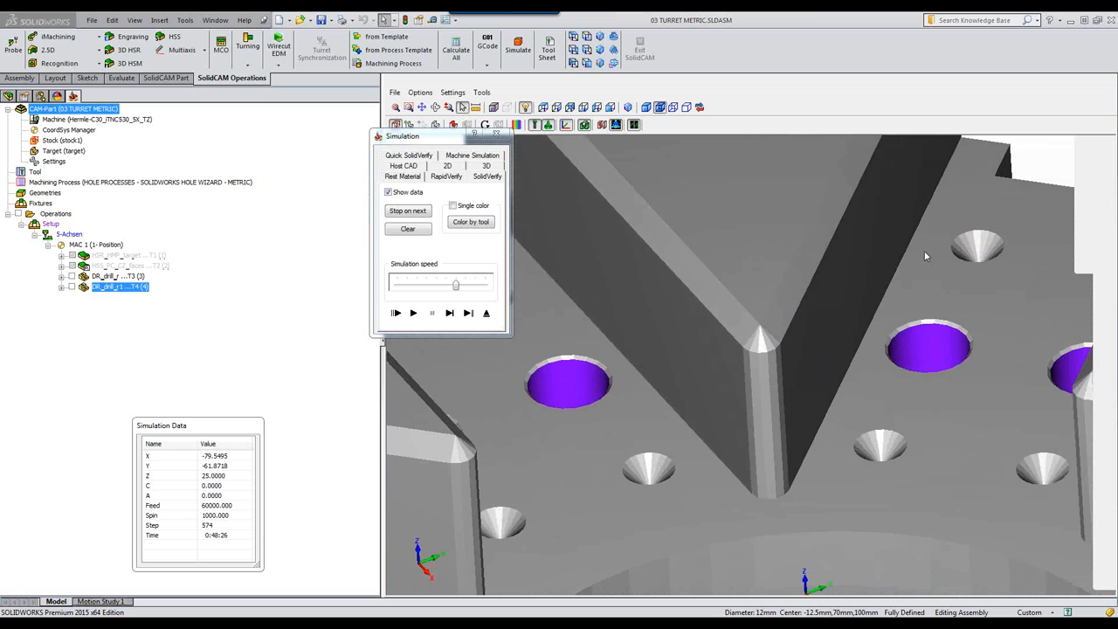
pyautogui.click(486, 313)
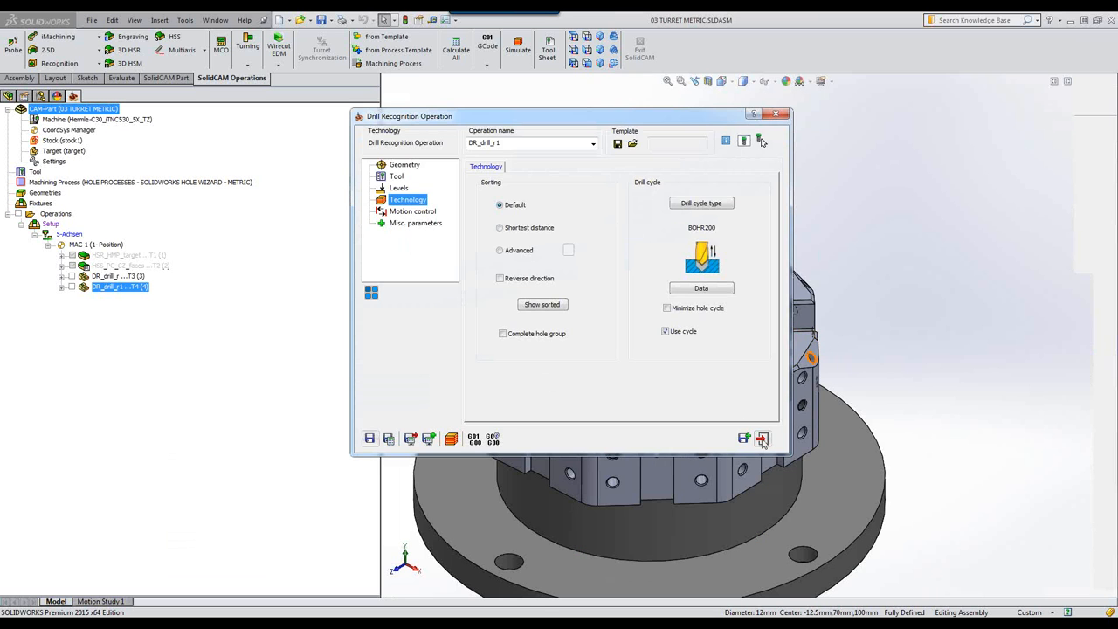
pyautogui.click(761, 437)
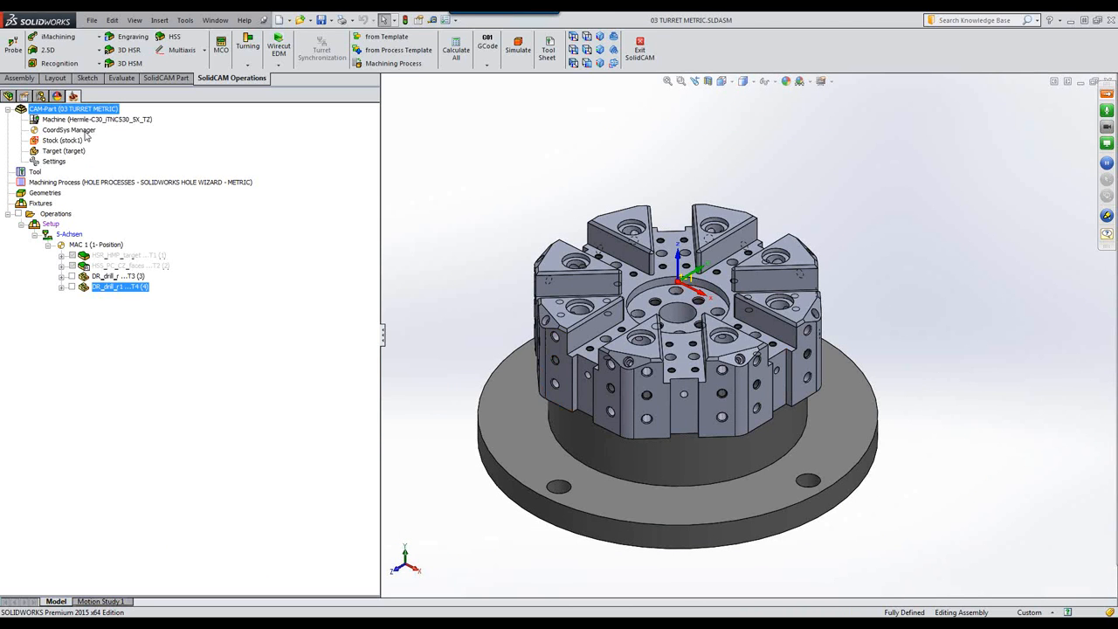
# - Check the turret's coordinate system positions in the CoordSys Manager and close it
pyautogui.click(81, 137)
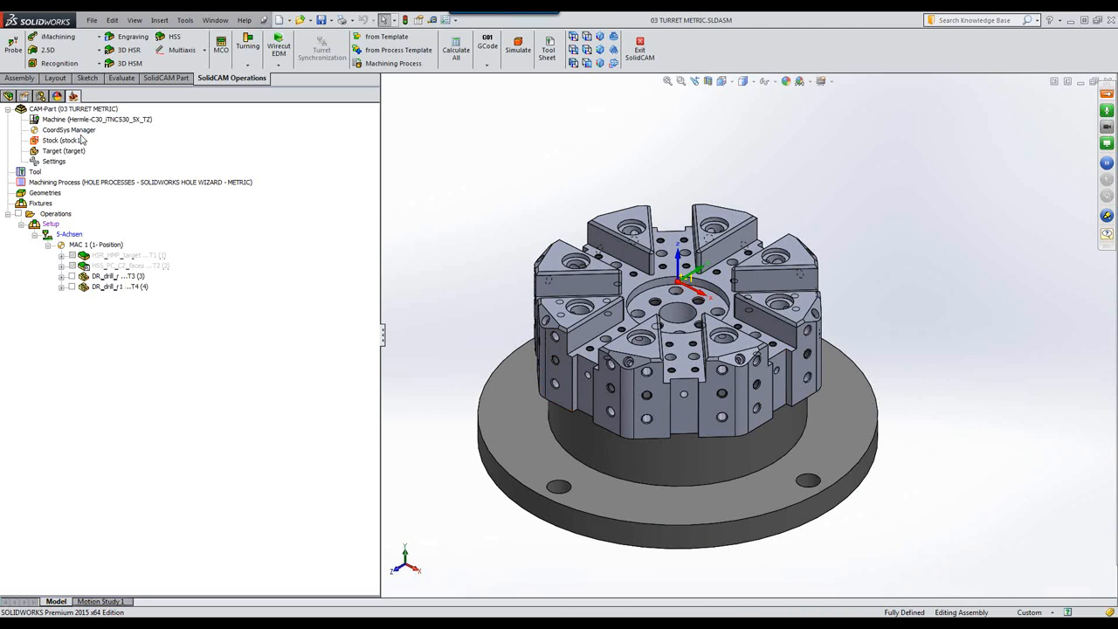
pyautogui.doubleClick(80, 133)
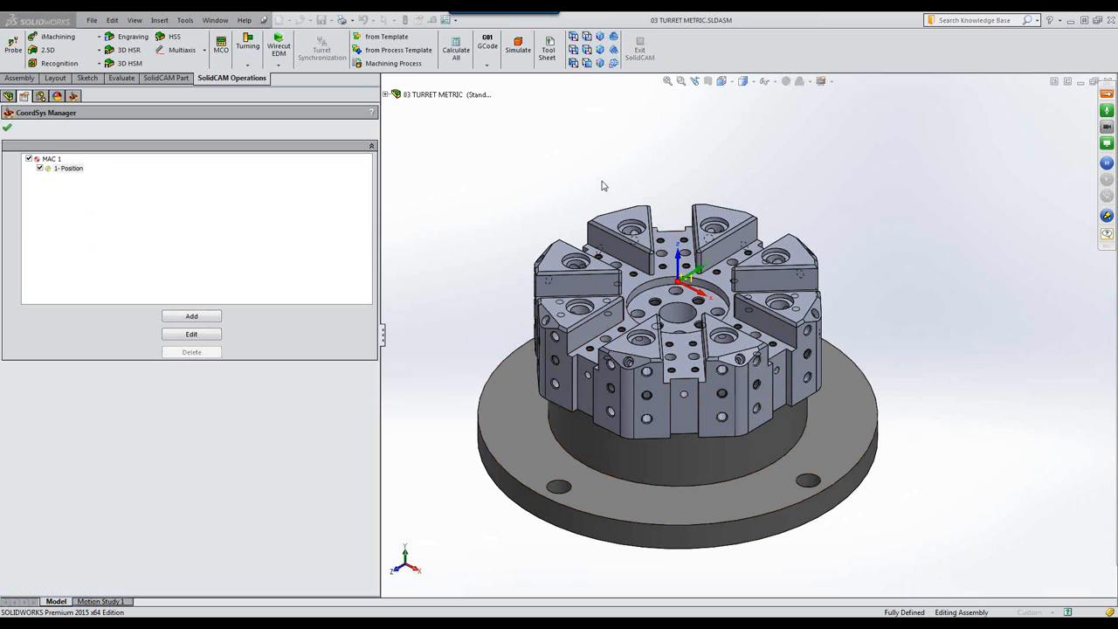
pyautogui.click(7, 128)
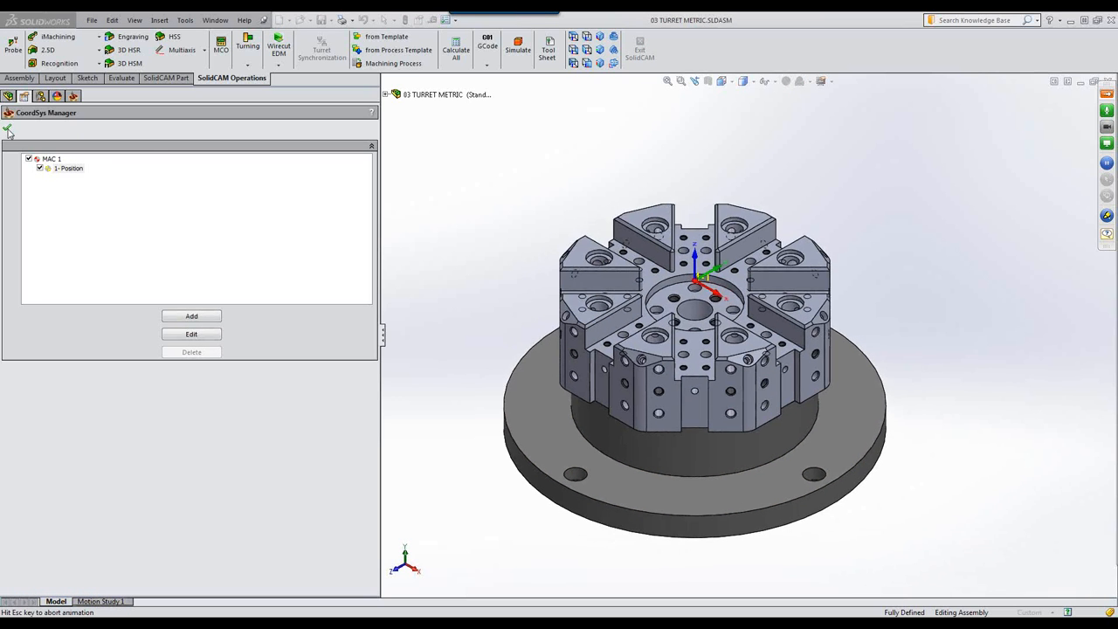
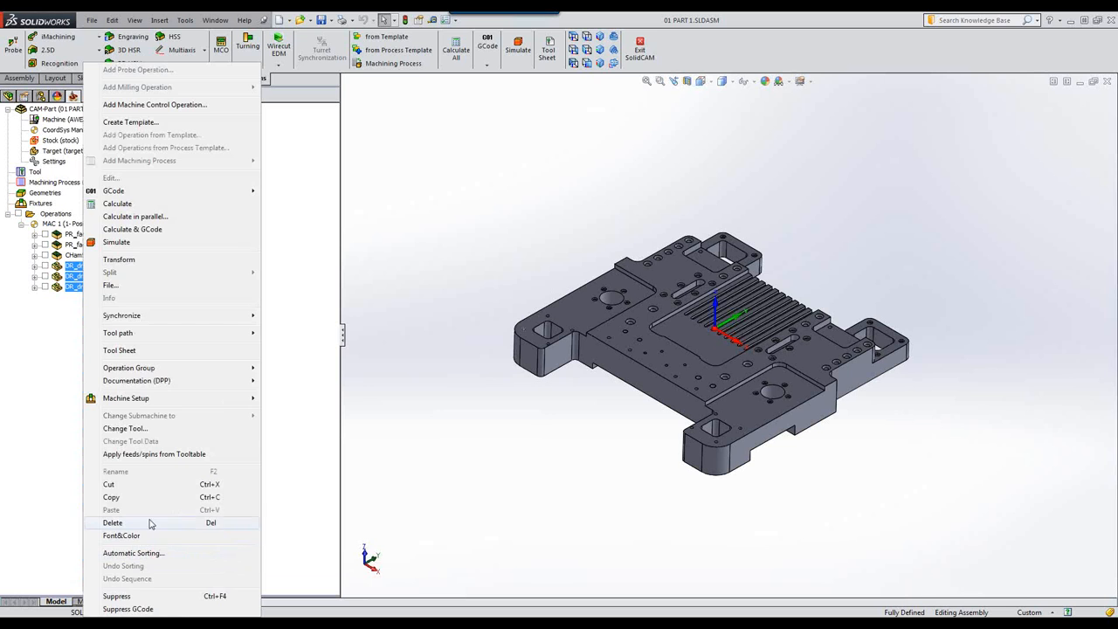
# - Delete the three selected Drill Recognition operations DR_drill_r, DR_drill_r1 and DR_drill_r2 from 01 PART 1
pyautogui.click(151, 523)
pyautogui.click(647, 184)
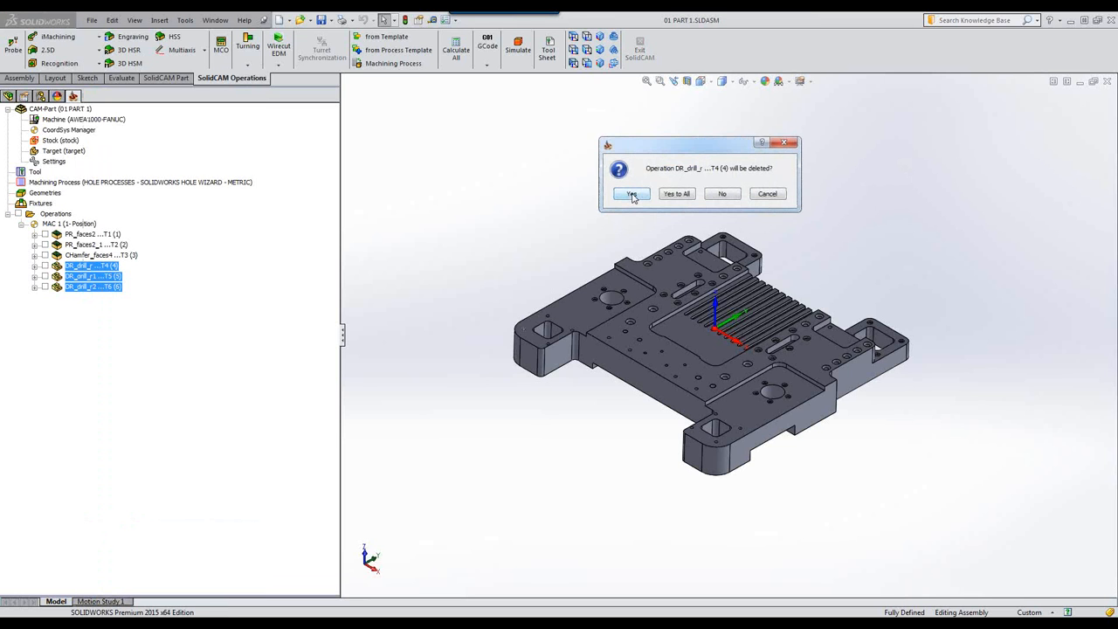
pyautogui.click(680, 194)
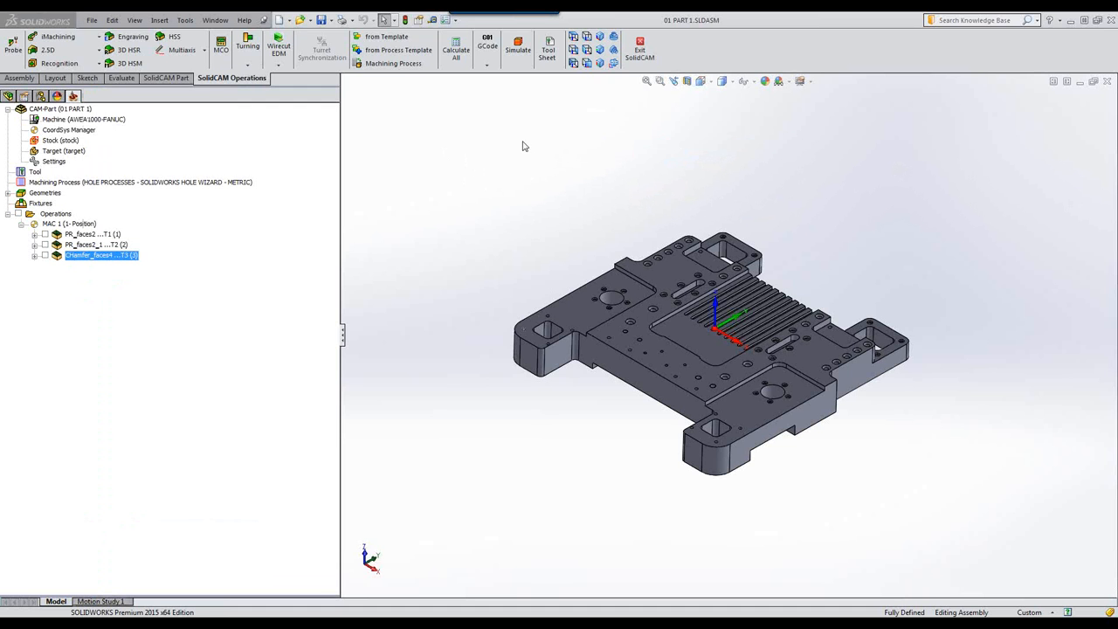
# - Clean up the CAM-Part 01 PART 1 with all cleanup options selected, including unused geometries, fixtures and tools
pyautogui.rightClick(68, 110)
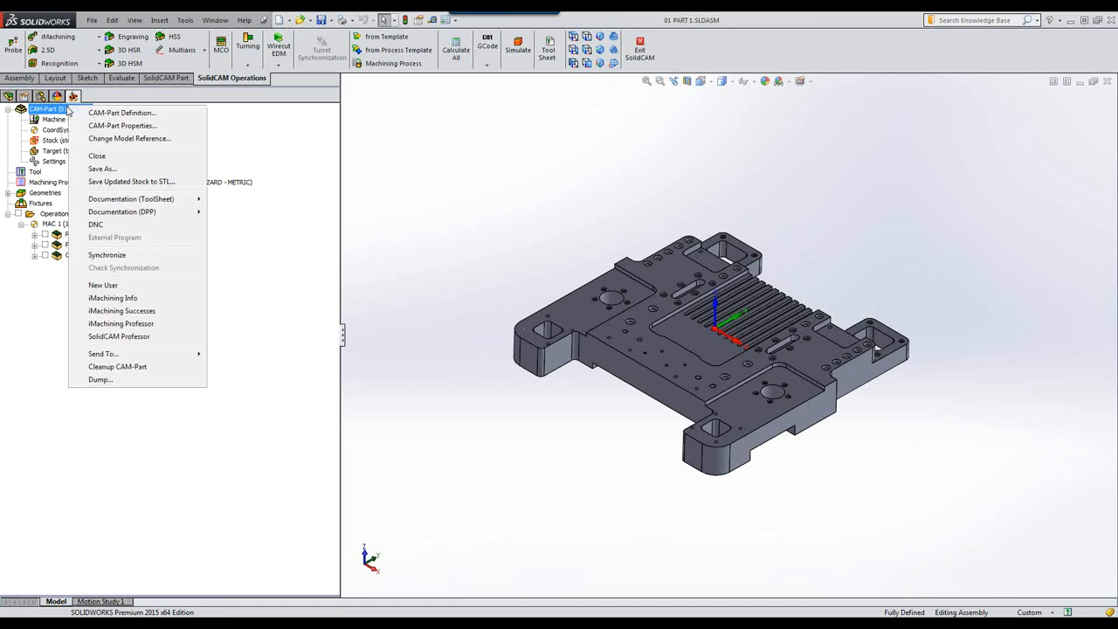
pyautogui.click(127, 366)
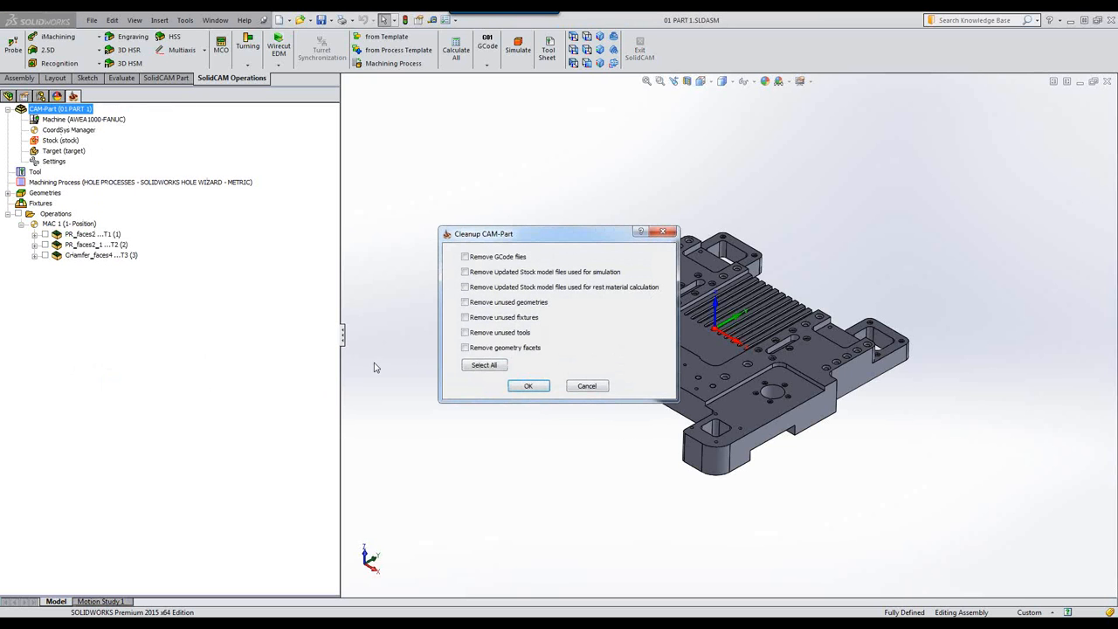
pyautogui.click(482, 367)
pyautogui.click(529, 386)
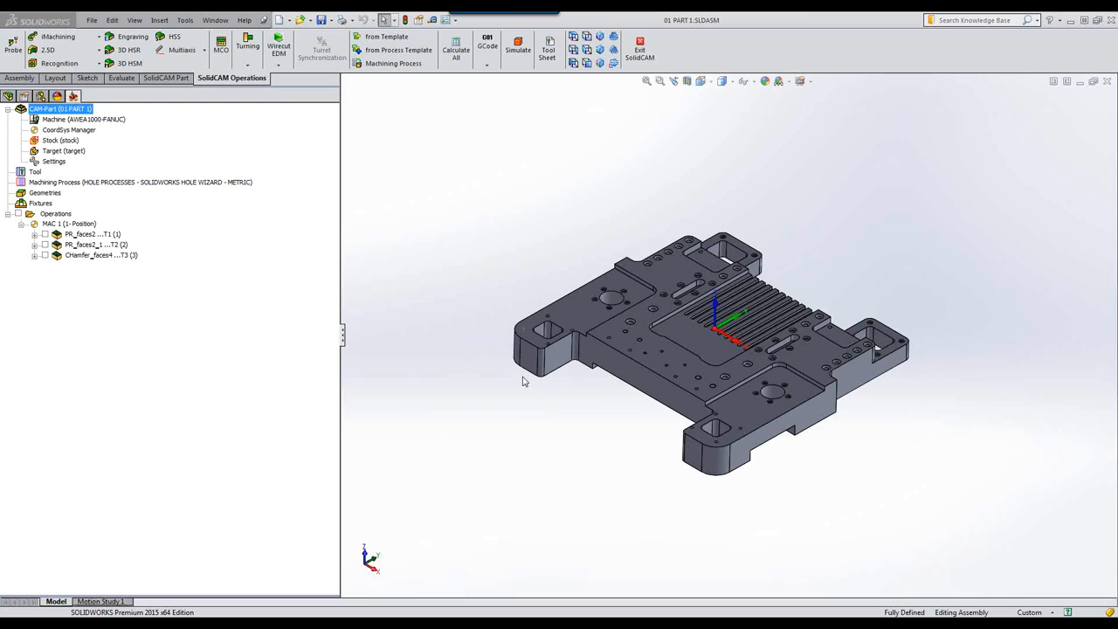
# - Run Holes Recognition + Technology on the part's operations using the SHR database
pyautogui.rightClick(52, 216)
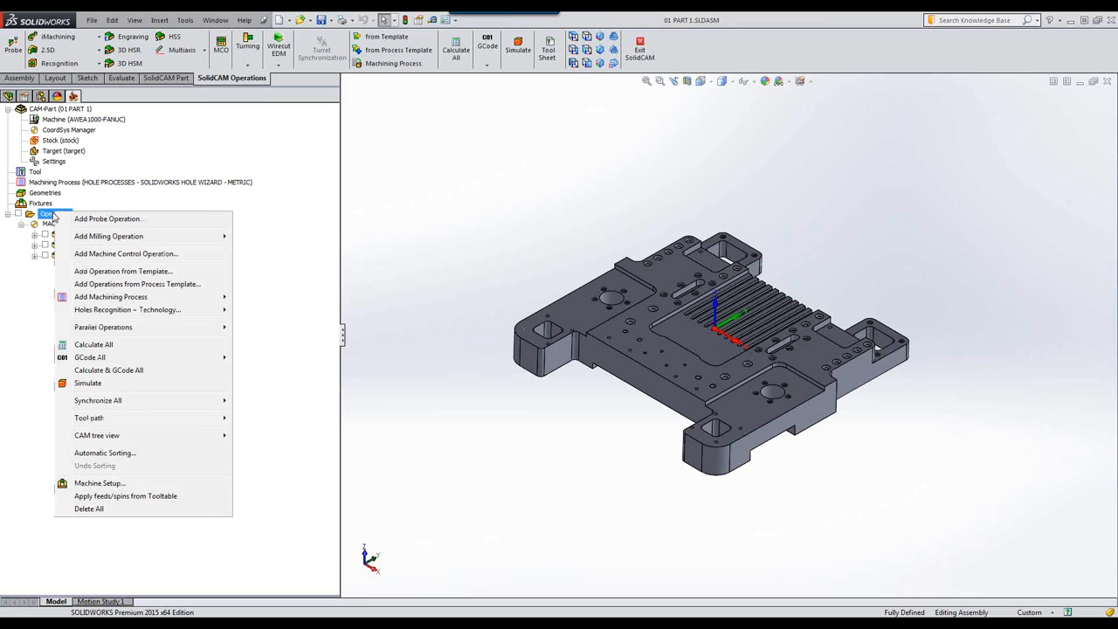
pyautogui.moveTo(95, 312)
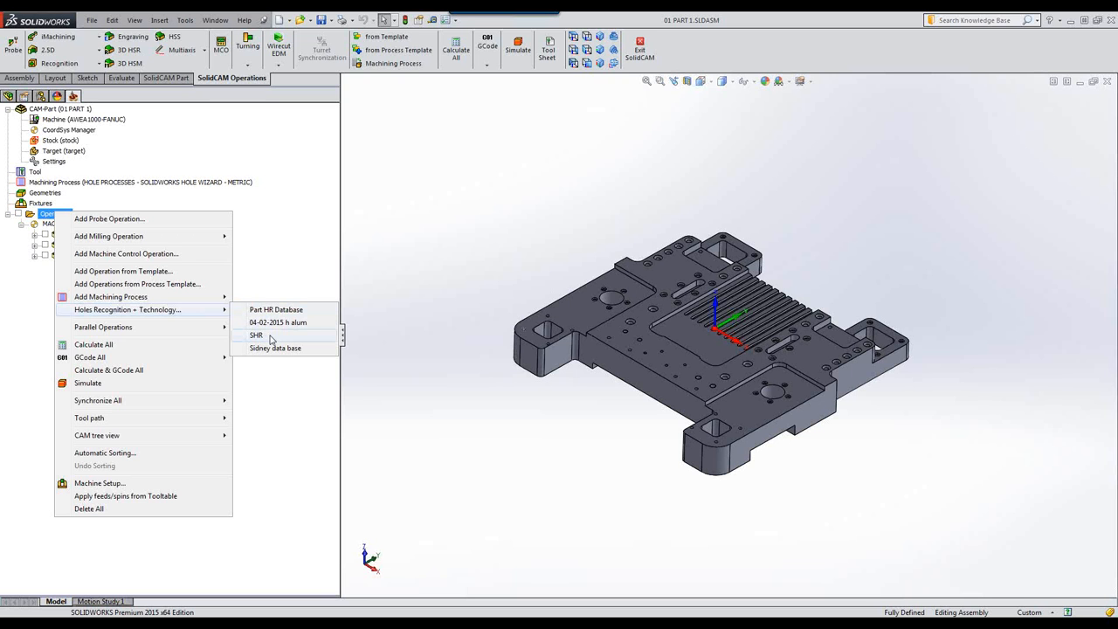
pyautogui.click(258, 335)
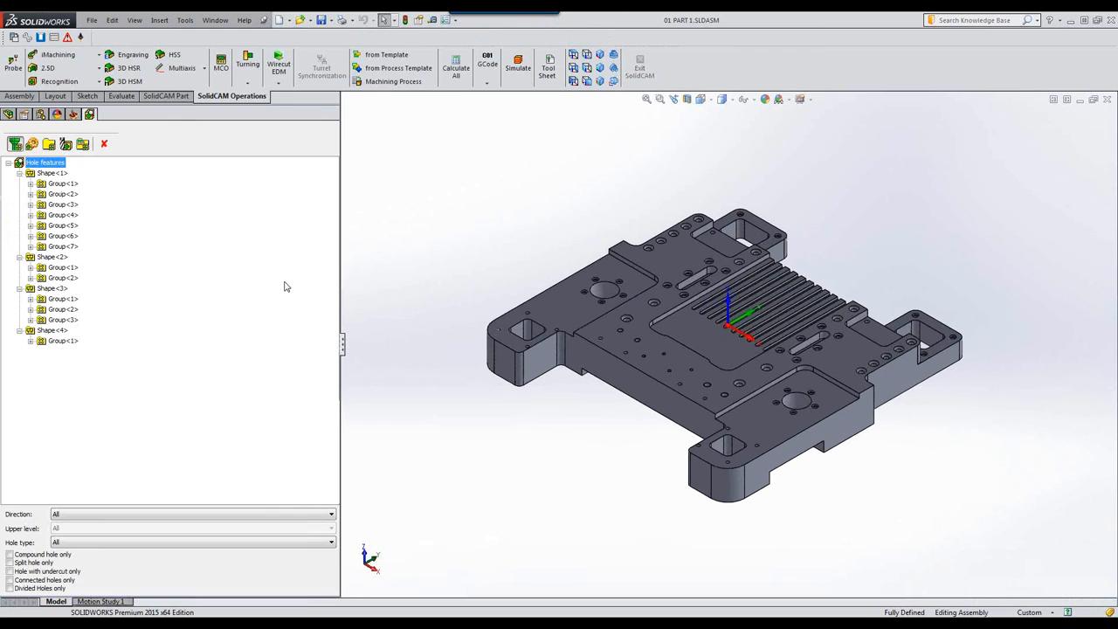
# - Examine which holes on the plate belong to the recognized hole features Shape<1> to Shape<4> and to Group<1> of Shape<1>
pyautogui.rightClick(39, 164)
pyautogui.click(71, 168)
pyautogui.click(41, 173)
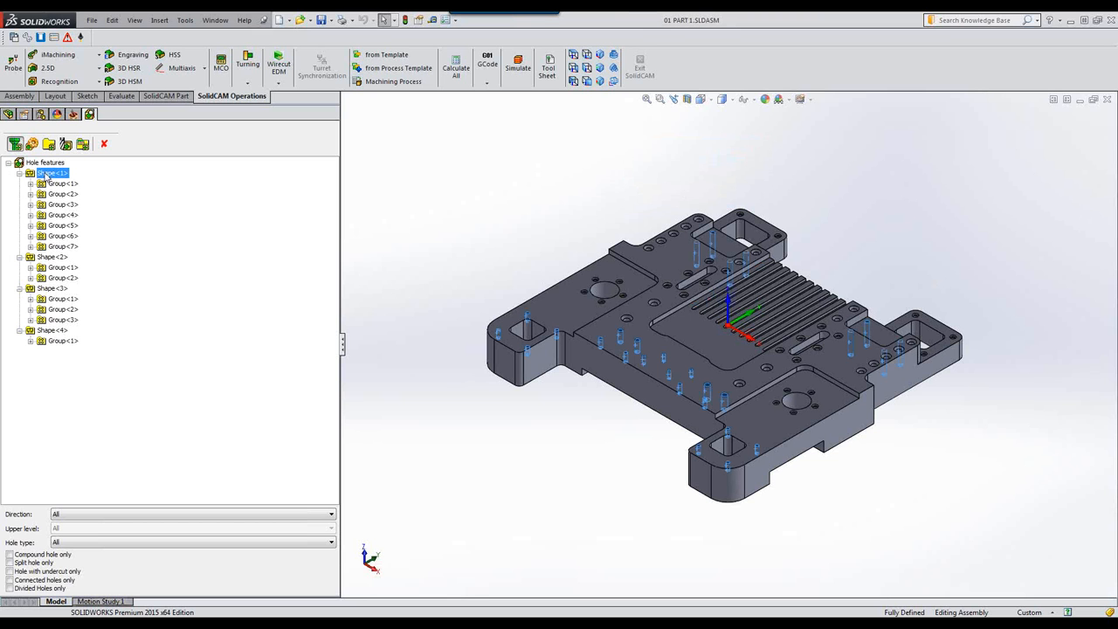
pyautogui.click(51, 258)
pyautogui.click(53, 289)
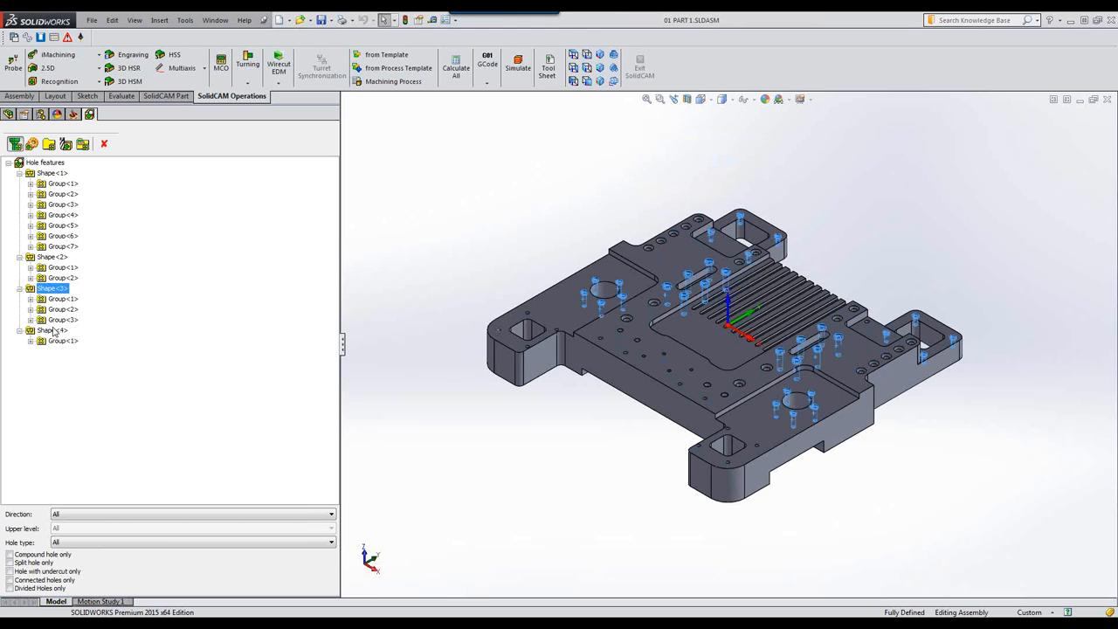
pyautogui.click(52, 332)
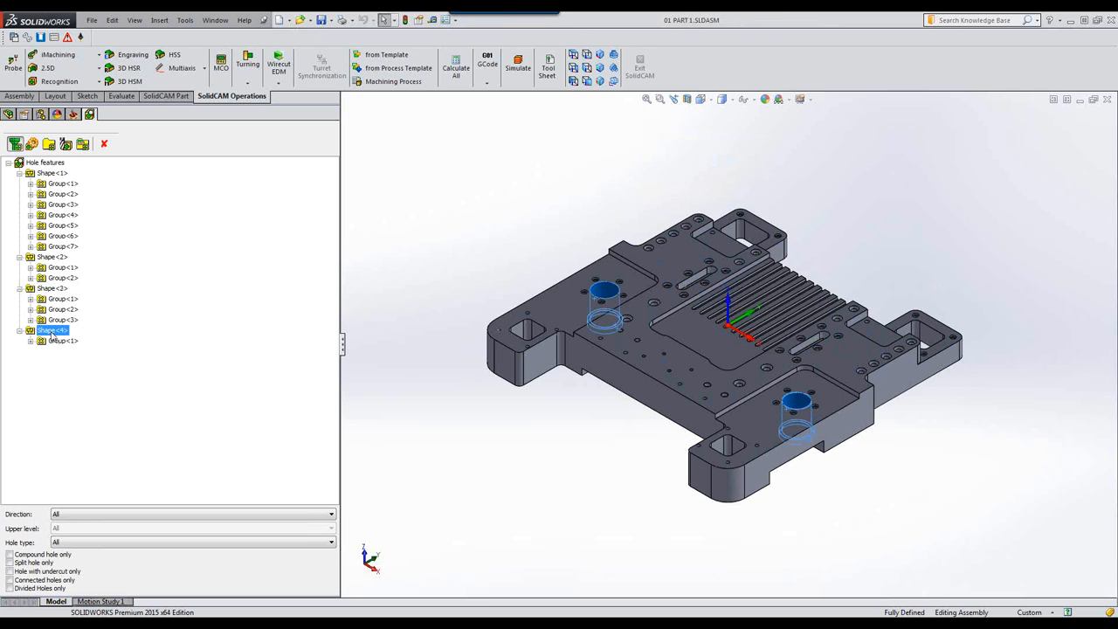
pyautogui.click(63, 185)
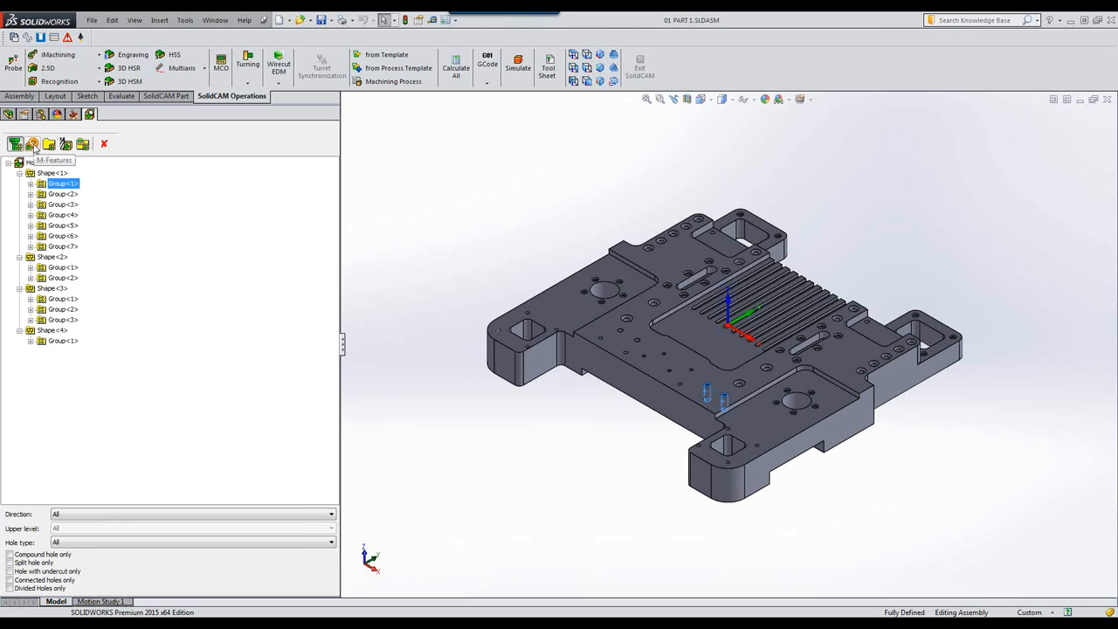
# - Generate the M-Features and review the machining segments of Shape<1>, Shape<2> and Shape<3>
pyautogui.click(32, 145)
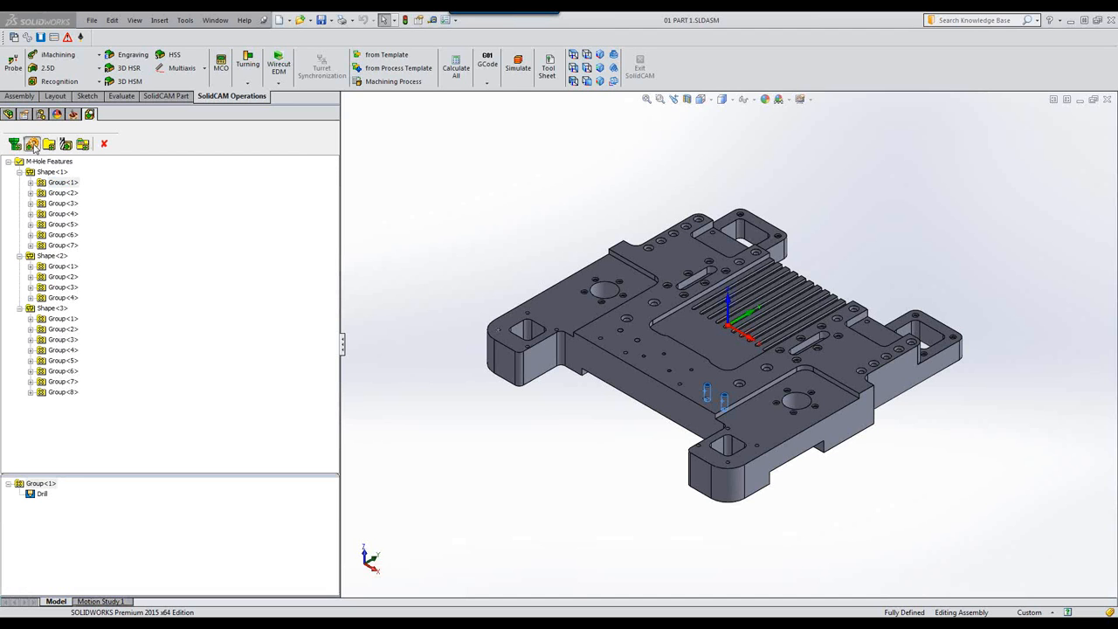
pyautogui.click(53, 172)
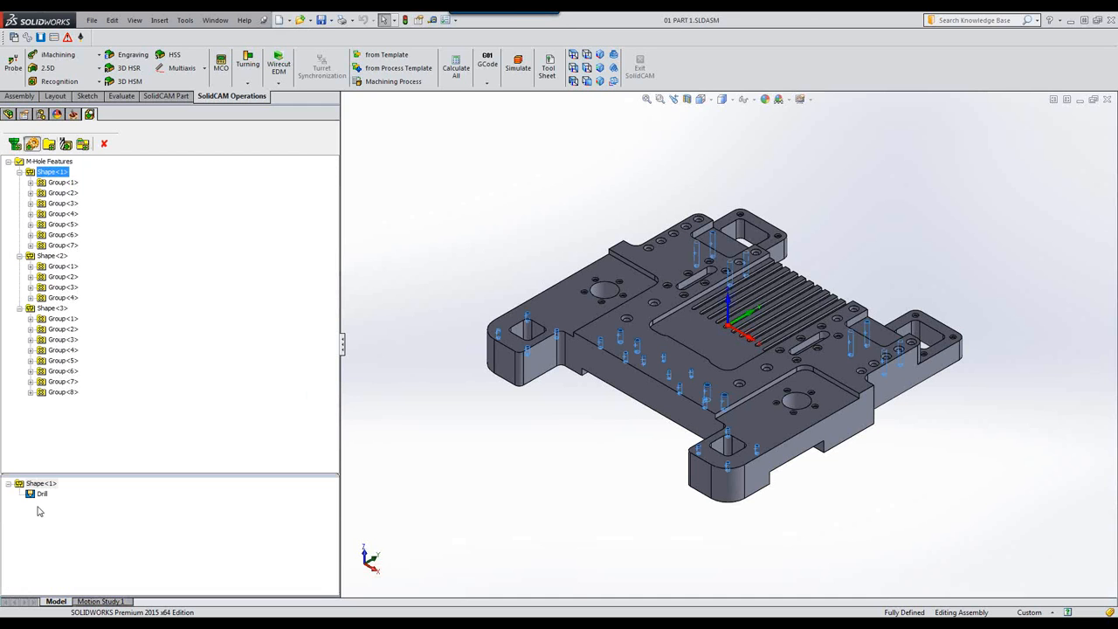
pyautogui.click(53, 256)
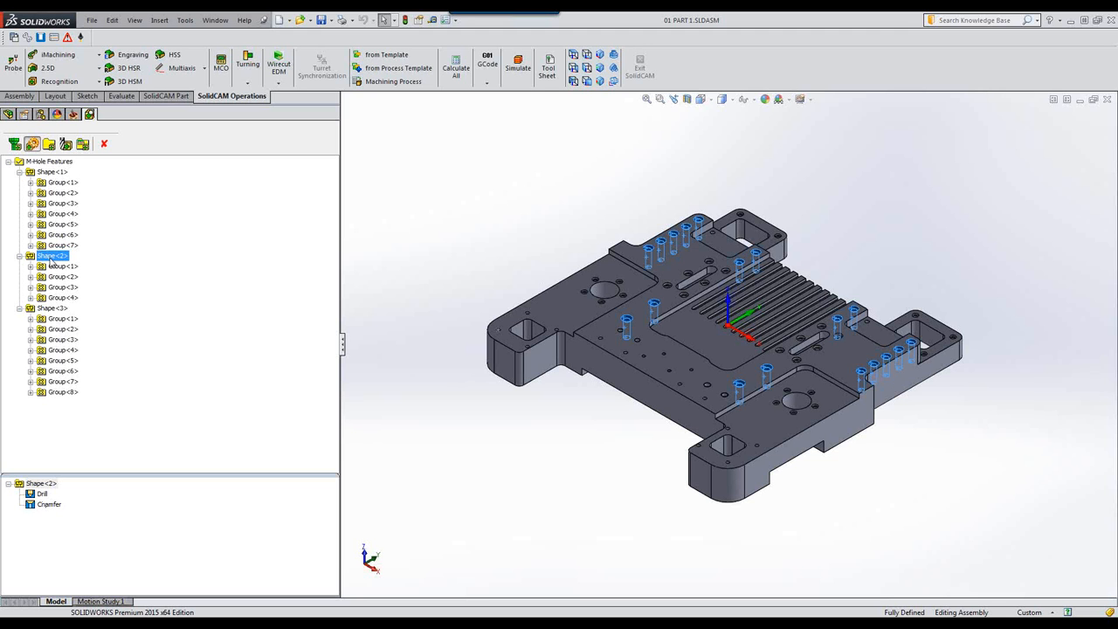
pyautogui.click(50, 309)
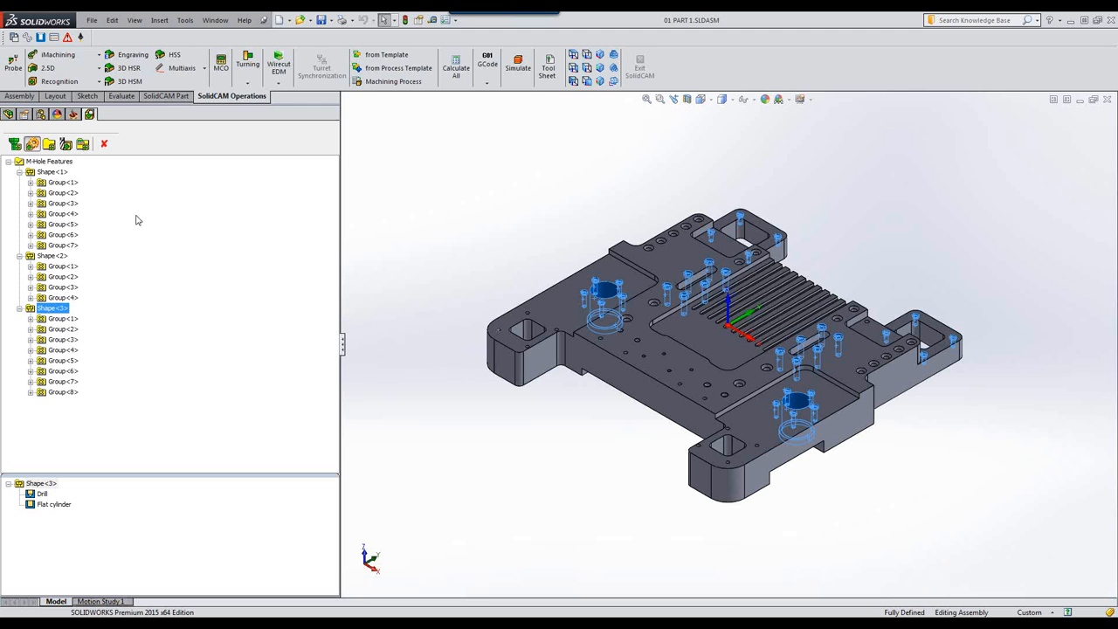
# - View the hole picture for M-feature Shape<3> and Shape<2>, and close the picture
pyautogui.click(41, 38)
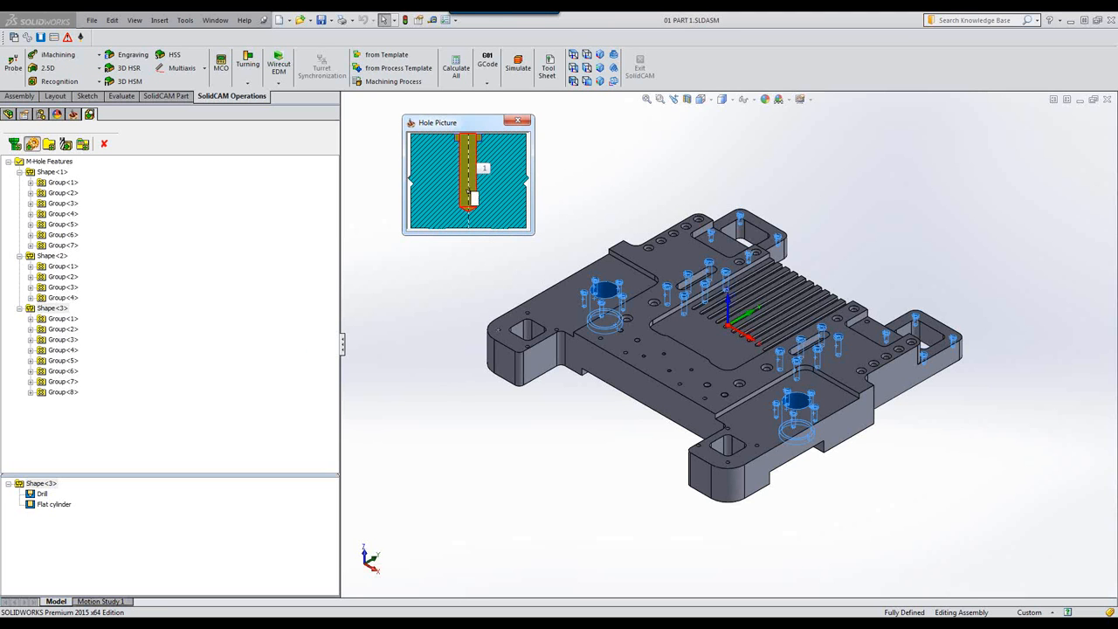
pyautogui.click(54, 256)
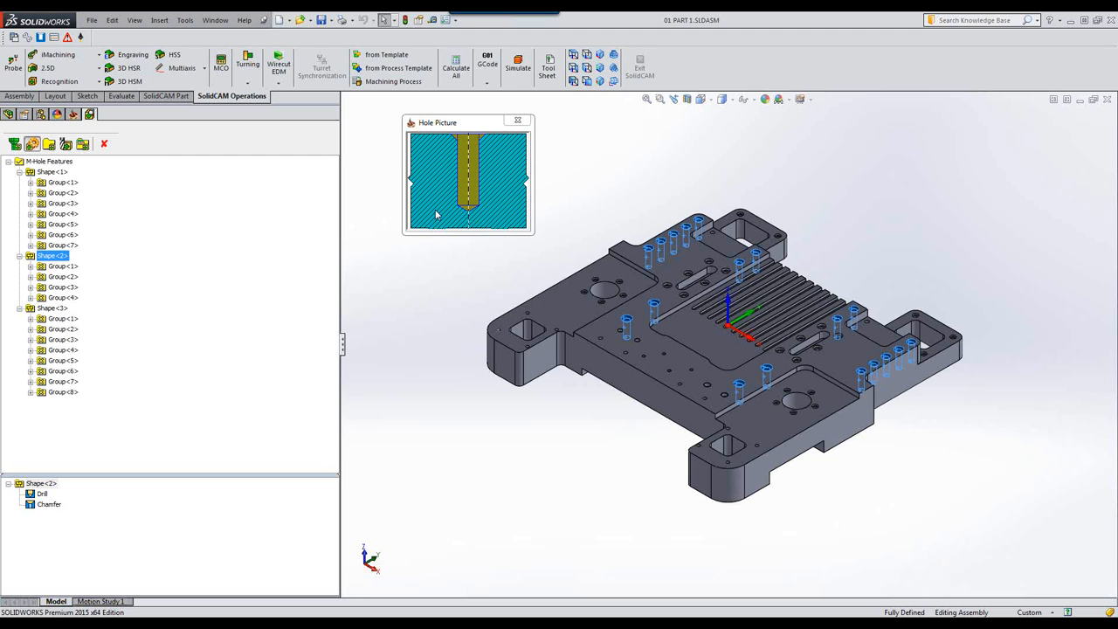
pyautogui.click(516, 121)
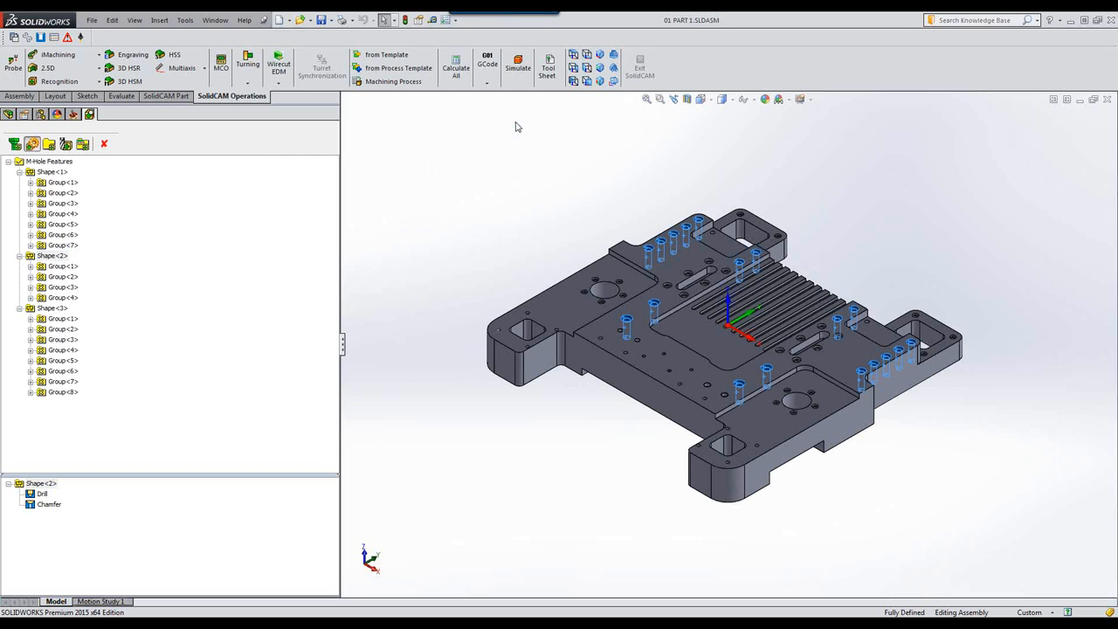
# - Generate the feature set for MAC 1 and check its hole groups and the incompatible features on the model
pyautogui.click(50, 145)
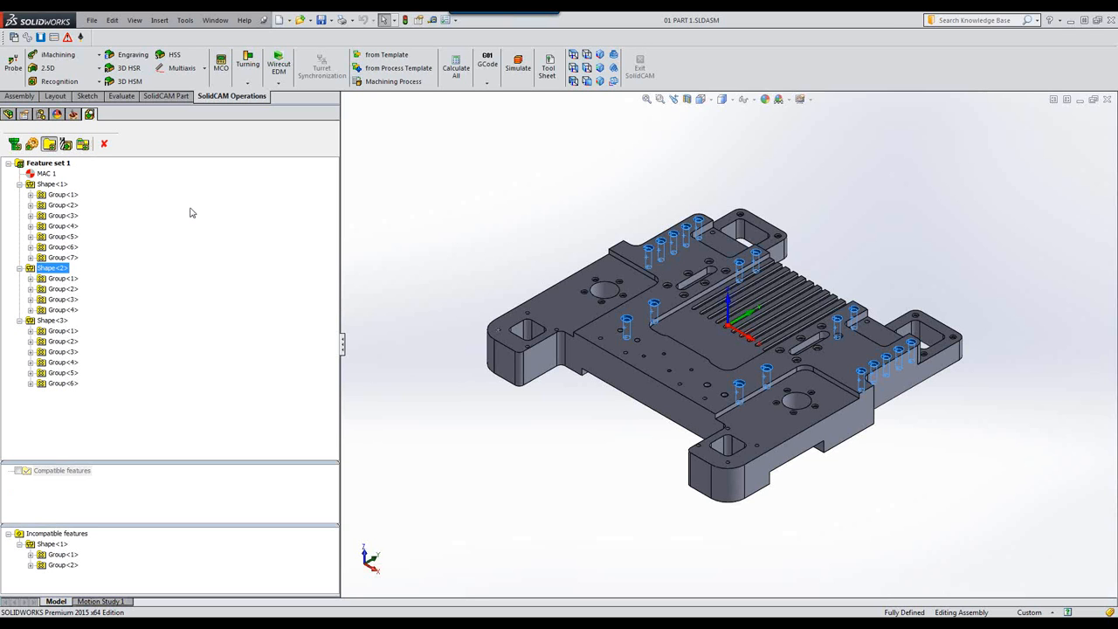
pyautogui.click(58, 205)
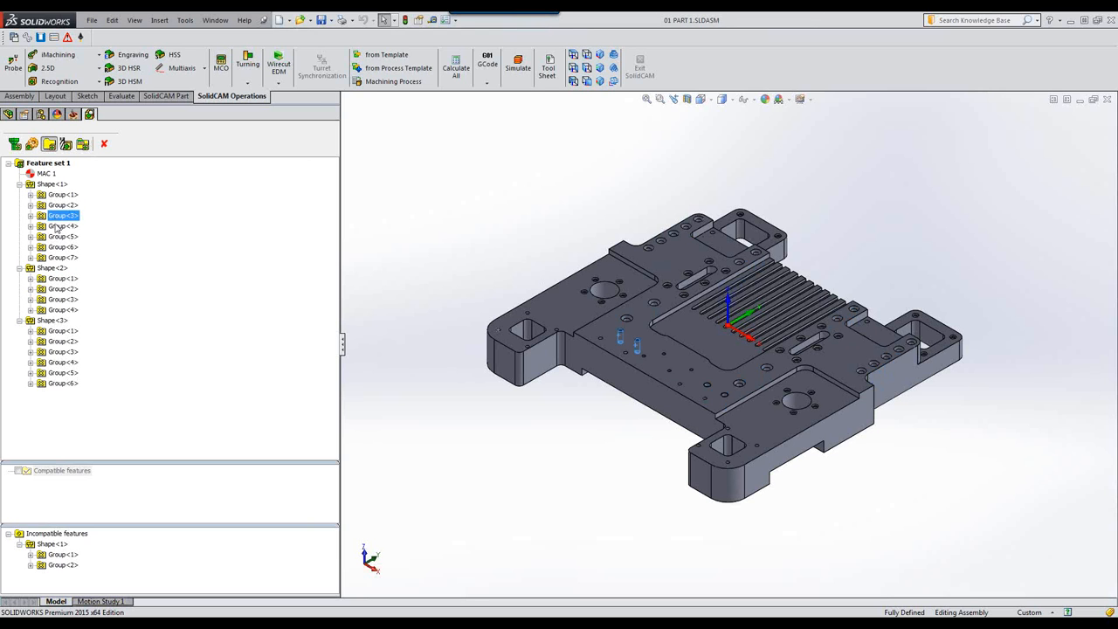
pyautogui.click(61, 197)
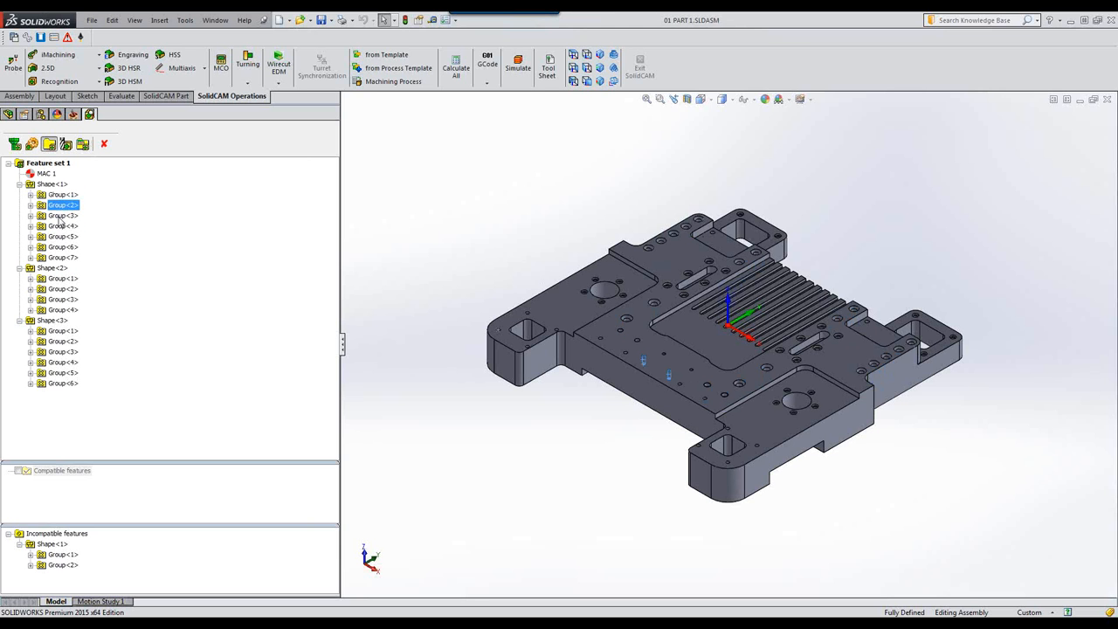
pyautogui.click(54, 164)
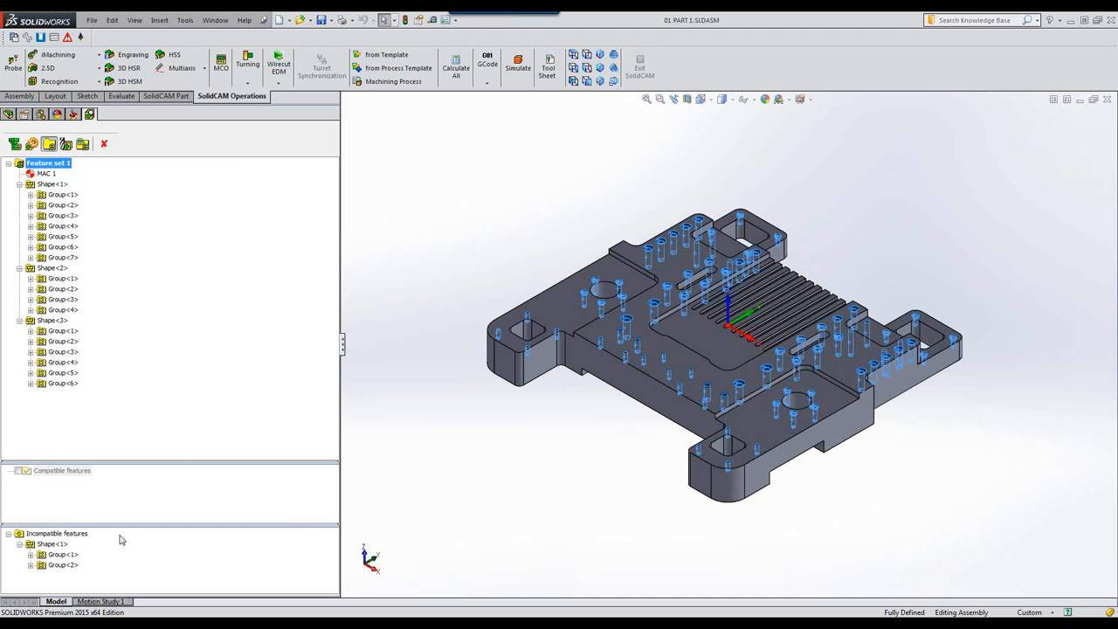
pyautogui.click(50, 545)
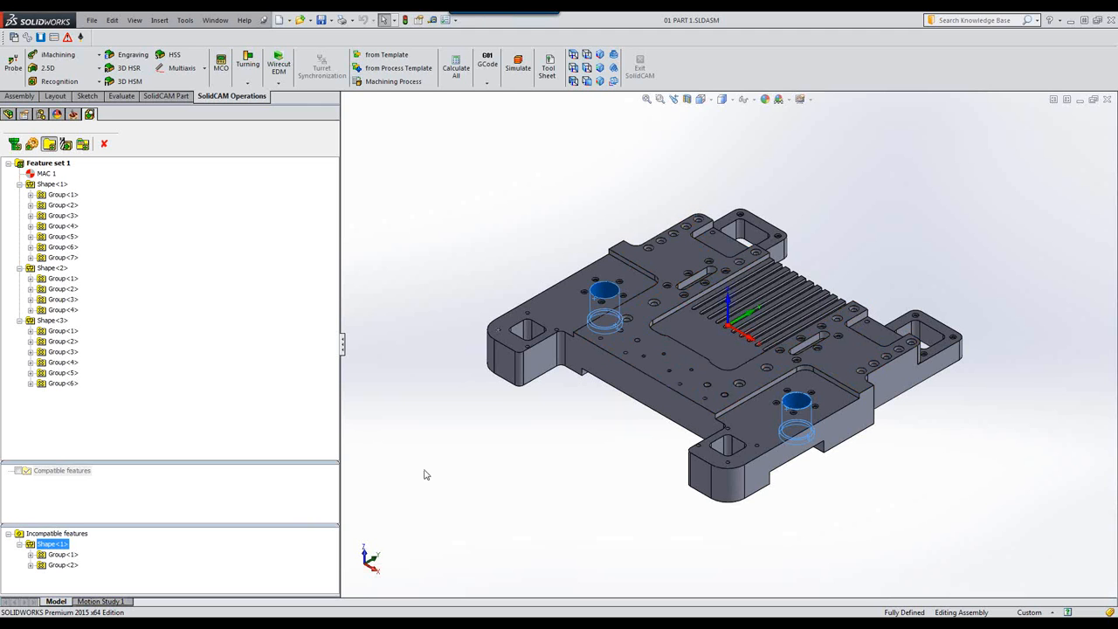
# - Generate the technology solutions for Feature set 1, create the hole machining operations from them, and exit hole recognition
pyautogui.click(64, 145)
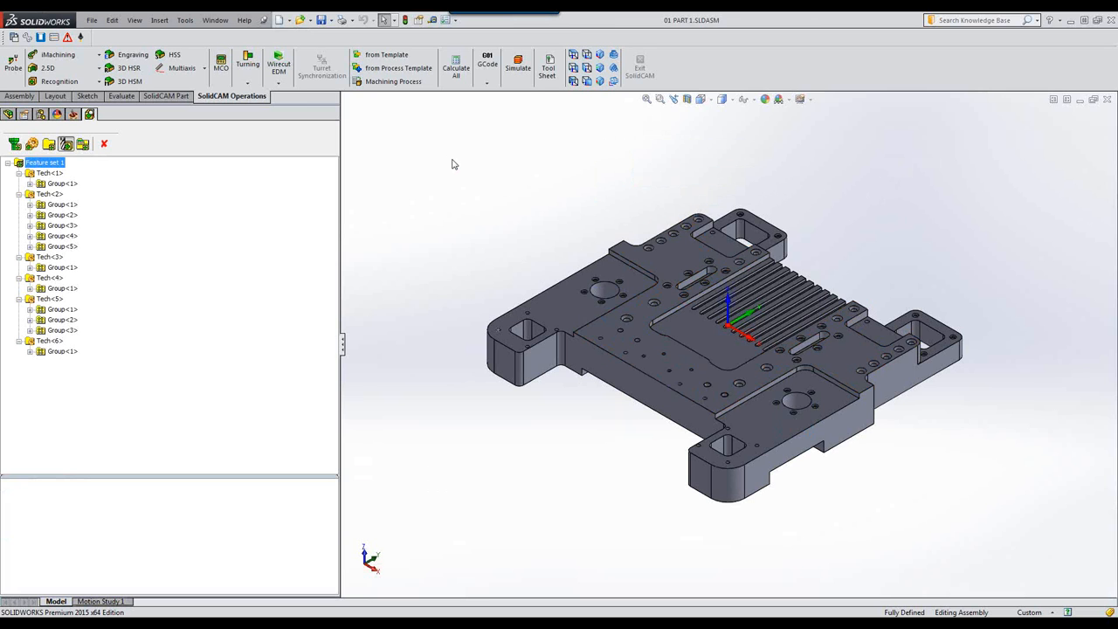
pyautogui.click(83, 145)
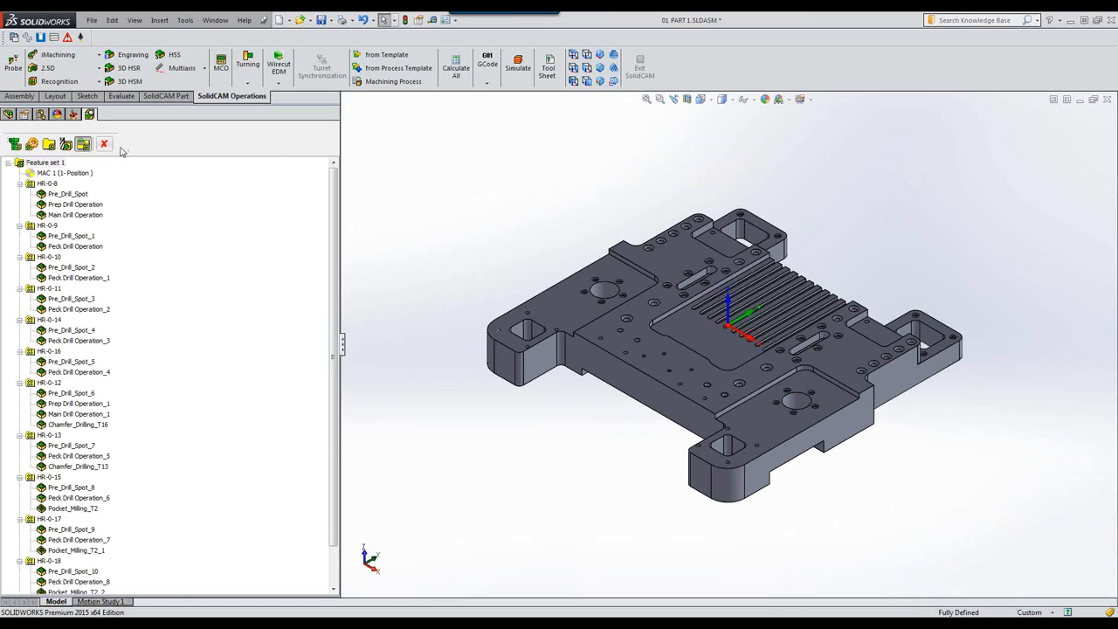
pyautogui.click(103, 145)
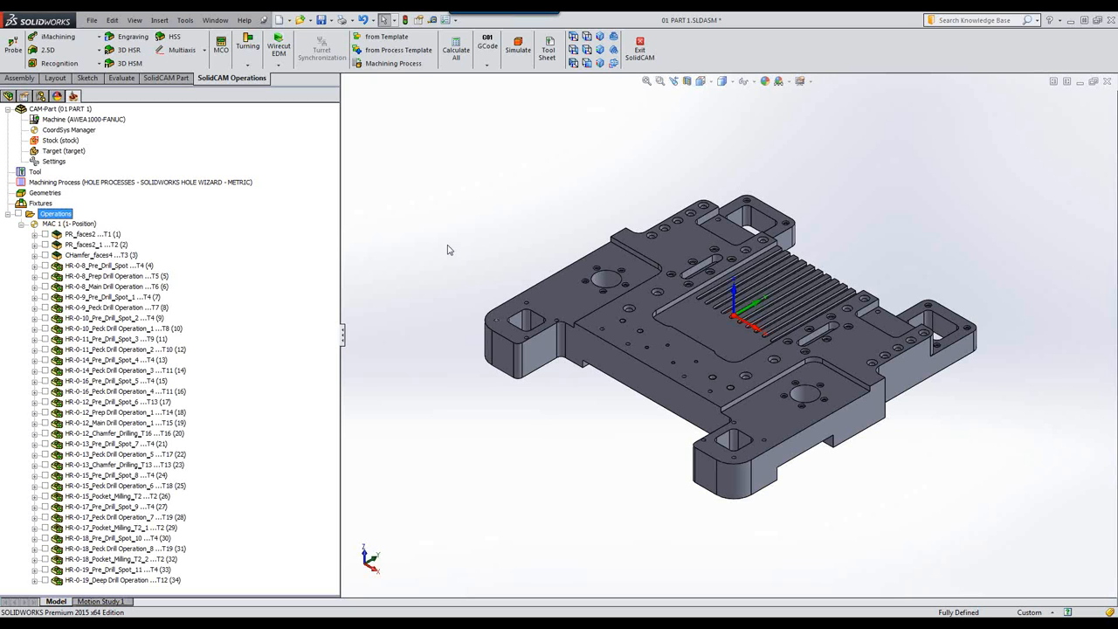
# - Restart Holes Recognition + Technology with the SHR database and open the Technology Database
pyautogui.rightClick(64, 219)
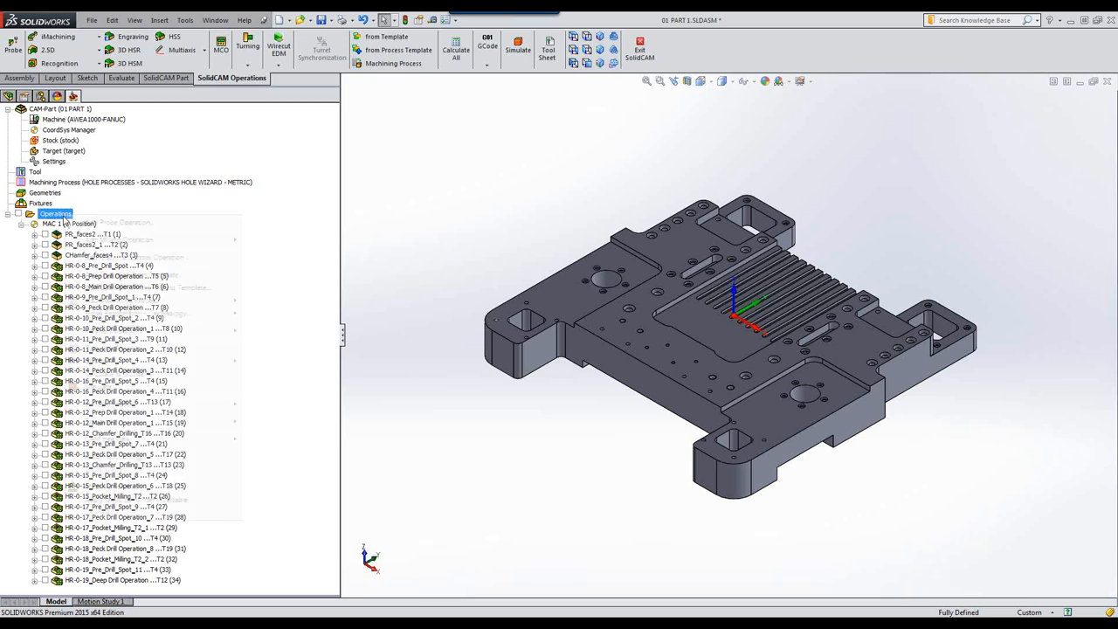
pyautogui.moveTo(139, 322)
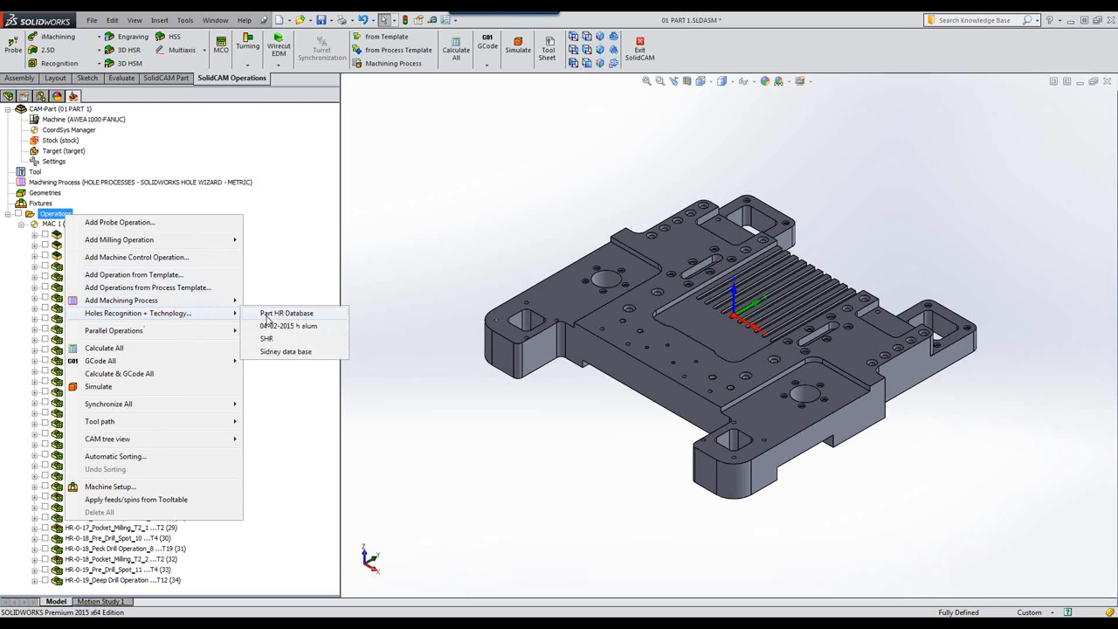
pyautogui.click(267, 339)
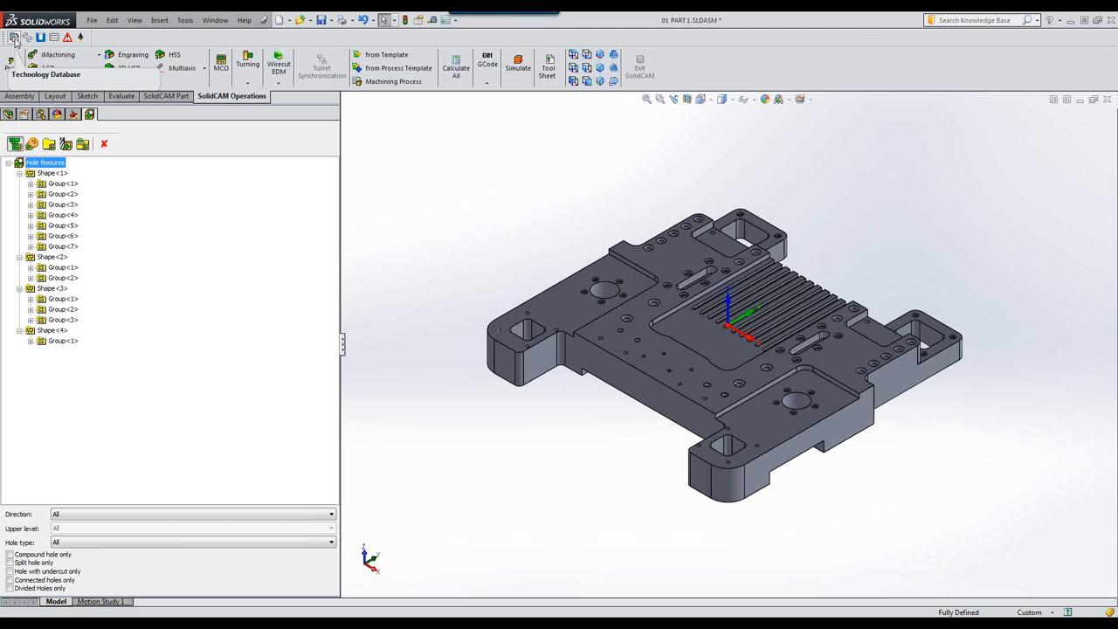
pyautogui.click(14, 39)
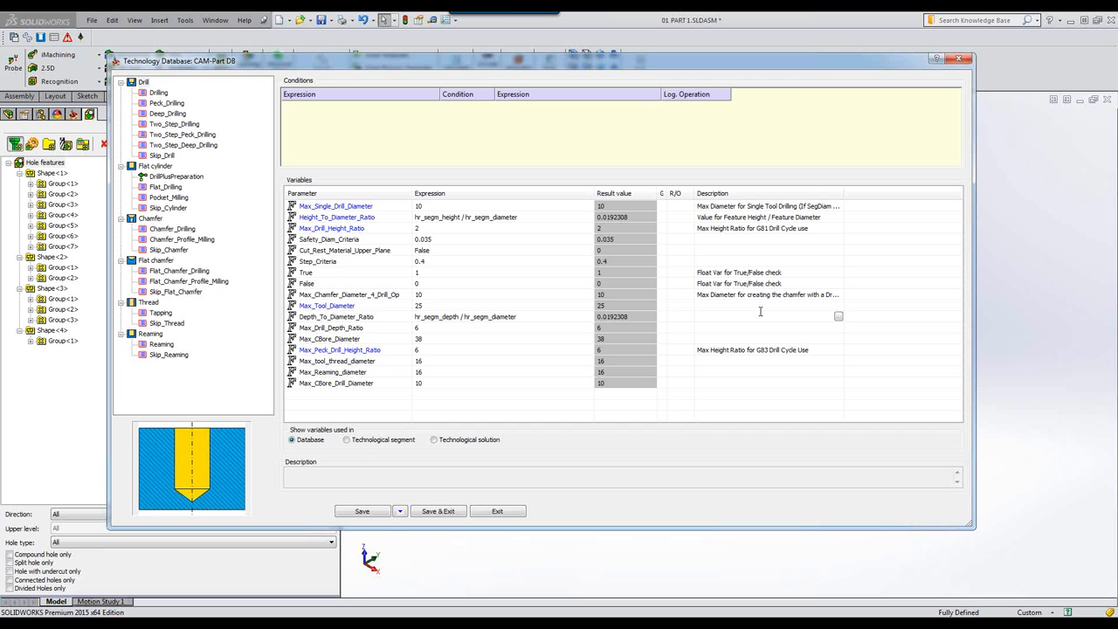
# - Review the conditions that govern the Drilling, Peck_Drilling and Deep_Drilling technologies
pyautogui.click(159, 93)
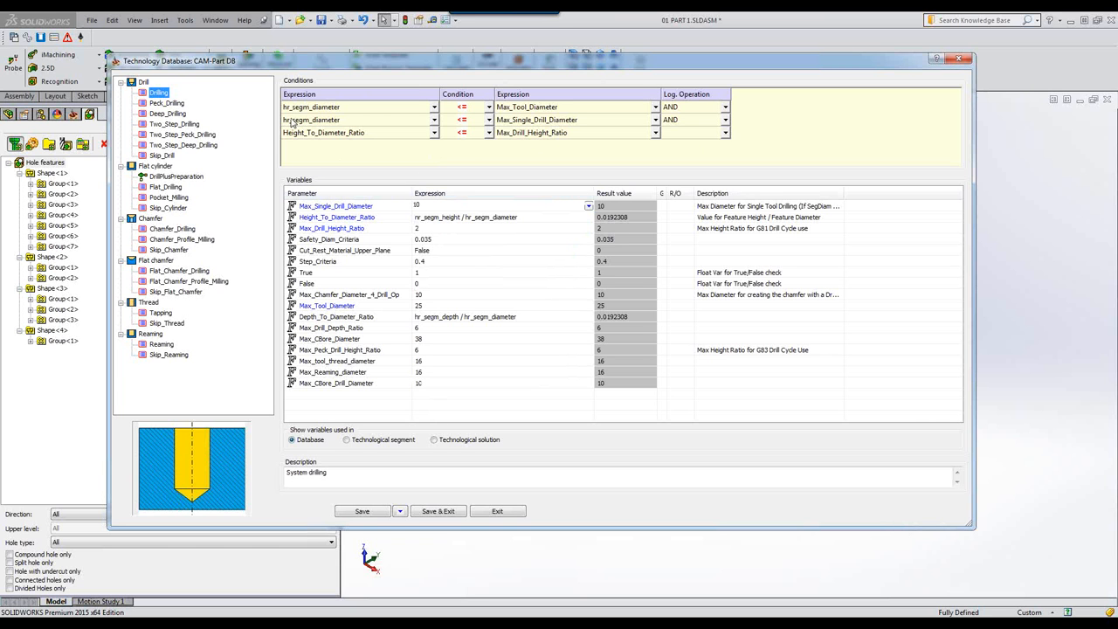
pyautogui.click(168, 103)
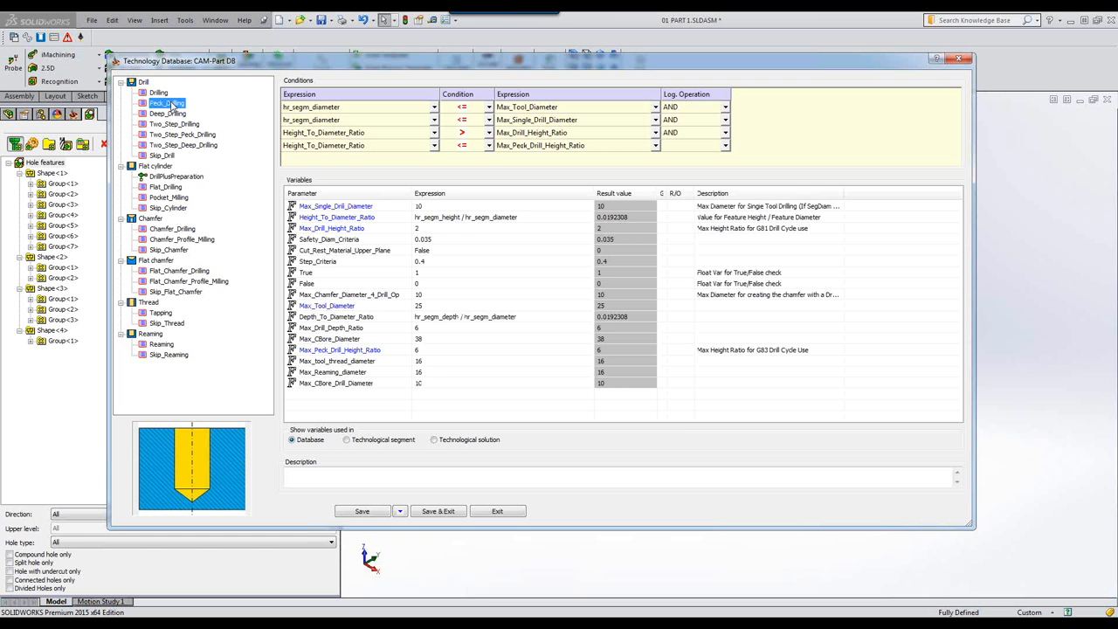
pyautogui.click(162, 115)
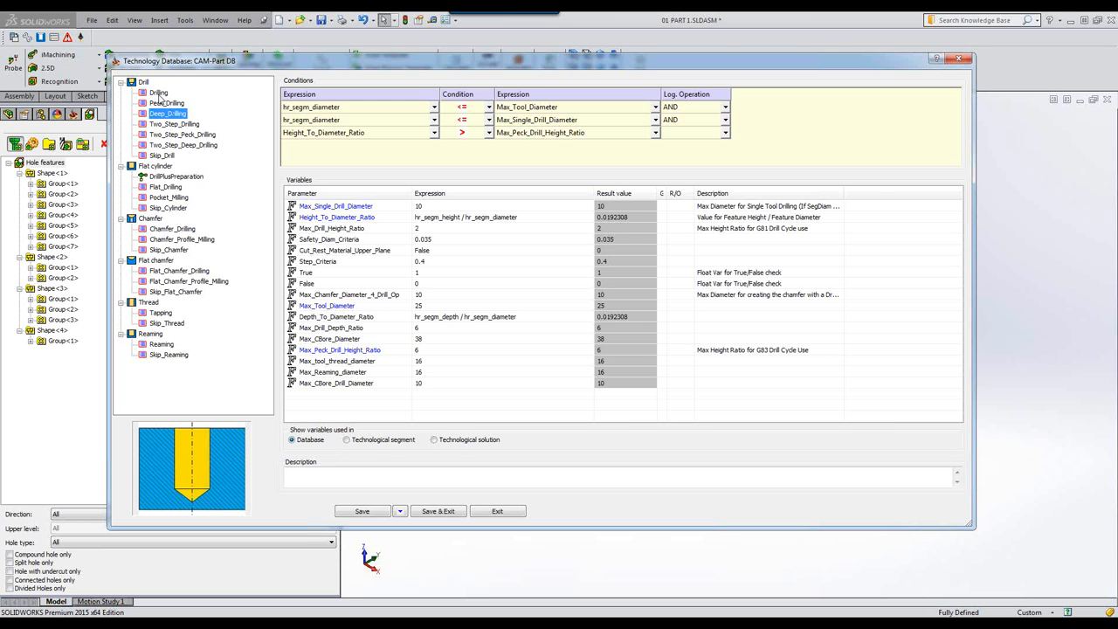
# - Open the Drilling technology for editing in the Machining Process Define Manager and inspect the Pre_Drill_Spot template's parameters
pyautogui.rightClick(159, 93)
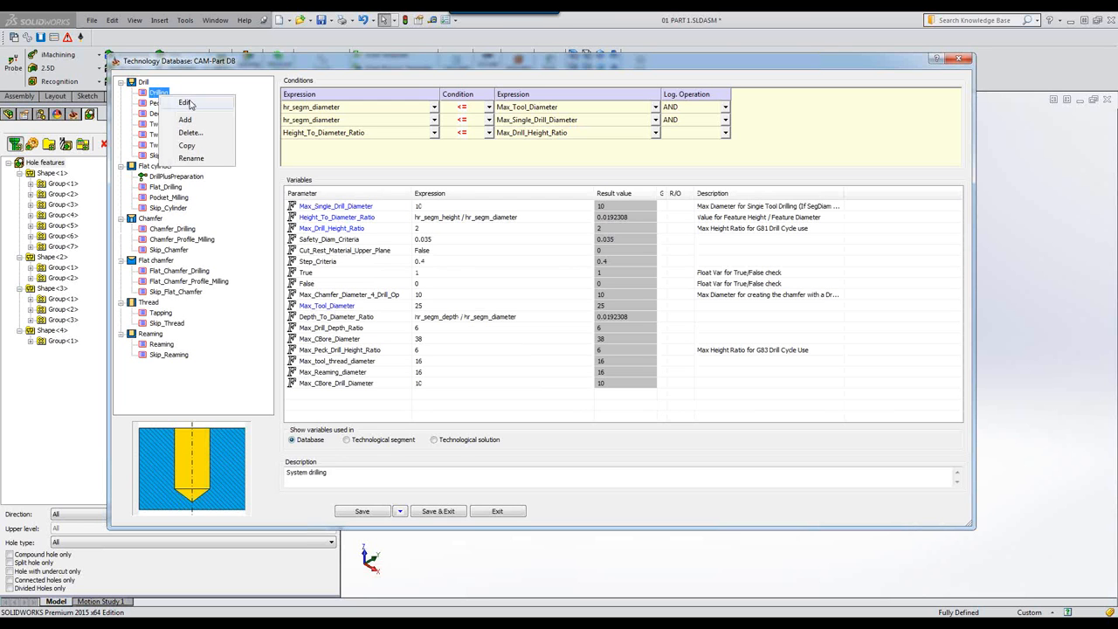
pyautogui.click(185, 103)
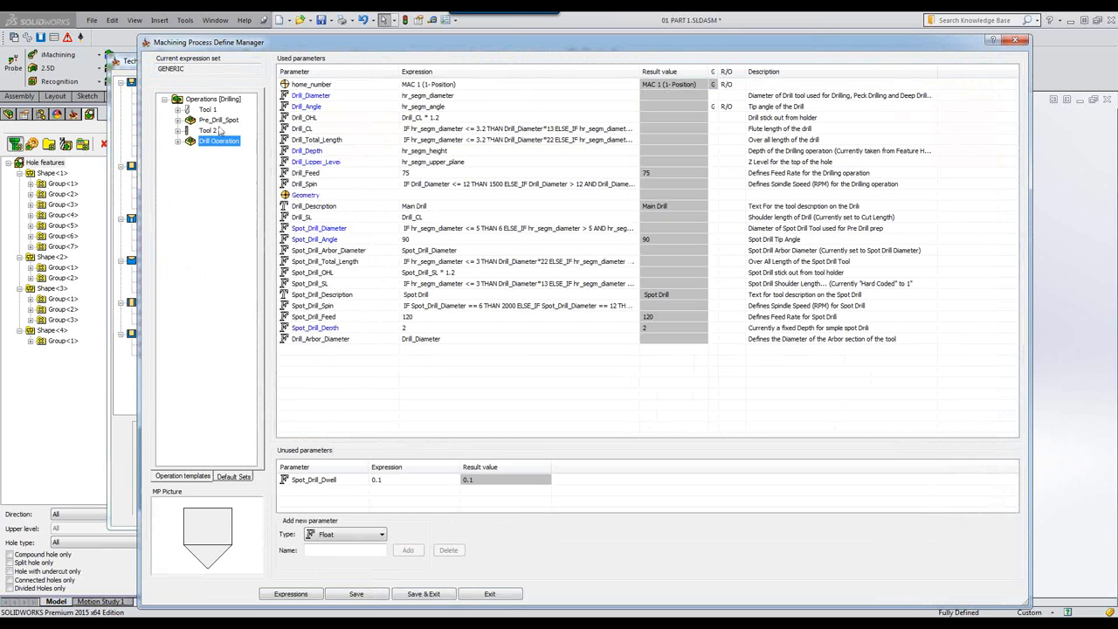
pyautogui.click(481, 114)
pyautogui.click(382, 225)
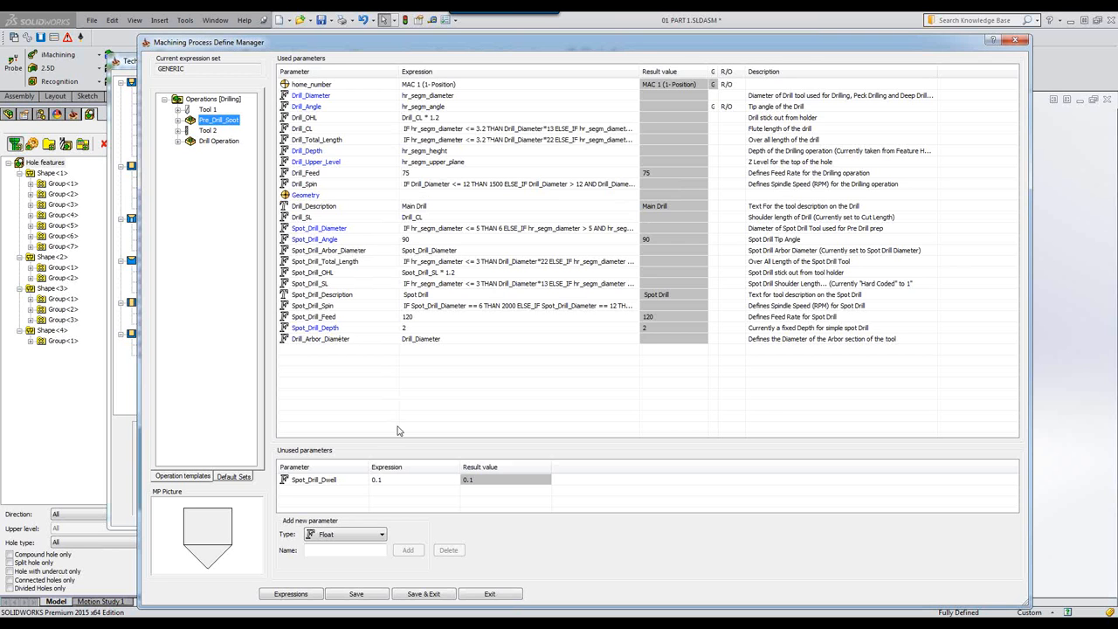
# - Save the technology database under the new name stainless, and exit the database and hole recognition
pyautogui.click(489, 594)
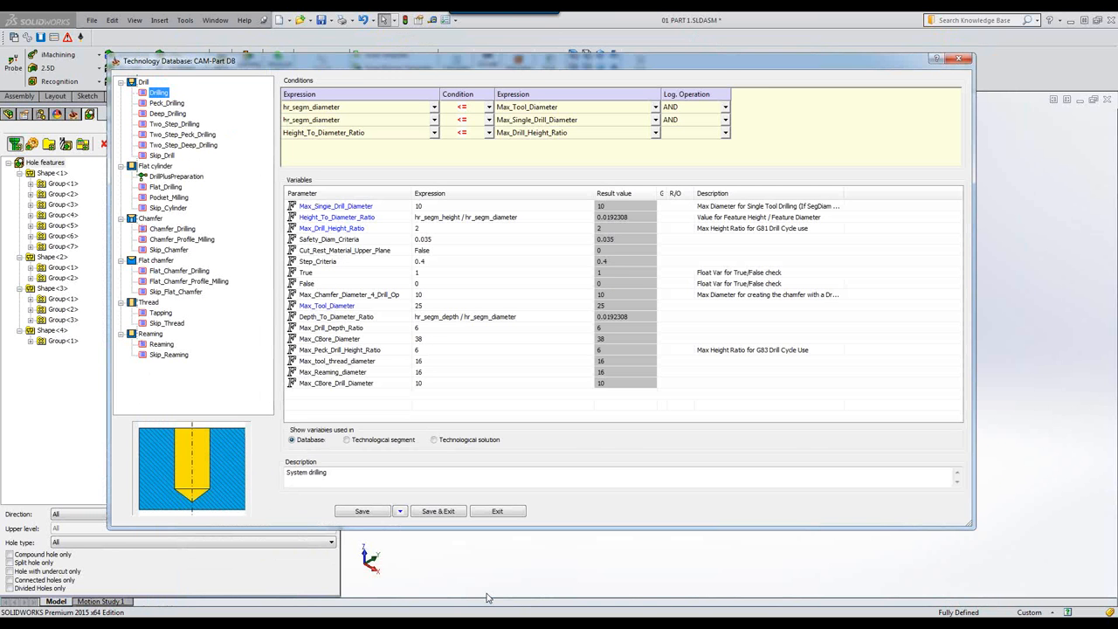
pyautogui.click(401, 512)
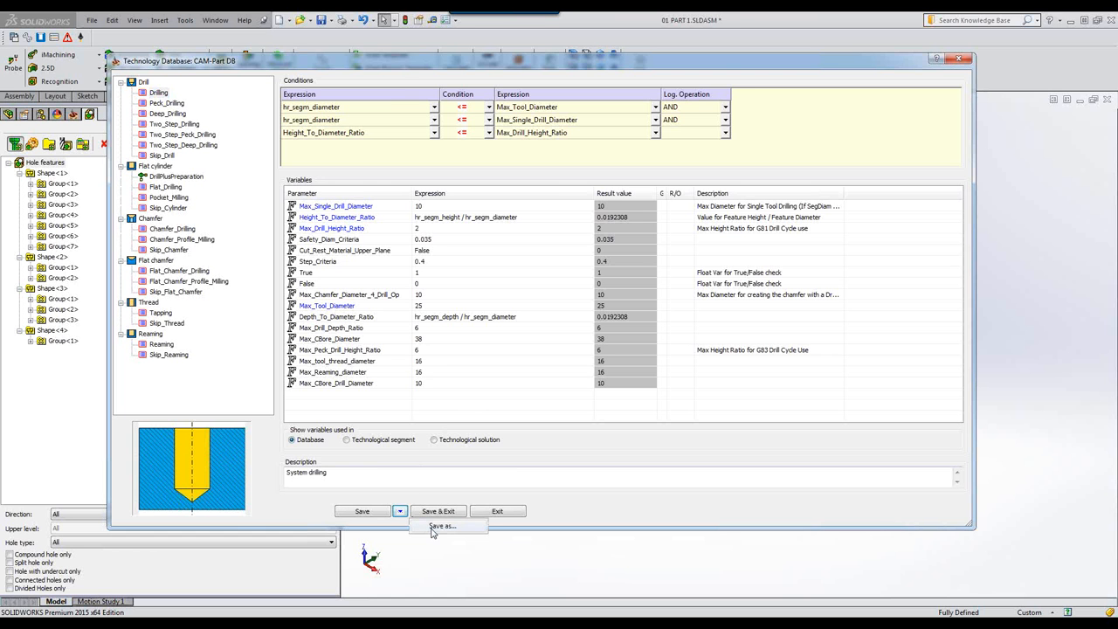
pyautogui.click(441, 526)
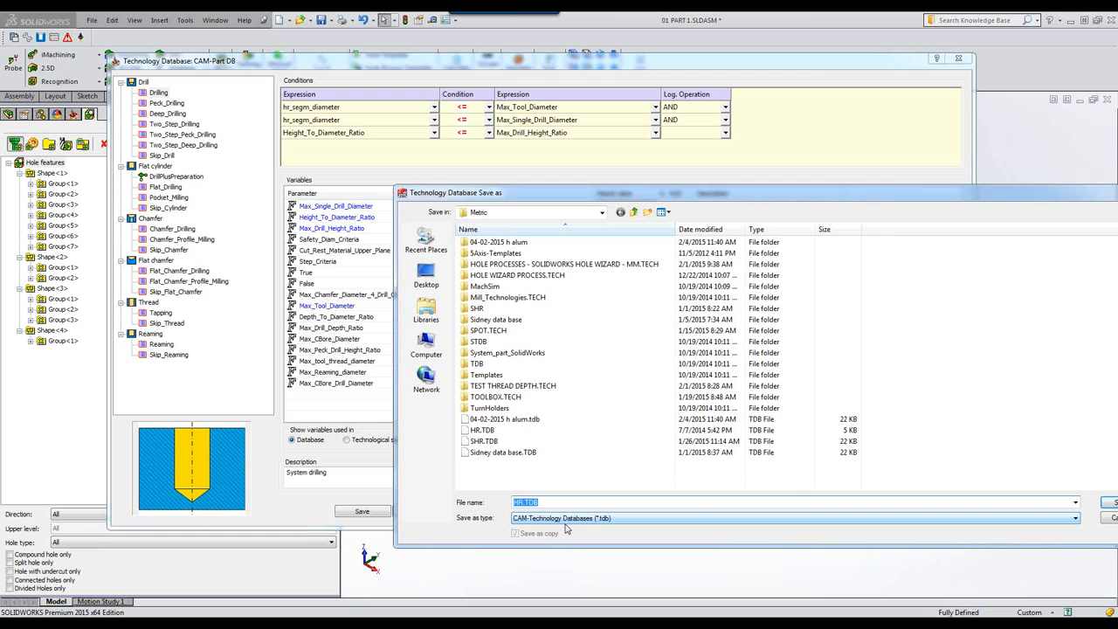
pyautogui.write('stainless')
pyautogui.click(1105, 504)
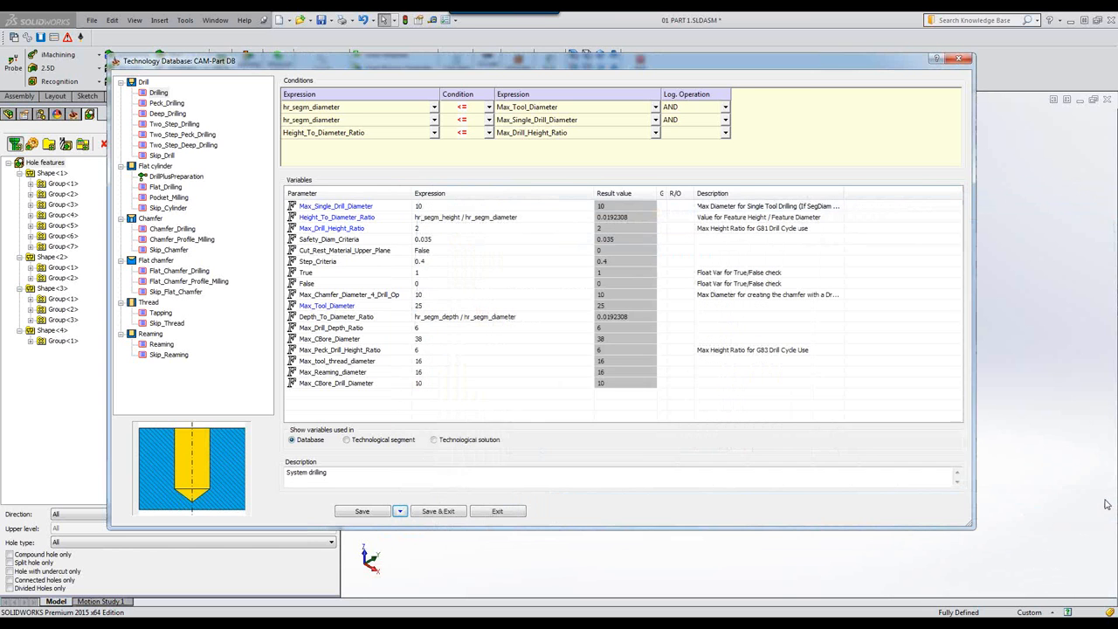
pyautogui.click(496, 511)
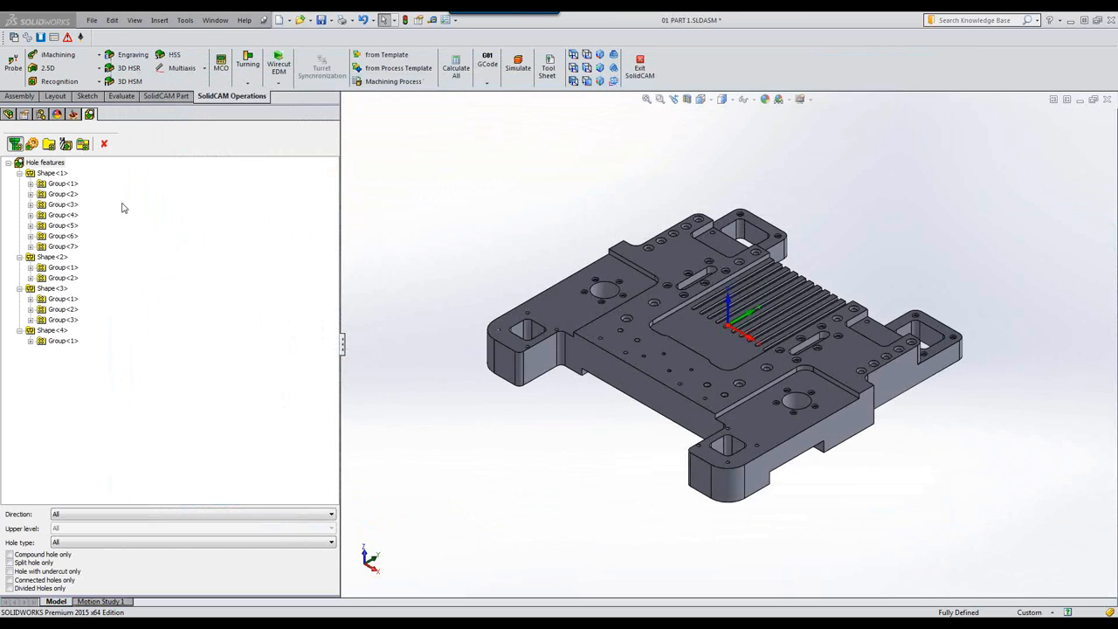
pyautogui.click(103, 144)
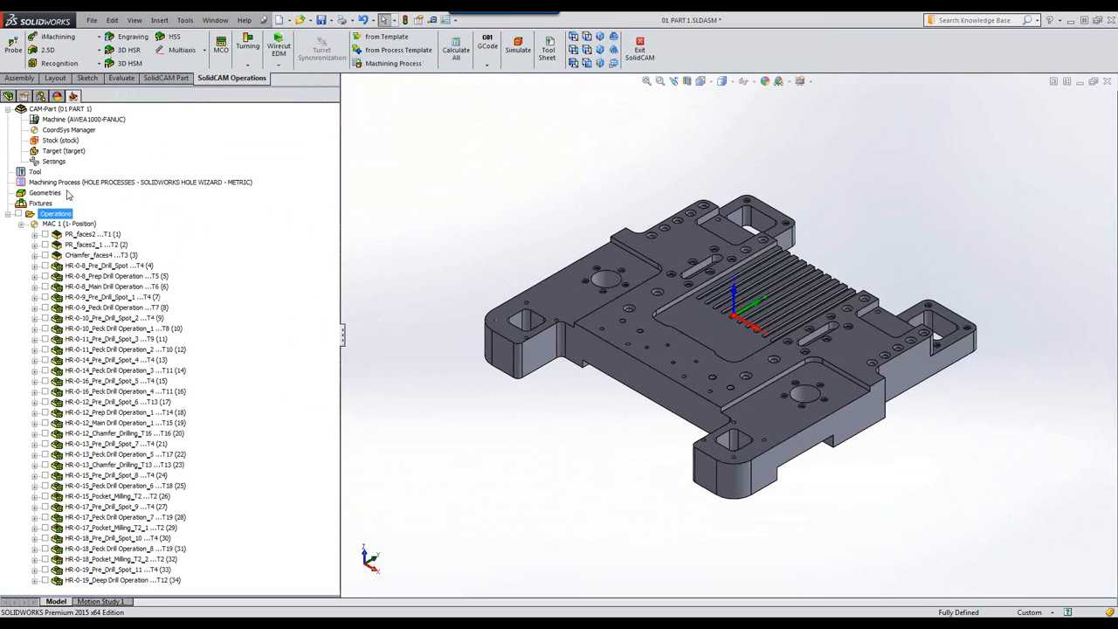
# - Look up the stainless database among the databases offered for Holes Recognition + Technology
pyautogui.rightClick(41, 213)
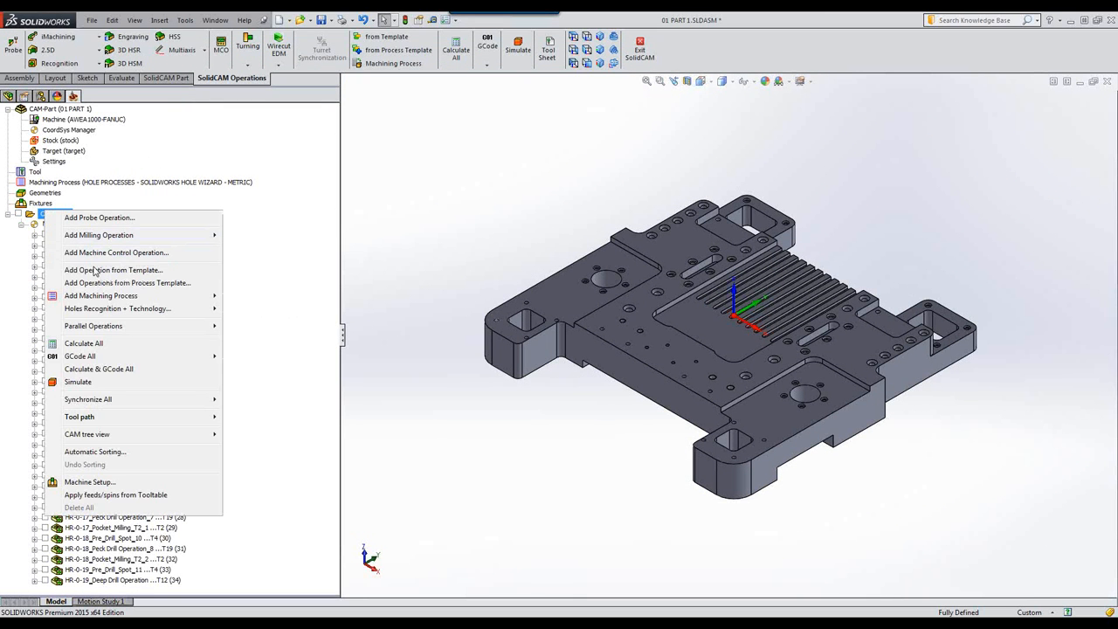
pyautogui.moveTo(100, 311)
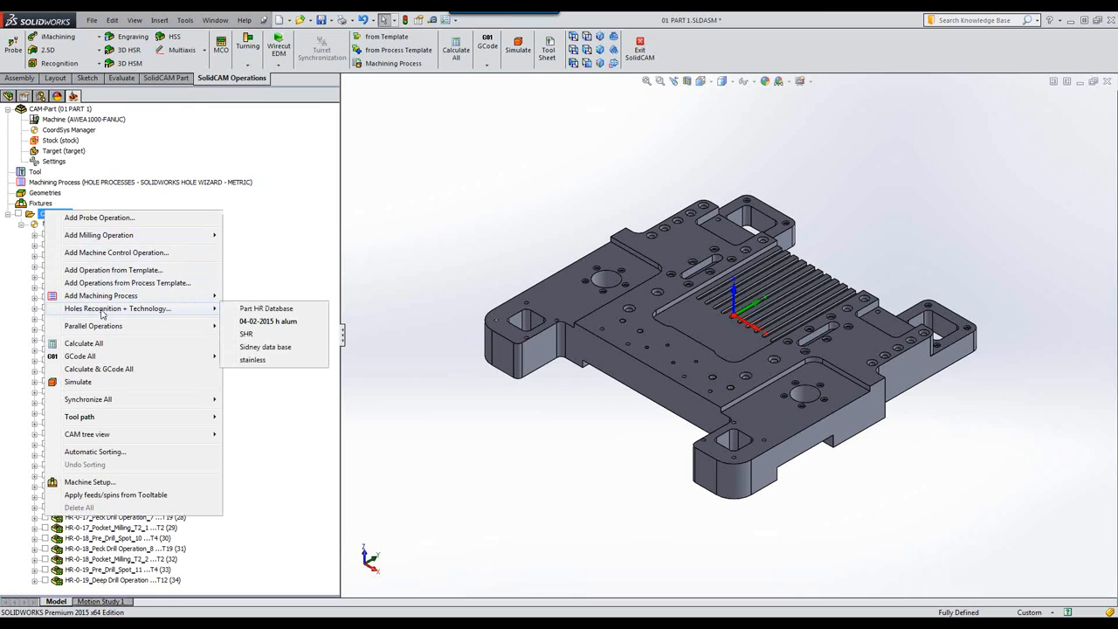
pyautogui.click(255, 360)
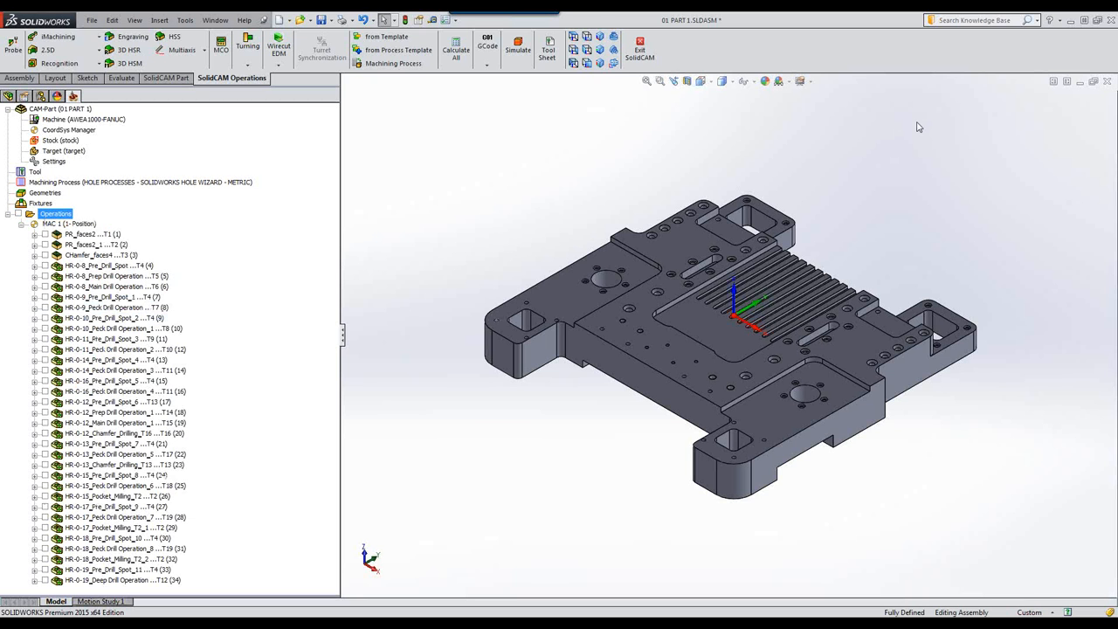
# - Close the current CAM-Part and open 02 ELECTRONICSHOUSING MM.prz from the AFRM Part 2 folder
pyautogui.click(1108, 82)
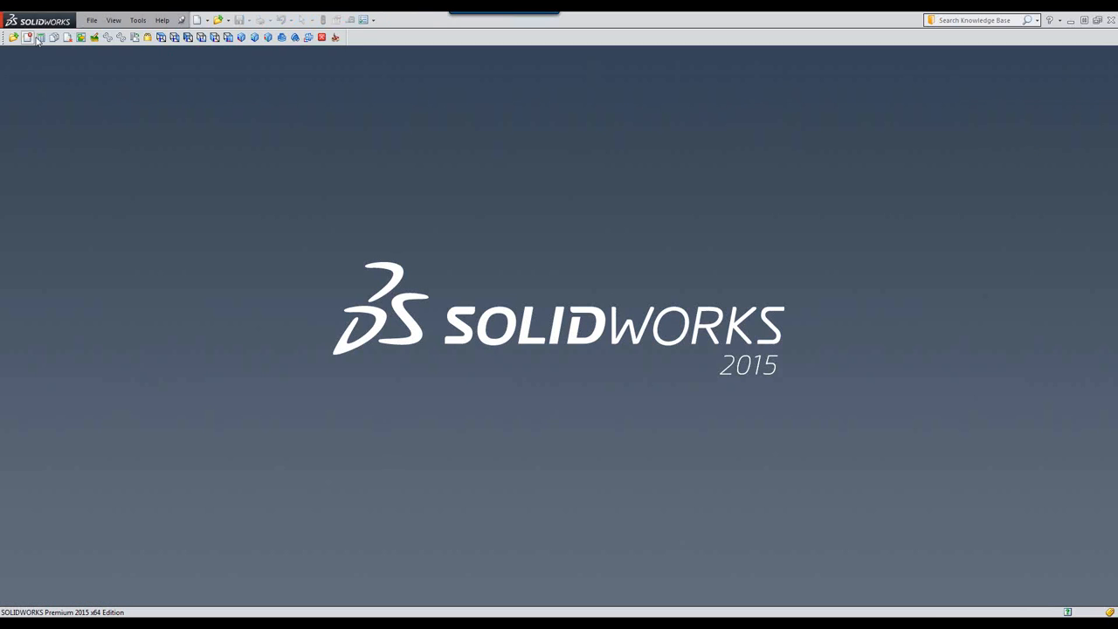
pyautogui.click(14, 38)
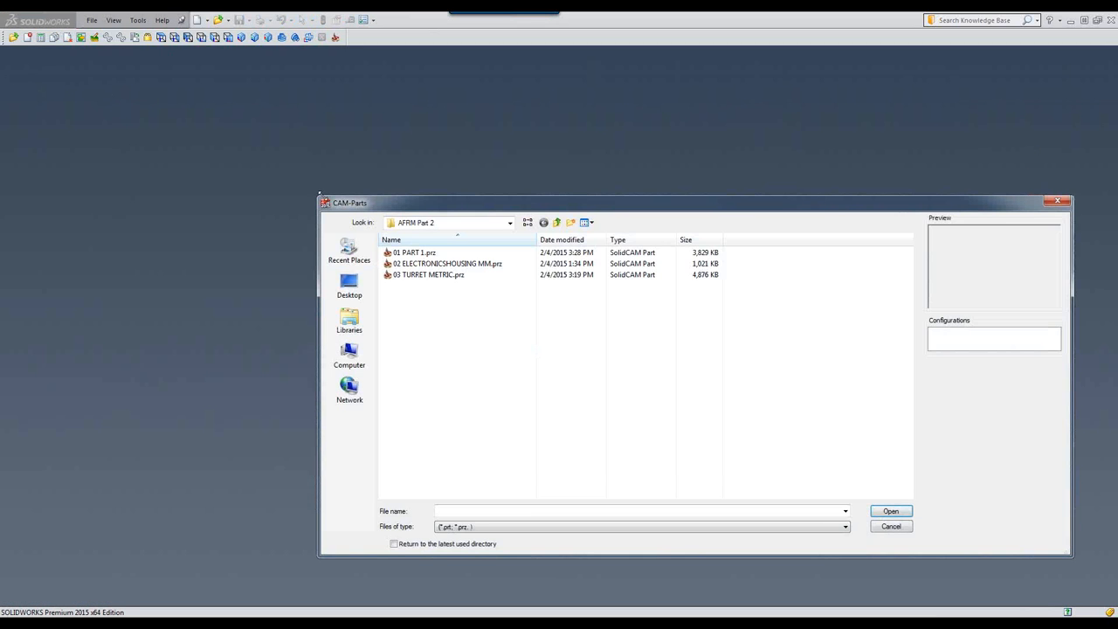
pyautogui.click(447, 263)
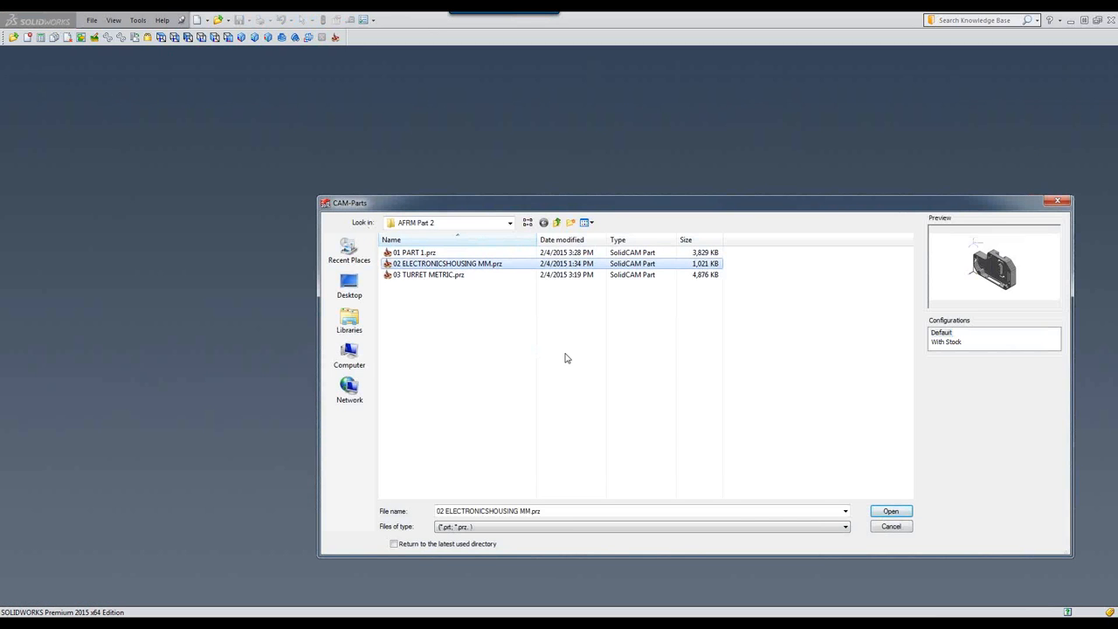
pyautogui.click(884, 511)
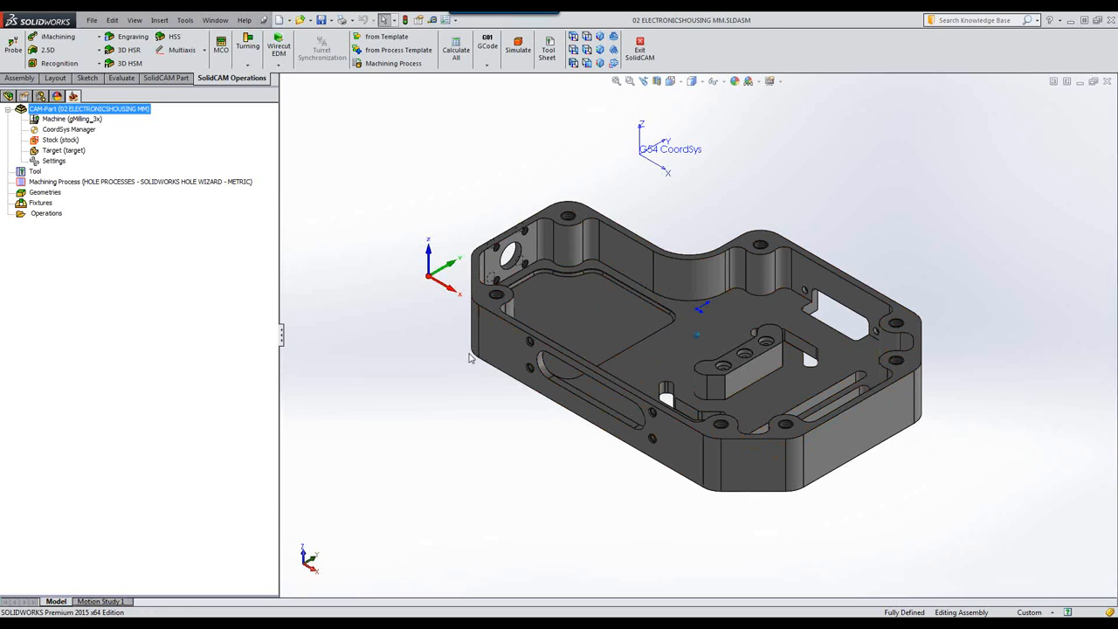
pyautogui.moveTo(419, 362); pyautogui.dragTo(287, 258, button='middle')
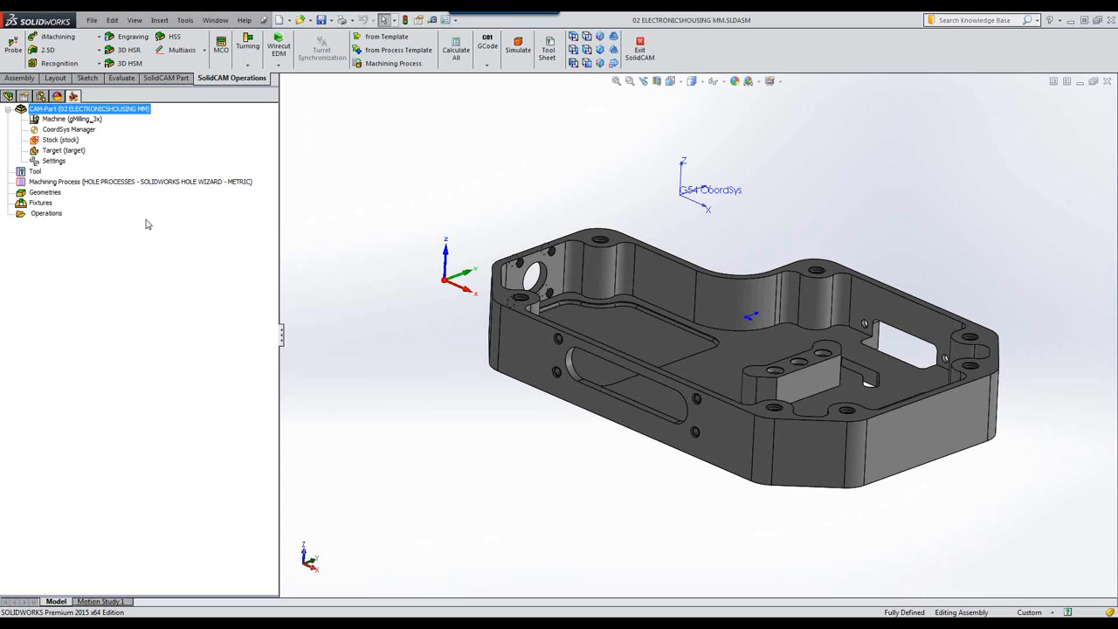
# - Add a machine coordinate system MAC 2 on the housing's long side face with the slotted opening, accepting the default machining levels
pyautogui.doubleClick(63, 130)
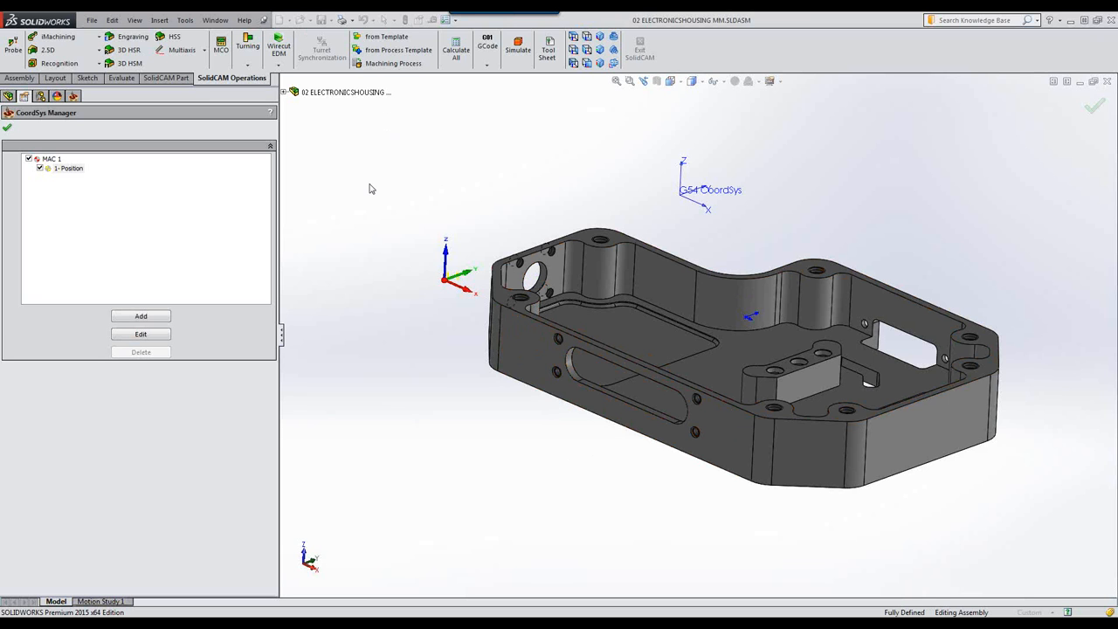
pyautogui.click(152, 318)
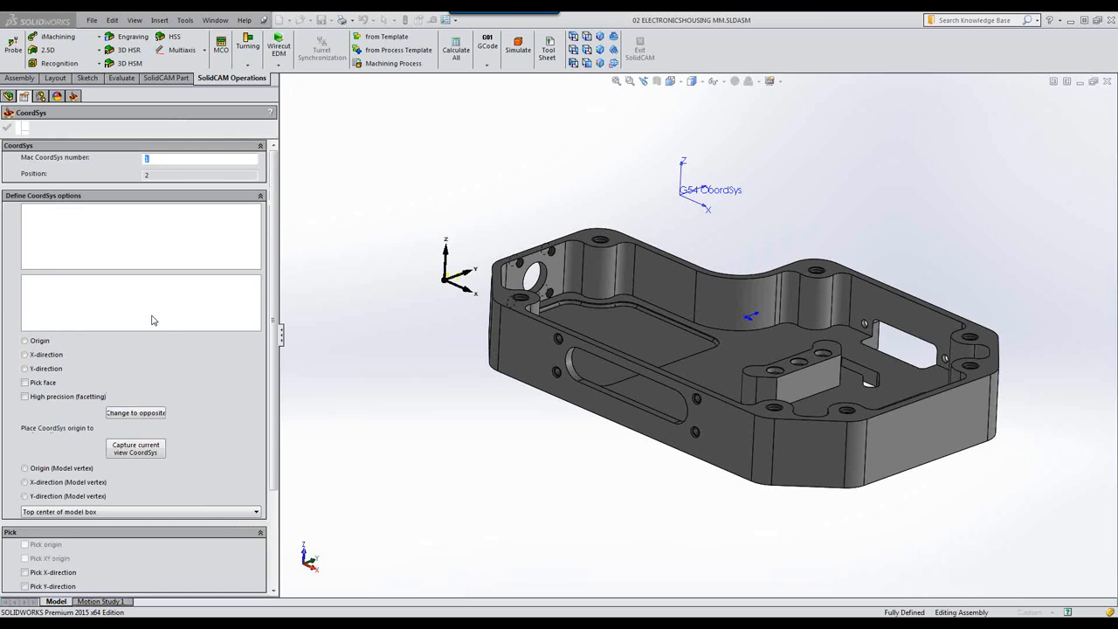
pyautogui.click(518, 346)
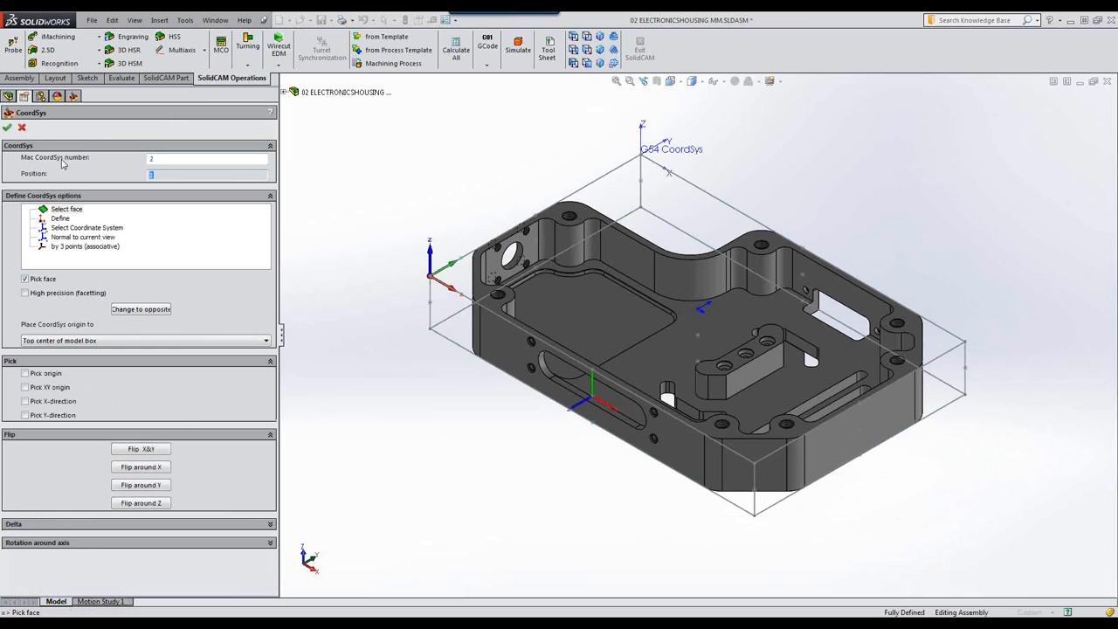
pyautogui.click(9, 128)
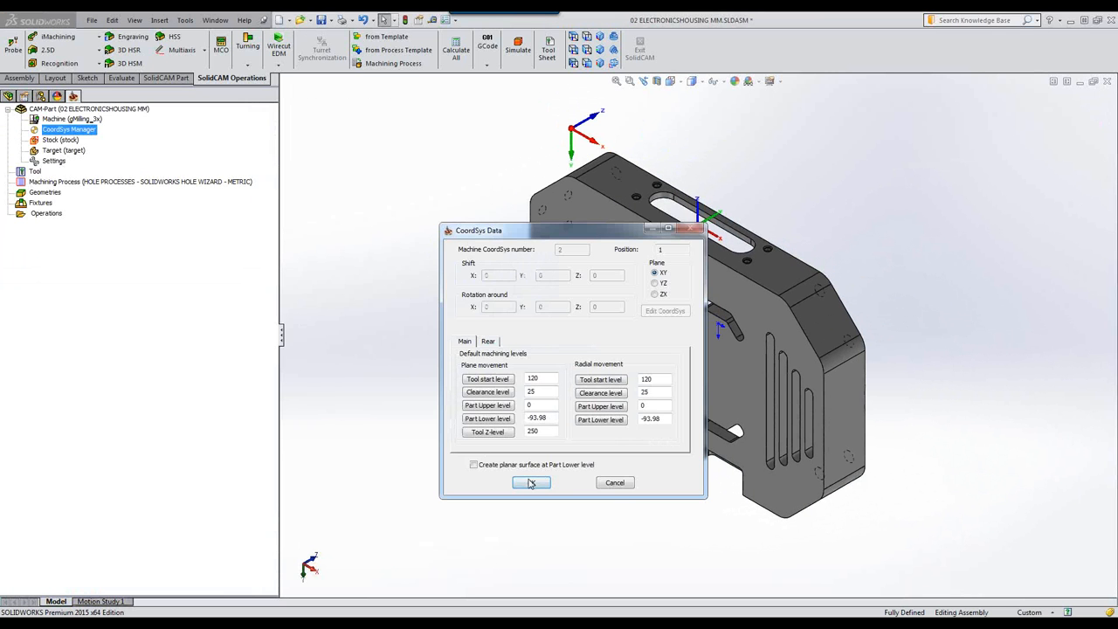
pyautogui.click(531, 483)
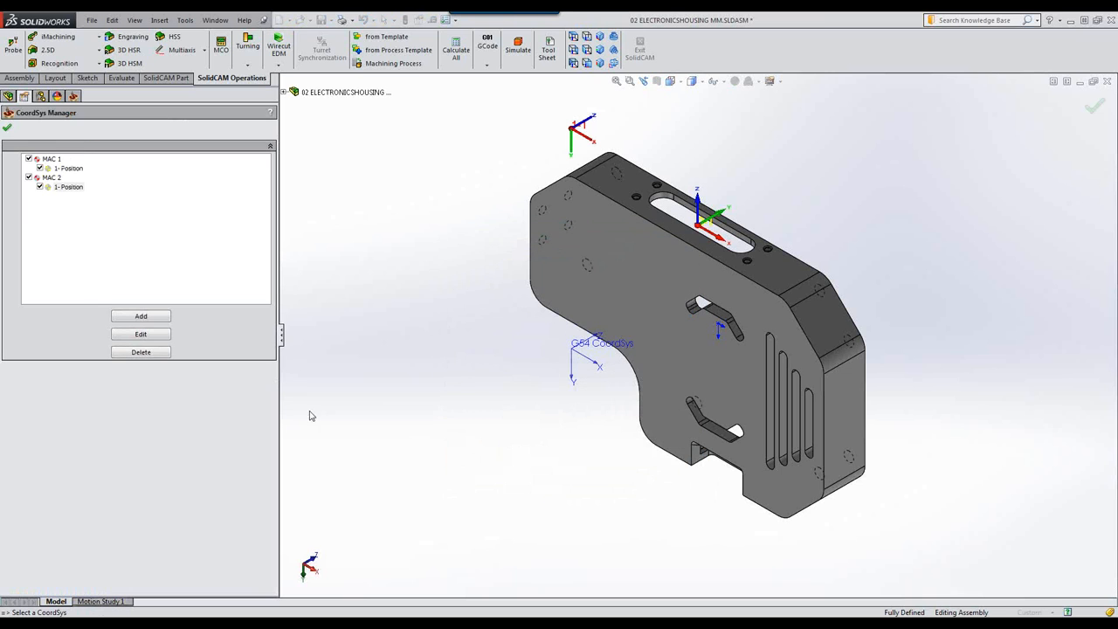
# - Add a machine coordinate system MAC 3 on the housing's end face with the round bore, accepting the default levels
pyautogui.click(142, 316)
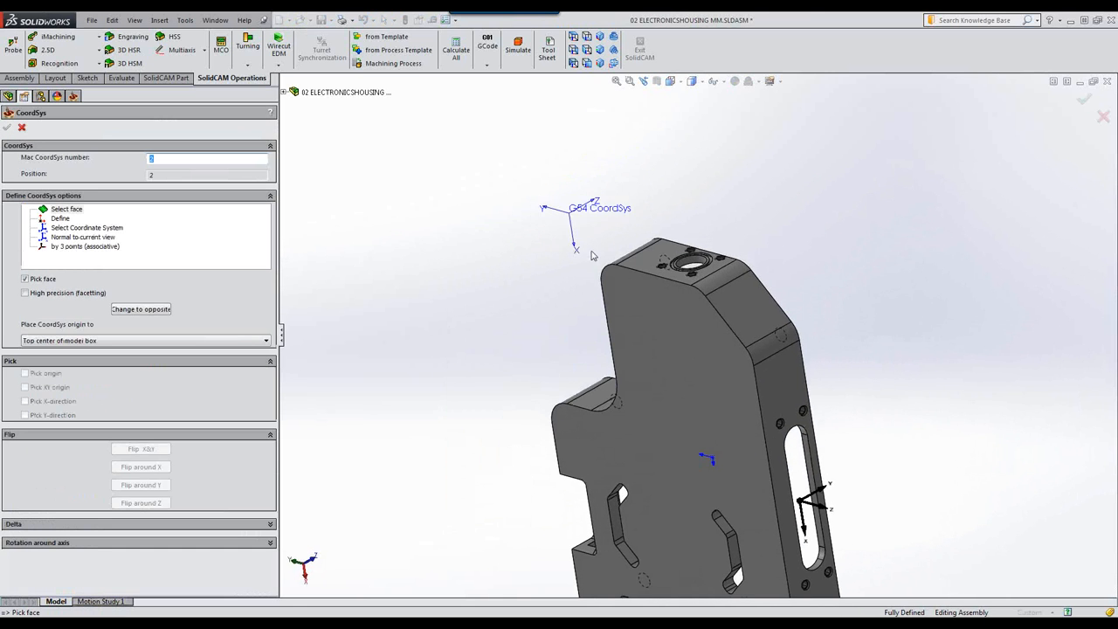
pyautogui.click(646, 276)
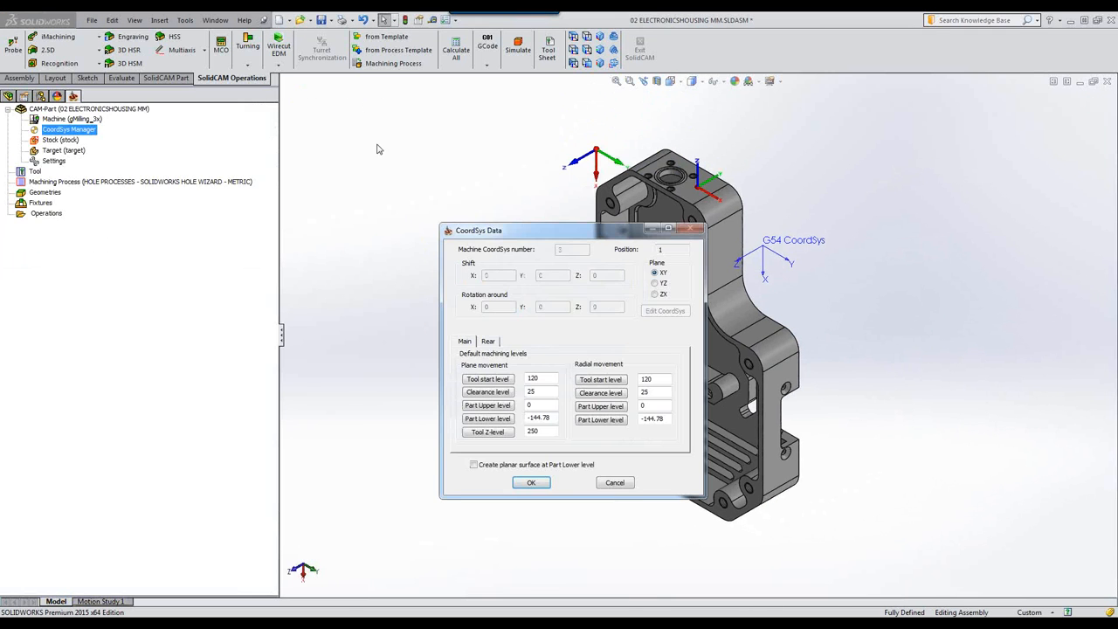
pyautogui.click(532, 484)
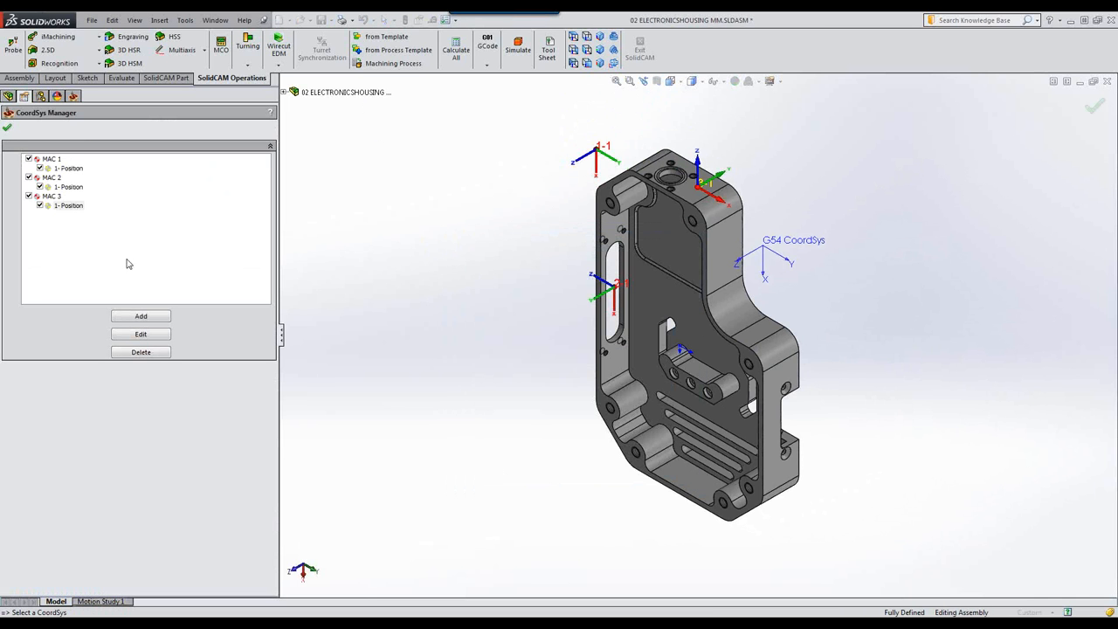
# - Add a machine coordinate system MAC 4 on the stepped side opposite MAC 2, accepting the default levels
pyautogui.click(141, 316)
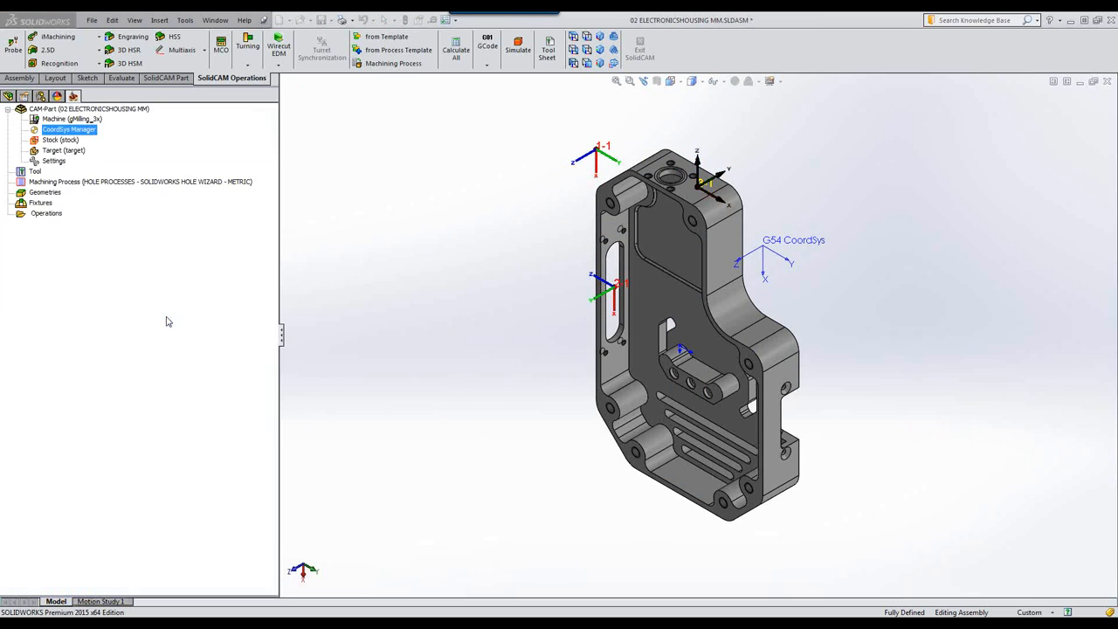
pyautogui.click(778, 474)
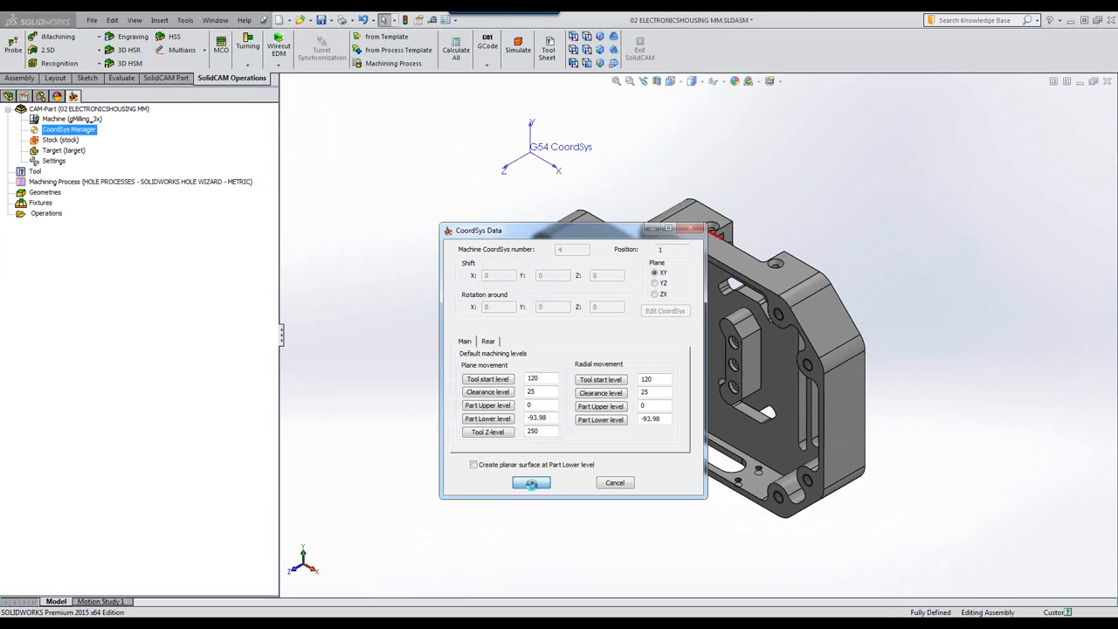
pyautogui.click(531, 485)
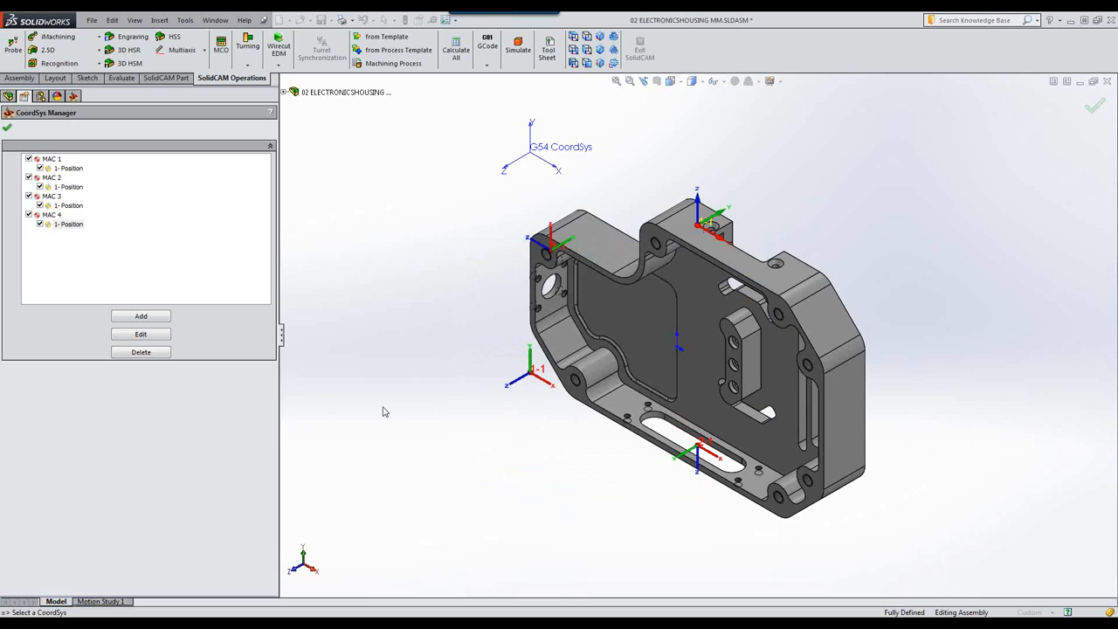
# - Check the orientation of the MAC 1 to MAC 4 positions, return to the MAC 1 position and close the CoordSys Manager
pyautogui.click(69, 168)
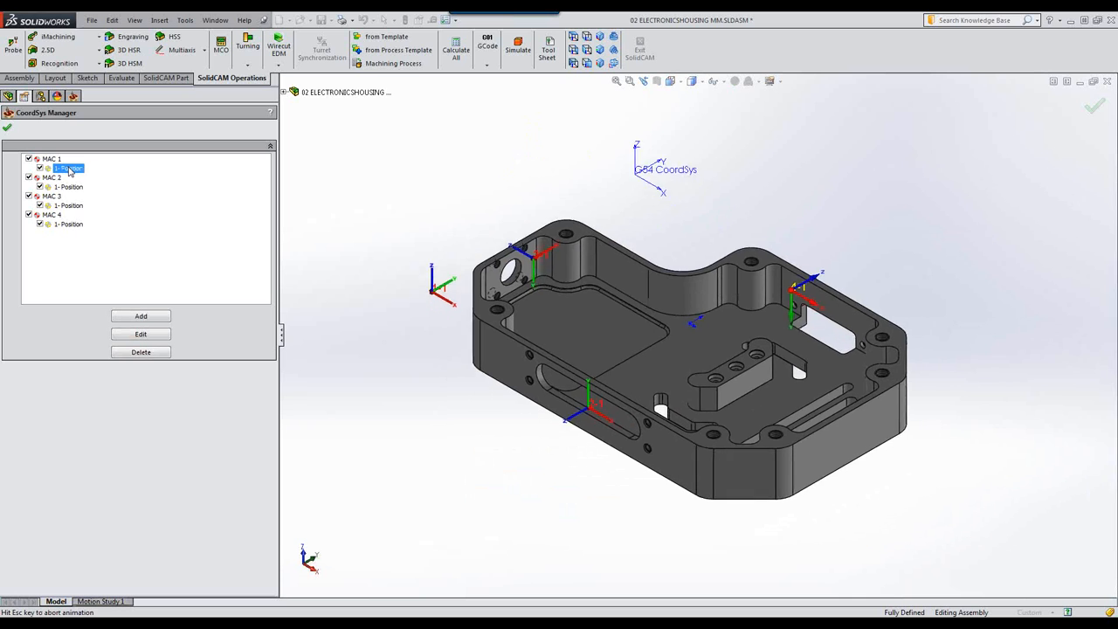
pyautogui.click(73, 188)
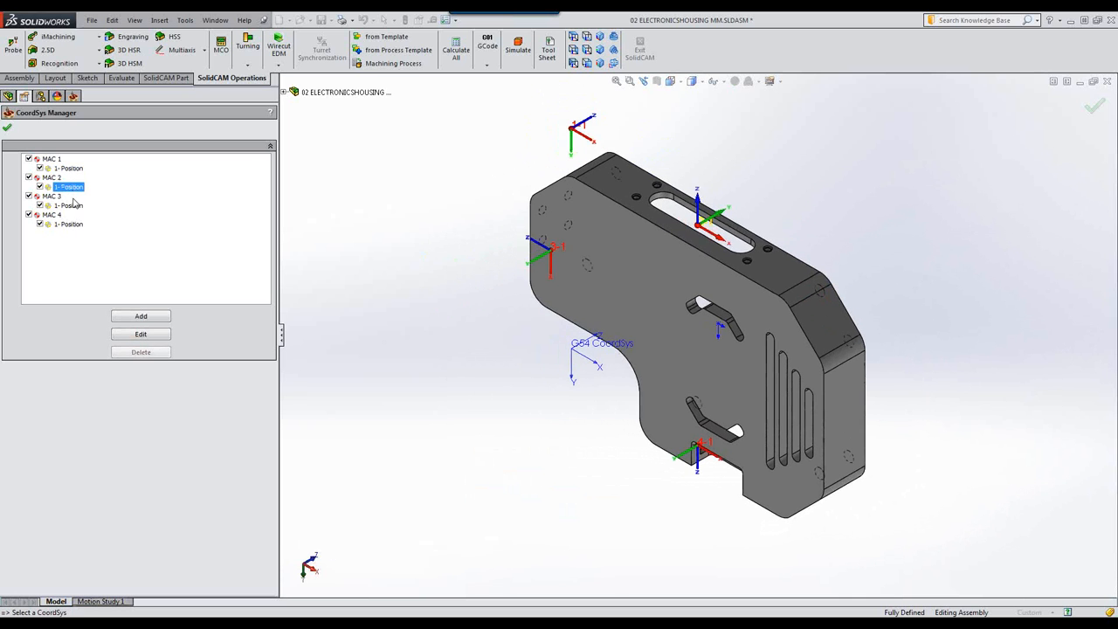
pyautogui.click(73, 205)
pyautogui.click(70, 224)
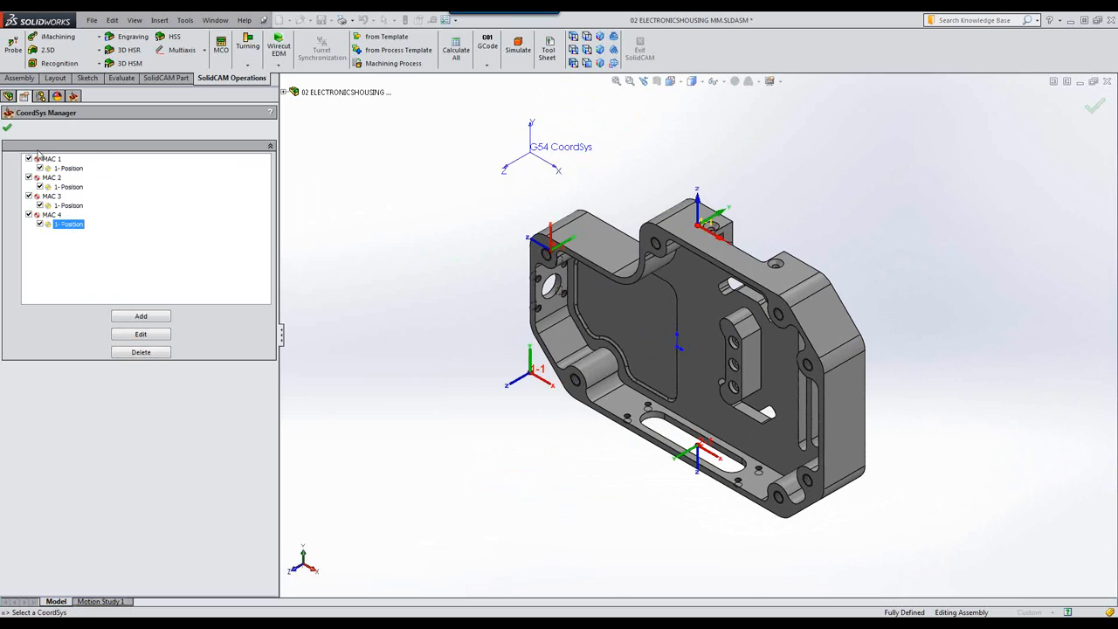
pyautogui.click(69, 168)
pyautogui.click(7, 127)
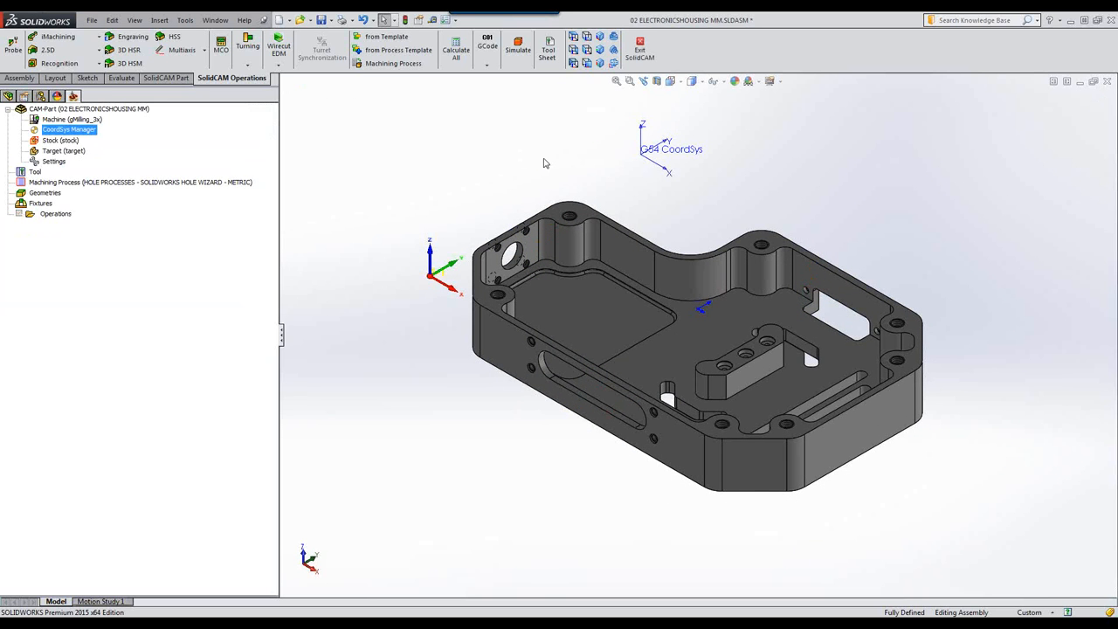
# - Start Holes Recognition + Technology on the housing's operations with the SHR database
pyautogui.click(59, 216)
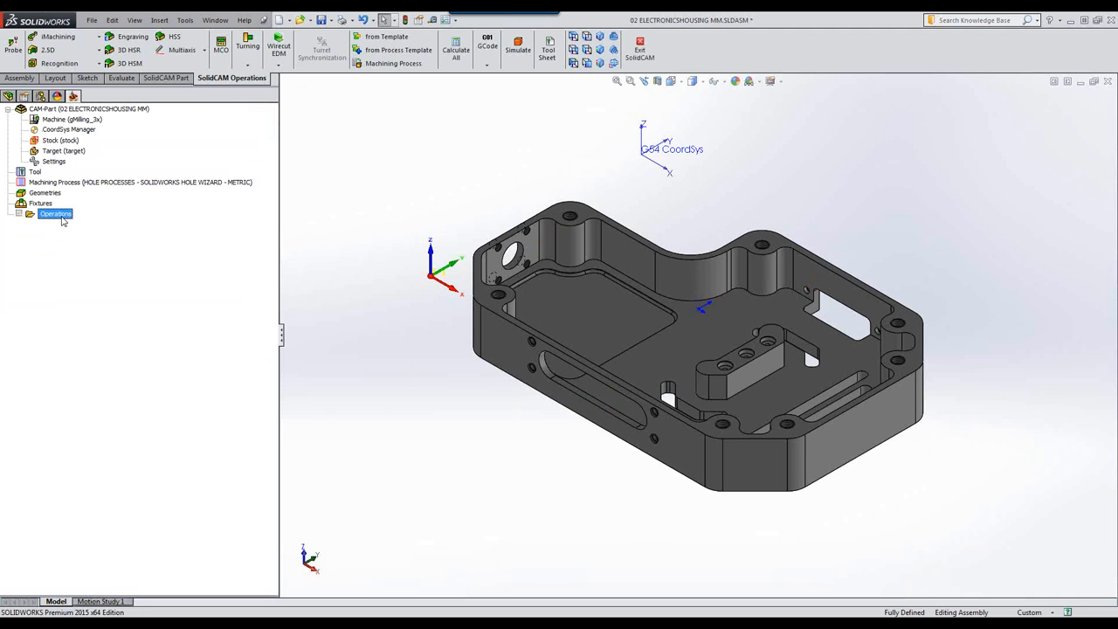
pyautogui.rightClick(59, 214)
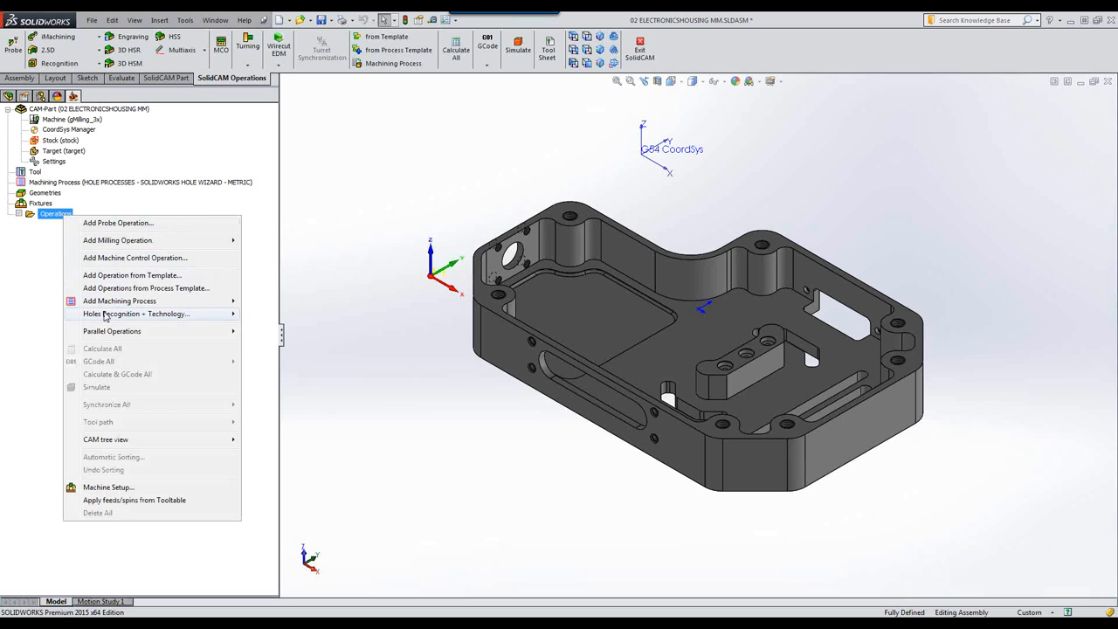
pyautogui.moveTo(107, 317)
pyautogui.click(286, 340)
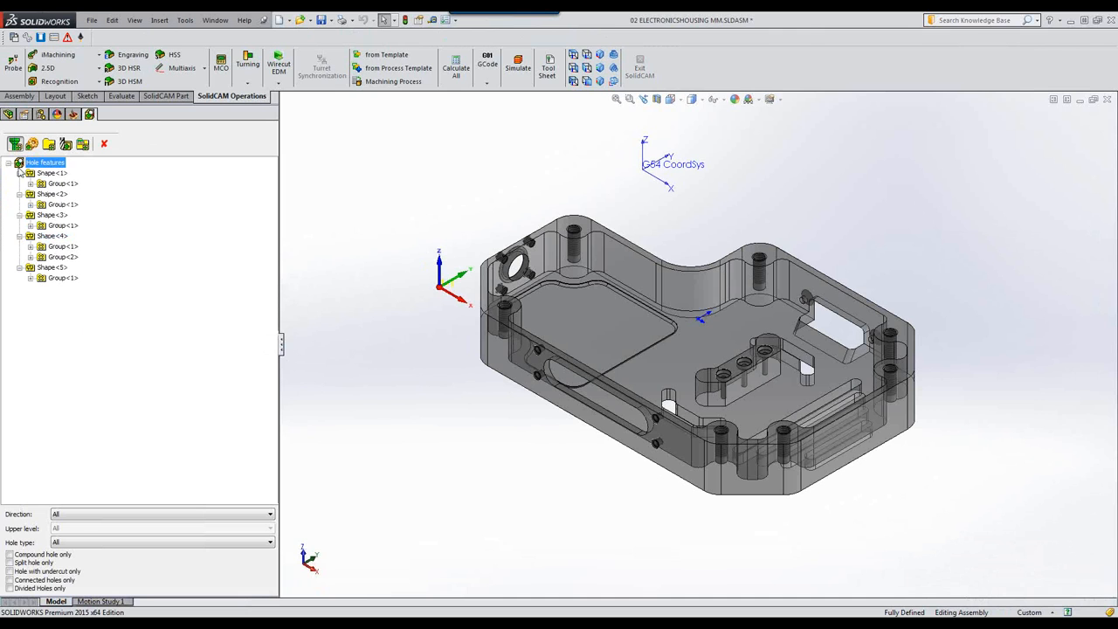
# - Generate the machinable hole features, divide them into feature sets per coordinate system, and highlight the holes of Feature set 1
pyautogui.click(32, 144)
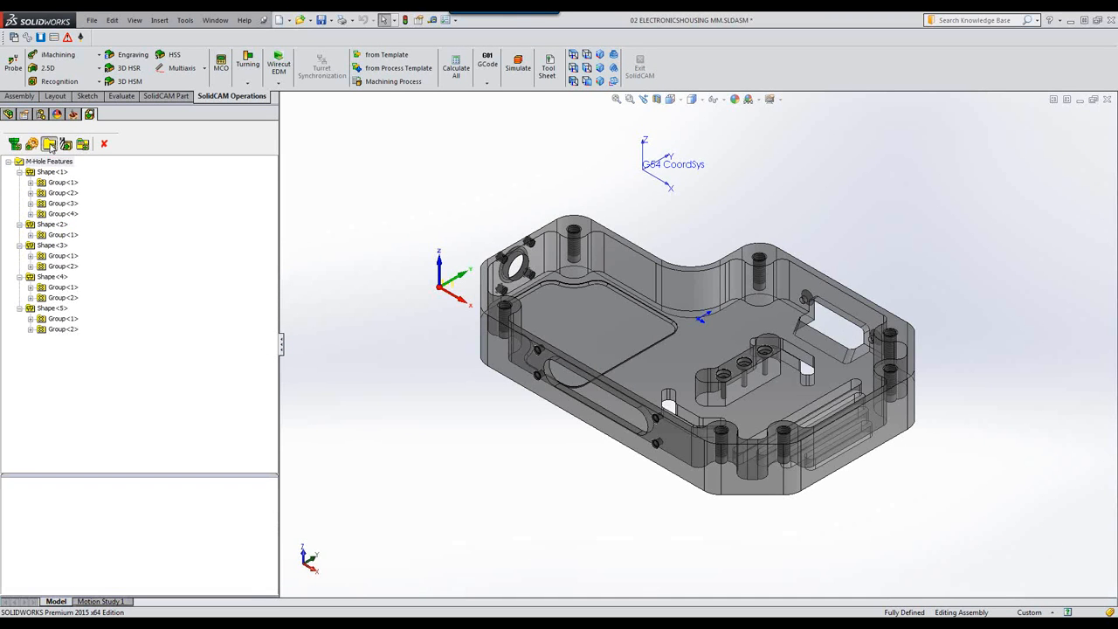
pyautogui.click(49, 144)
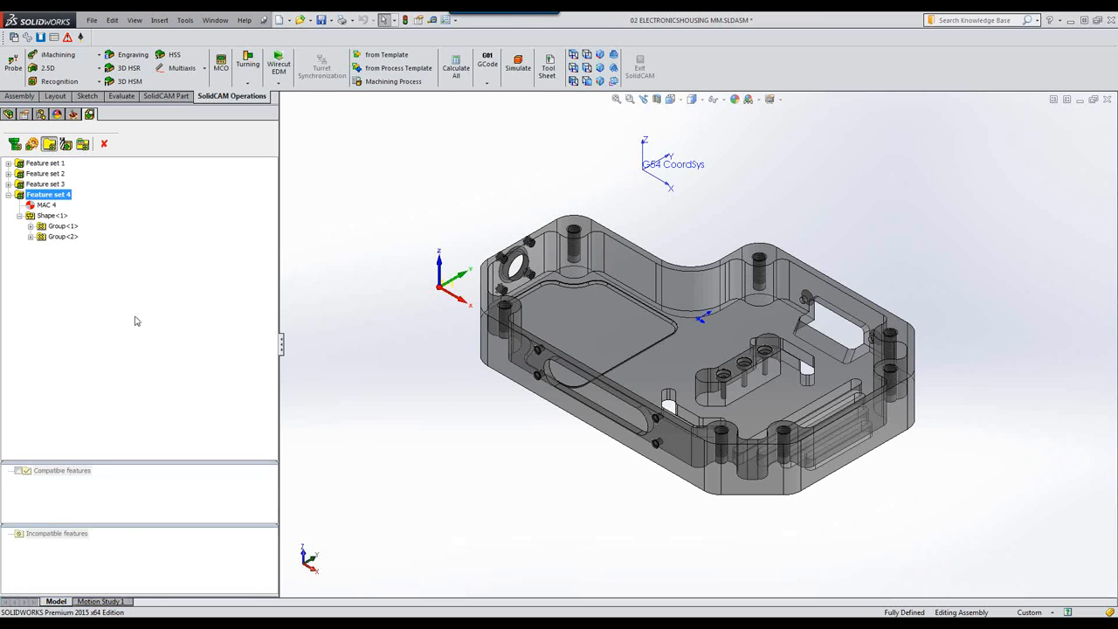
pyautogui.click(42, 164)
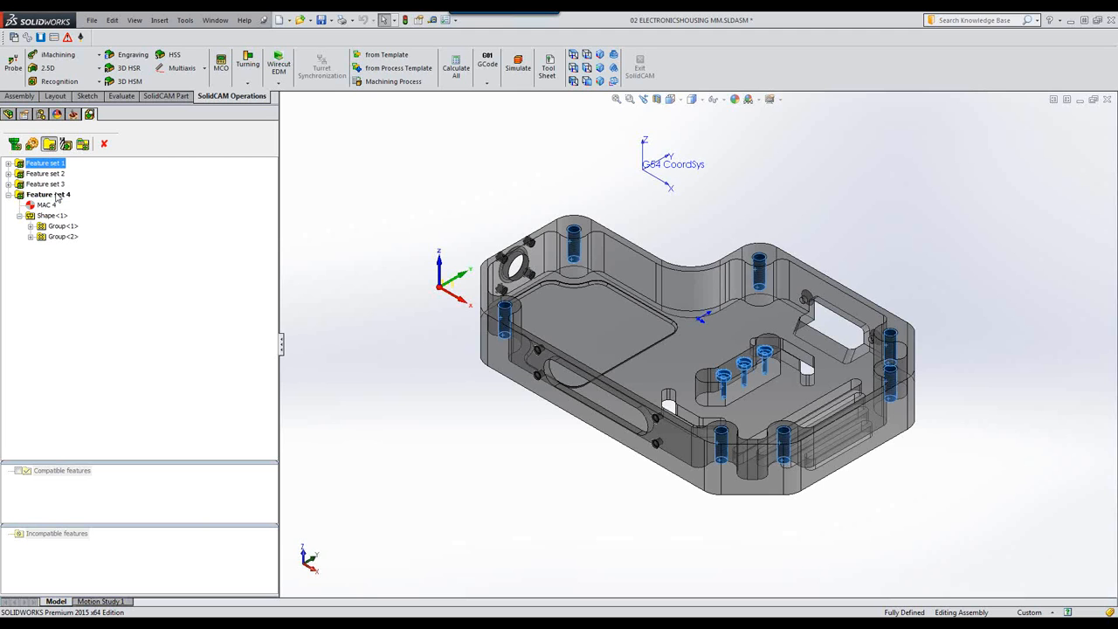
# - Make Feature set 1 the current set and try to generate its technology and drilling operations
pyautogui.rightClick(55, 164)
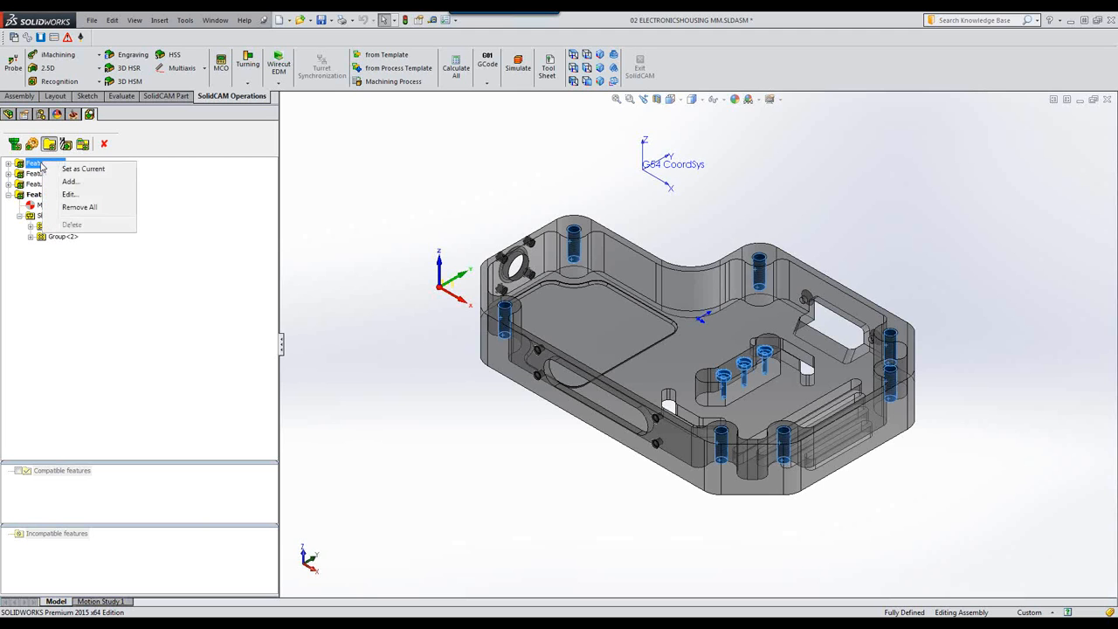
pyautogui.click(70, 170)
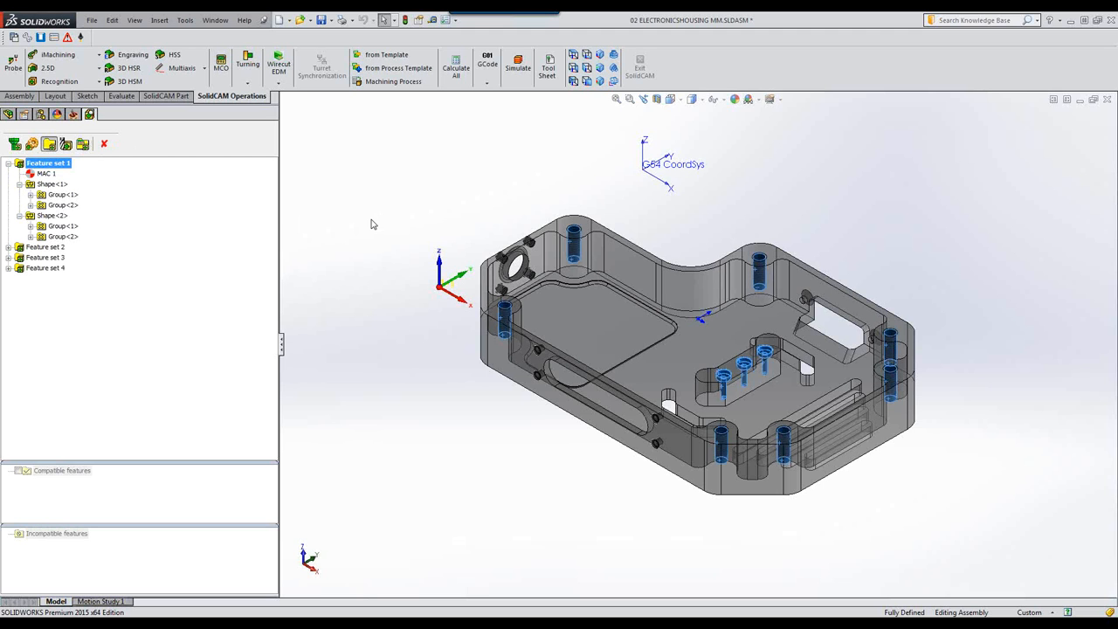
pyautogui.click(67, 145)
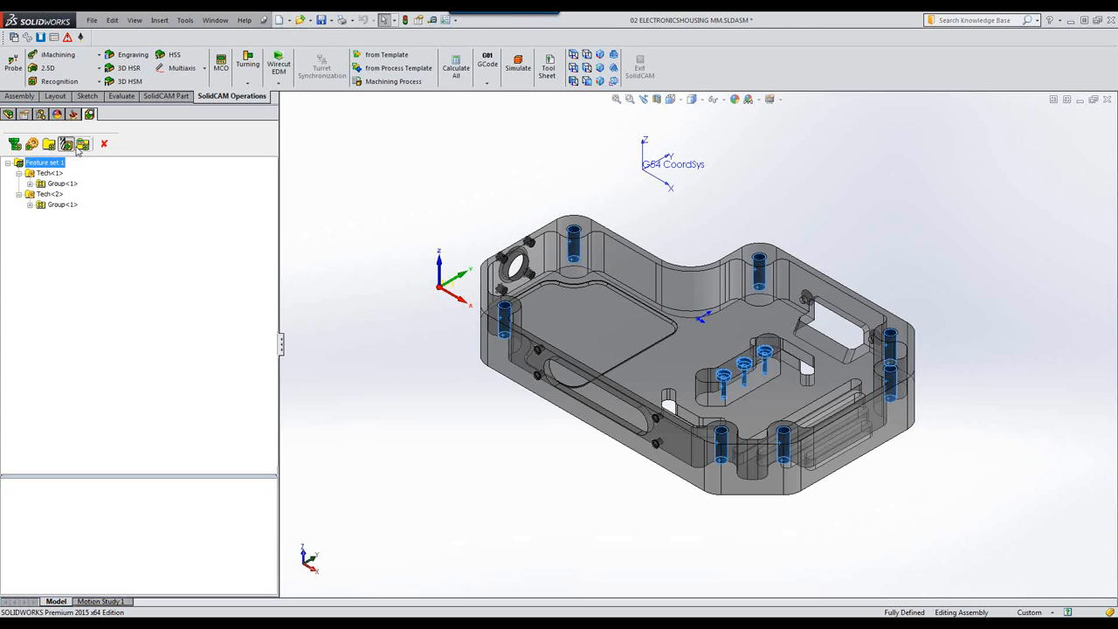
pyautogui.click(83, 144)
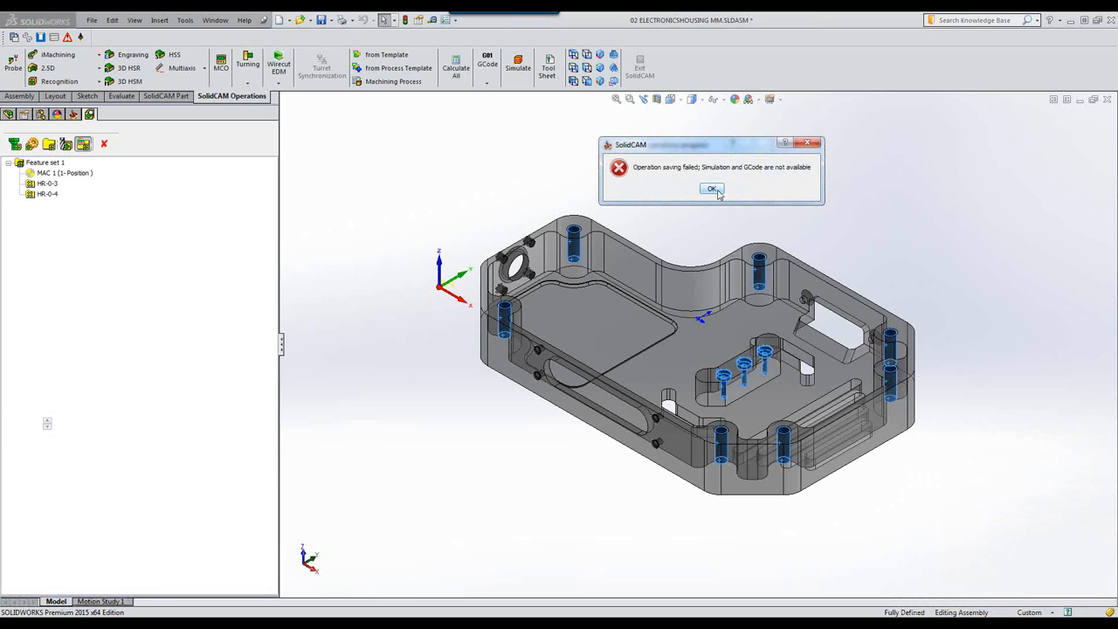
pyautogui.click(711, 190)
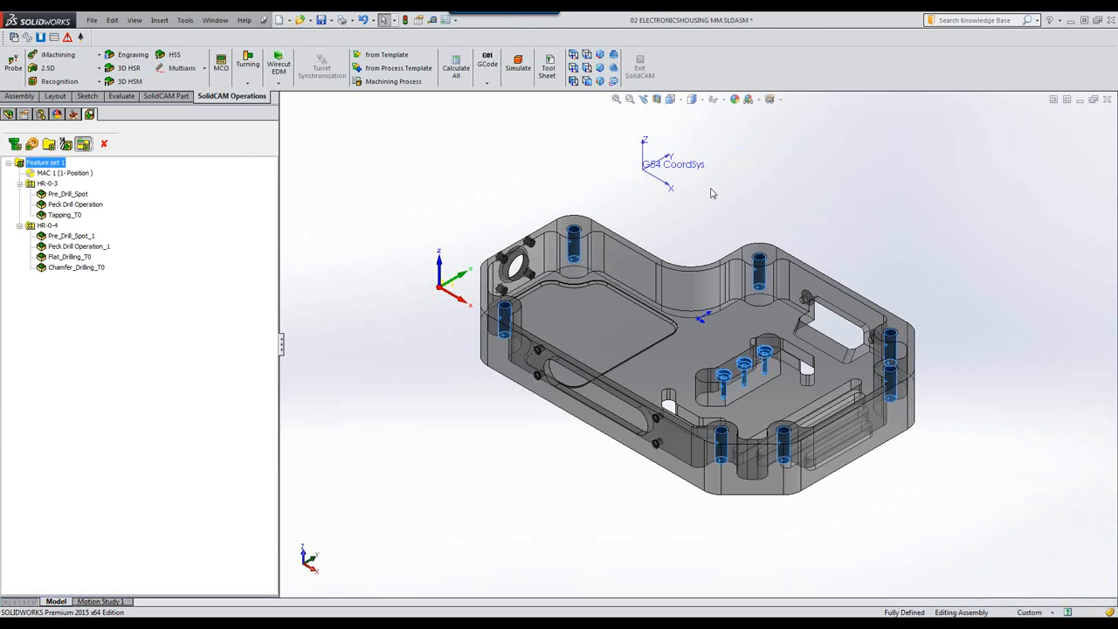
# - Recognize the housing's holes again and rebuild the machinable features, feature sets, technology and operations for Feature set 1
pyautogui.click(15, 143)
pyautogui.rightClick(40, 164)
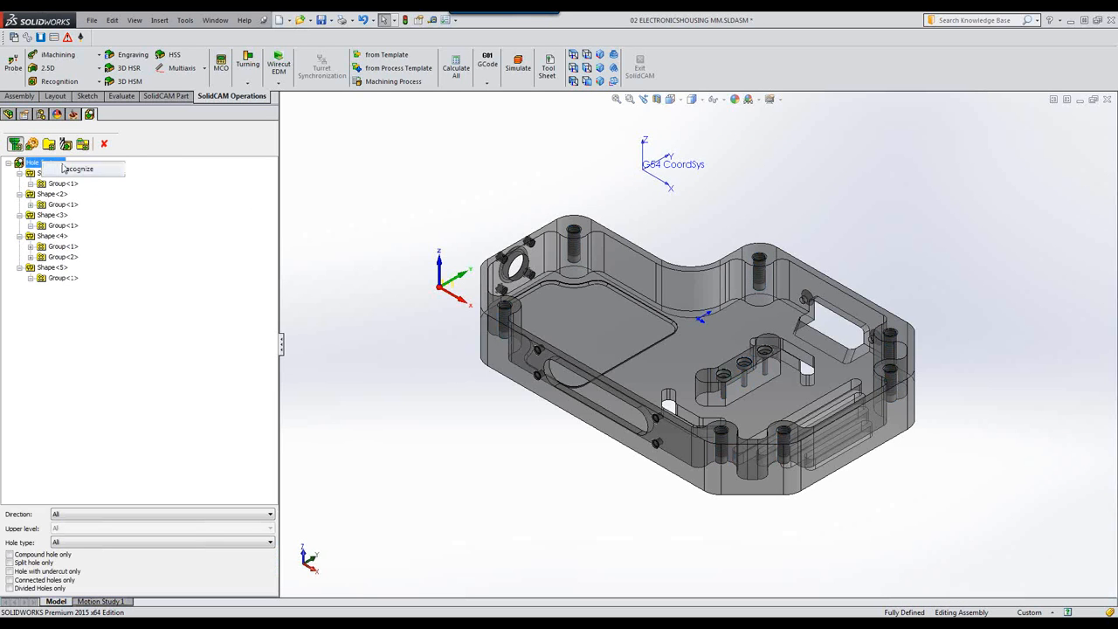
pyautogui.click(67, 169)
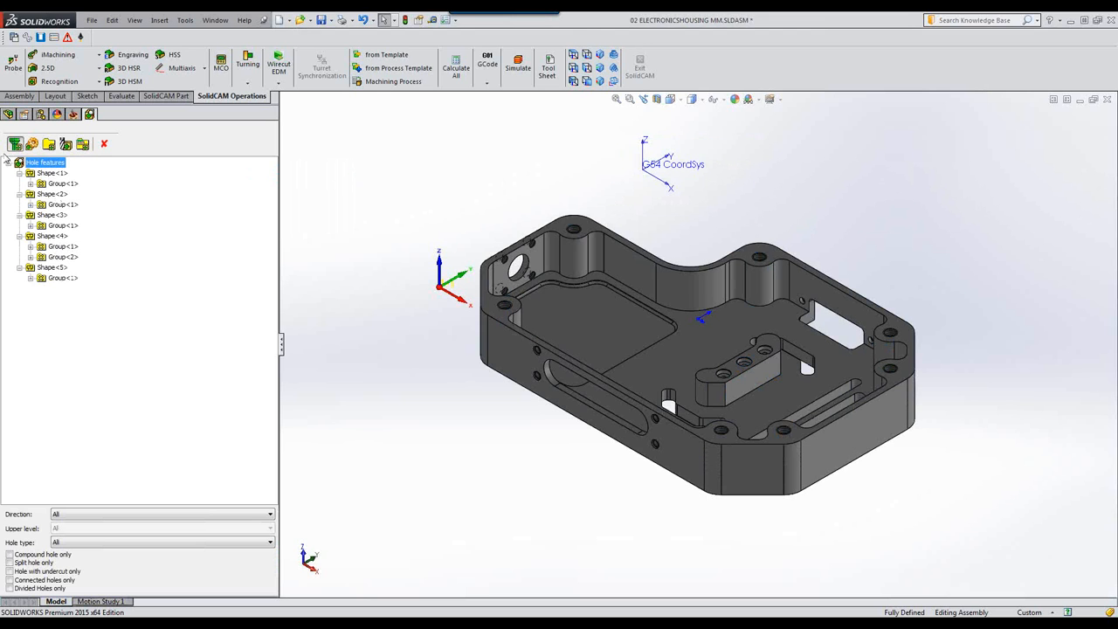
pyautogui.click(32, 143)
pyautogui.click(48, 143)
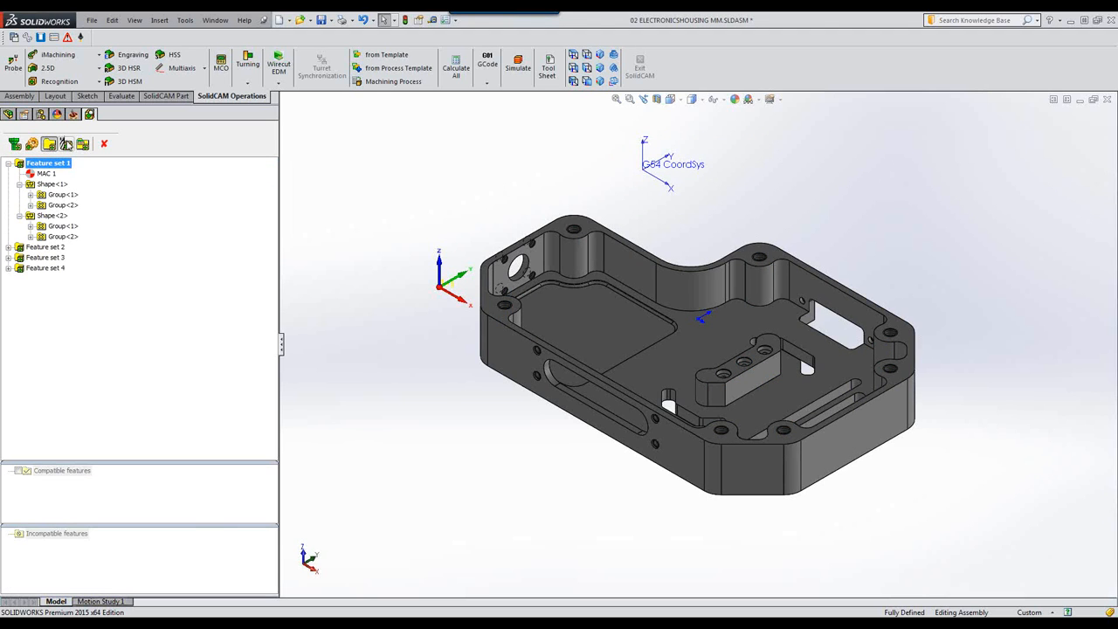
pyautogui.click(66, 144)
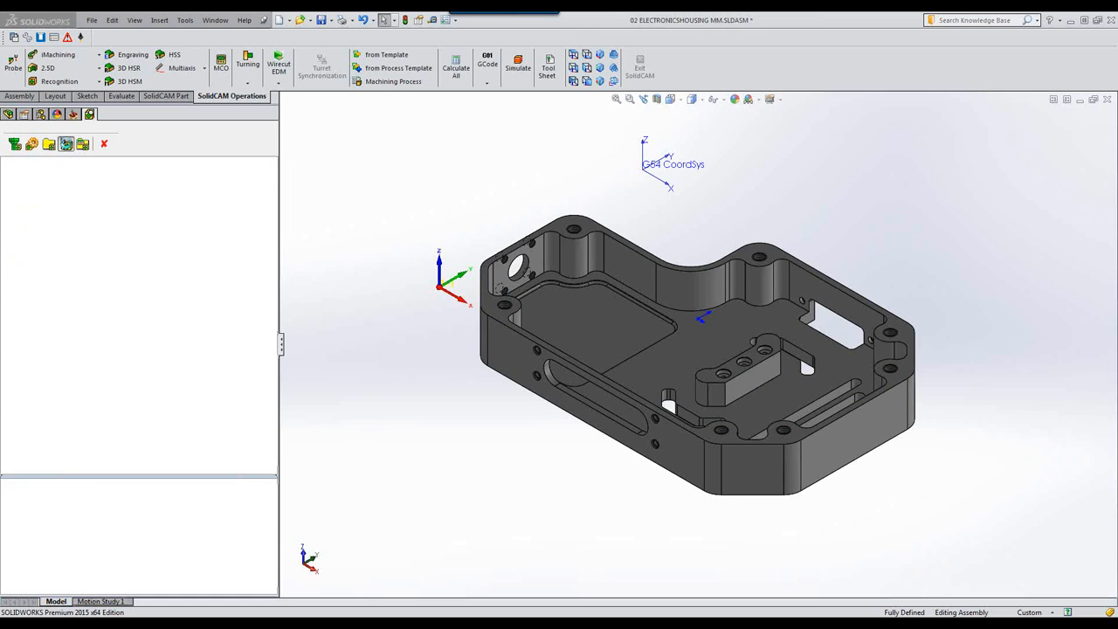
pyautogui.click(83, 144)
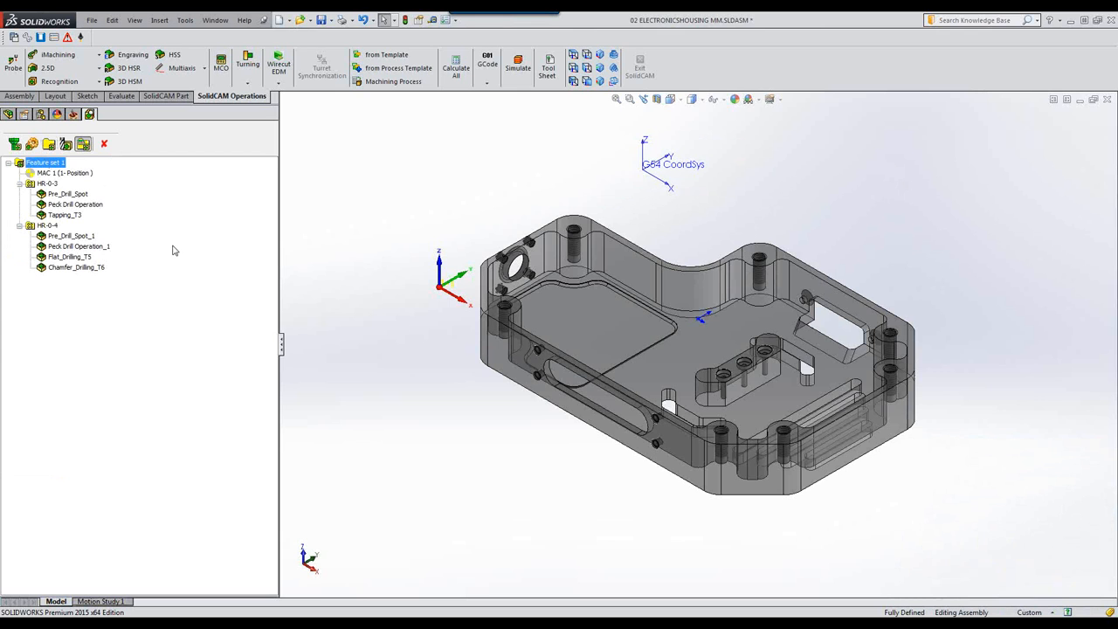
# - Make Feature set 2 the current set and generate the technology and operations for its MAC 2 holes
pyautogui.click(50, 145)
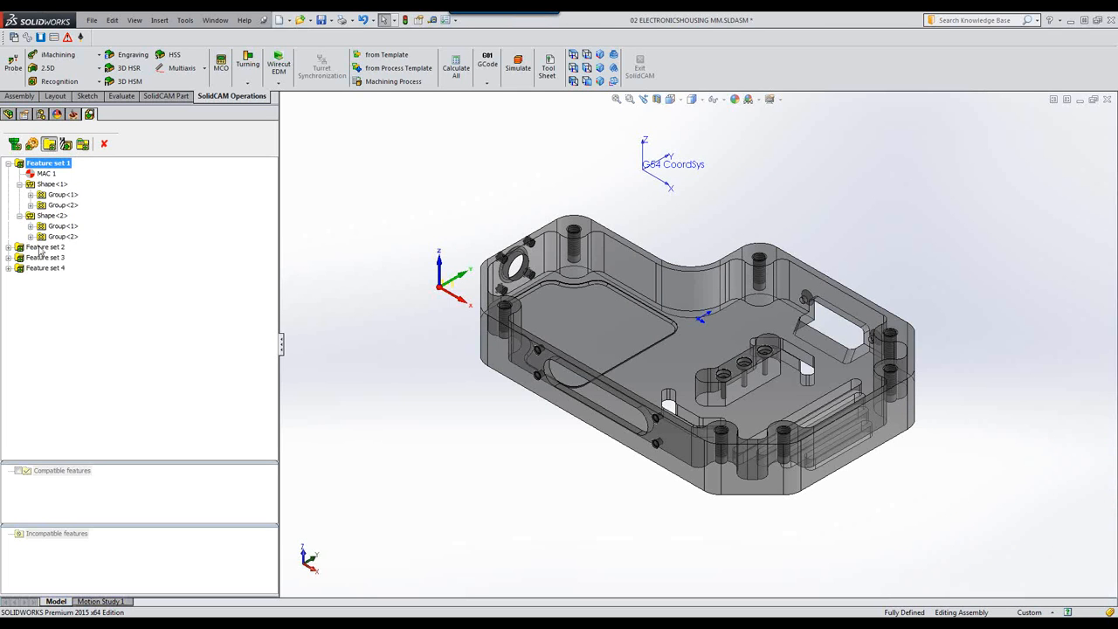
pyautogui.rightClick(38, 249)
pyautogui.click(69, 253)
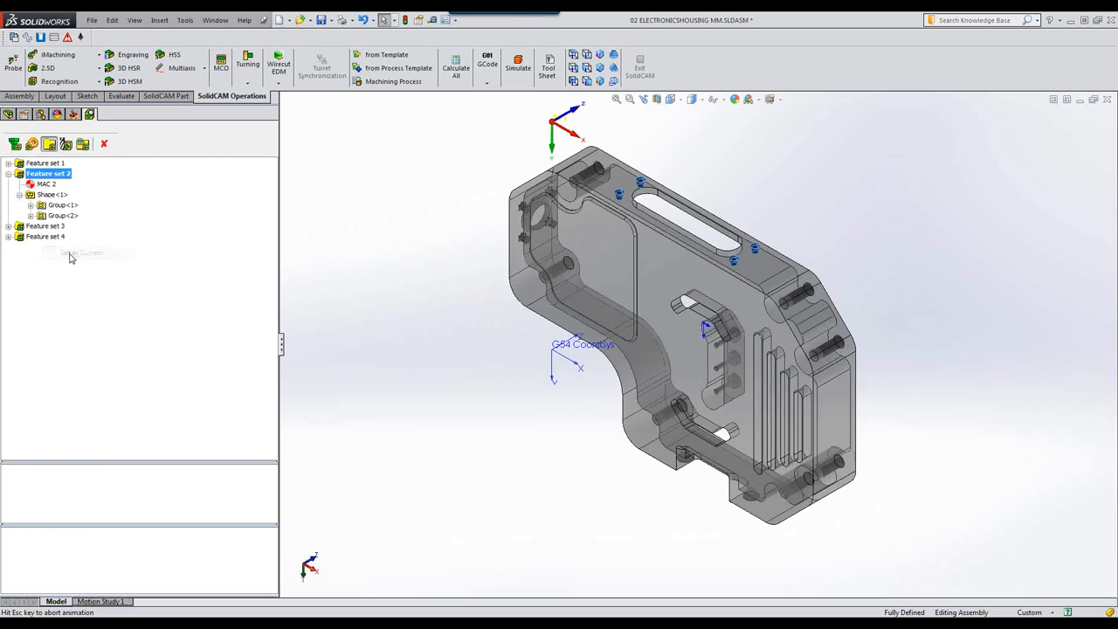
pyautogui.click(64, 145)
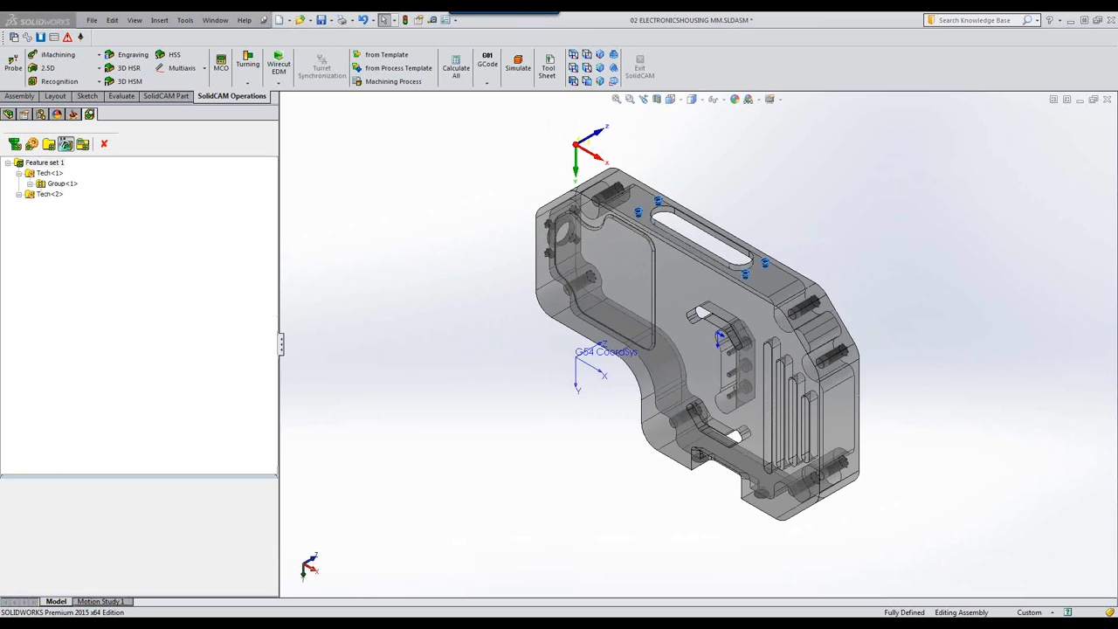
pyautogui.click(82, 144)
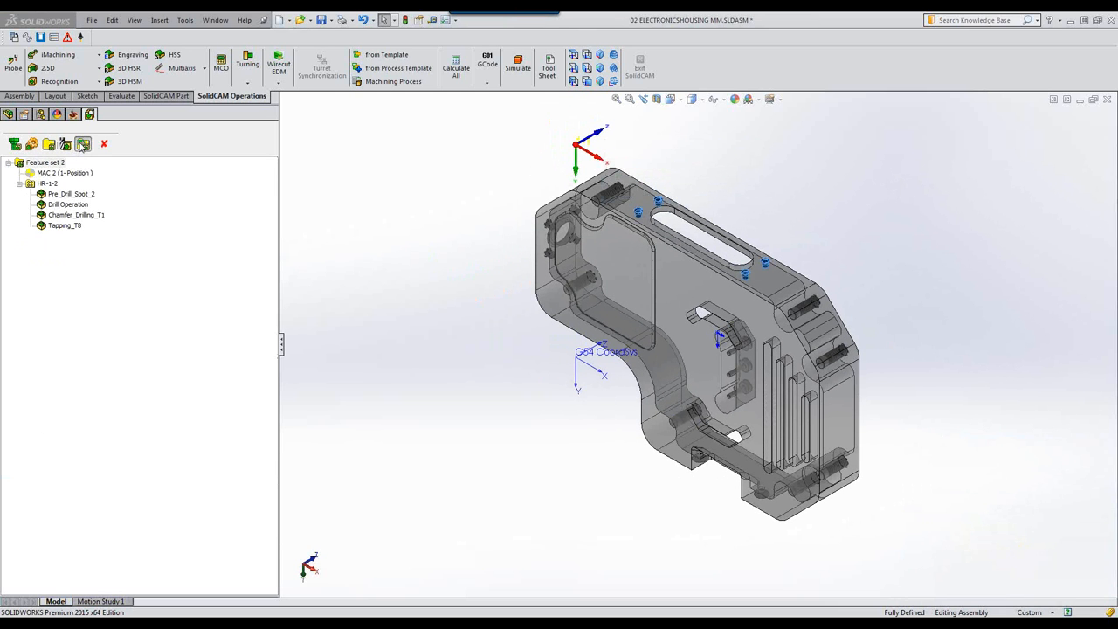
# - Make Feature set 3 the current set and generate the technology and operations for its MAC 3 holes
pyautogui.click(48, 145)
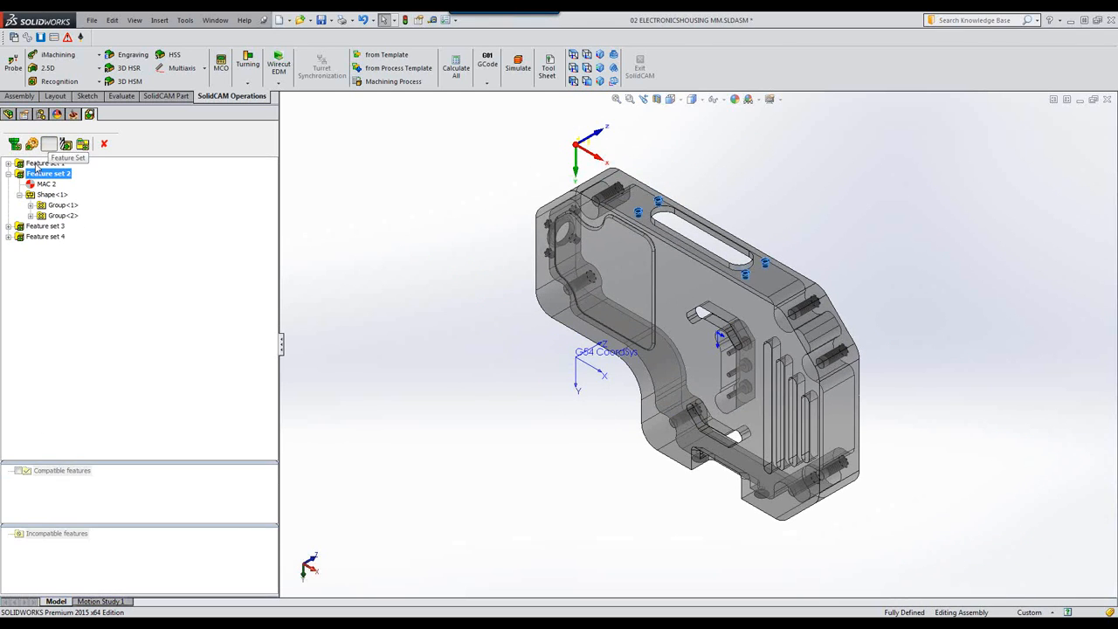
pyautogui.rightClick(40, 230)
pyautogui.click(68, 235)
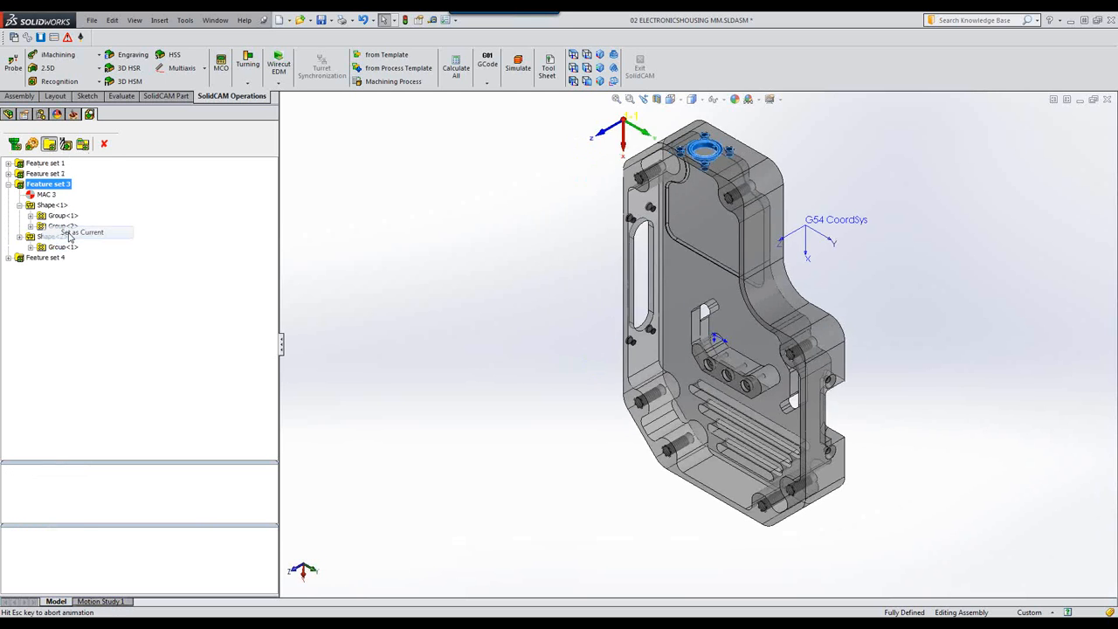
pyautogui.click(65, 145)
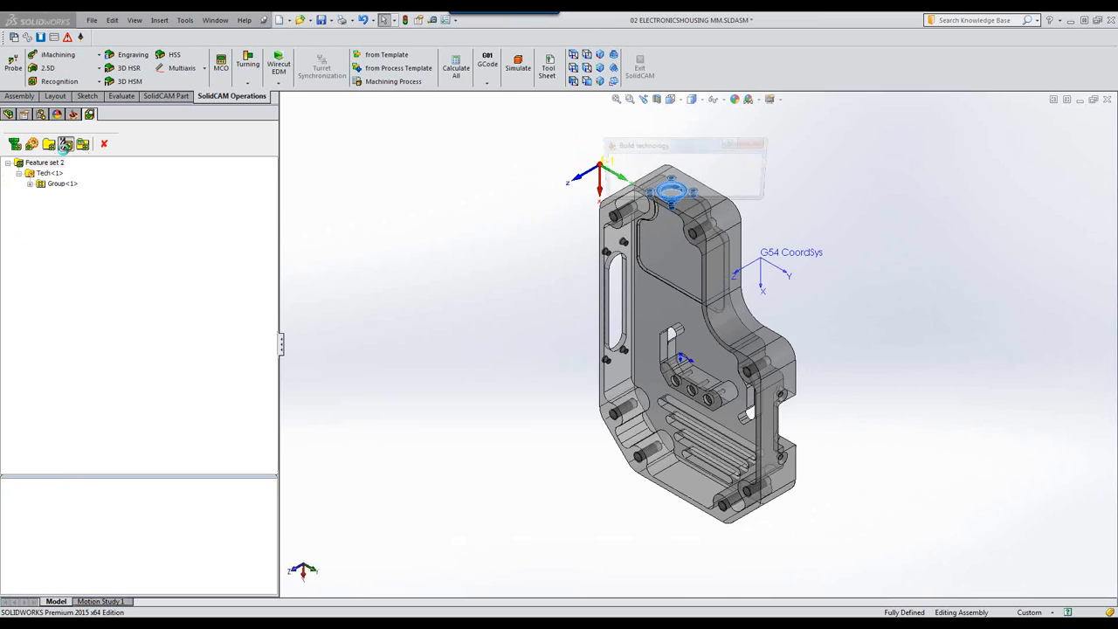
pyautogui.click(82, 144)
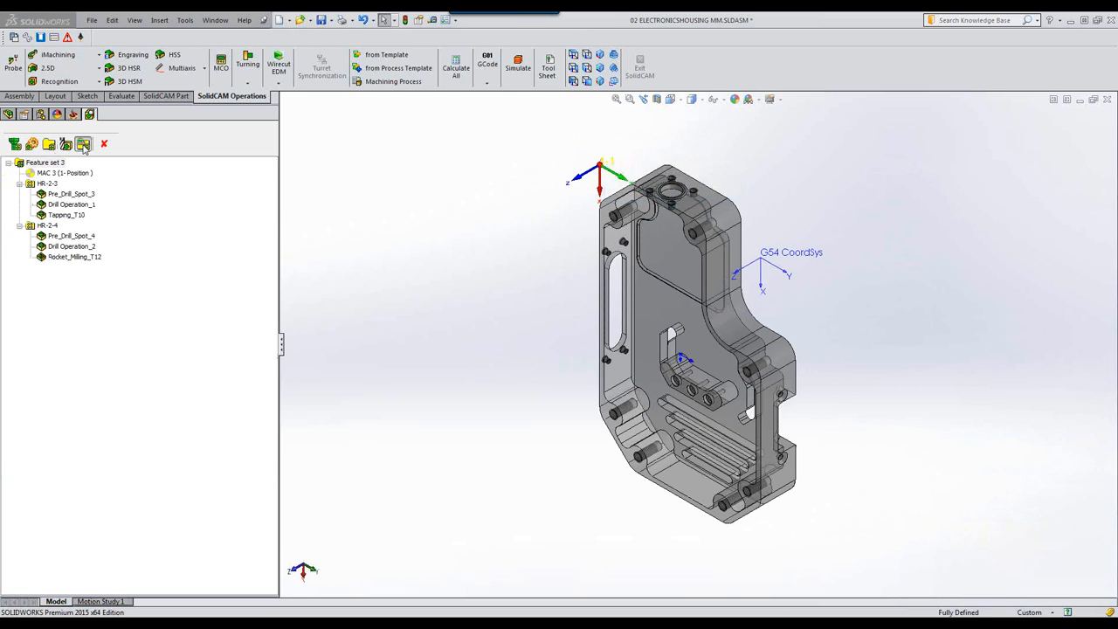
# - Make Feature set 4 the current set, generate the technology and operations for its MAC 4 holes, and close the hole recognition
pyautogui.click(49, 144)
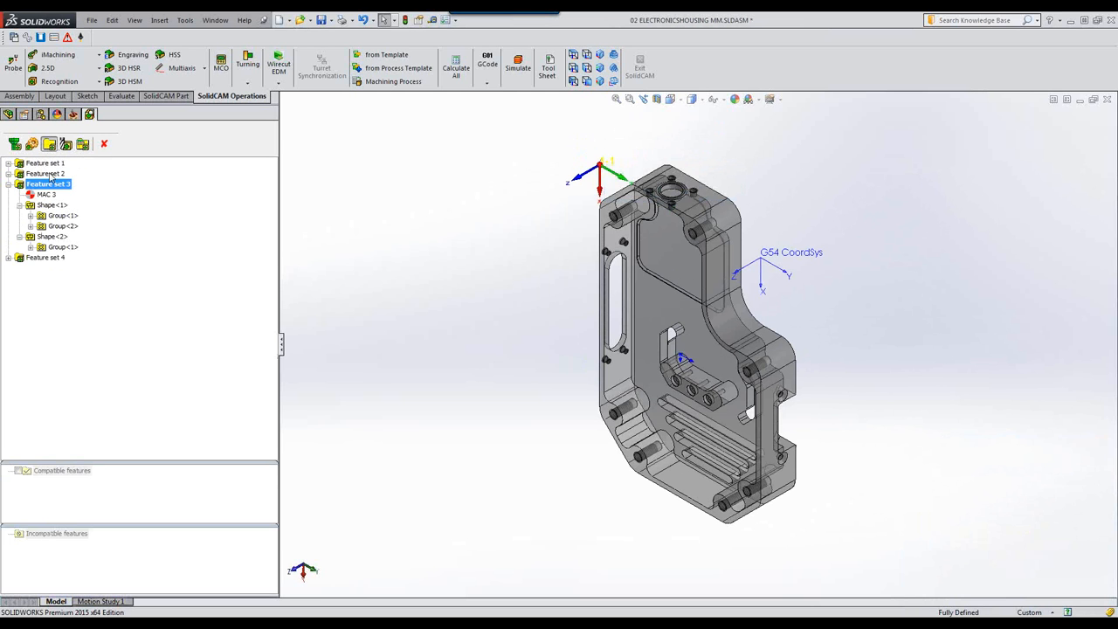
pyautogui.rightClick(50, 257)
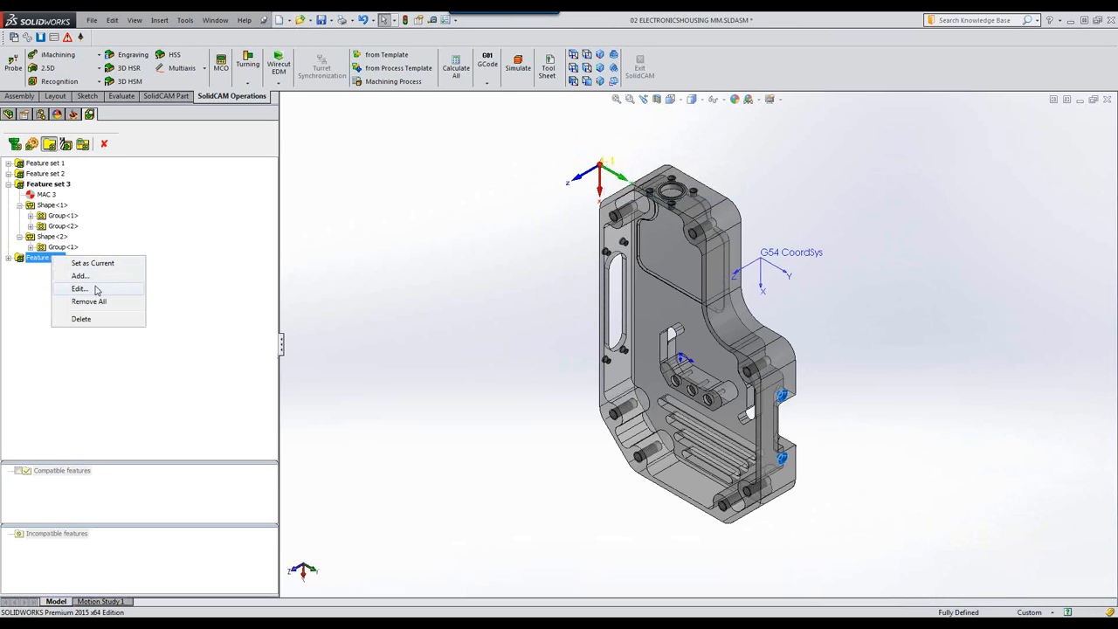
pyautogui.click(91, 263)
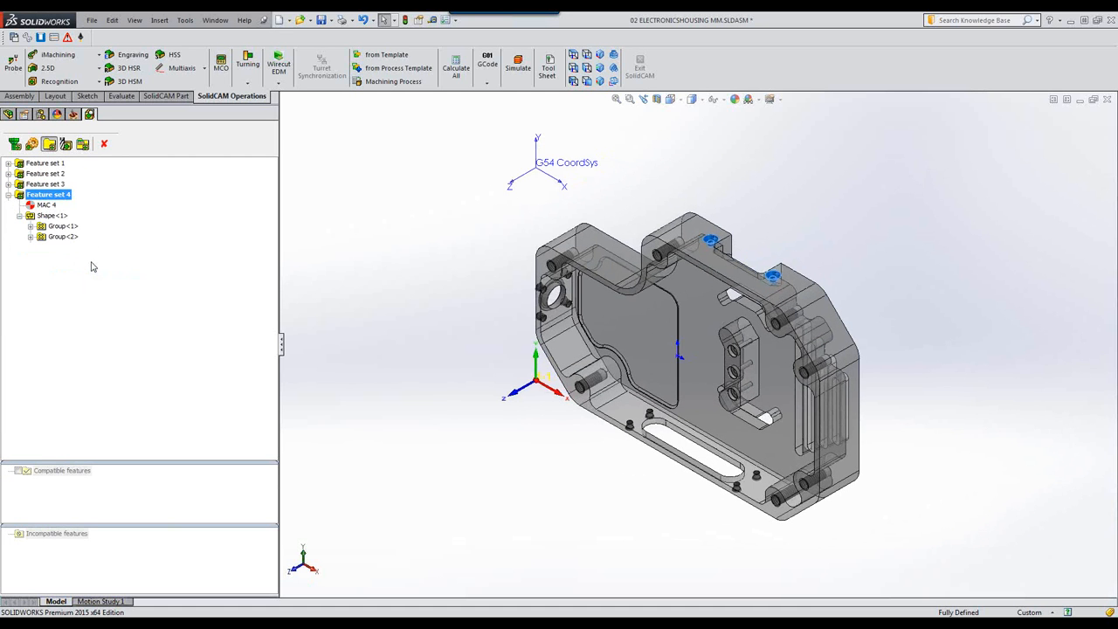
pyautogui.click(68, 145)
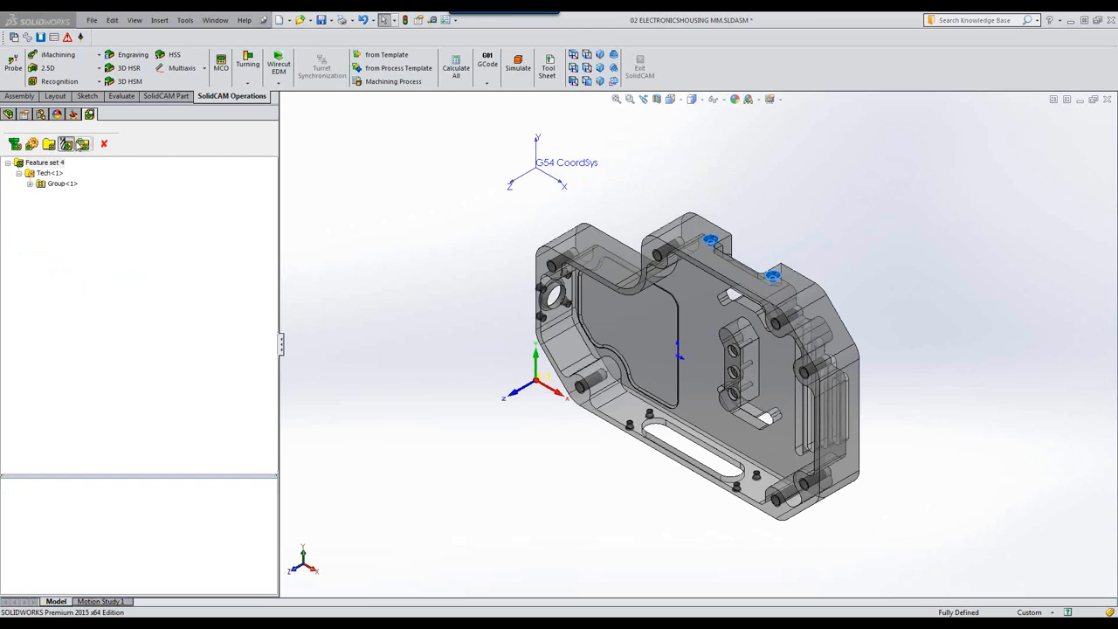
pyautogui.click(83, 144)
pyautogui.click(105, 146)
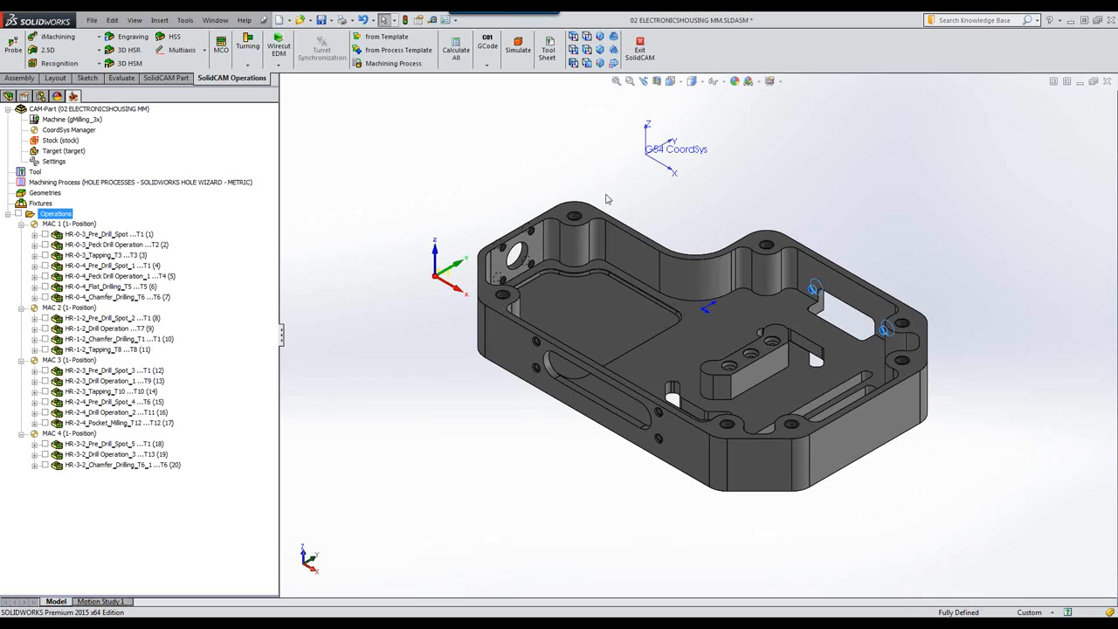
# - Review the tools in the Part Tool Table, including the tap in tool number 3, and leave the table without changes
pyautogui.doubleClick(34, 172)
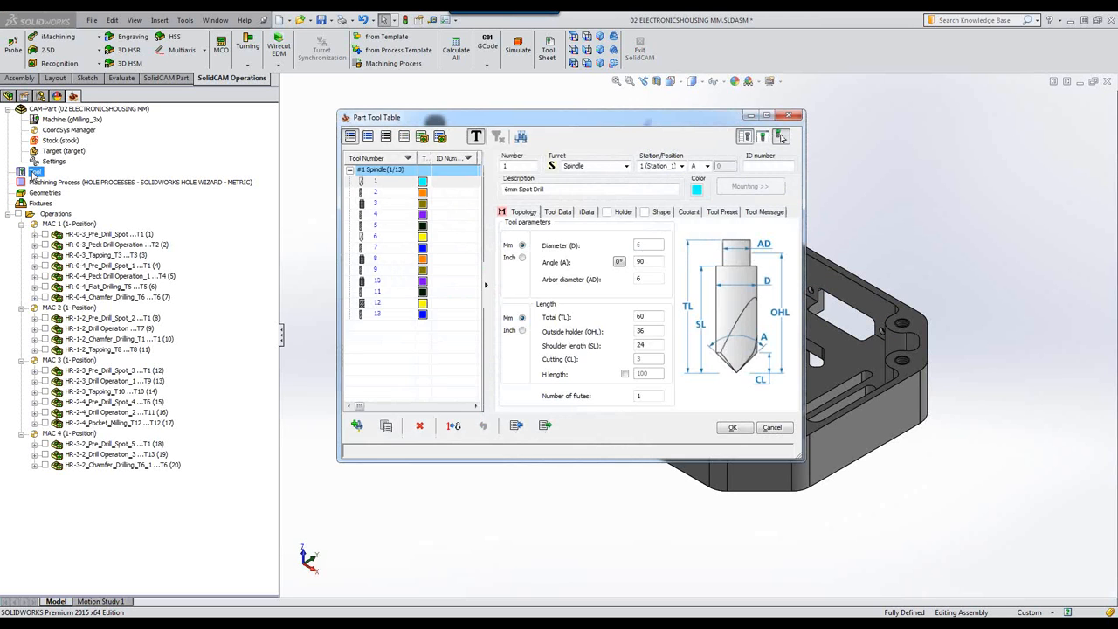
pyautogui.click(372, 282)
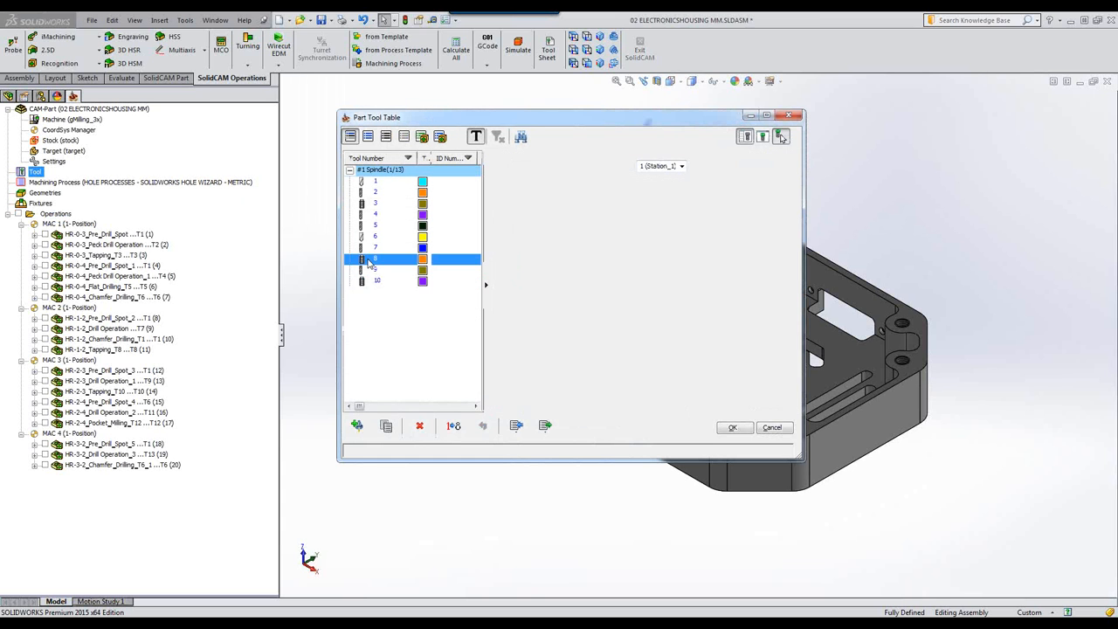
pyautogui.click(369, 205)
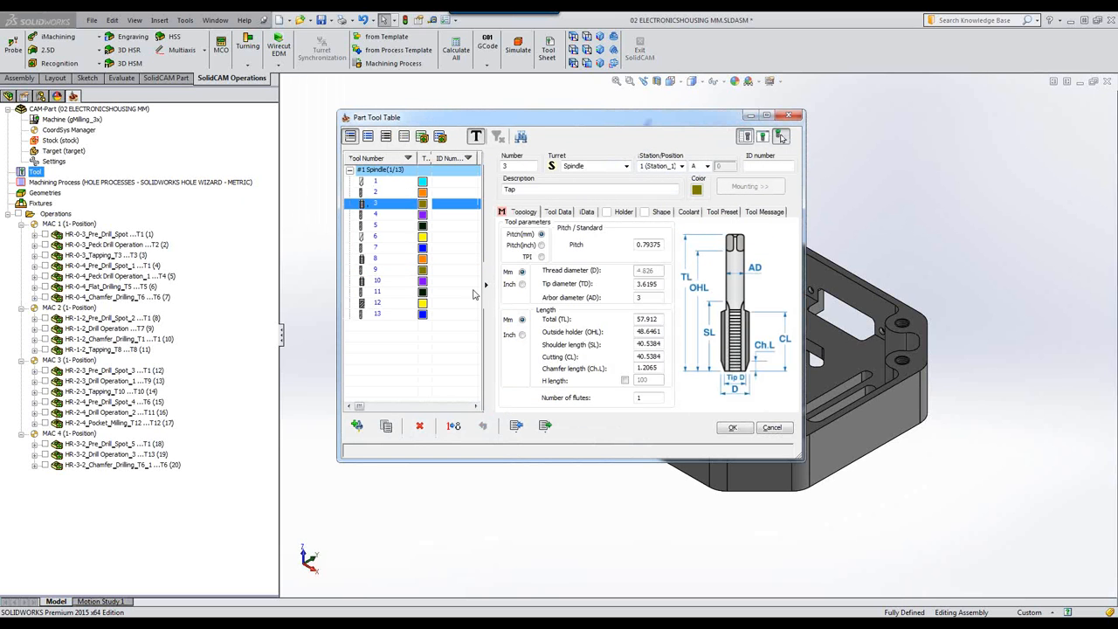
pyautogui.click(772, 428)
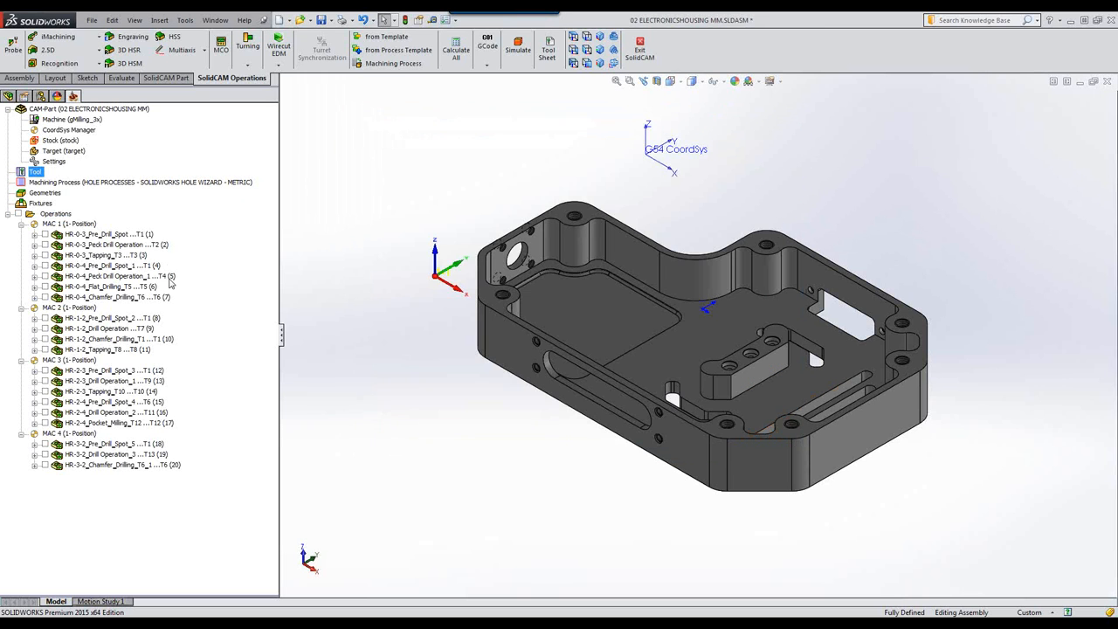
# - Simulate all the housing's operations in SolidVerify, inspect the machined holes up close, and exit the simulation
pyautogui.click(55, 214)
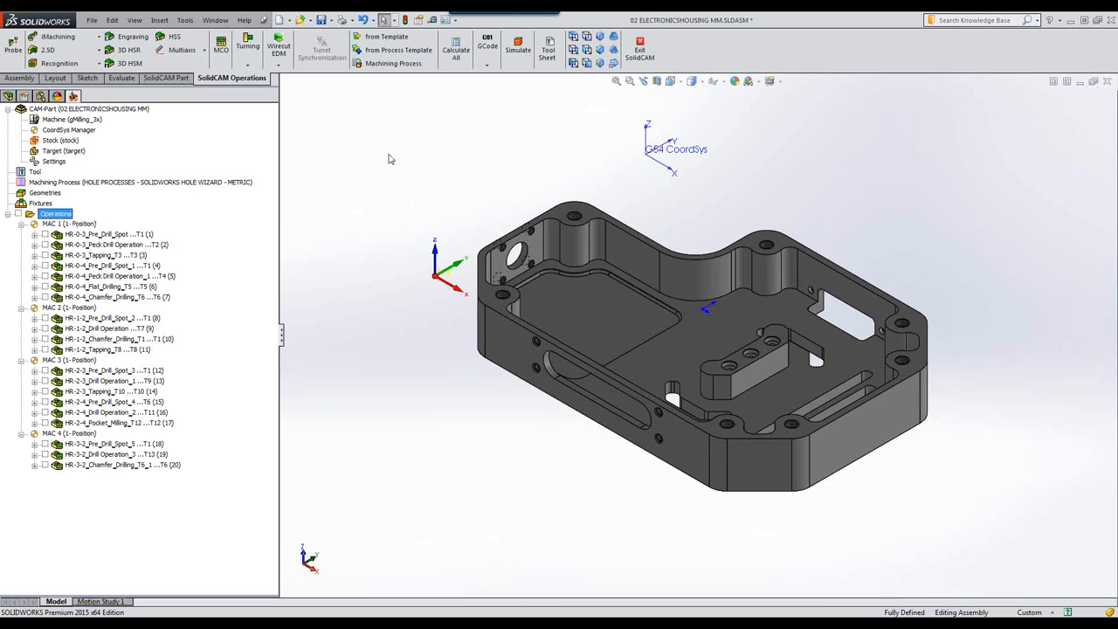
pyautogui.click(515, 52)
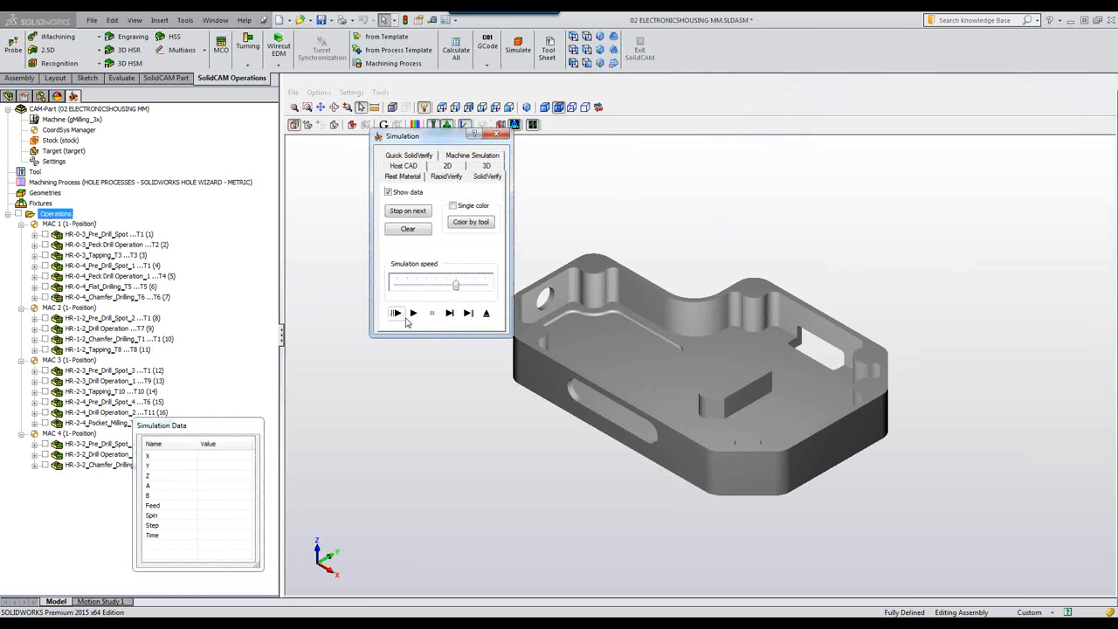
pyautogui.click(413, 313)
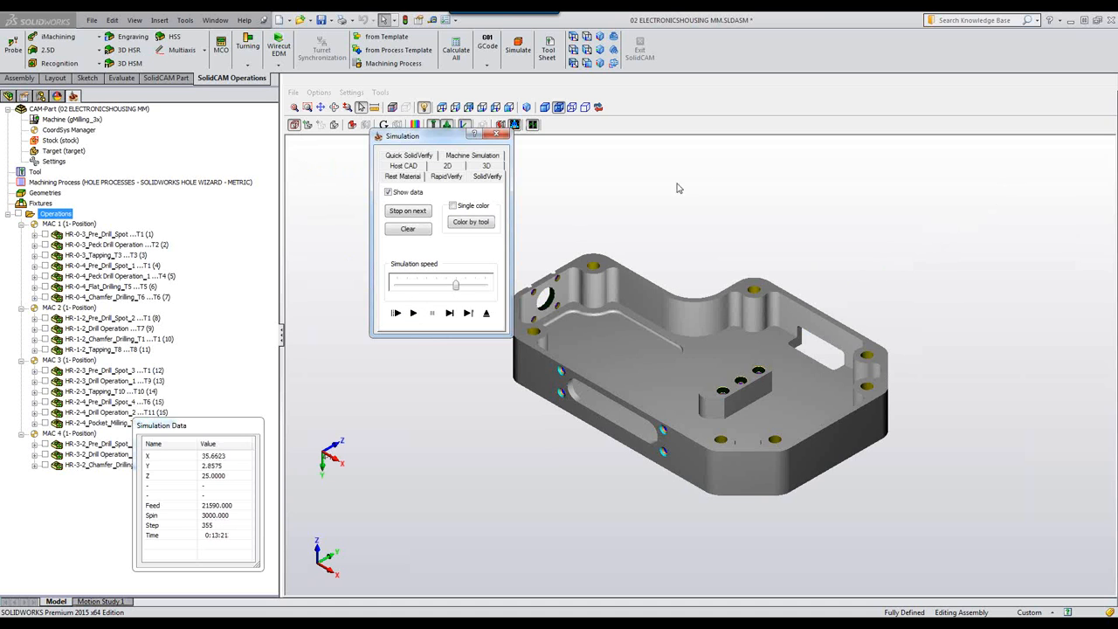
pyautogui.click(726, 184)
pyautogui.scroll(2, 684, 427)
pyautogui.scroll(1, 685, 426)
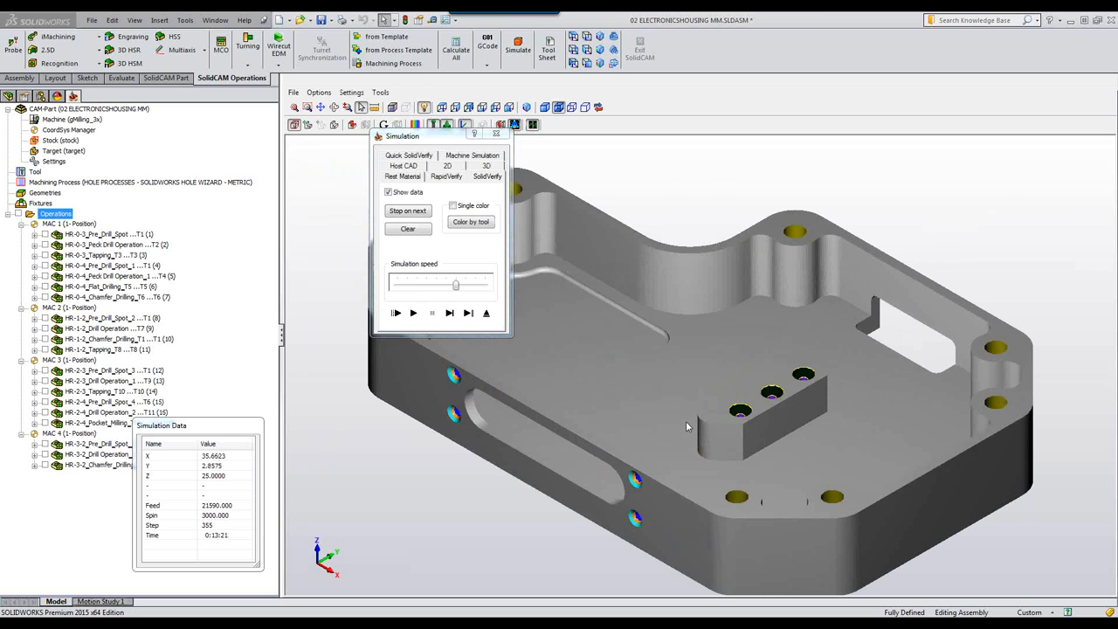
pyautogui.click(487, 314)
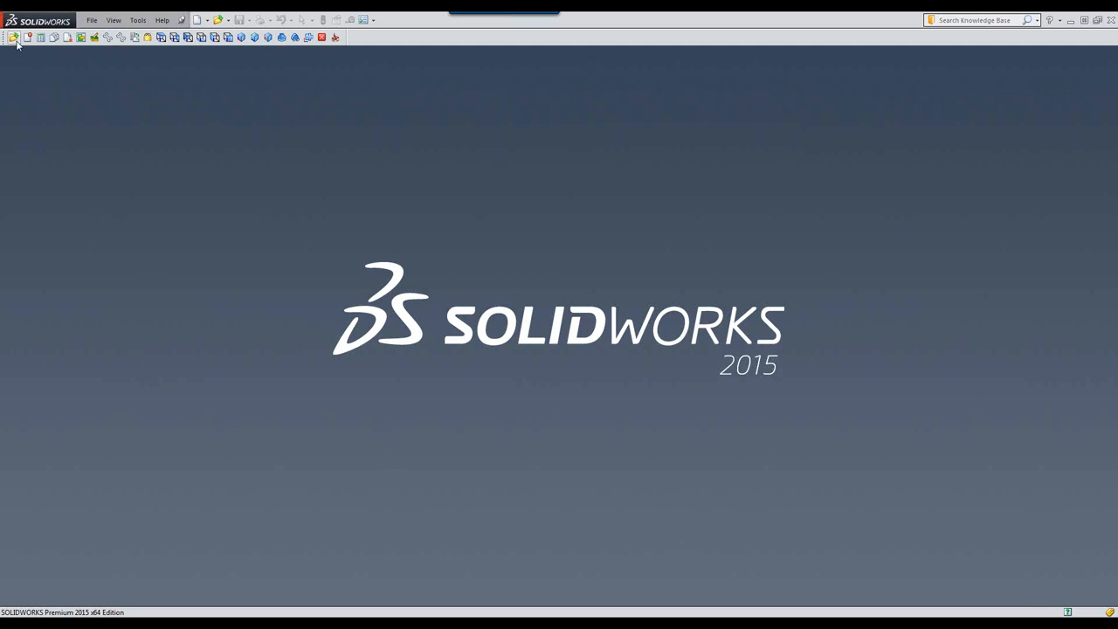
# - Open the CAM-Part 03 TURRET METRIC.prz from the AFRM Part 2 folder
pyautogui.click(15, 40)
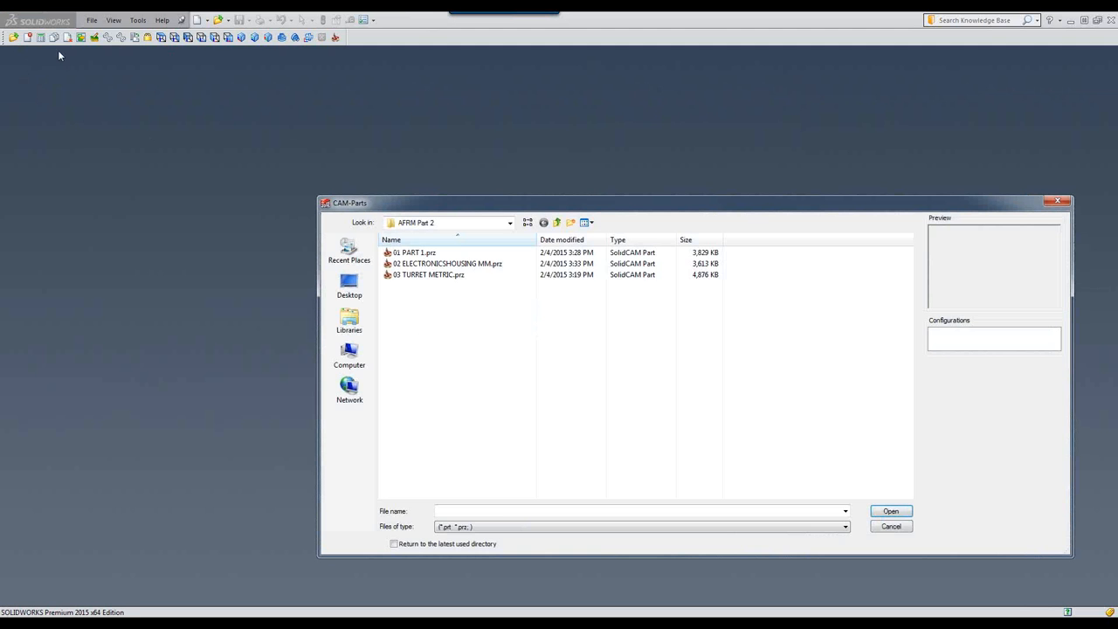
pyautogui.click(448, 276)
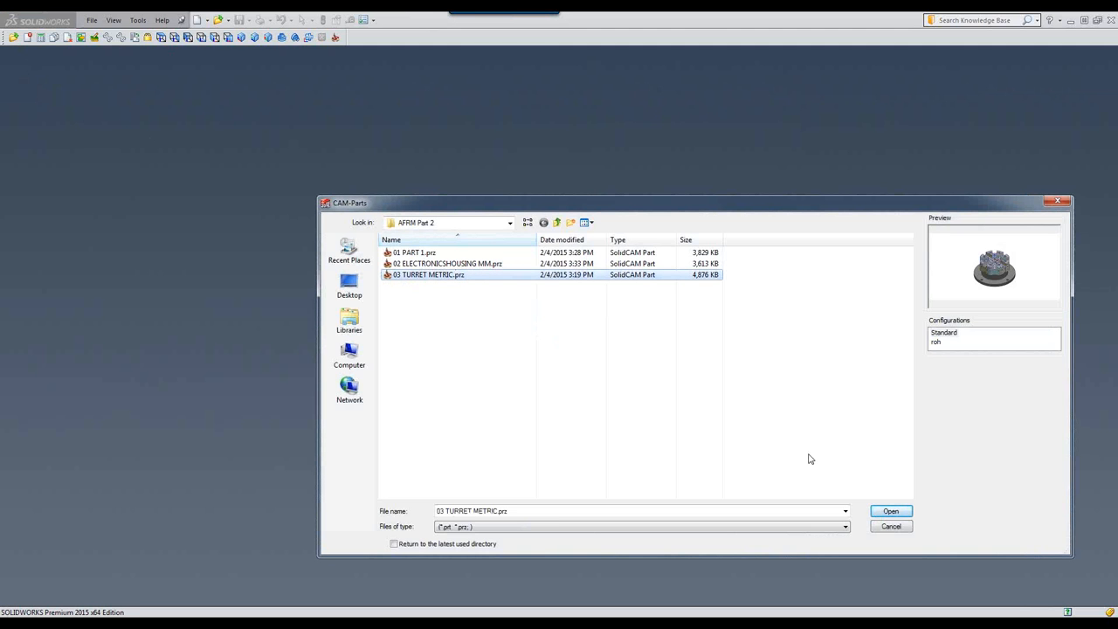
pyautogui.click(891, 511)
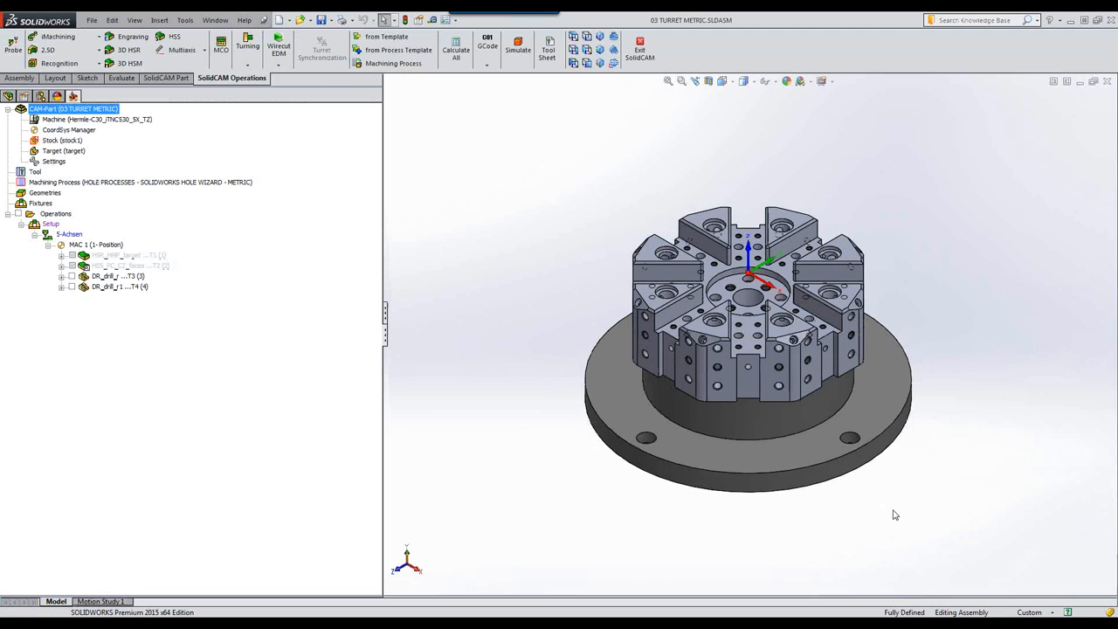
# - Delete the two DR_drill operations for tools T3 and T4 from the MAC 1 (1- Position) operations
pyautogui.click(120, 279)
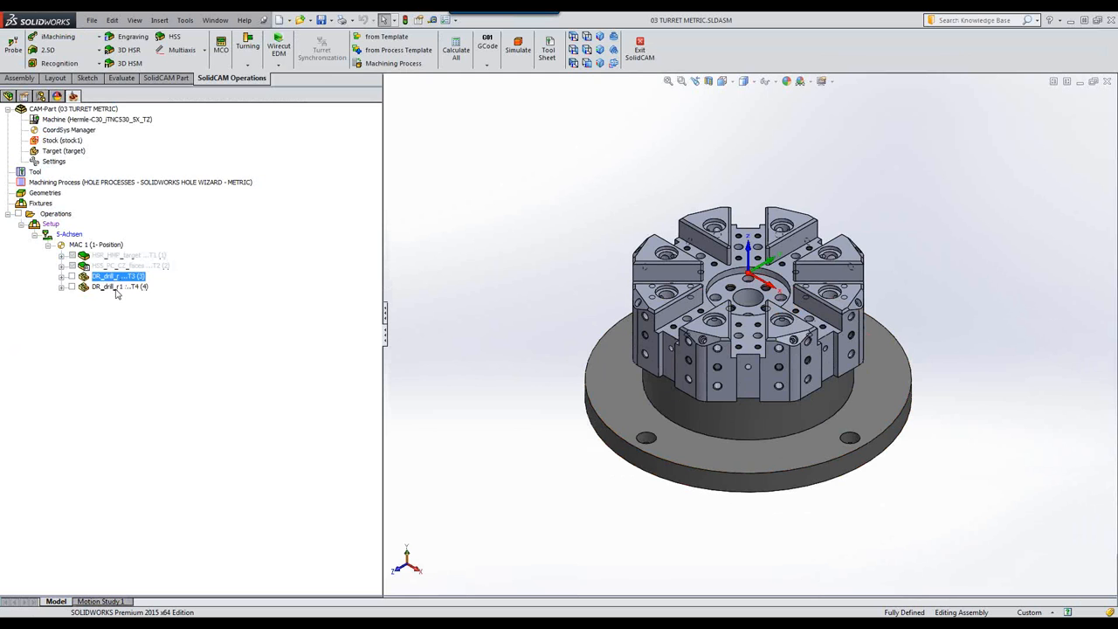
pyautogui.keyDown('shift'); pyautogui.click(116, 289); pyautogui.keyUp('shift')
pyautogui.rightClick(117, 295)
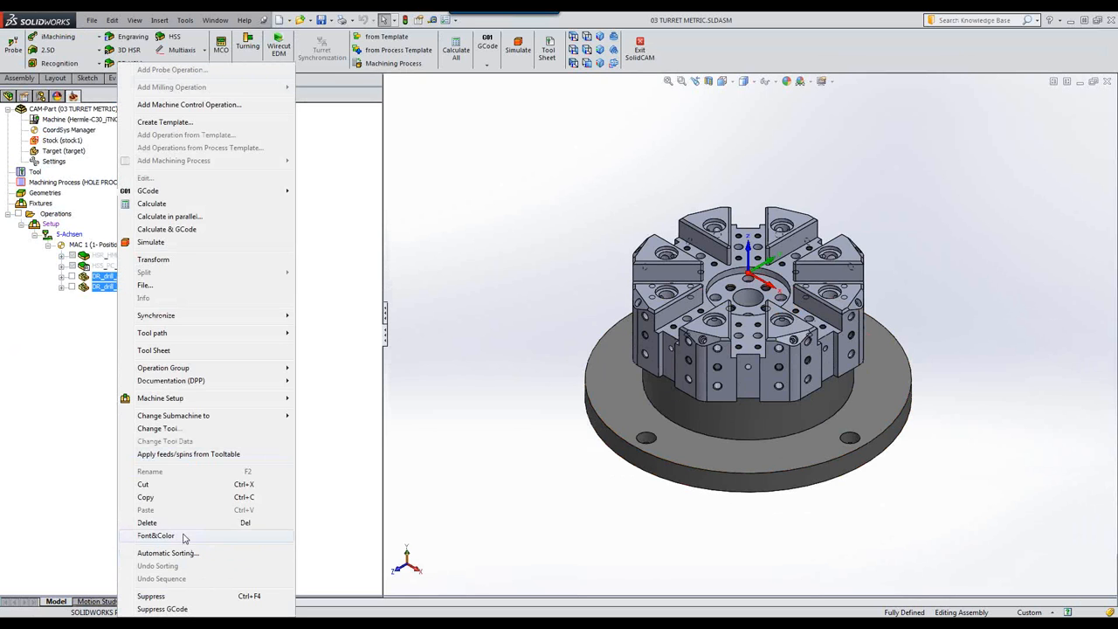
pyautogui.click(148, 523)
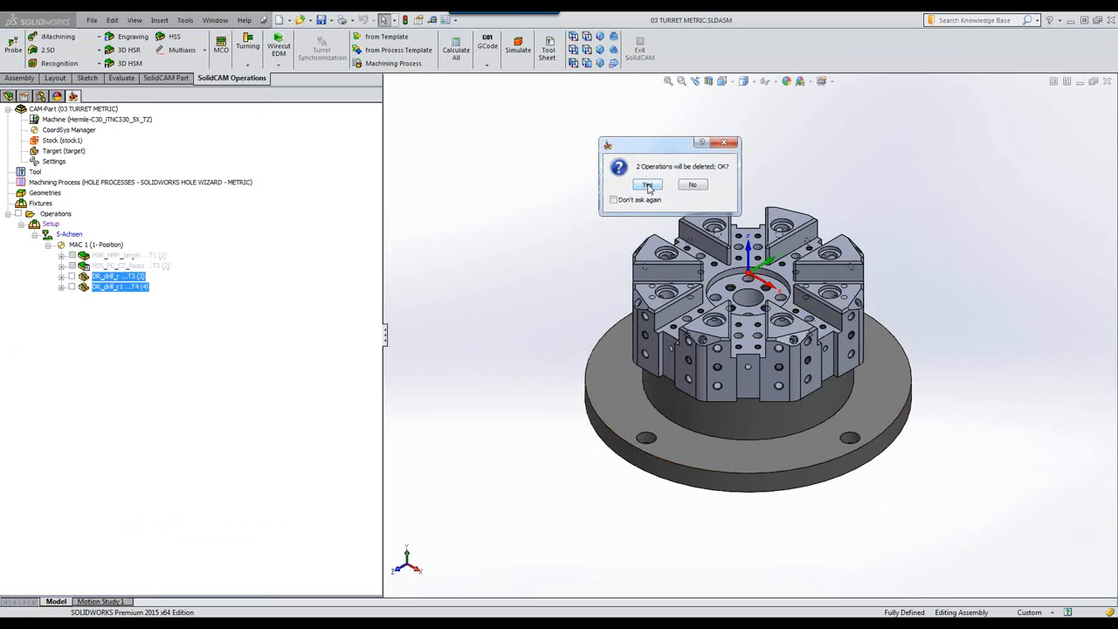
pyautogui.click(647, 187)
pyautogui.click(679, 195)
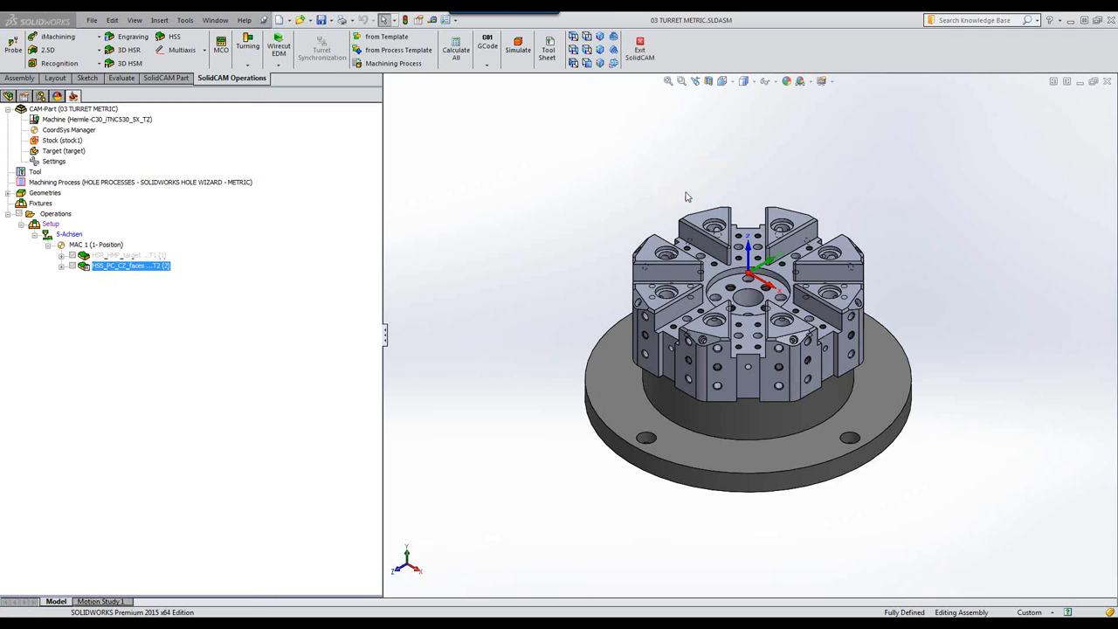
# - Clean up the CAM-Part with every removal option selected, including unused geometries, fixtures and tools
pyautogui.rightClick(78, 108)
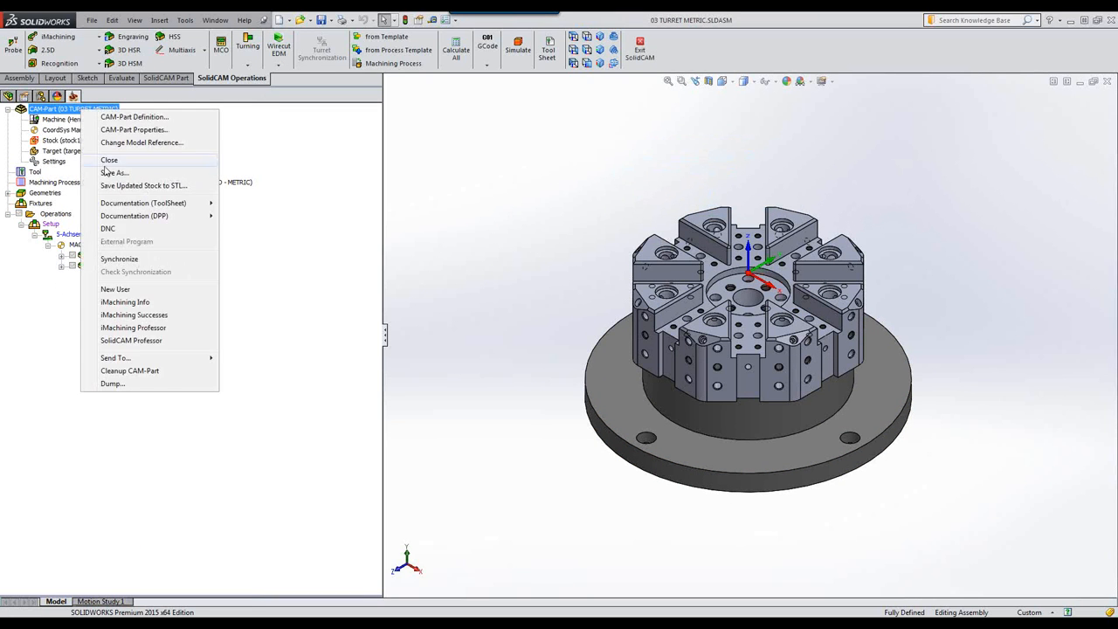
pyautogui.click(171, 373)
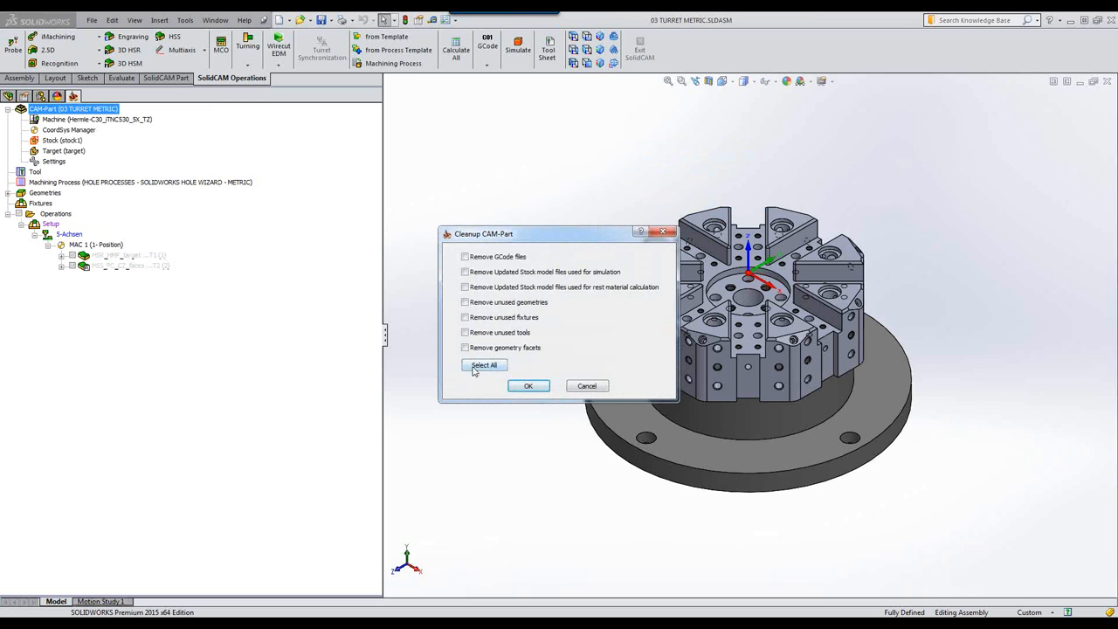
pyautogui.click(483, 365)
pyautogui.click(529, 386)
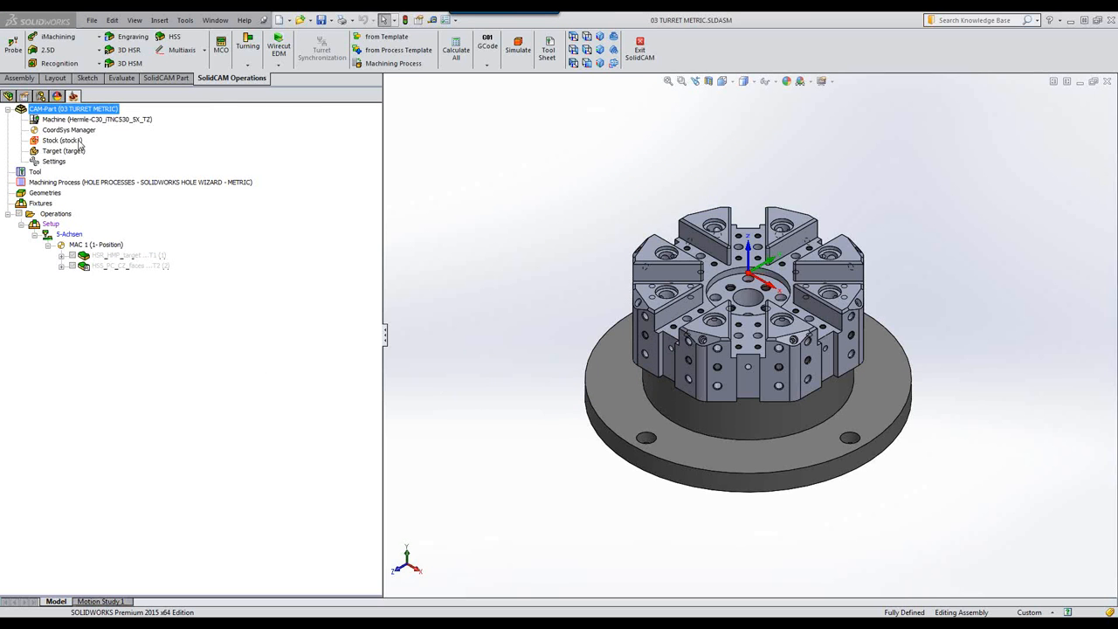
# - Check which machine positions are defined in the CoordSys Manager and leave them unchanged
pyautogui.doubleClick(69, 129)
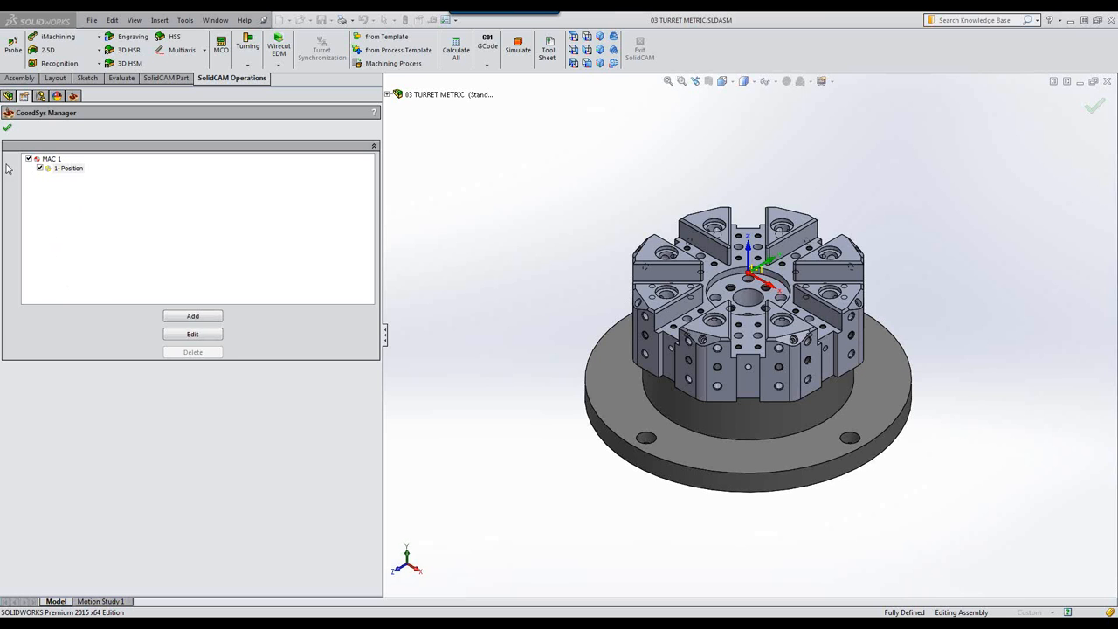
pyautogui.click(7, 128)
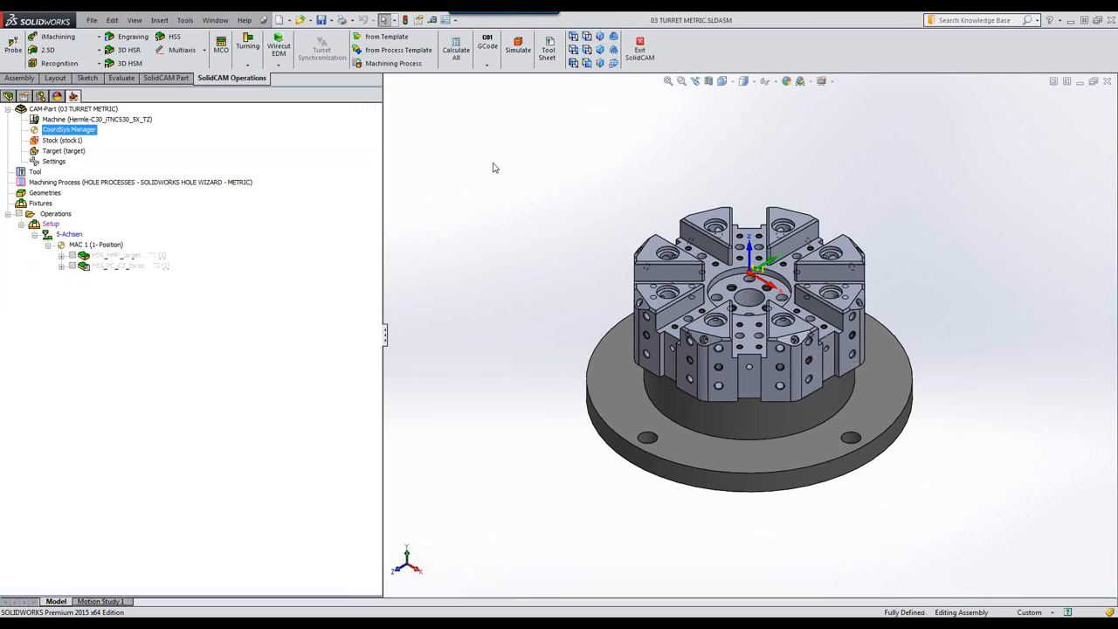
# - Start Holes Recognition + Technology with the SHR database and recognize the turret's hole features again
pyautogui.rightClick(55, 214)
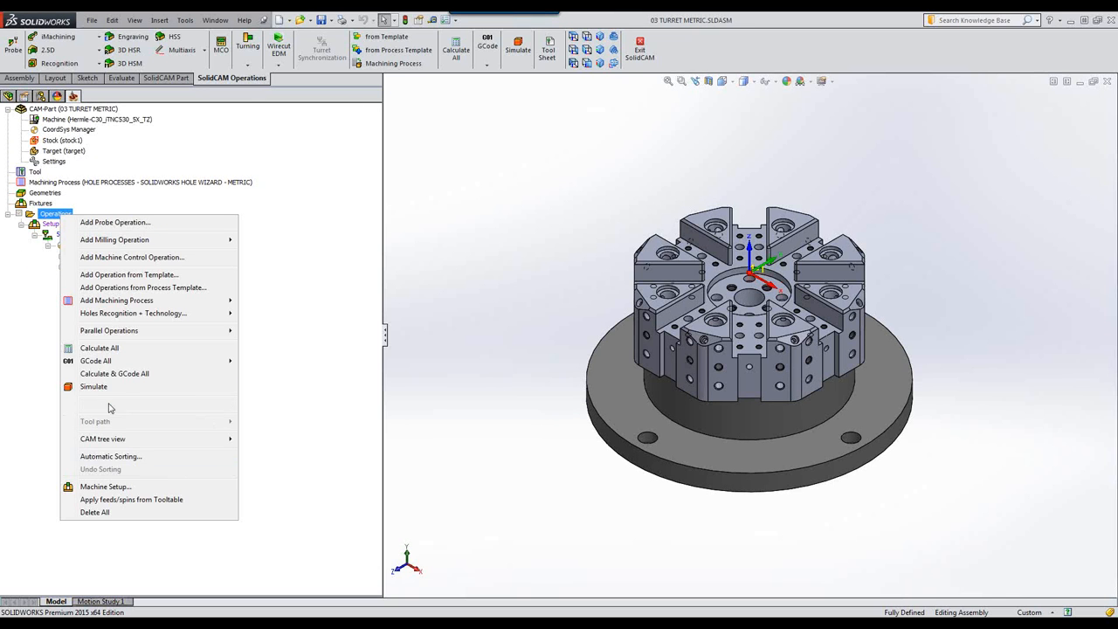
pyautogui.moveTo(99, 316)
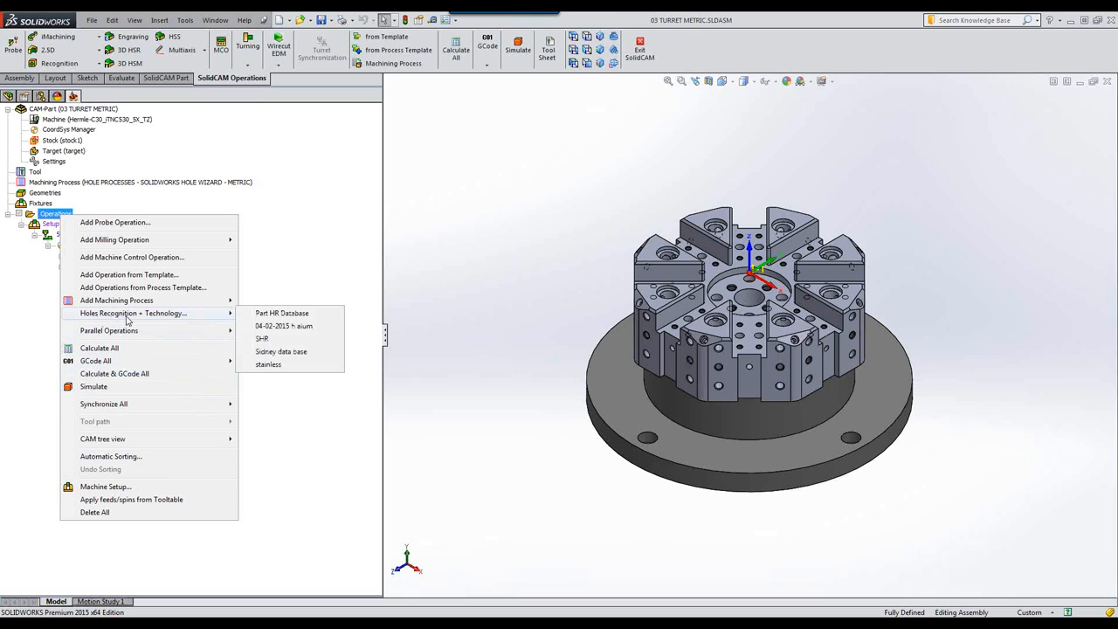
pyautogui.click(261, 339)
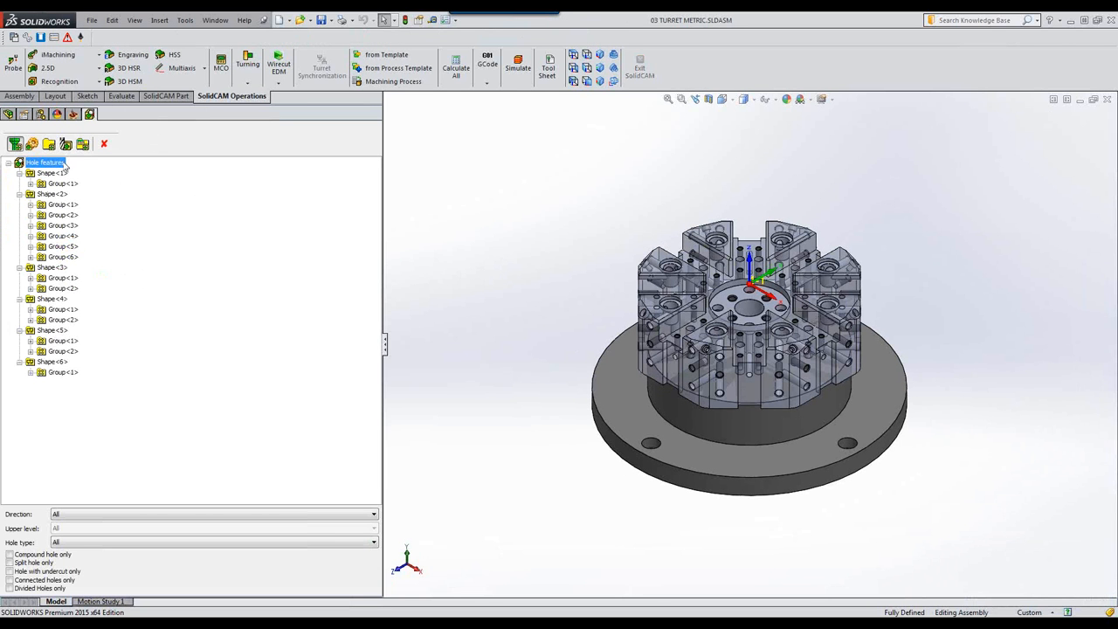
pyautogui.rightClick(66, 168)
pyautogui.click(91, 169)
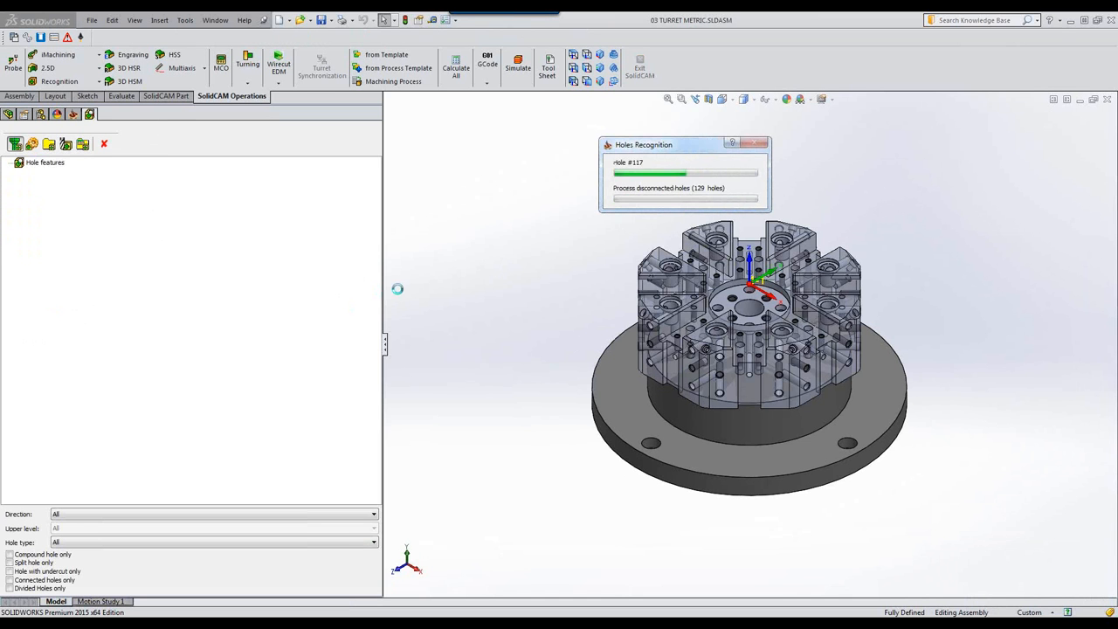
# - Create Feature set 1 for MAC 1, generate its technology and operations, and close the hole recognition
pyautogui.click(32, 144)
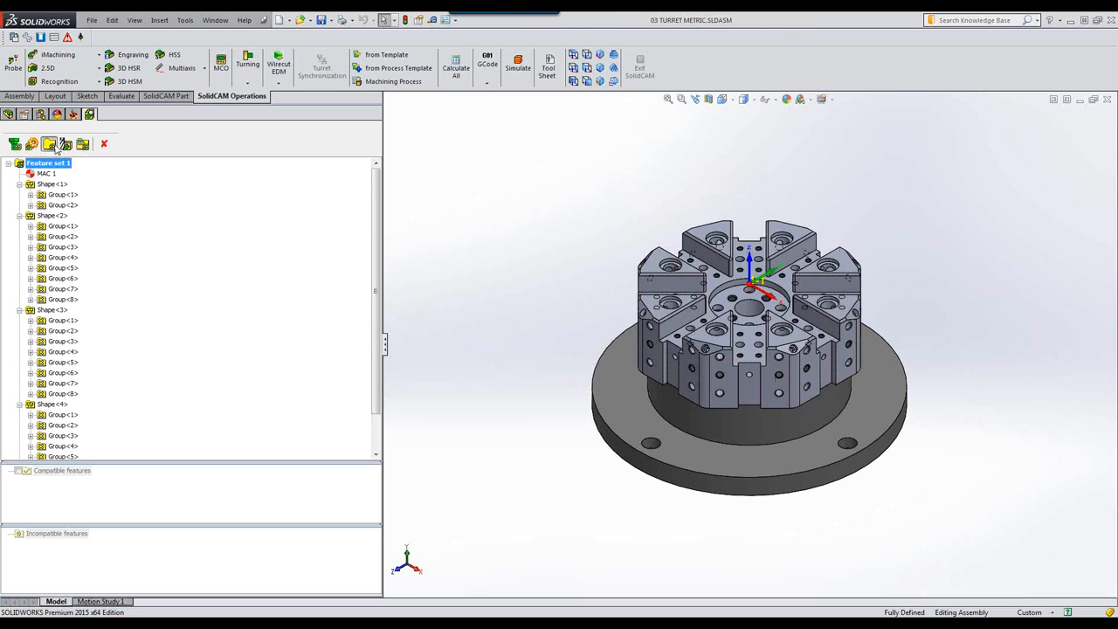
pyautogui.click(66, 144)
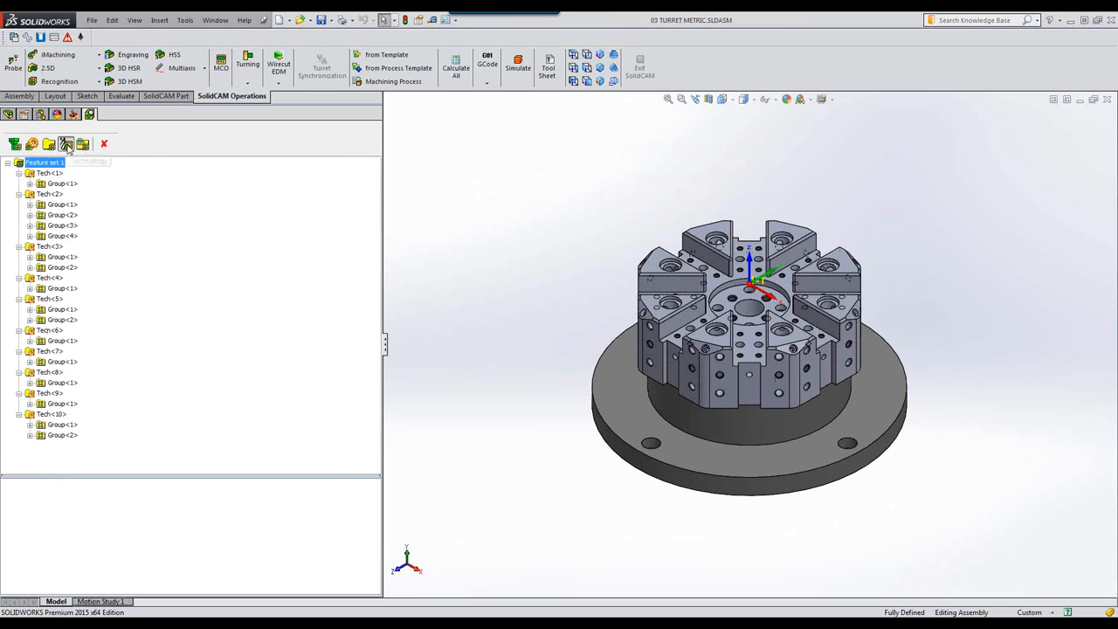
pyautogui.click(83, 144)
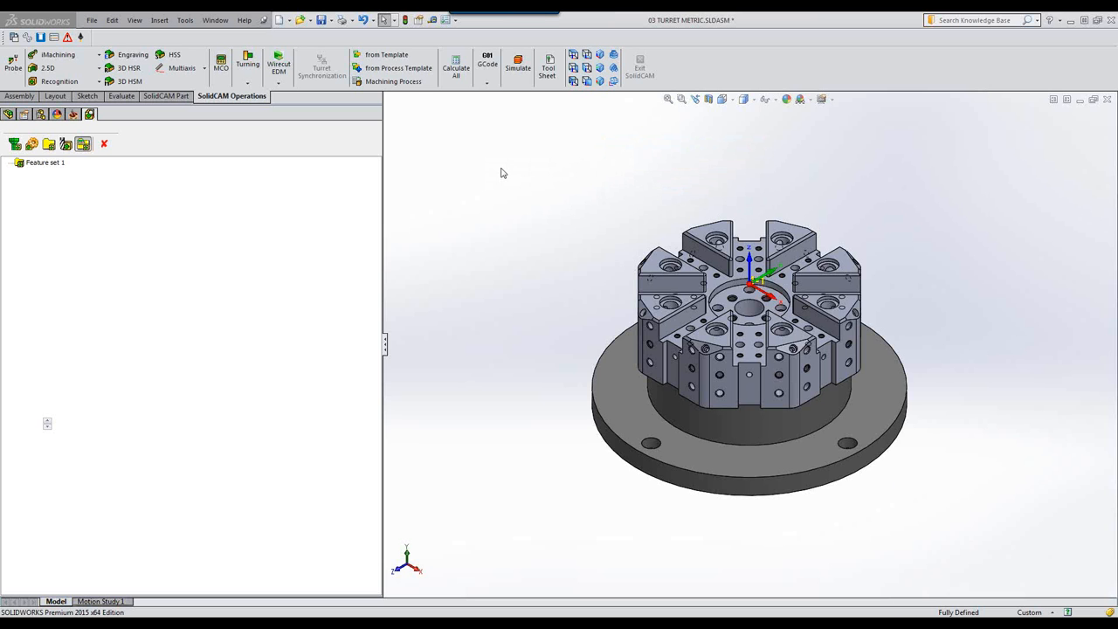
pyautogui.click(104, 146)
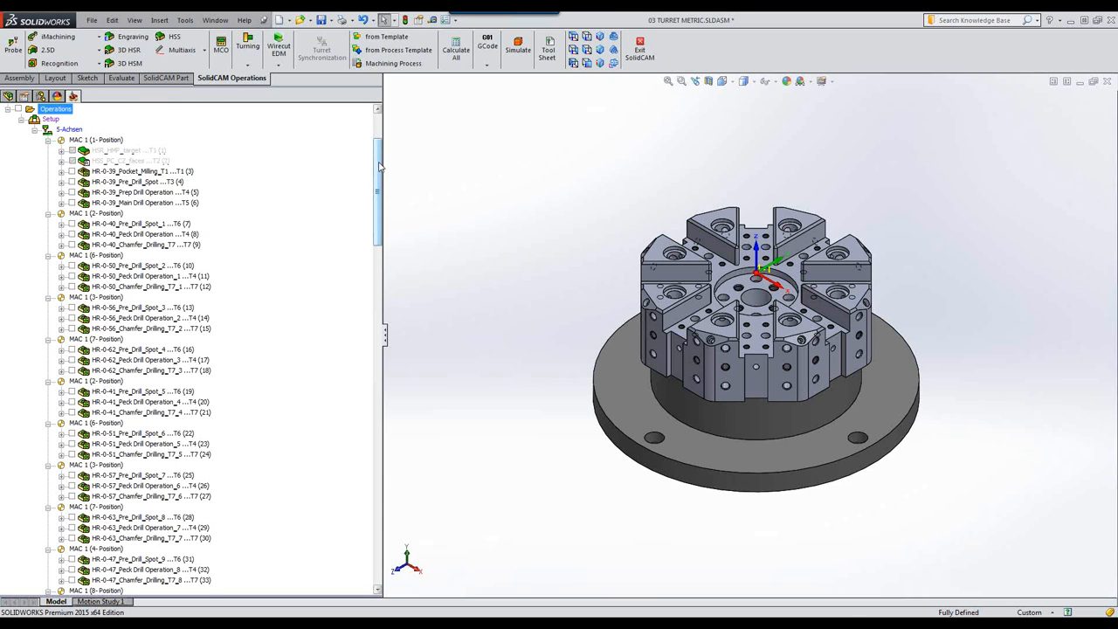
# - Review the full list of generated hole operations and the orientations of MAC 1 positions 1 to 5 in the CoordSys Manager
pyautogui.moveTo(379, 166); pyautogui.dragTo(424, 509)
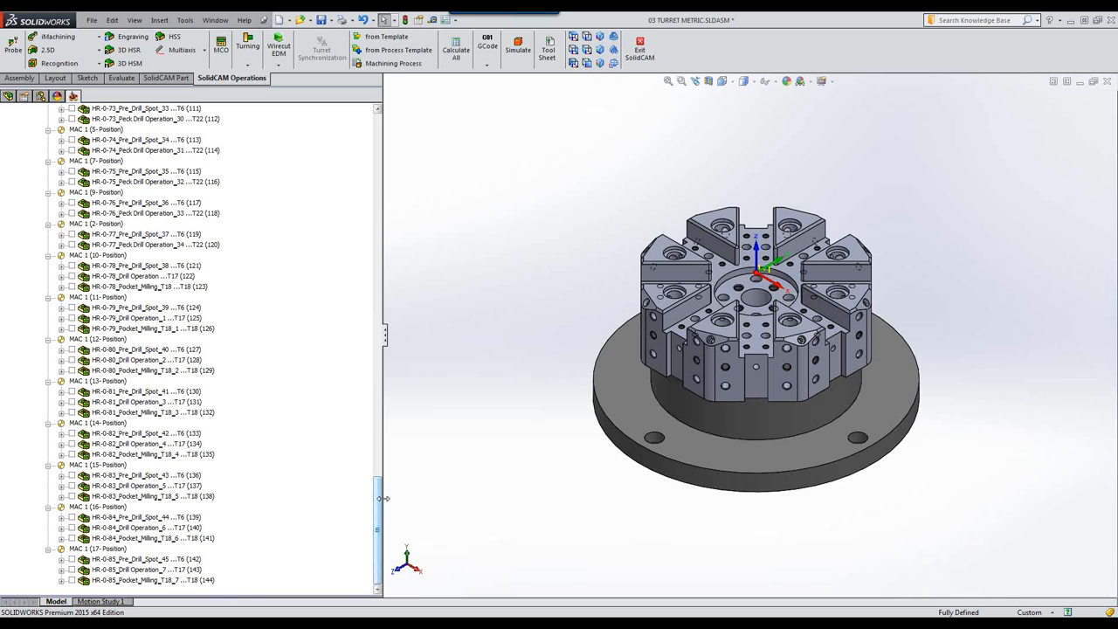
pyautogui.moveTo(378, 505); pyautogui.dragTo(384, 118)
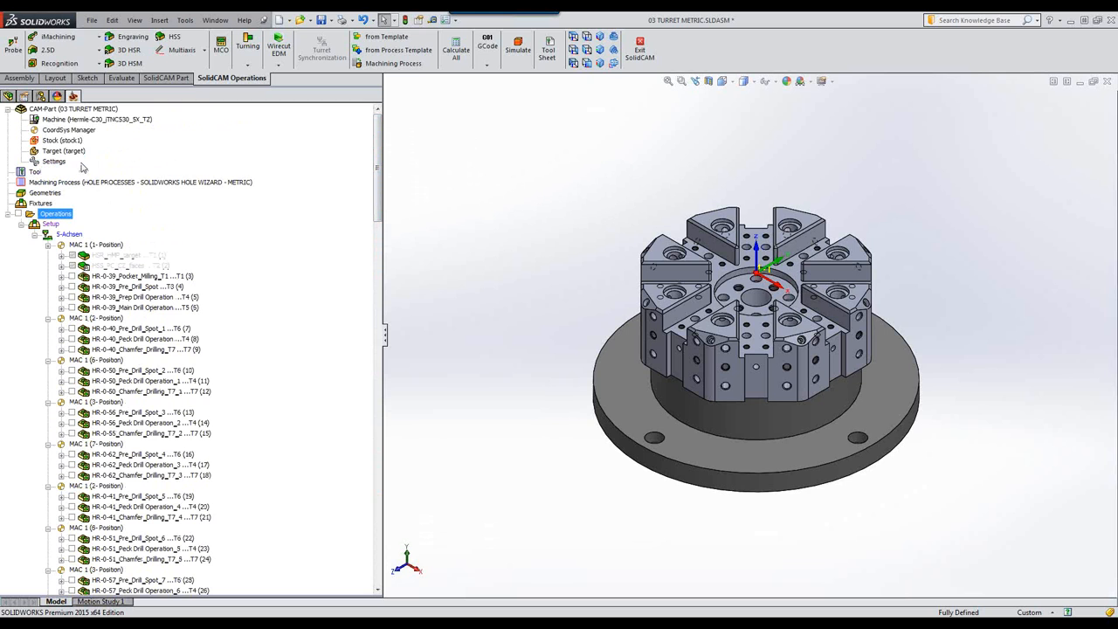
pyautogui.click(79, 131)
pyautogui.rightClick(79, 131)
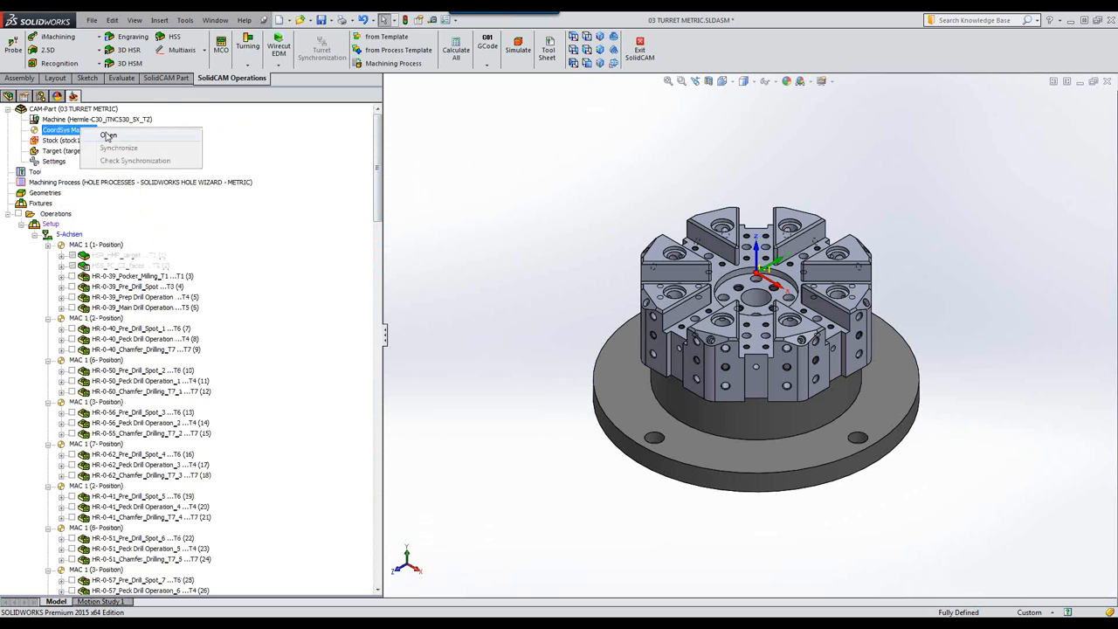
pyautogui.click(106, 137)
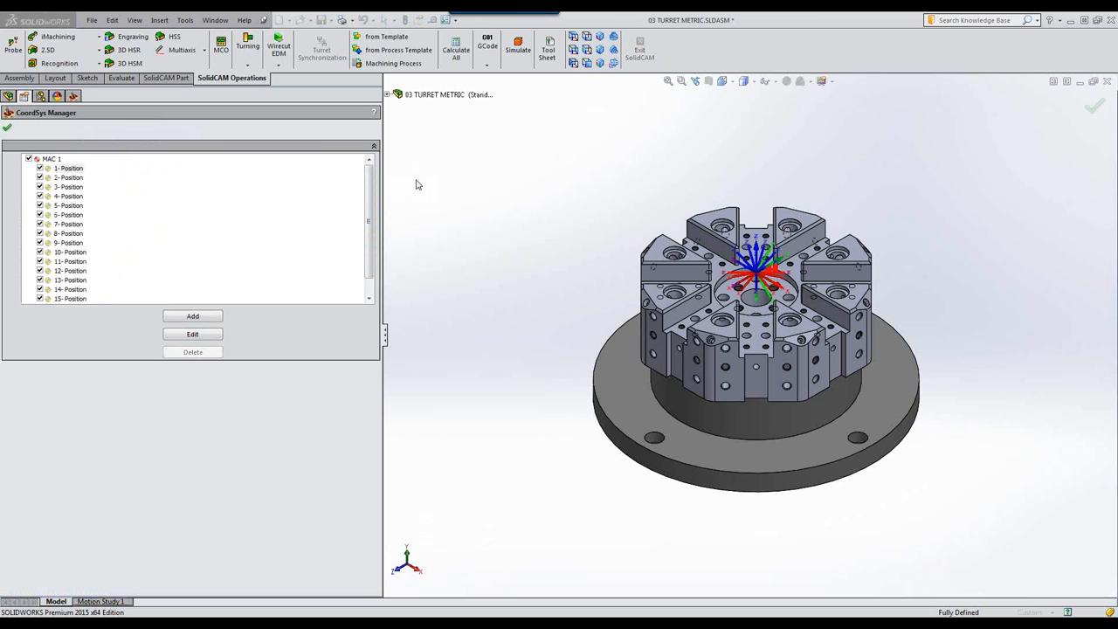
pyautogui.click(76, 178)
pyautogui.click(70, 187)
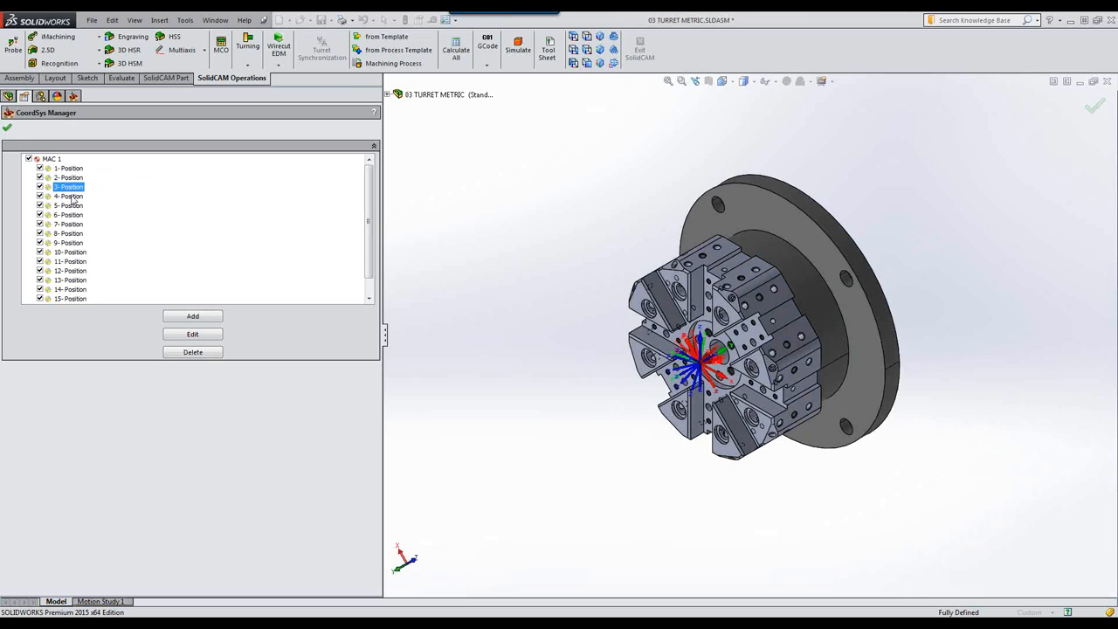
pyautogui.click(73, 197)
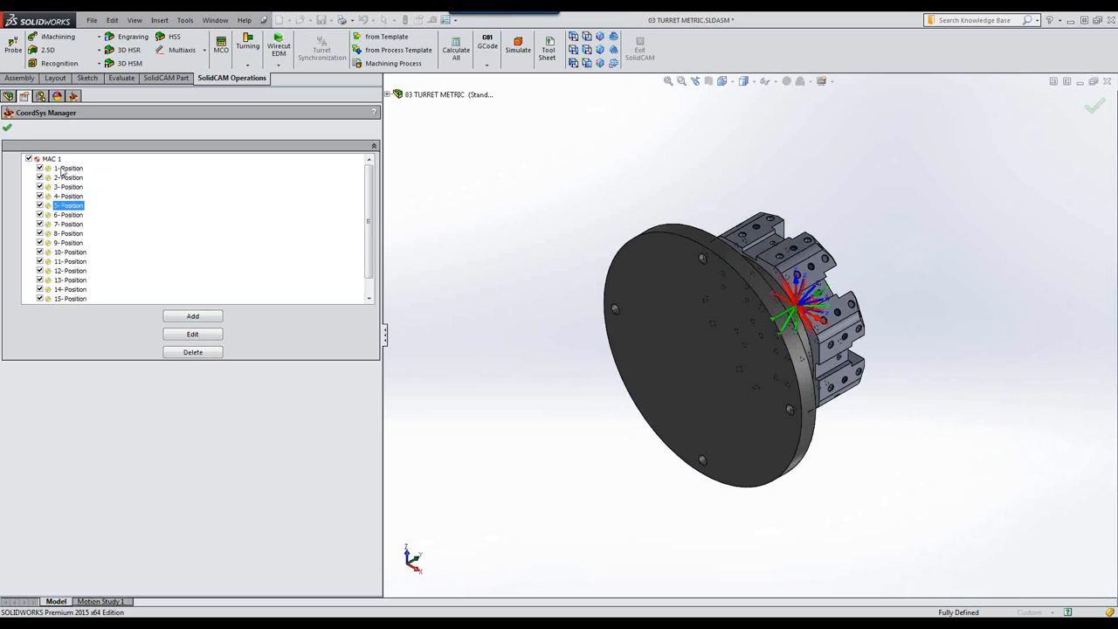
pyautogui.click(63, 168)
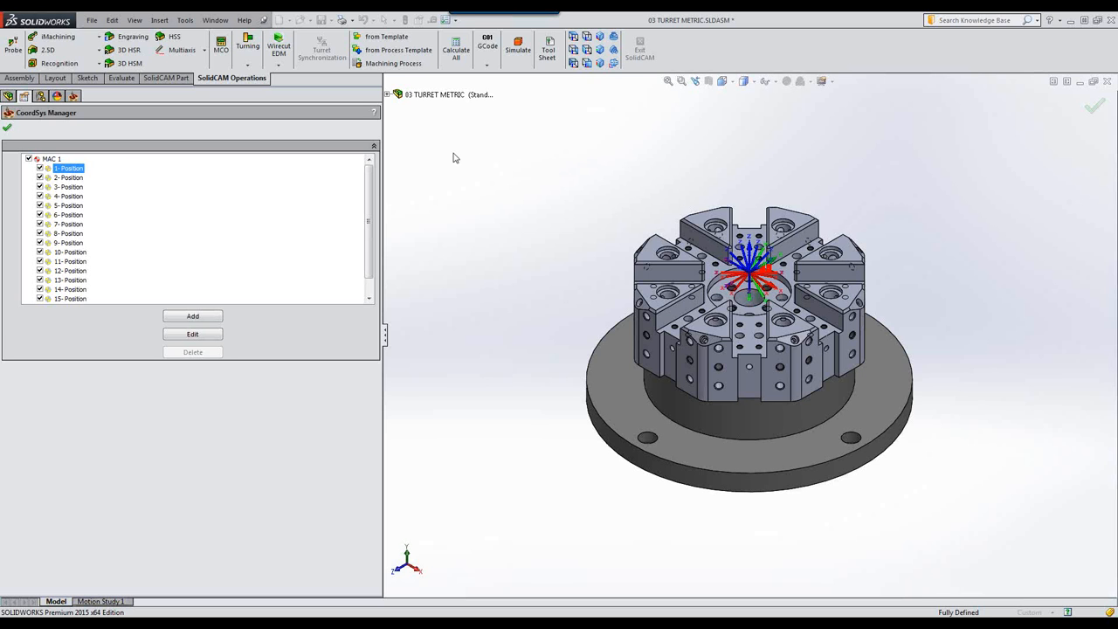
pyautogui.click(8, 128)
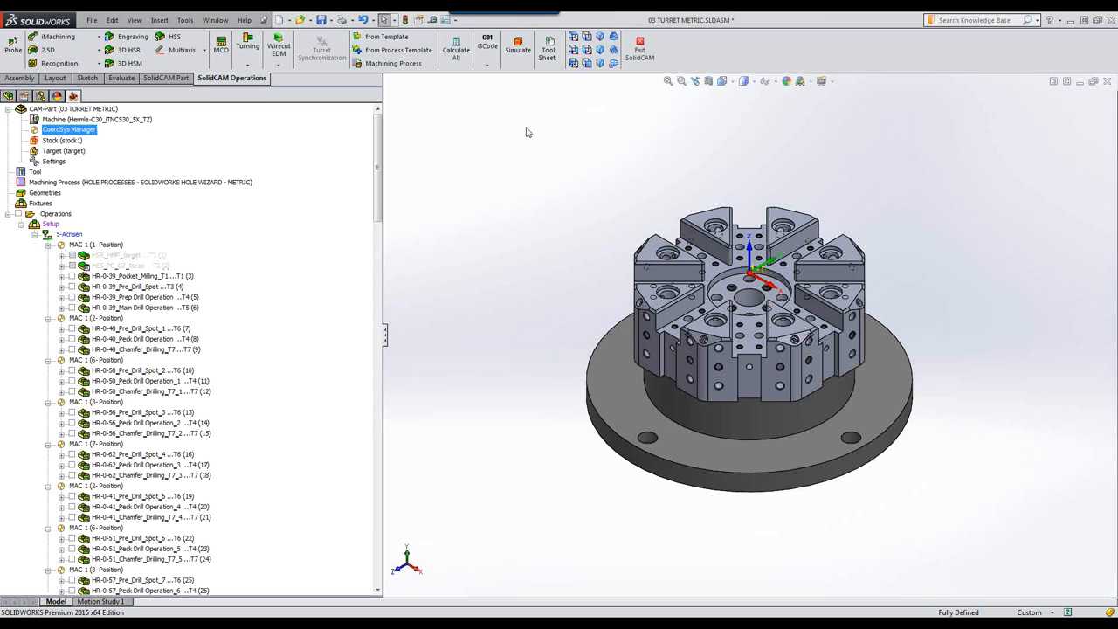
# - Run the Machine Simulation of the turret's hole operations, adjusting the playback speed and inspecting the drilling up close, and exit the simulation
pyautogui.click(521, 48)
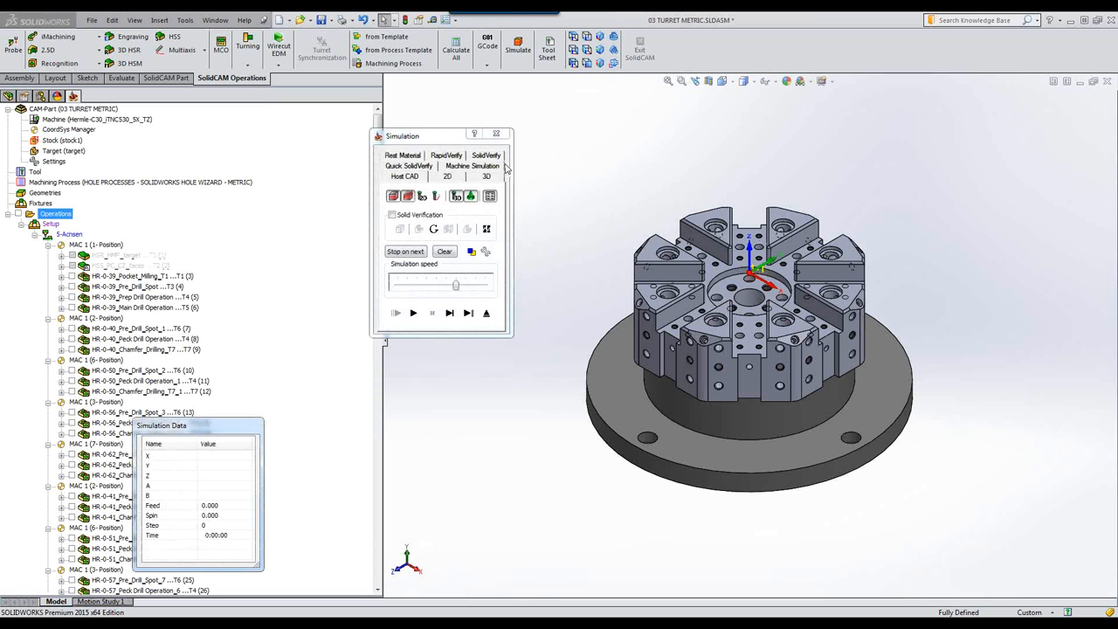
pyautogui.click(485, 170)
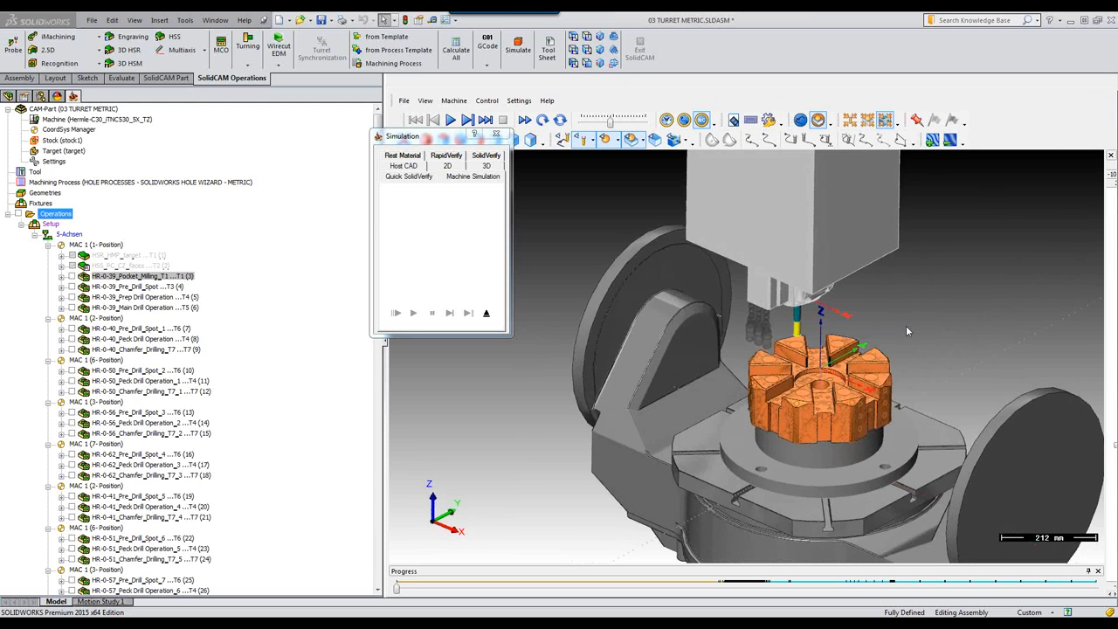
pyautogui.click(451, 120)
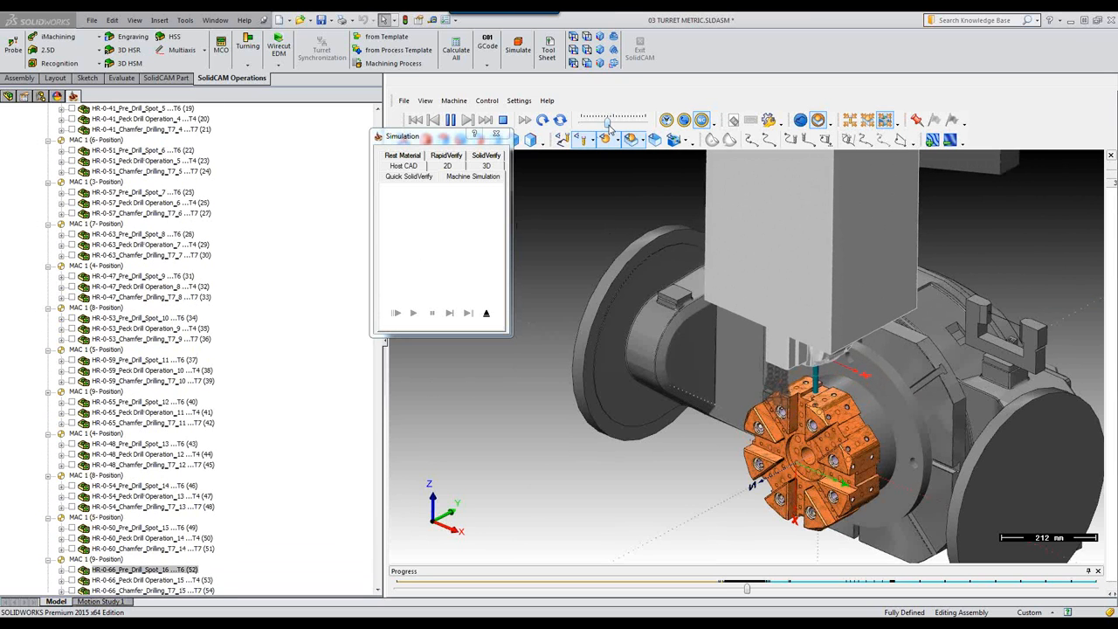
pyautogui.moveTo(609, 125); pyautogui.dragTo(620, 129)
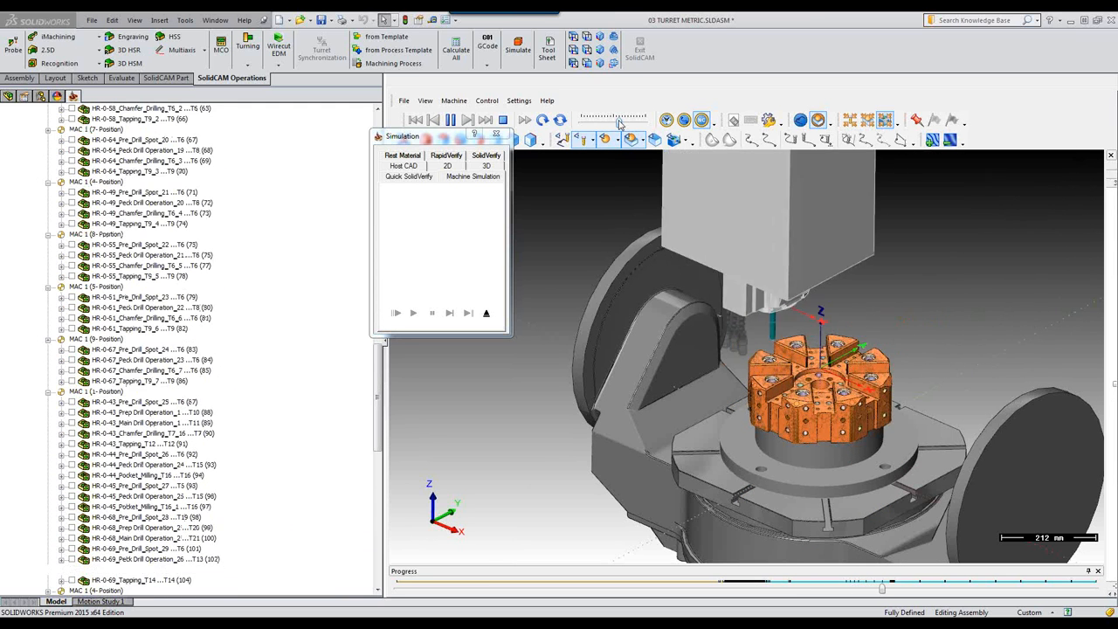
pyautogui.moveTo(607, 126); pyautogui.dragTo(624, 124)
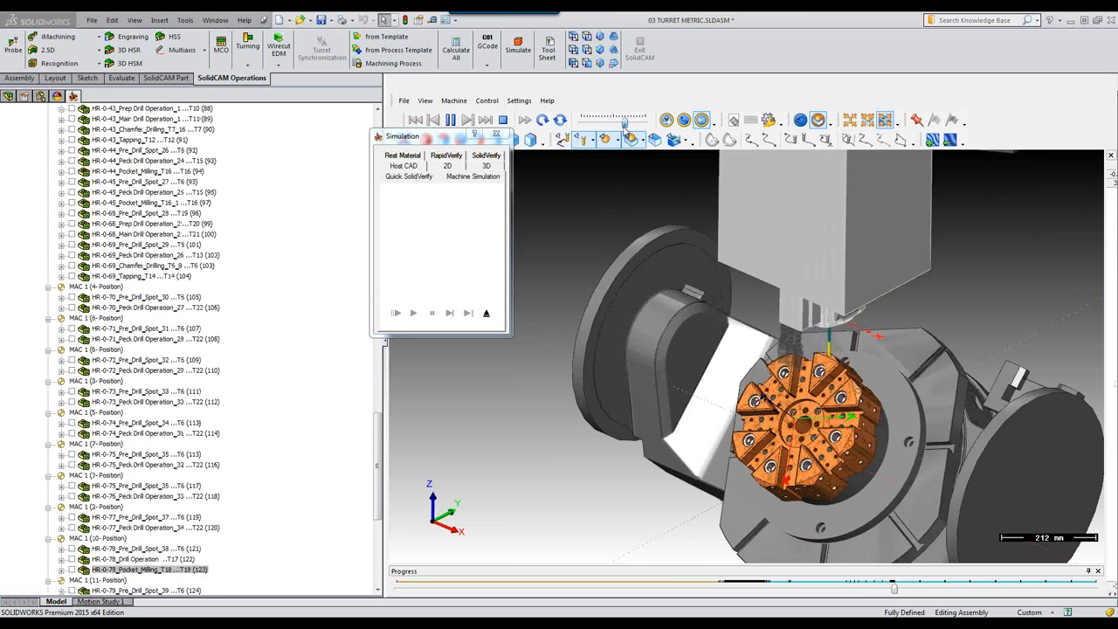
pyautogui.moveTo(624, 126); pyautogui.dragTo(612, 127)
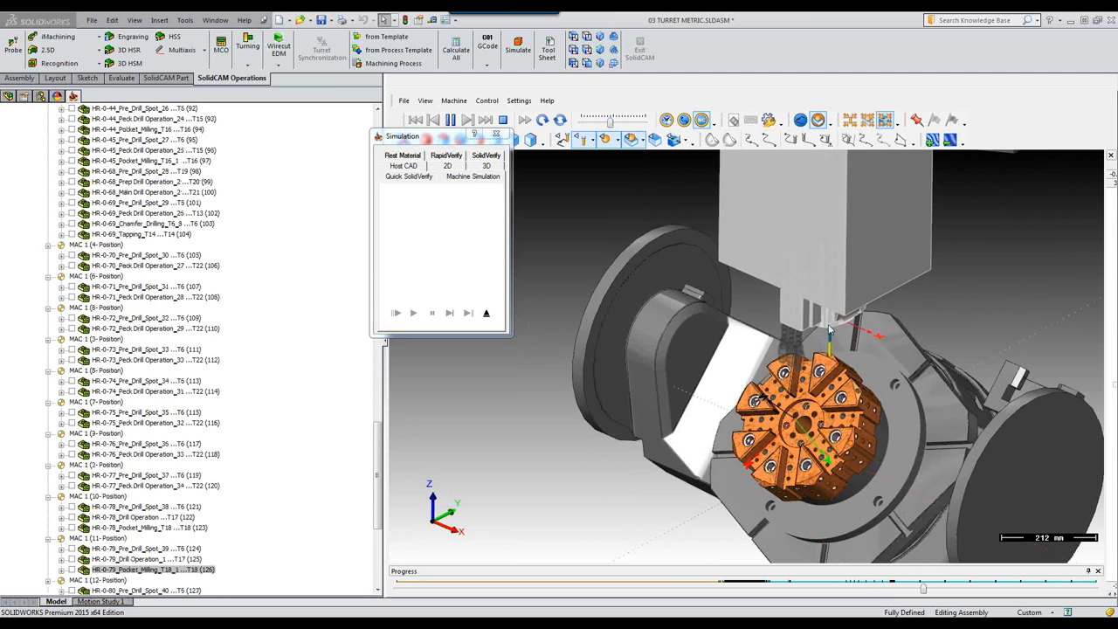
pyautogui.scroll(4, 836, 365)
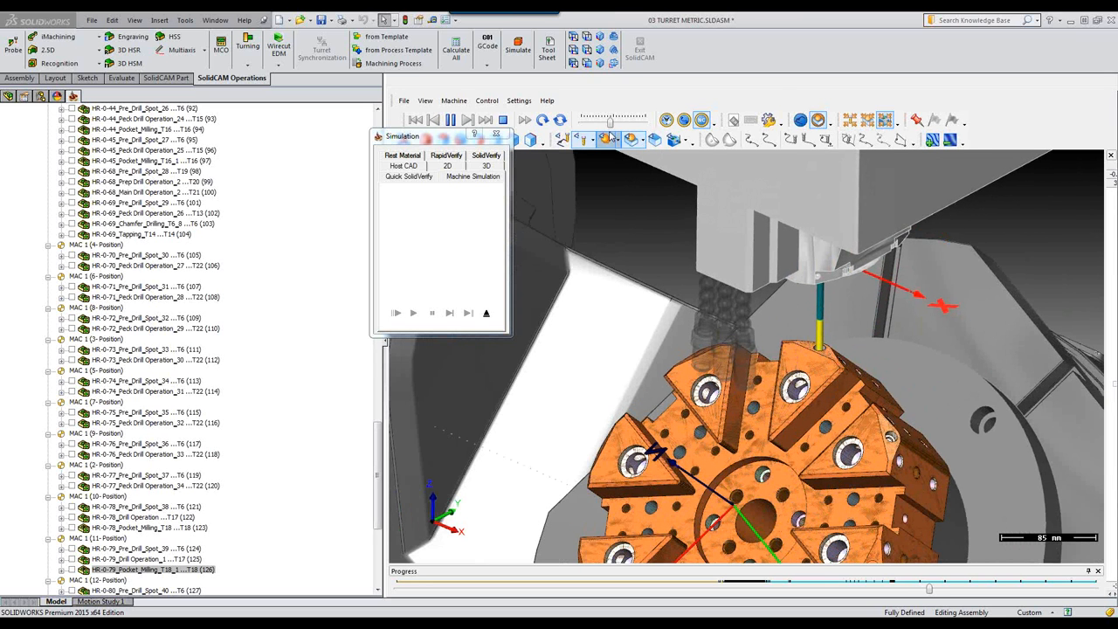
pyautogui.moveTo(612, 125); pyautogui.dragTo(617, 128)
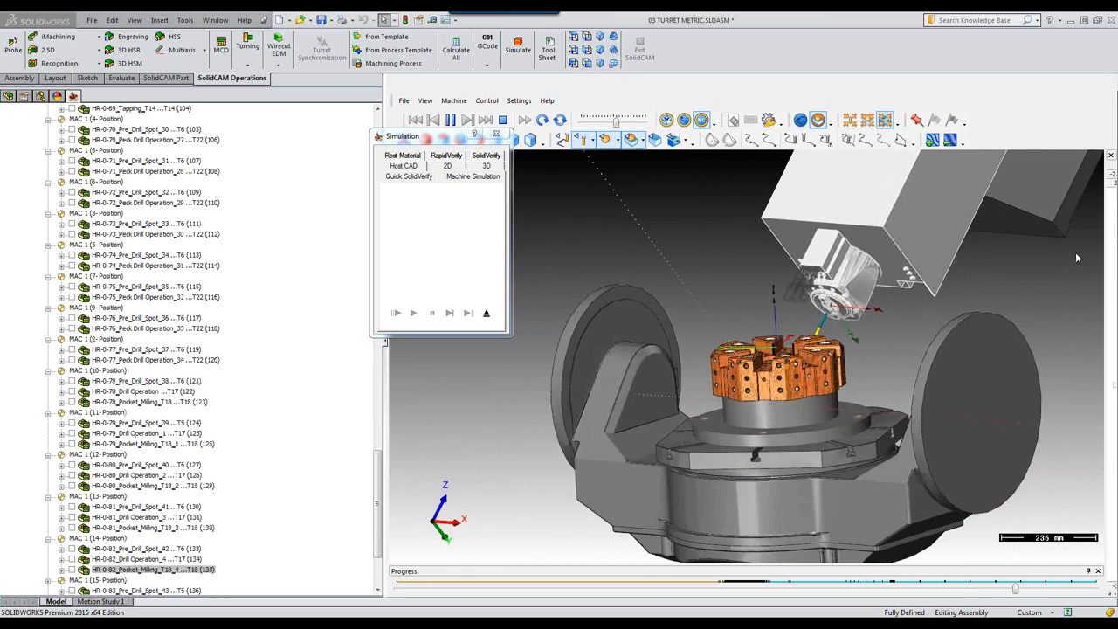
pyautogui.click(486, 313)
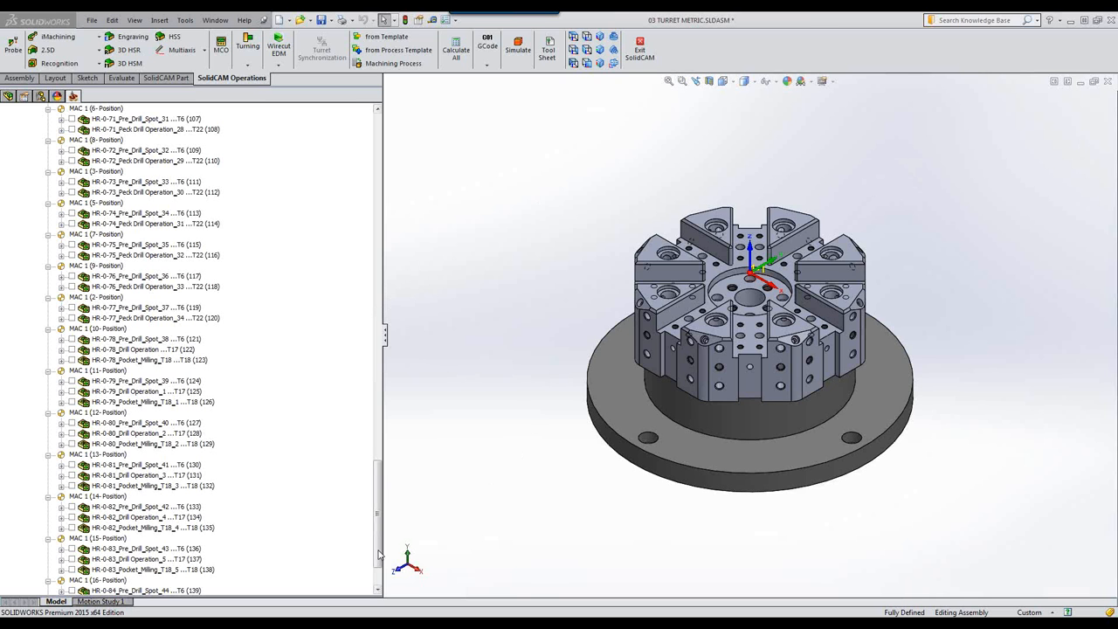
# - Start Holes Recognition + Technology on the turret with the Part HR Database and show its hole features
pyautogui.moveTo(376, 524); pyautogui.dragTo(378, 171)
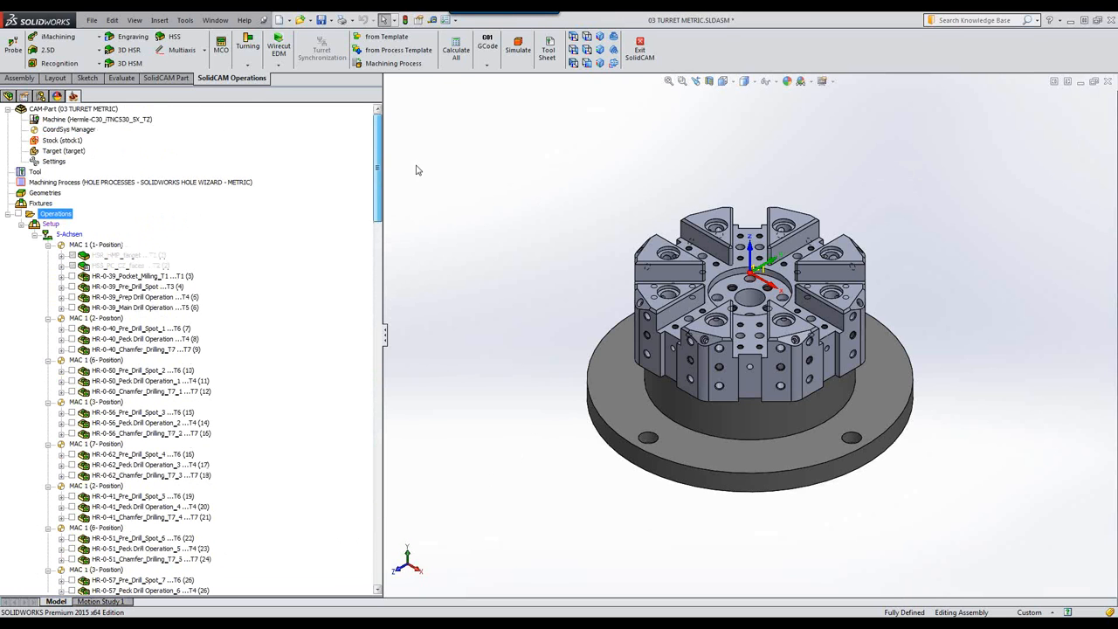
pyautogui.rightClick(56, 214)
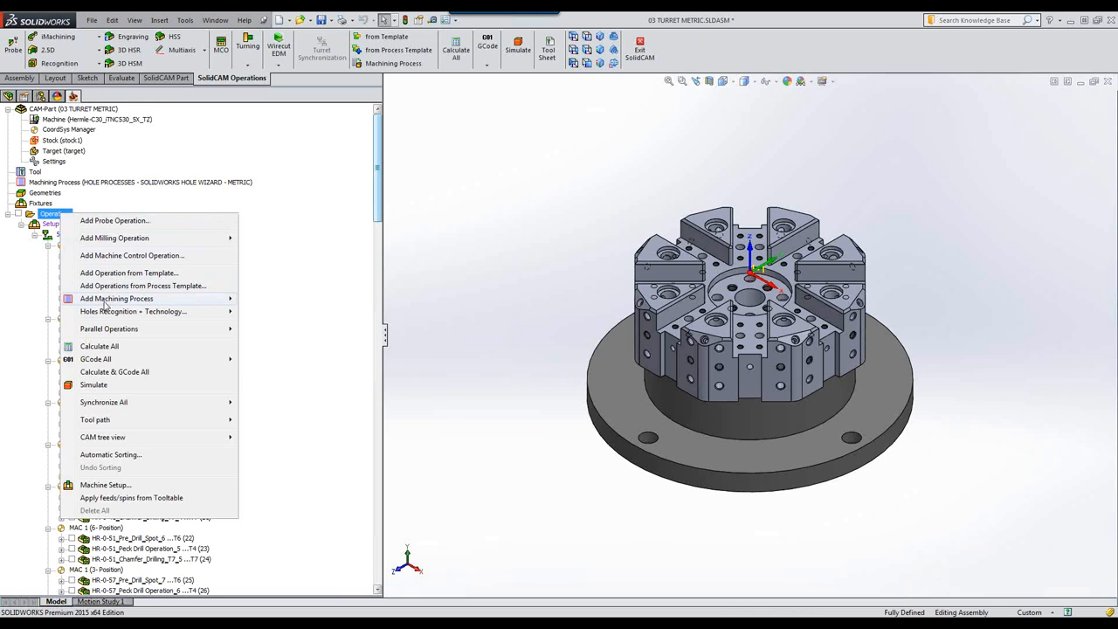
pyautogui.moveTo(105, 305)
pyautogui.click(276, 312)
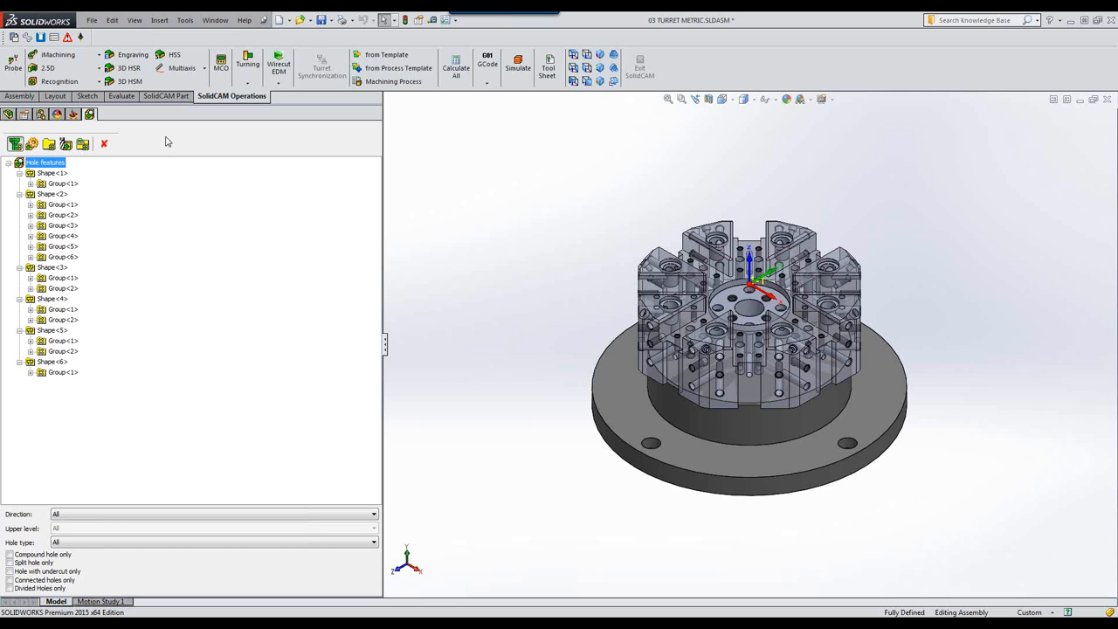
pyautogui.click(15, 142)
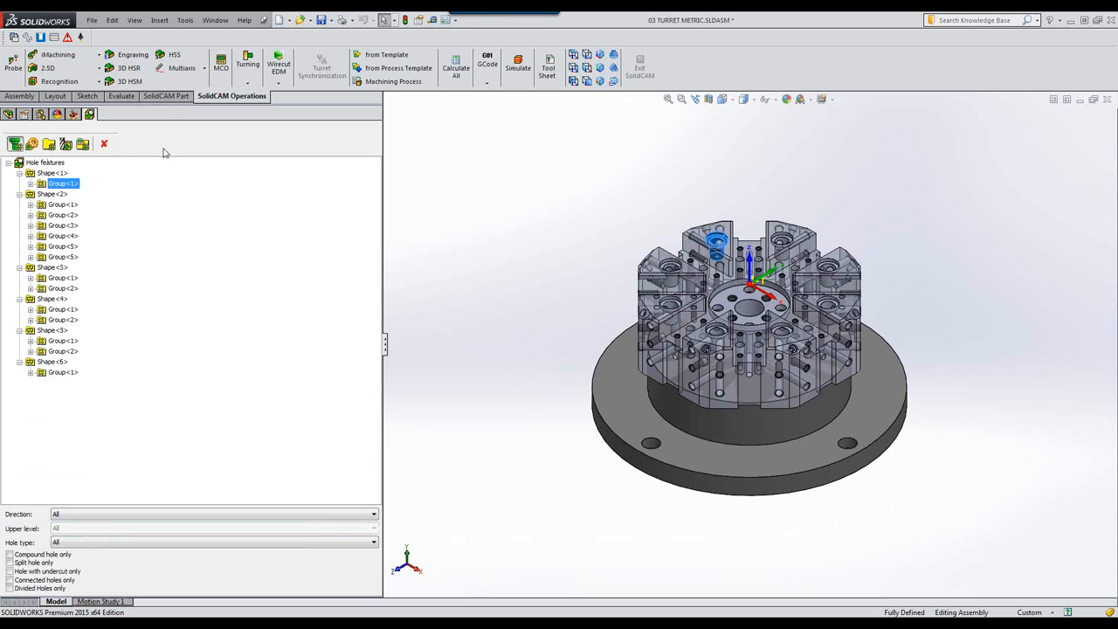